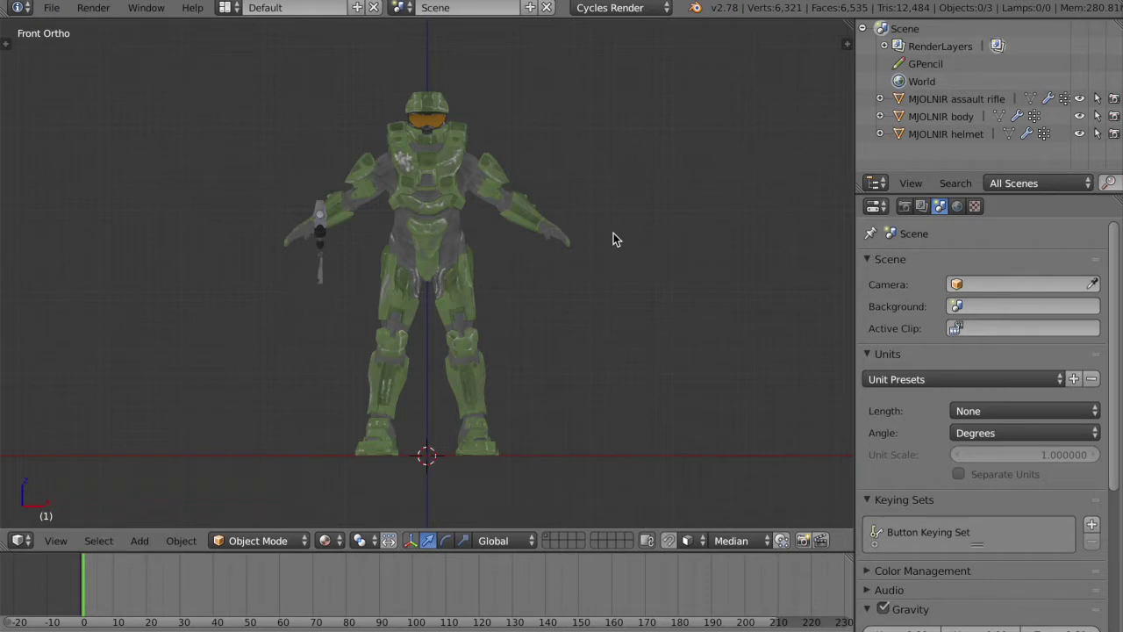
Add a single-bone armature at the origin between the character's feet
{"action": "middle_click_drag", "start_coordinate": [614, 239], "coordinate": [557, 340]}
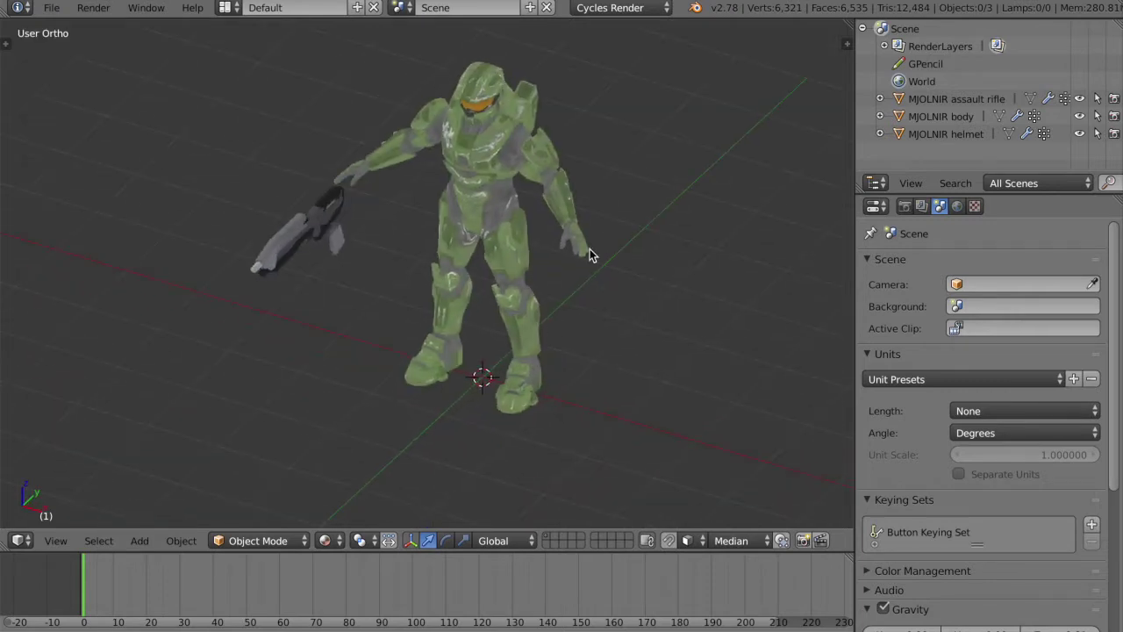
{"action": "key", "text": "KP_1"}
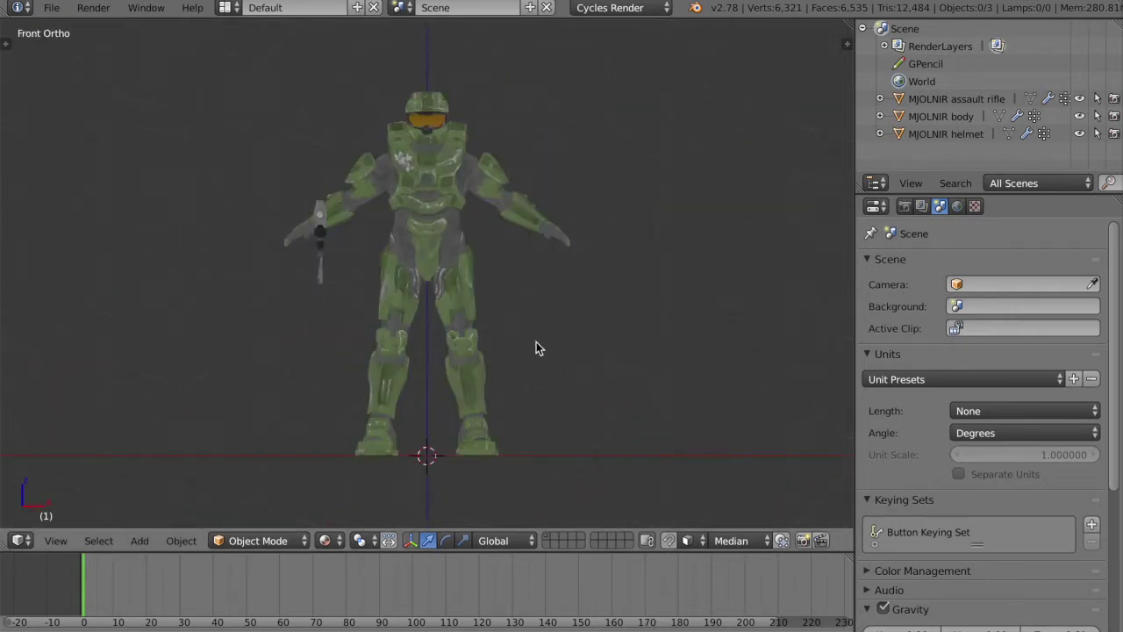
{"action": "key", "text": "shift+a"}
{"action": "mouse_move", "coordinate": [537, 441]}
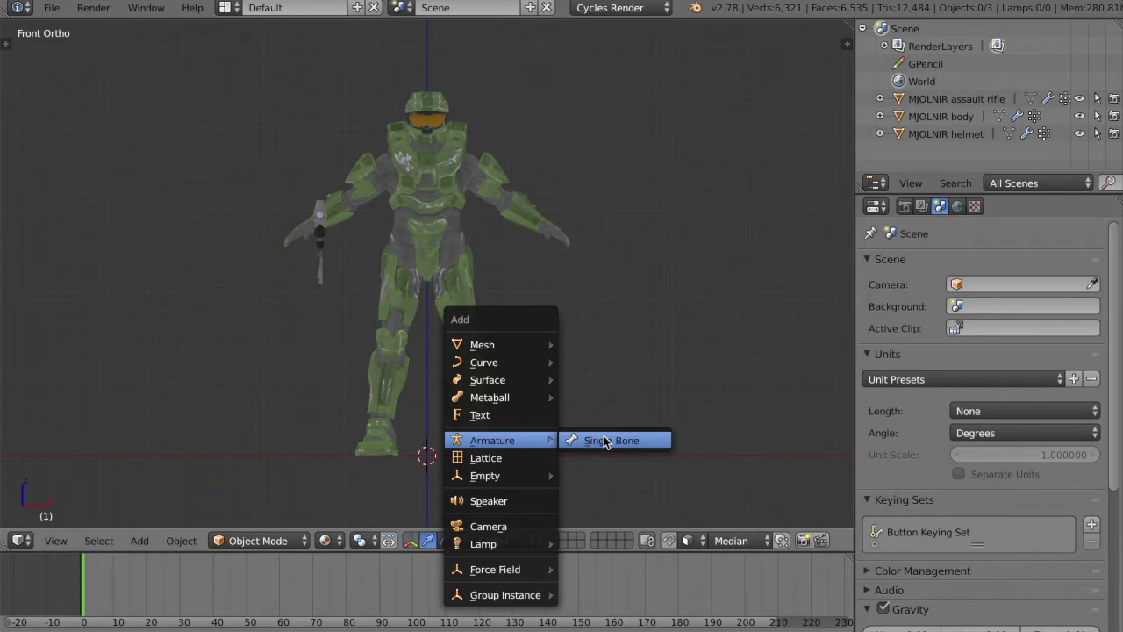
{"action": "left_click", "coordinate": [603, 440]}
Select the new armature and enter Edit Mode
{"action": "middle_click_drag", "start_coordinate": [492, 414], "coordinate": [467, 414]}
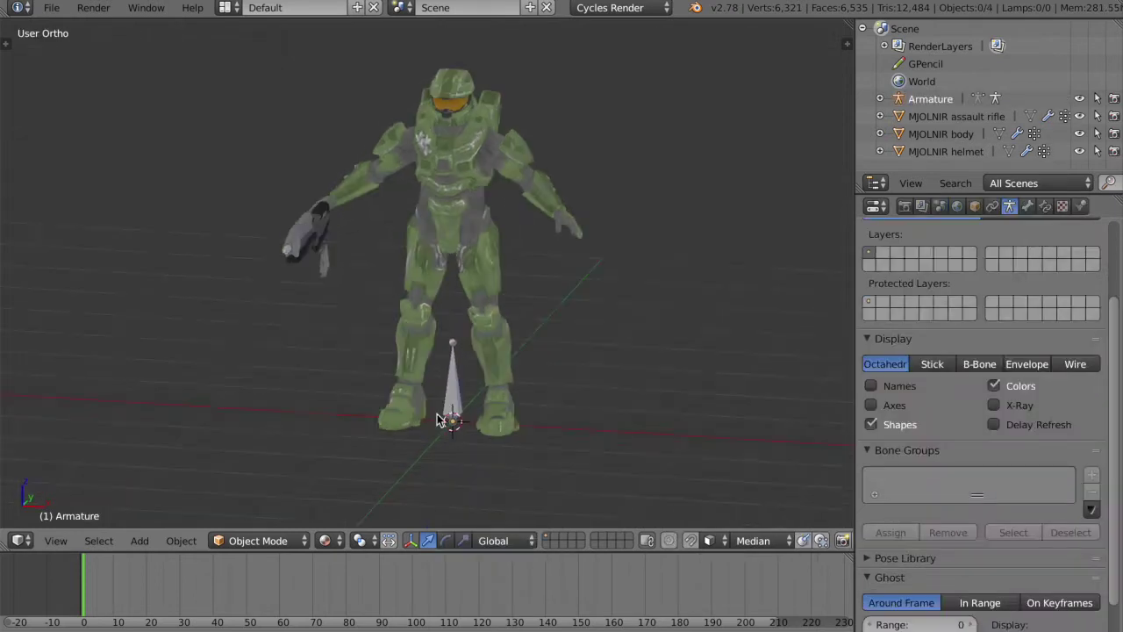
{"action": "right_click", "coordinate": [458, 399]}
{"action": "key", "text": "Tab"}
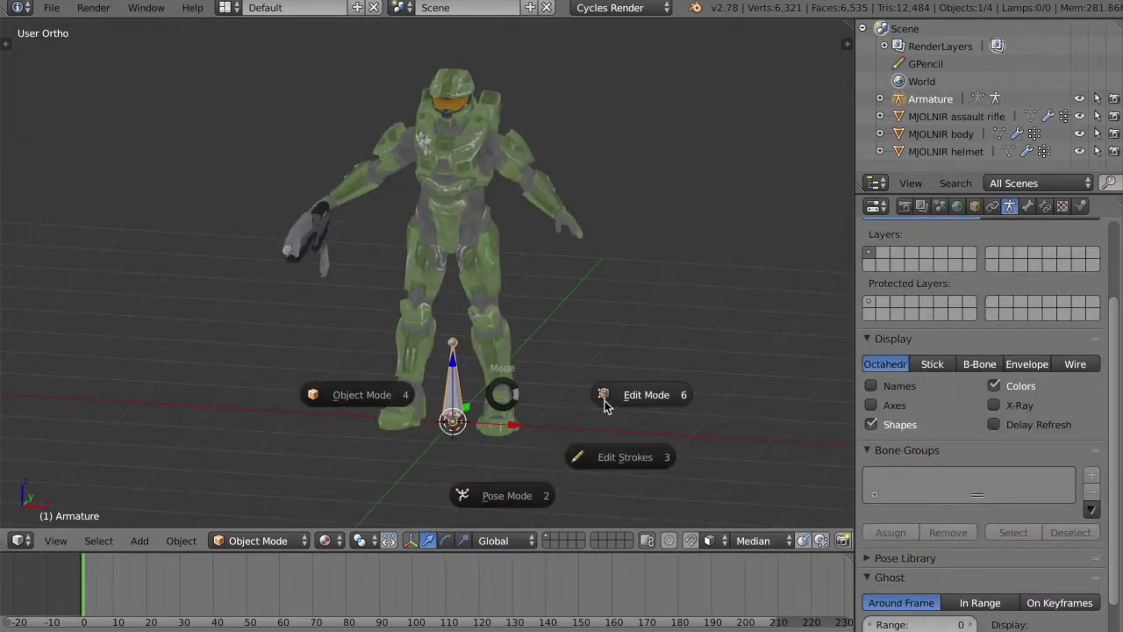
{"action": "left_click", "coordinate": [626, 397]}
In the front view, move the bone straight up along Z to the character's pelvis
{"action": "key", "text": "KP_1"}
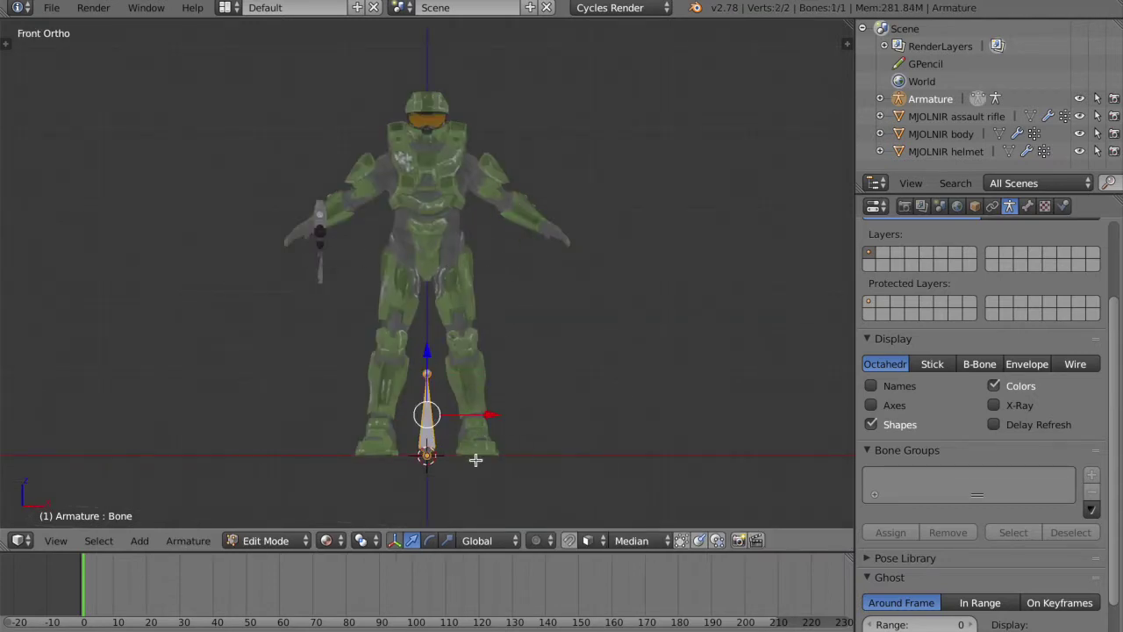
{"action": "middle_click_drag", "start_coordinate": [448, 443], "coordinate": [499, 460]}
{"action": "key", "text": "KP_1"}
{"action": "key", "text": "g"}
{"action": "key", "text": "z"}
{"action": "left_click", "coordinate": [515, 295]}
Scale the bone along the global Z axis to about 0.6
{"action": "scroll", "coordinate": [517, 296], "scroll_direction": "up", "scroll_amount": 3}
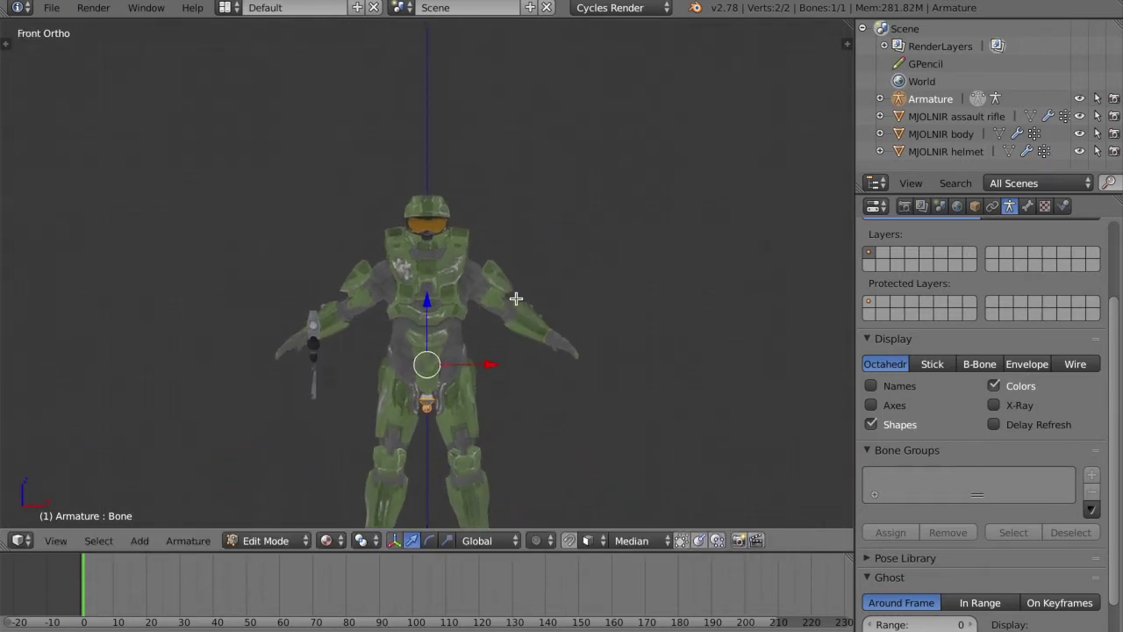
{"action": "scroll", "coordinate": [594, 401], "scroll_direction": "down", "scroll_amount": 5, "text": "shift"}
{"action": "key", "text": "s"}
{"action": "key", "text": "z"}
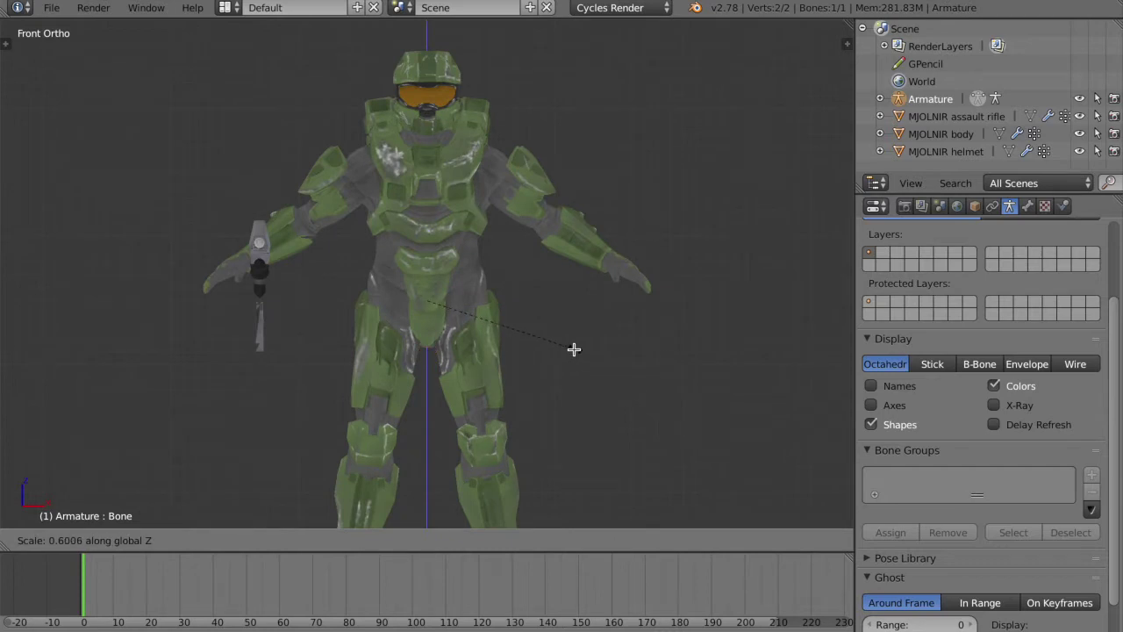
{"action": "left_click", "coordinate": [573, 349]}
Turn on X-Ray display for the armature object
{"action": "left_click", "coordinate": [974, 205]}
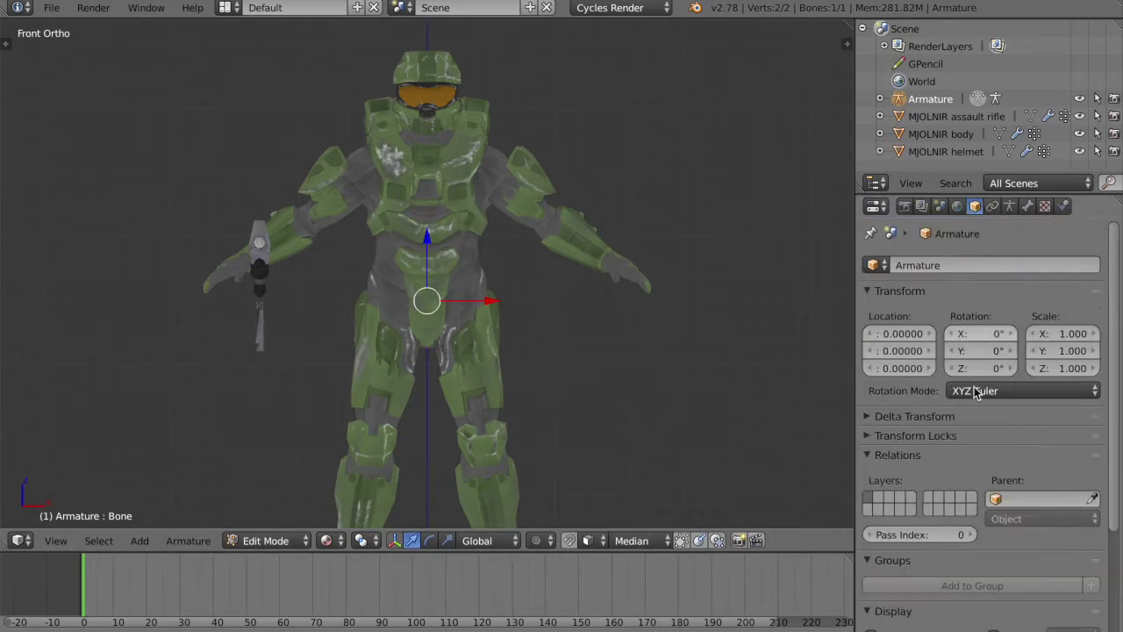
{"action": "scroll", "coordinate": [922, 523], "scroll_direction": "down", "scroll_amount": 5}
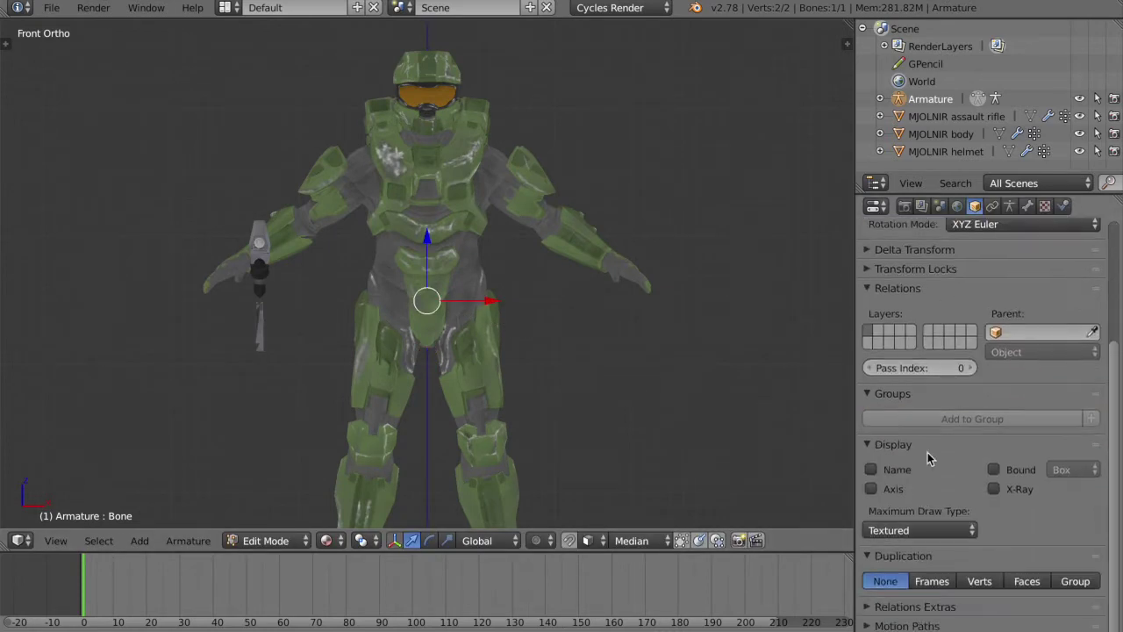
{"action": "left_click", "coordinate": [997, 488]}
In the right side view, move the bone's upper tip backward and slightly down so the bone leans toward the lower back
{"action": "scroll", "coordinate": [510, 340], "scroll_direction": "right", "scroll_amount": 10}
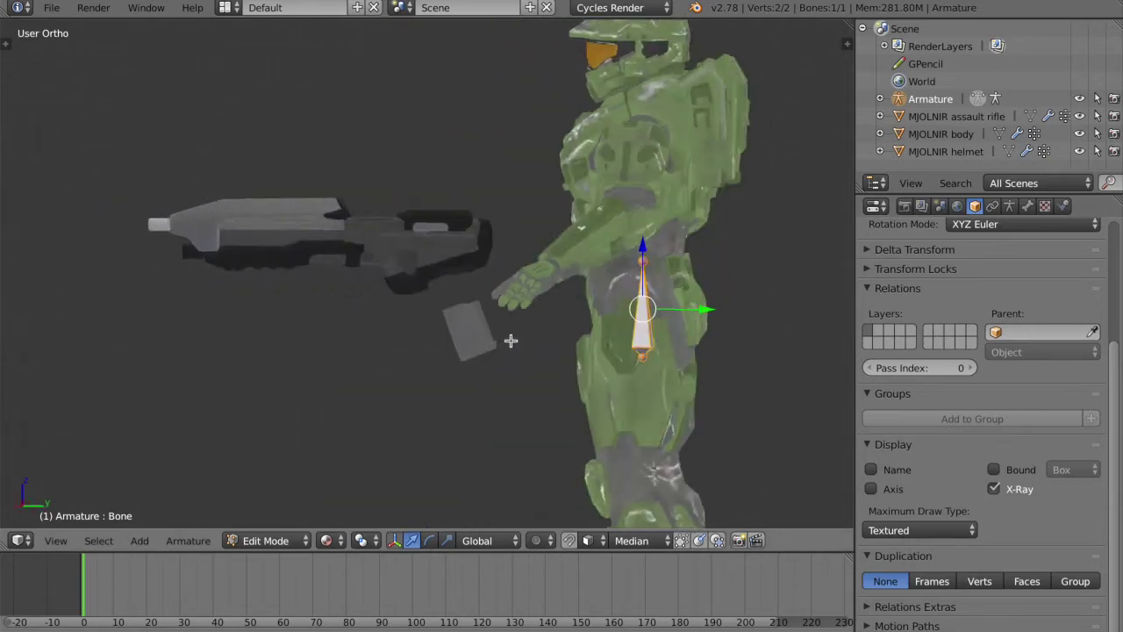
{"action": "key", "text": "KP_1"}
{"action": "key", "text": "KP_3"}
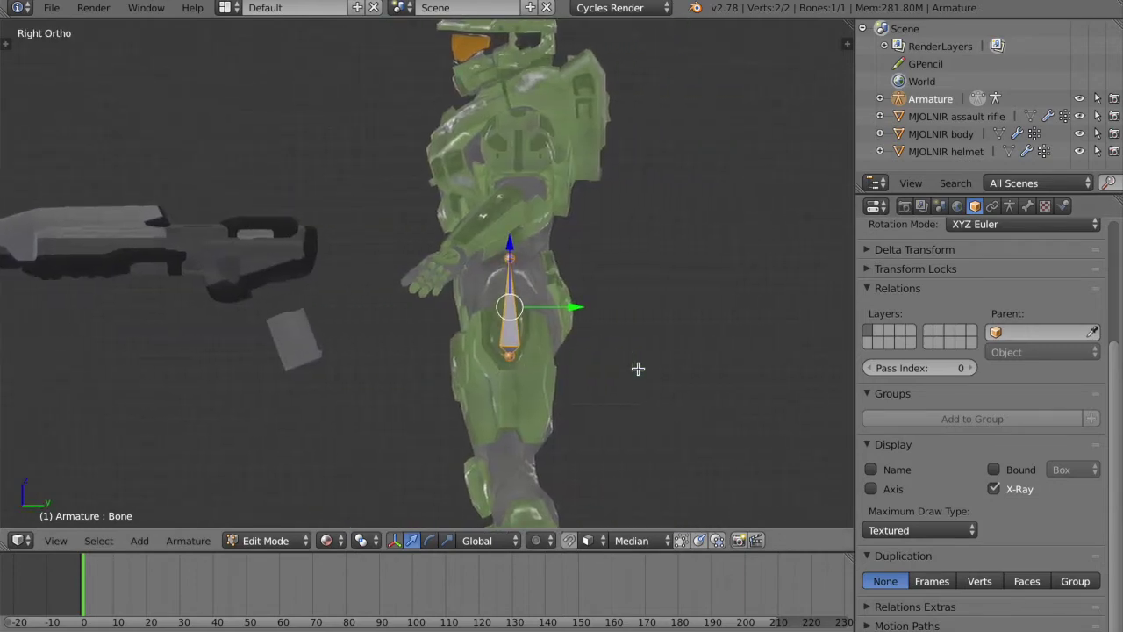
{"action": "scroll", "coordinate": [550, 269], "scroll_direction": "up", "scroll_amount": 1}
{"action": "right_click", "coordinate": [531, 256]}
{"action": "key", "text": "g"}
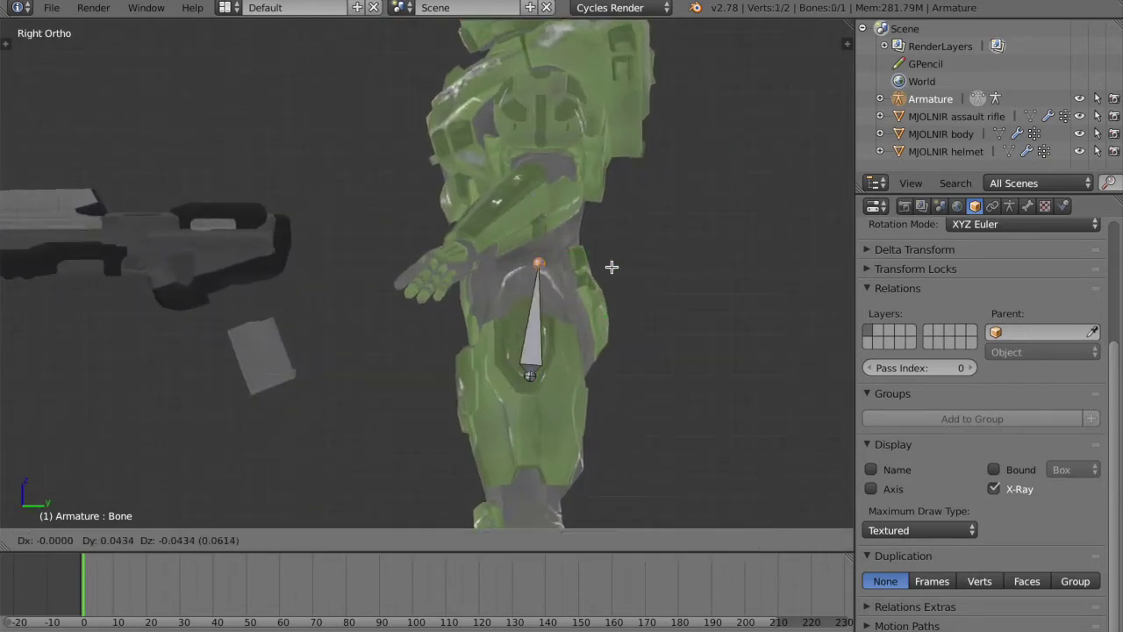
{"action": "left_click", "coordinate": [614, 262]}
{"action": "scroll", "coordinate": [615, 261], "scroll_direction": "up", "scroll_amount": 1, "text": "shift"}
{"action": "scroll", "coordinate": [615, 262], "scroll_direction": "up", "scroll_amount": 2, "text": "shift"}
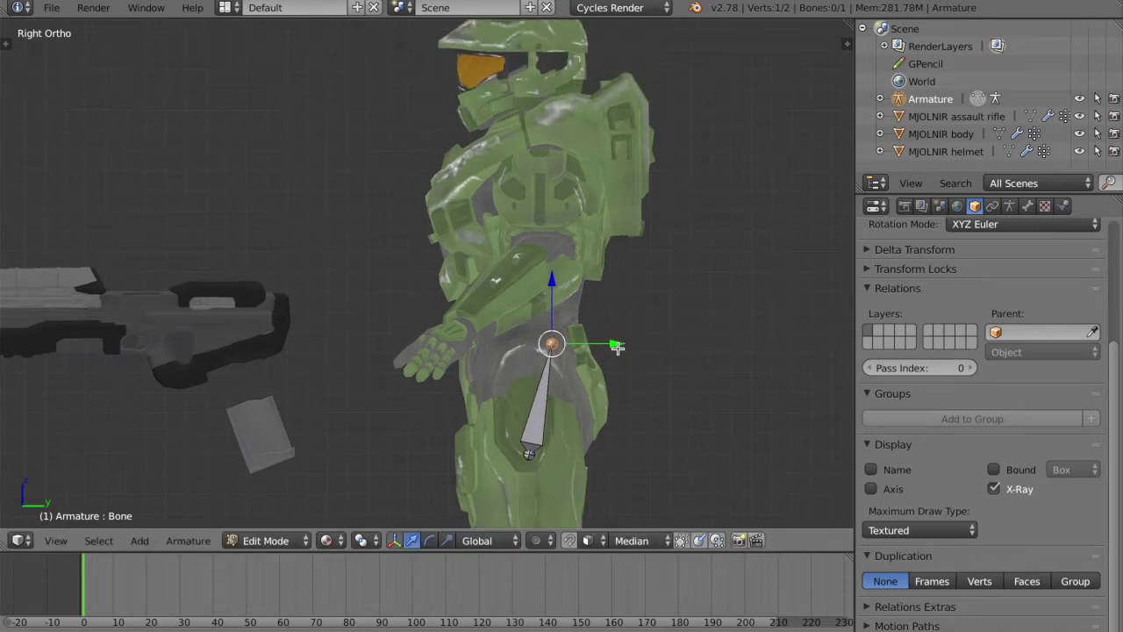
{"action": "key", "text": "g"}
{"action": "left_click", "coordinate": [615, 351]}
{"action": "key", "text": "g"}
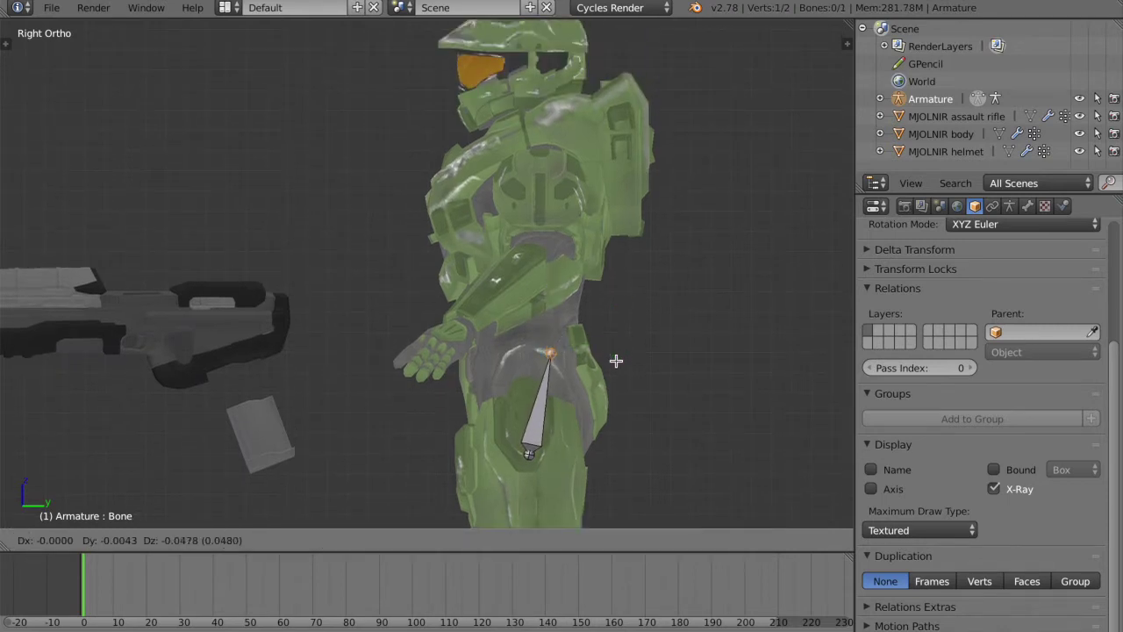
{"action": "left_click", "coordinate": [617, 358]}
Extrude a second bone about 0.21 units upward from the tip and lower the joint between the two bones slightly
{"action": "key", "text": "e"}
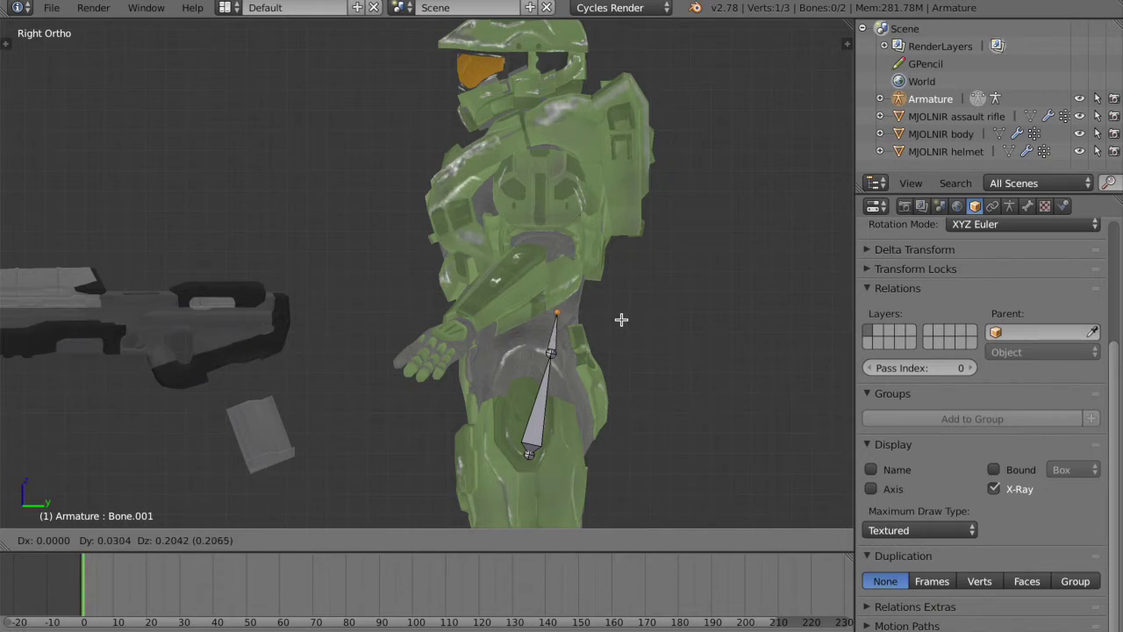
{"action": "left_click", "coordinate": [622, 318]}
{"action": "right_click", "coordinate": [551, 357]}
{"action": "key", "text": "g"}
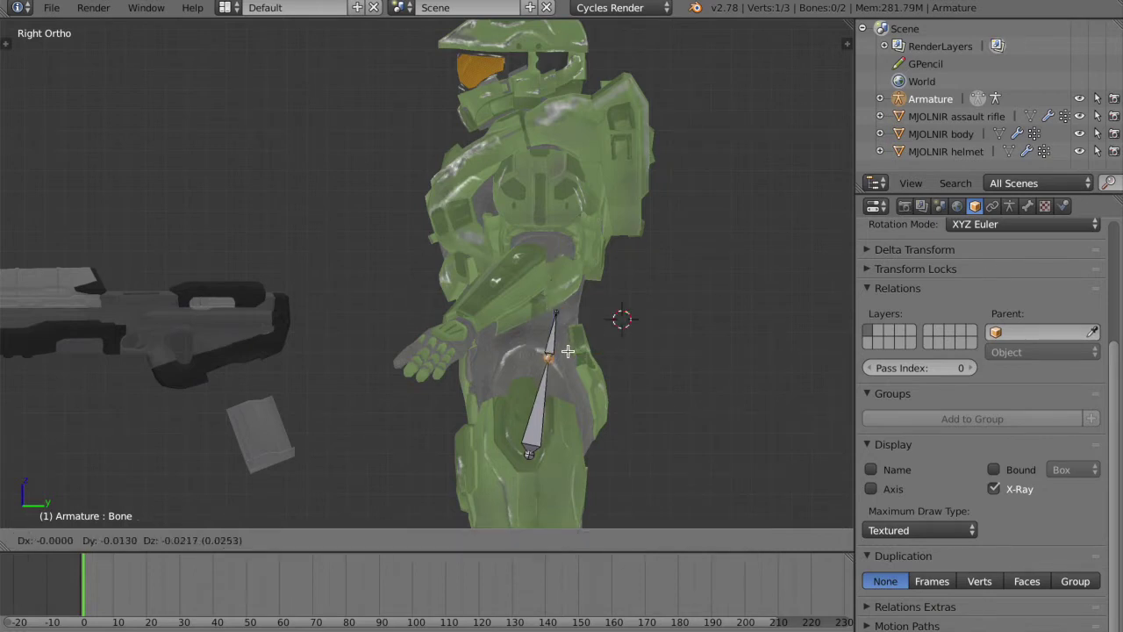
{"action": "left_click", "coordinate": [571, 358]}
Rename the lowest bone as Pelvis
{"action": "right_click", "coordinate": [546, 395]}
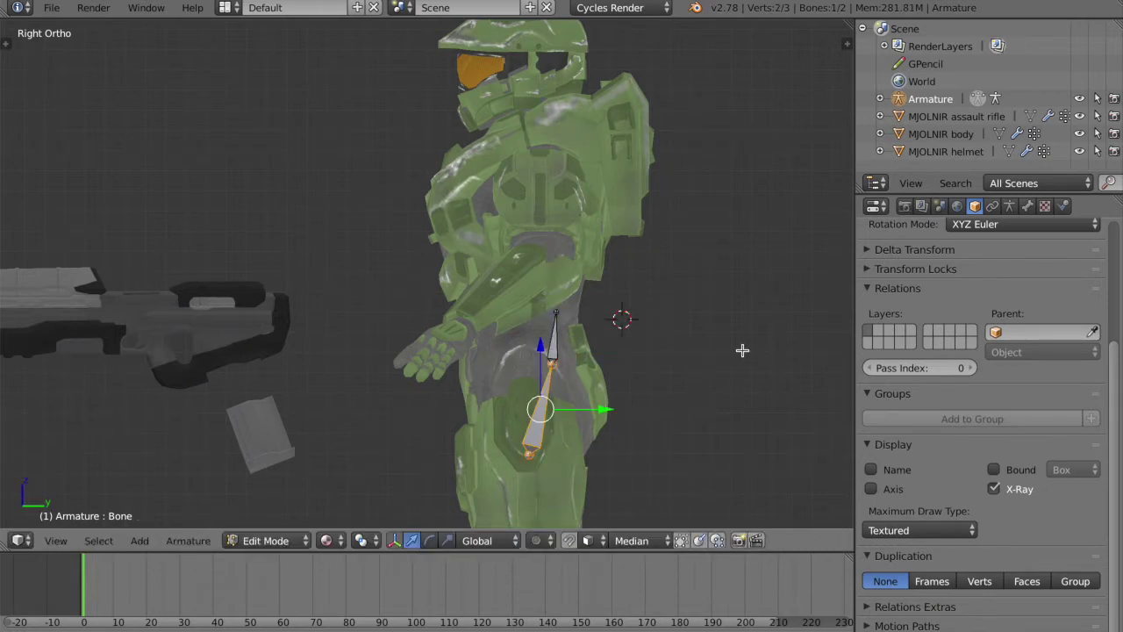
{"action": "key", "text": "n"}
{"action": "scroll", "coordinate": [749, 430], "scroll_direction": "down", "scroll_amount": 2}
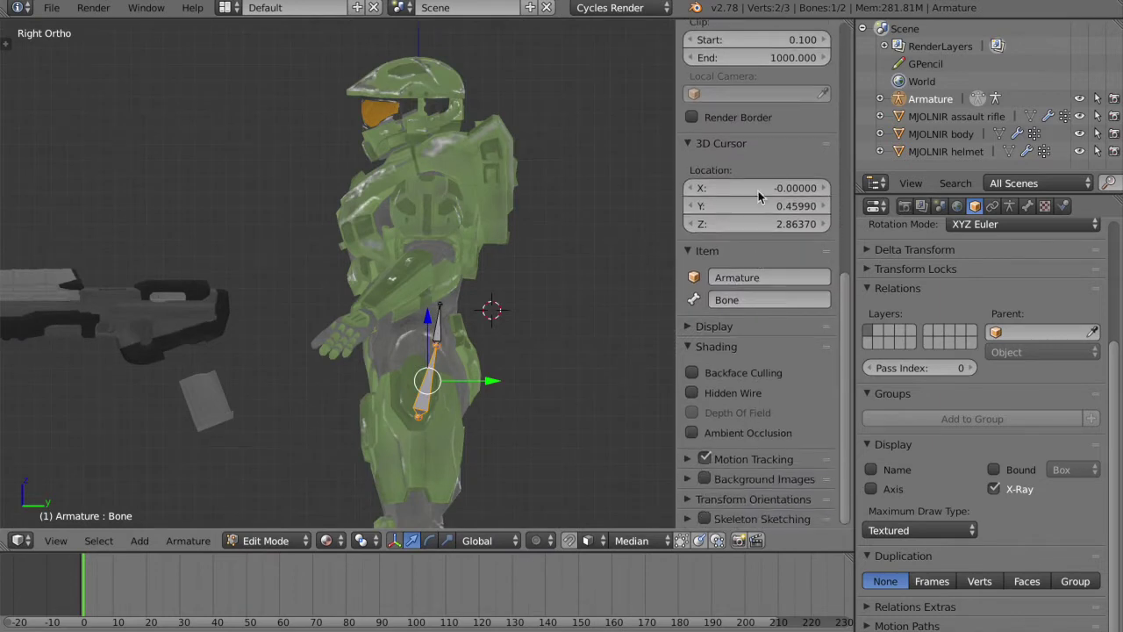
{"action": "left_click", "coordinate": [735, 300]}
{"action": "type", "text": "Pelvis"}
{"action": "key", "text": "Return"}
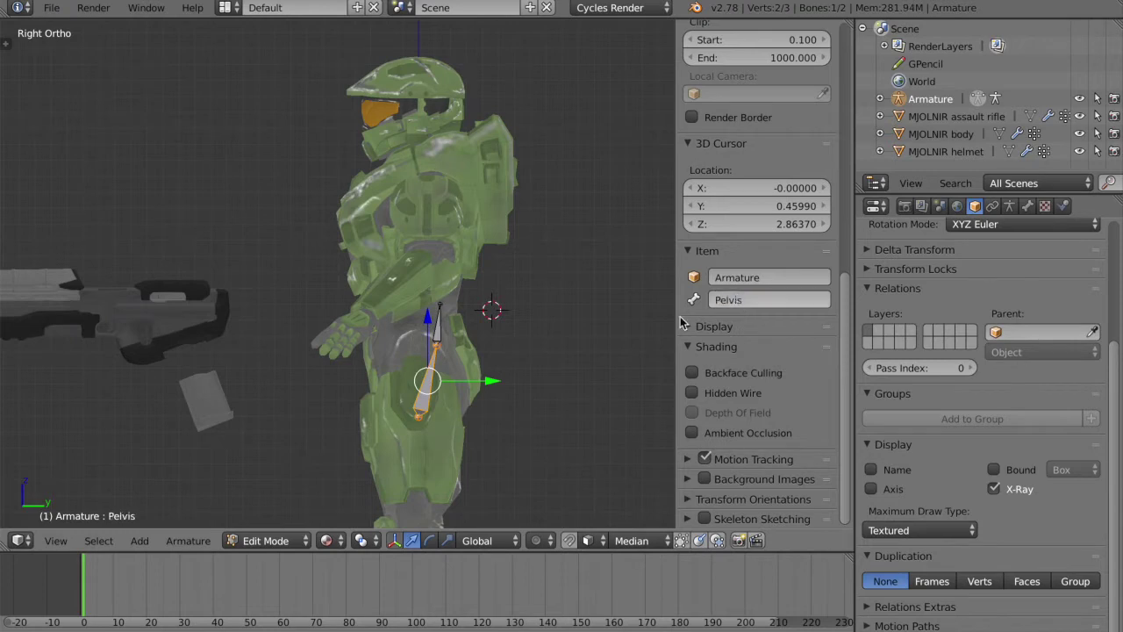
Rename the bone above the pelvis as Lower back
{"action": "right_click", "coordinate": [438, 322]}
{"action": "double_click", "coordinate": [737, 293]}
{"action": "type", "text": "L"}
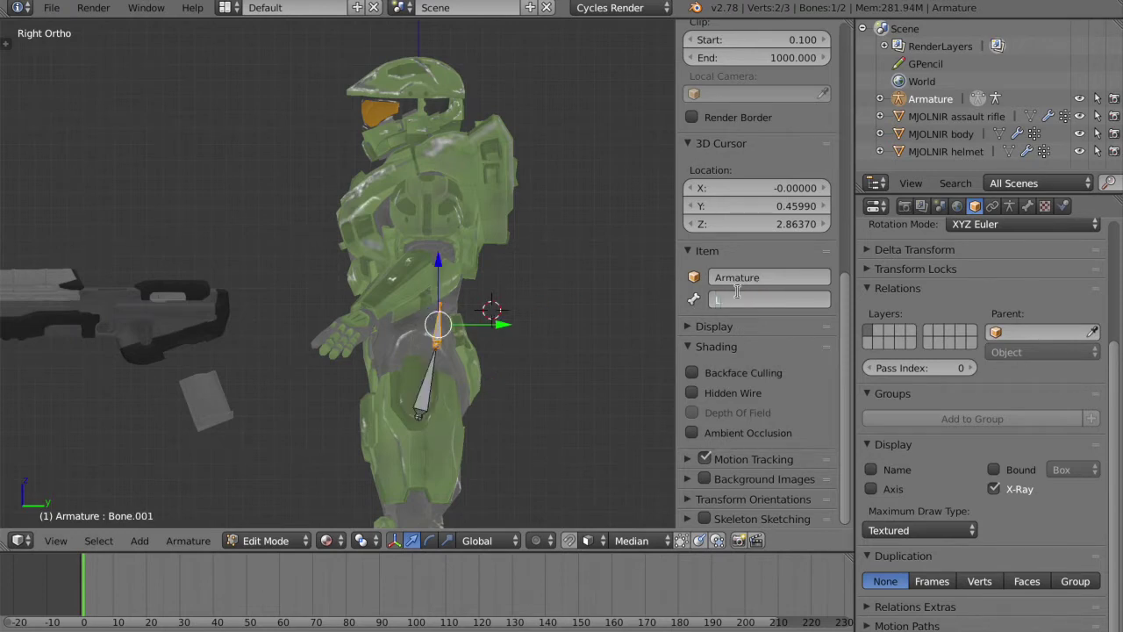
{"action": "type", "text": "ower back"}
{"action": "key", "text": "Return"}
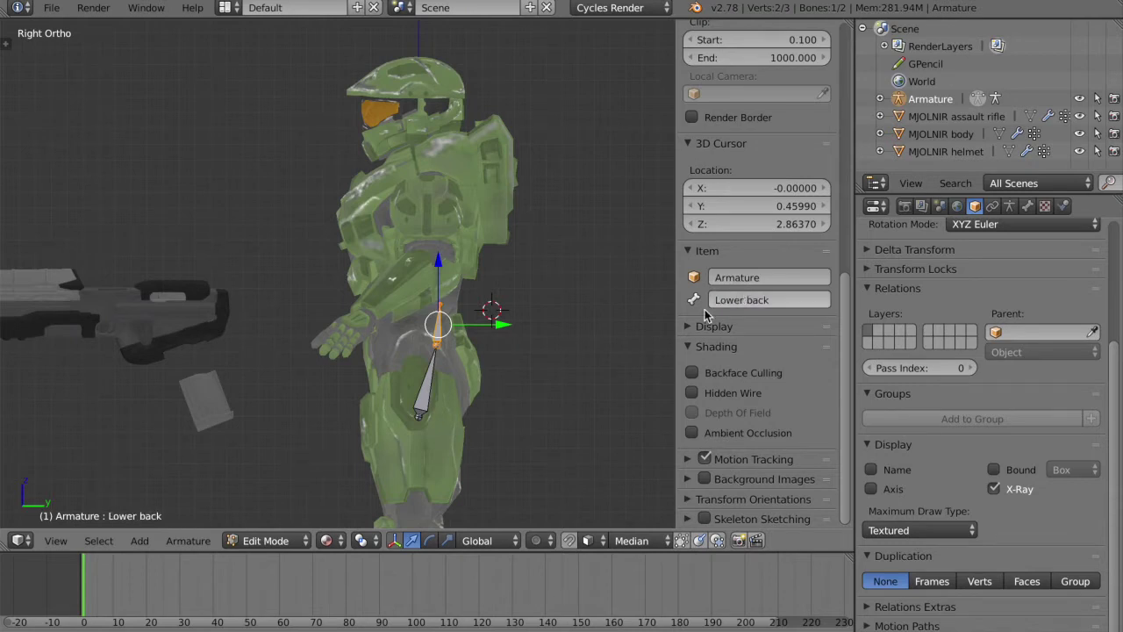
Move the tip of the Lower back bone up to just below the chest armor
{"action": "key", "text": "g"}
{"action": "left_click", "coordinate": [514, 253]}
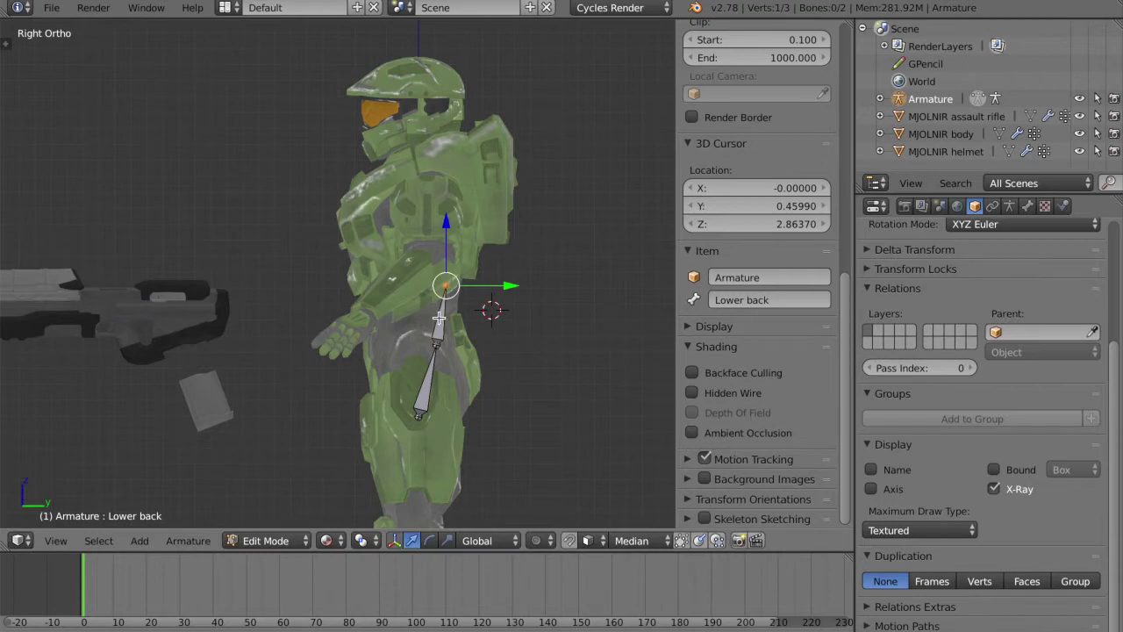
{"action": "right_click", "coordinate": [430, 342]}
{"action": "right_click", "coordinate": [445, 285]}
{"action": "key", "text": "g"}
{"action": "left_click", "coordinate": [494, 294]}
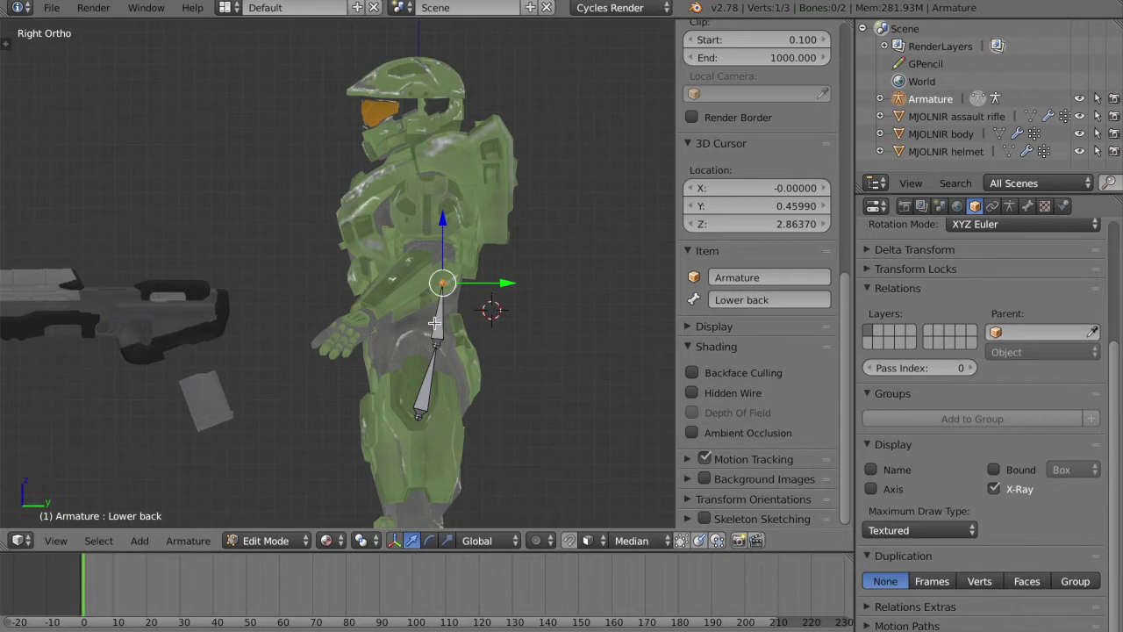
Clear the parent of the Lower back bone and deselect everything
{"action": "right_click", "coordinate": [434, 322]}
{"action": "key", "text": "alt+p"}
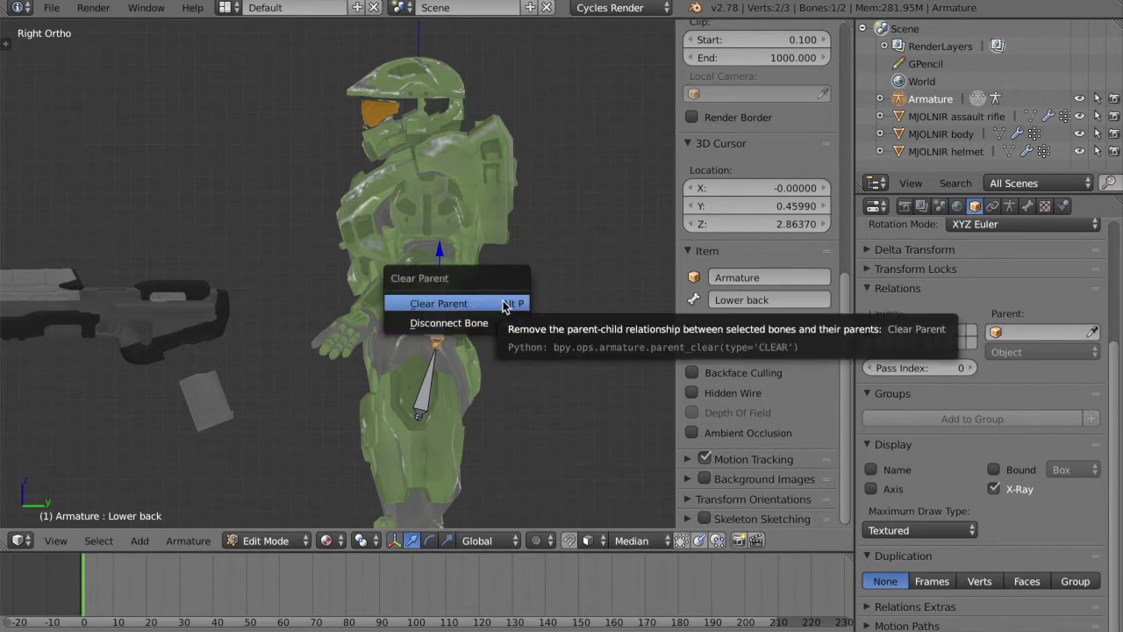
{"action": "left_click", "coordinate": [504, 304]}
{"action": "key", "text": "a"}
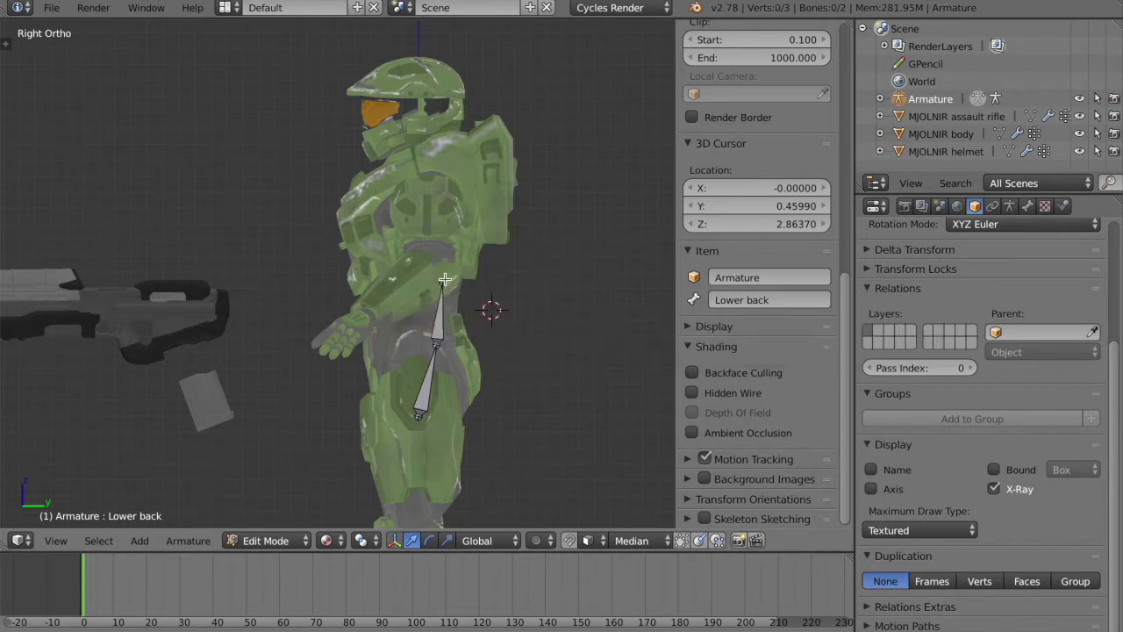
Extrude a bone from the Lower back tip up through the chest to the shoulders and name it Ribs
{"action": "right_click", "coordinate": [444, 279]}
{"action": "key", "text": "e"}
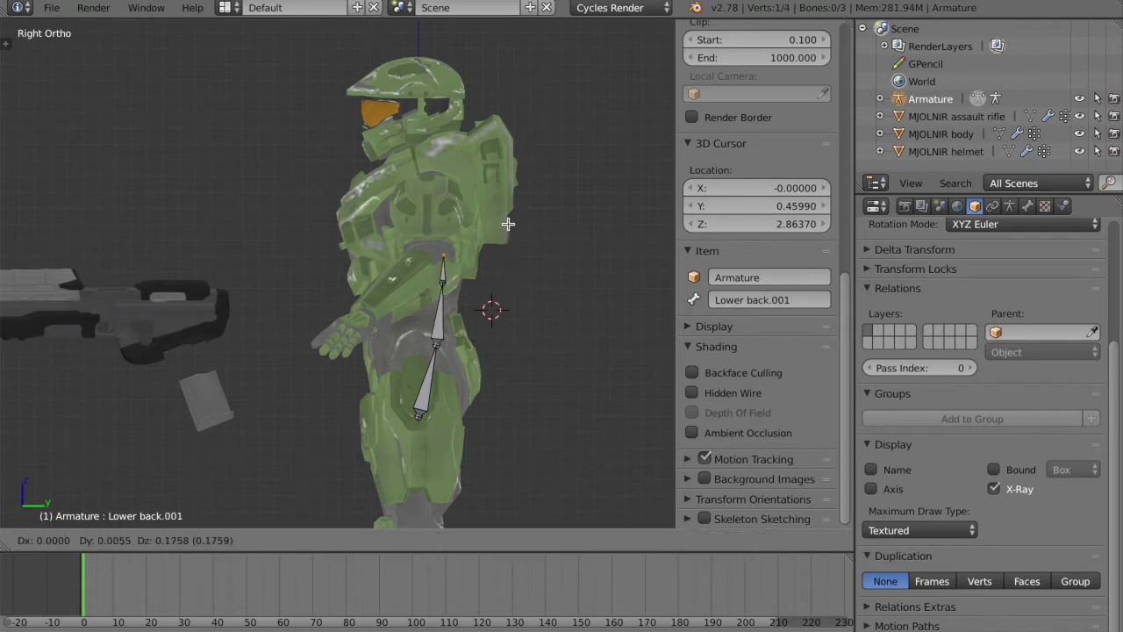
{"action": "left_click", "coordinate": [500, 135]}
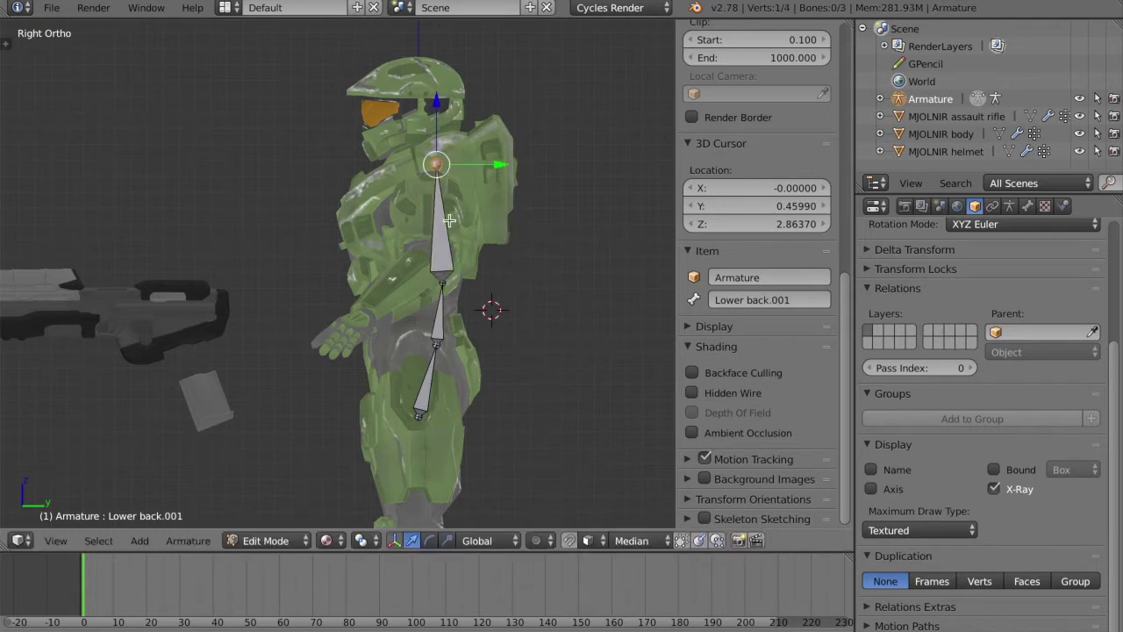
{"action": "right_click", "coordinate": [449, 222]}
{"action": "left_click", "coordinate": [742, 299]}
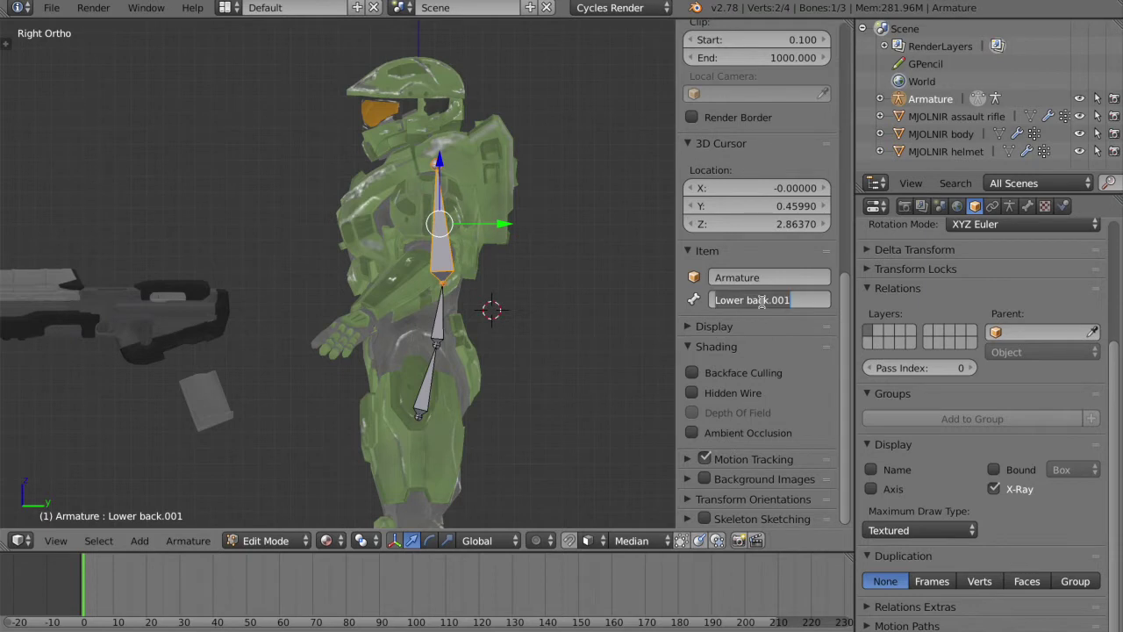
{"action": "type", "text": "Ribs"}
{"action": "key", "text": "Return"}
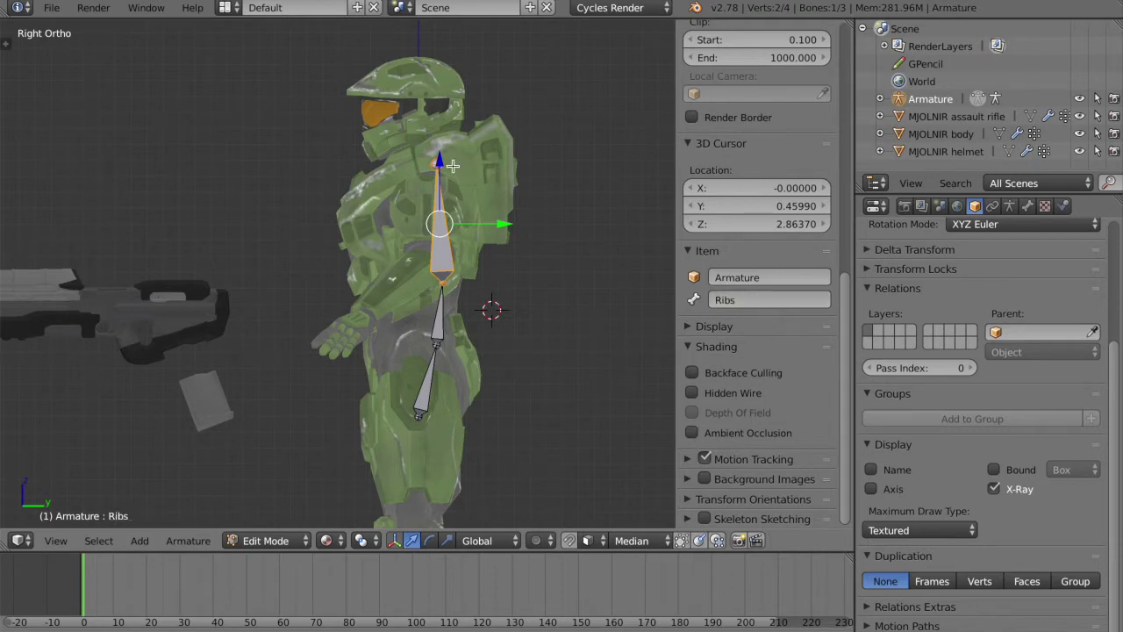
Lower the upper tip of the Ribs bone slightly in the right side view
{"action": "right_click", "coordinate": [434, 161]}
{"action": "middle_click_drag", "start_coordinate": [439, 158], "coordinate": [507, 156]}
{"action": "key", "text": "KP_3"}
{"action": "key", "text": "g"}
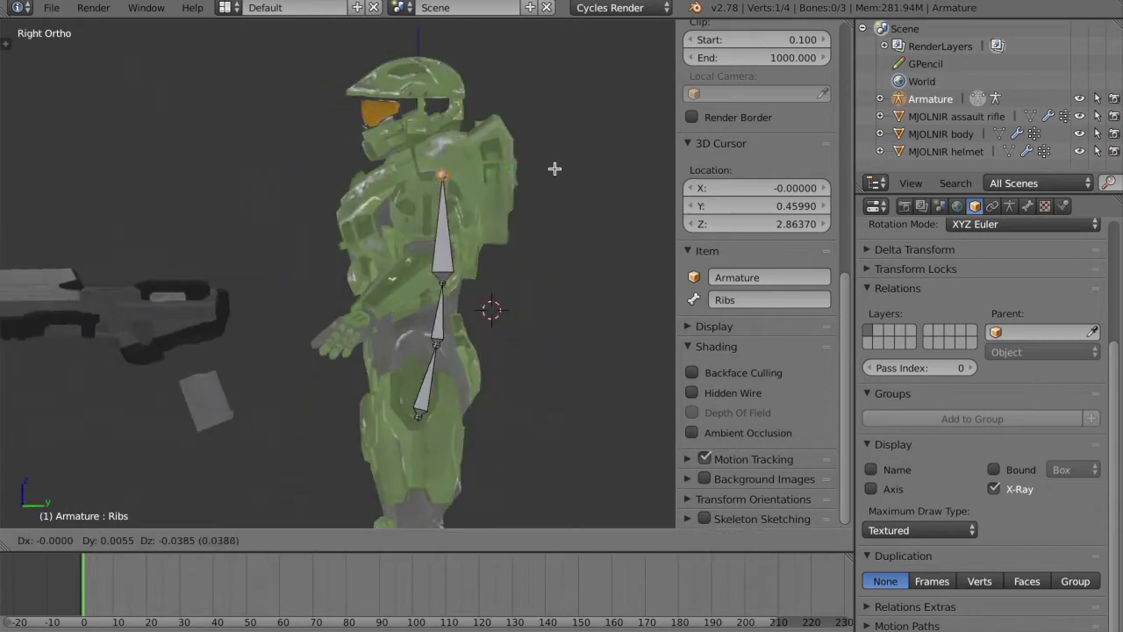
{"action": "left_click", "coordinate": [556, 171]}
Extrude a bone about 0.28 units upward from the Ribs tip and name it Neck
{"action": "key", "text": "e"}
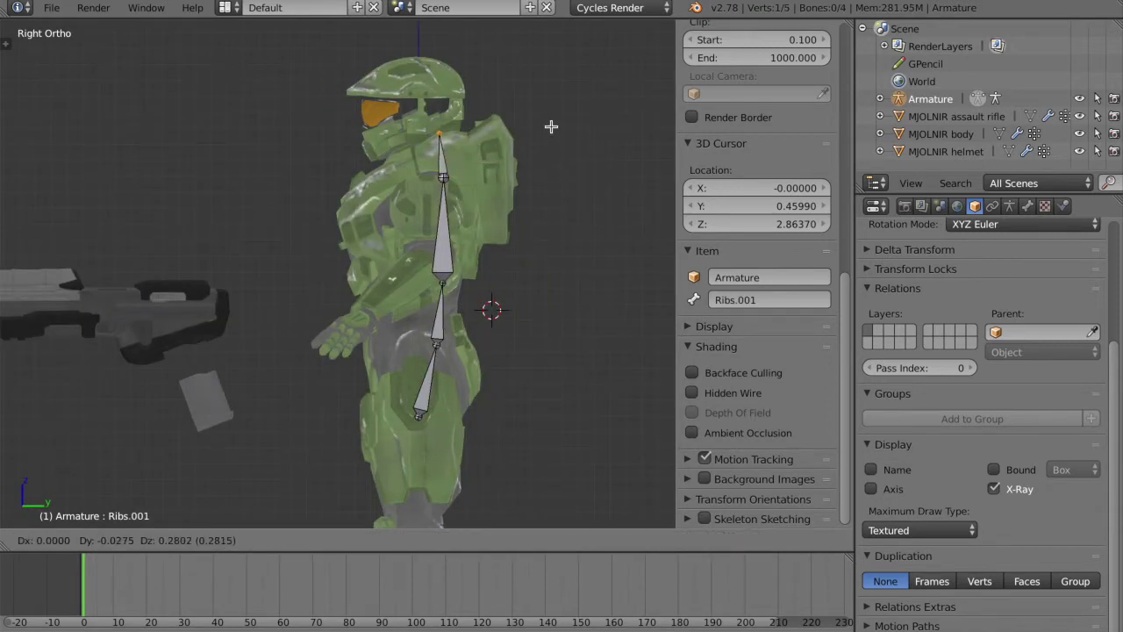
{"action": "left_click", "coordinate": [551, 127]}
{"action": "right_click", "coordinate": [447, 160]}
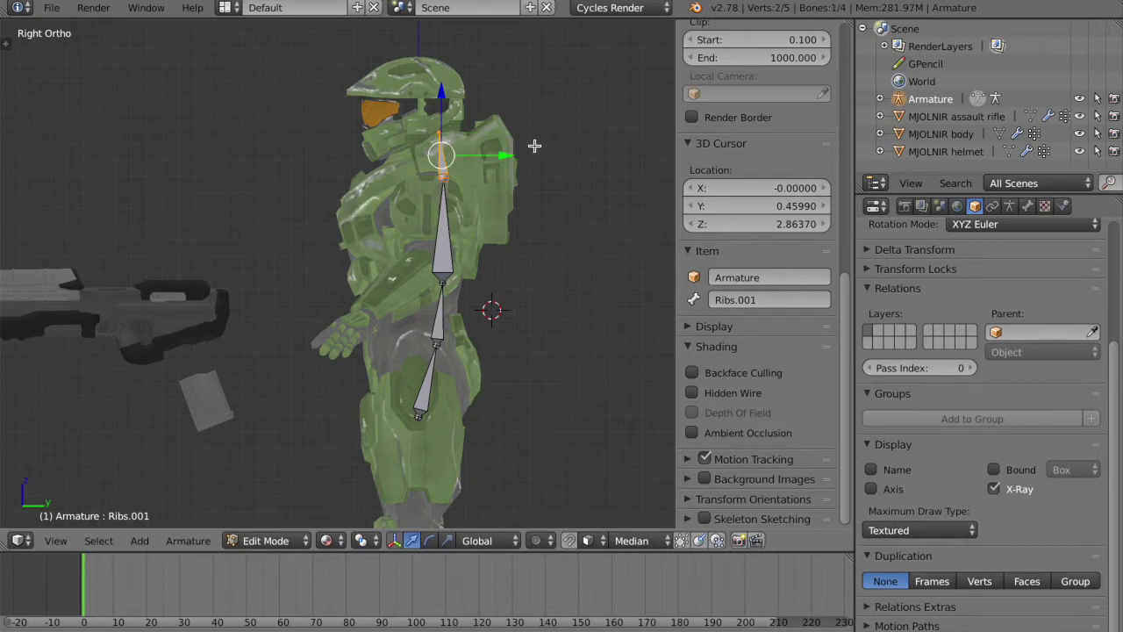
{"action": "left_click", "coordinate": [763, 298]}
{"action": "type", "text": "Neck"}
{"action": "key", "text": "Return"}
Extrude a bone about 0.42 units from the Neck tip to the top of the helmet, name it Head, and deselect everything
{"action": "key", "text": "e"}
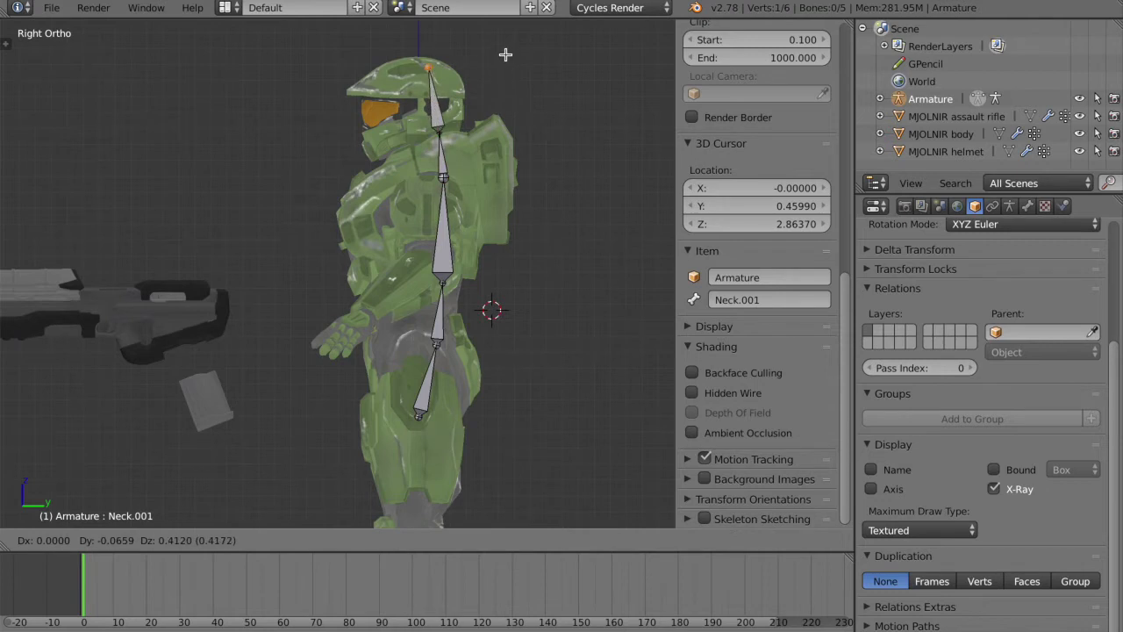
{"action": "left_click", "coordinate": [503, 63]}
{"action": "right_click", "coordinate": [439, 121]}
{"action": "left_click", "coordinate": [775, 299]}
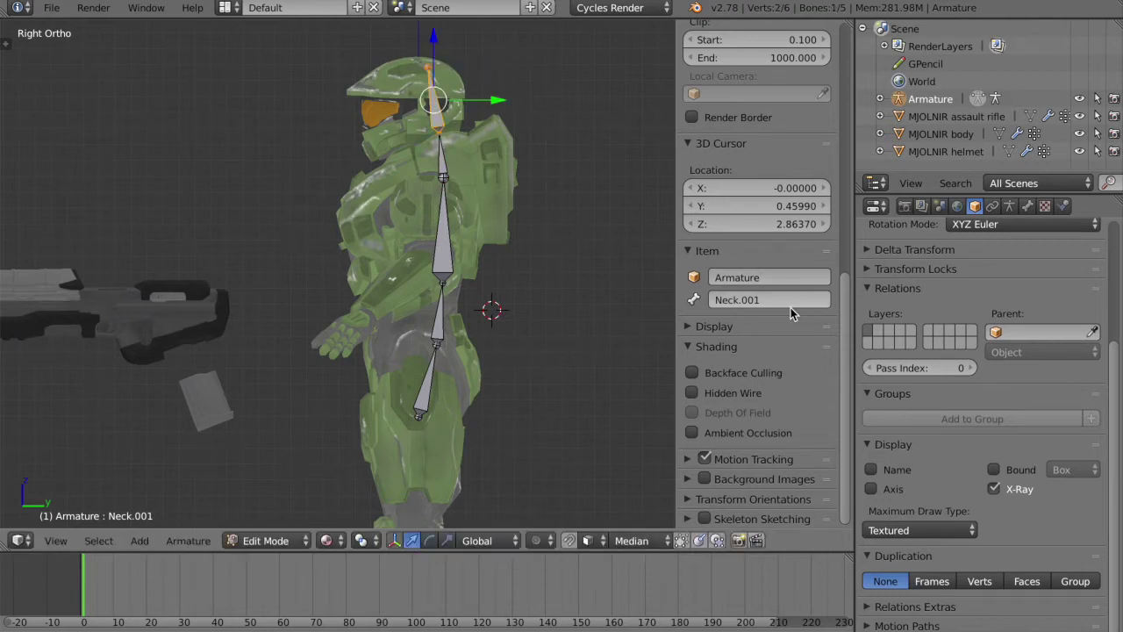
{"action": "type", "text": "Head"}
{"action": "key", "text": "Return"}
{"action": "key", "text": "KP_1"}
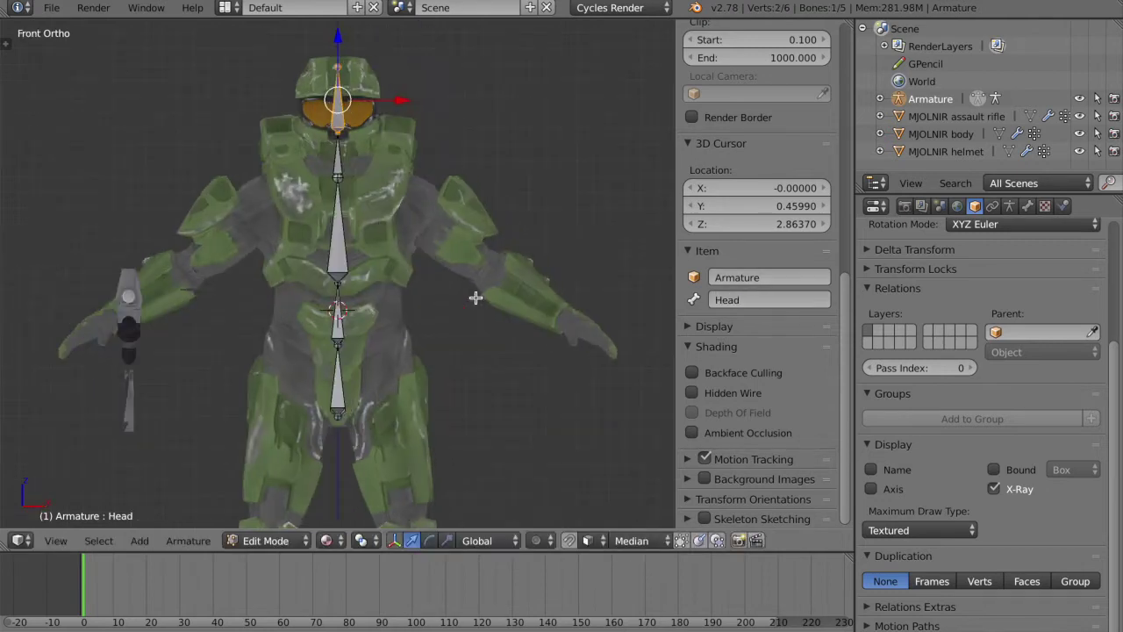
{"action": "key", "text": "a"}
{"action": "middle_click_drag", "start_coordinate": [384, 389], "coordinate": [445, 462]}
{"action": "key", "text": "KP_1"}
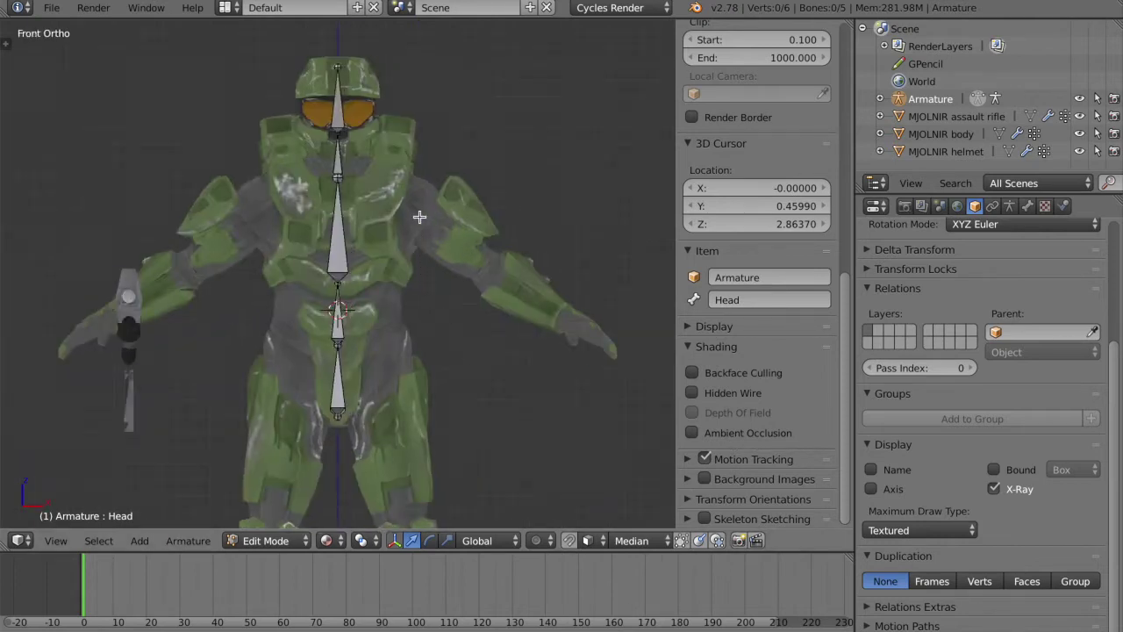
Place the 3D cursor at the character's left shoulder in front view and add a new separate bone there
{"action": "left_click", "coordinate": [397, 201]}
{"action": "key", "text": "shift+a"}
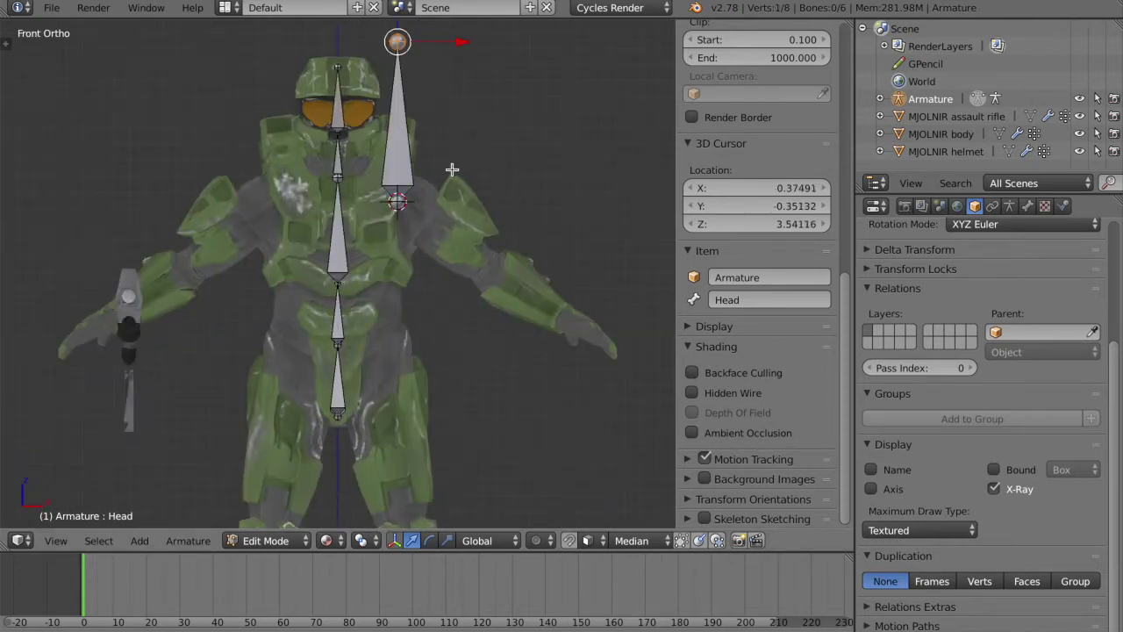
{"action": "right_click", "coordinate": [403, 150]}
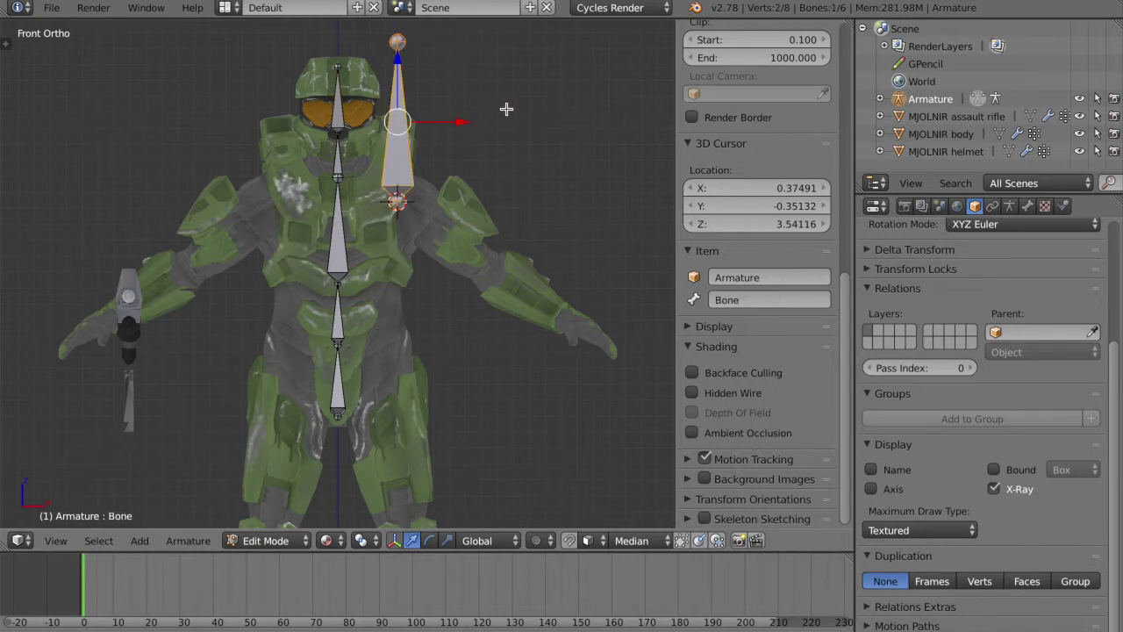
Rotate the new bone to slope down and outward, and move it onto the character's left upper arm
{"action": "key", "text": "r"}
{"action": "left_click", "coordinate": [497, 231]}
{"action": "key", "text": "r"}
{"action": "left_click", "coordinate": [518, 274]}
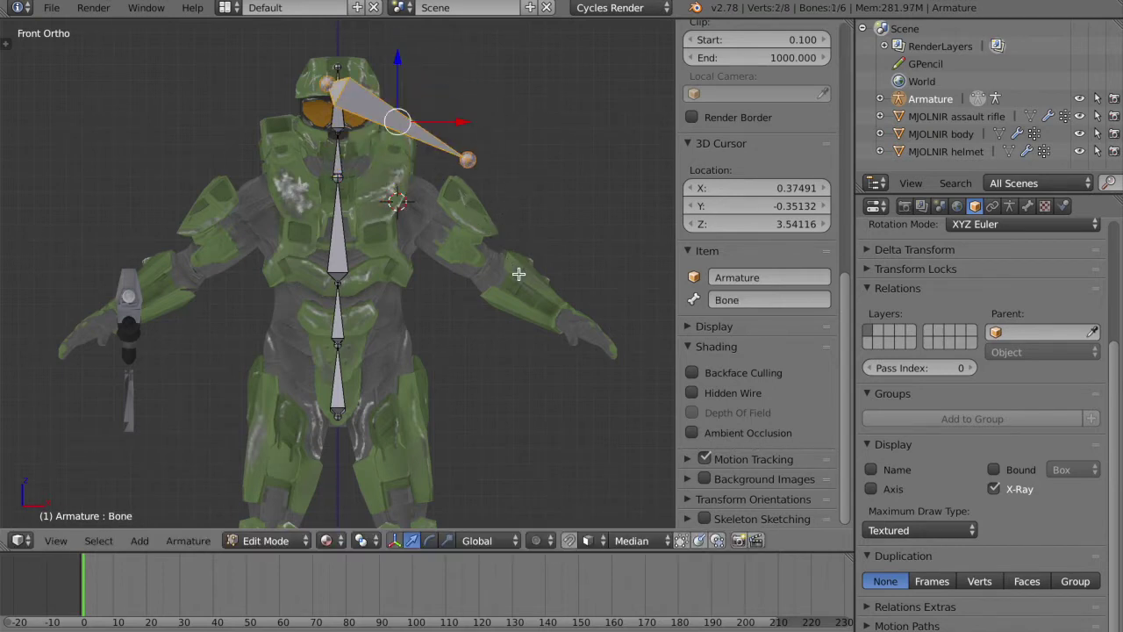
{"action": "key", "text": "g"}
{"action": "left_click", "coordinate": [579, 386]}
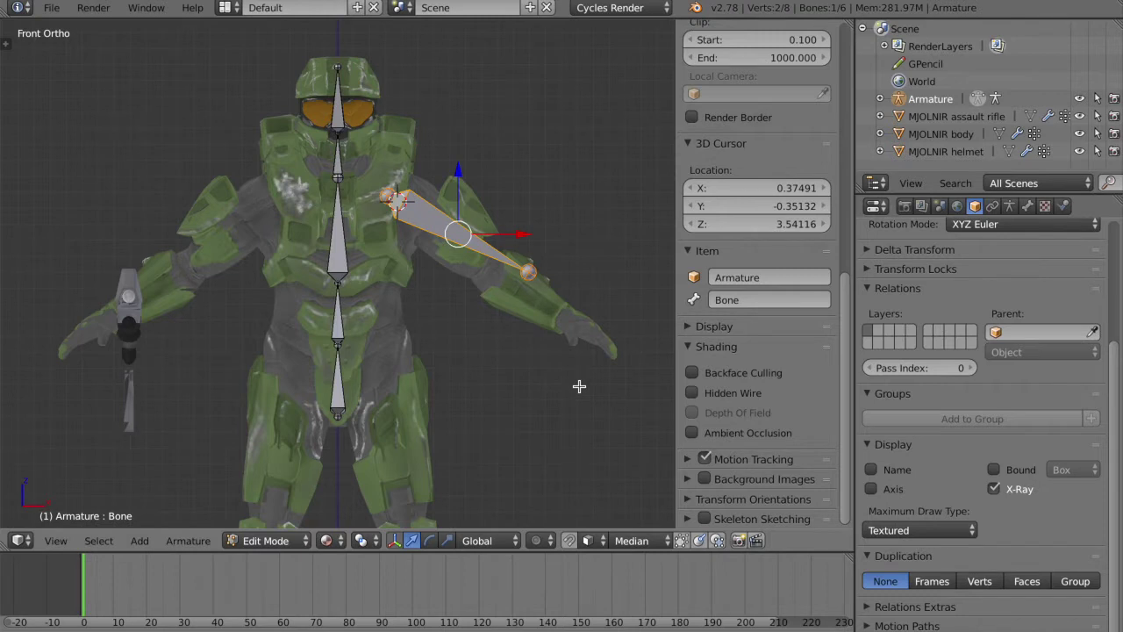
Fit the bone to the left upper arm in front view, shifting it outward and placing its tip at the elbow
{"action": "right_click", "coordinate": [540, 265]}
{"action": "key", "text": "g"}
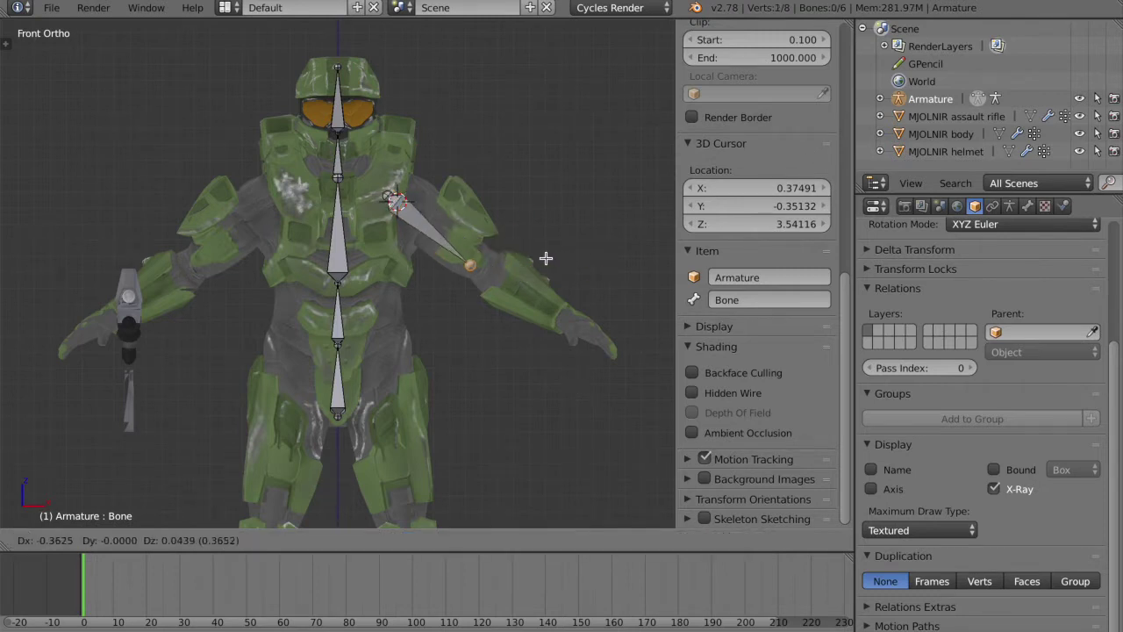
{"action": "left_click", "coordinate": [556, 260]}
{"action": "right_click", "coordinate": [395, 201], "text": "shift"}
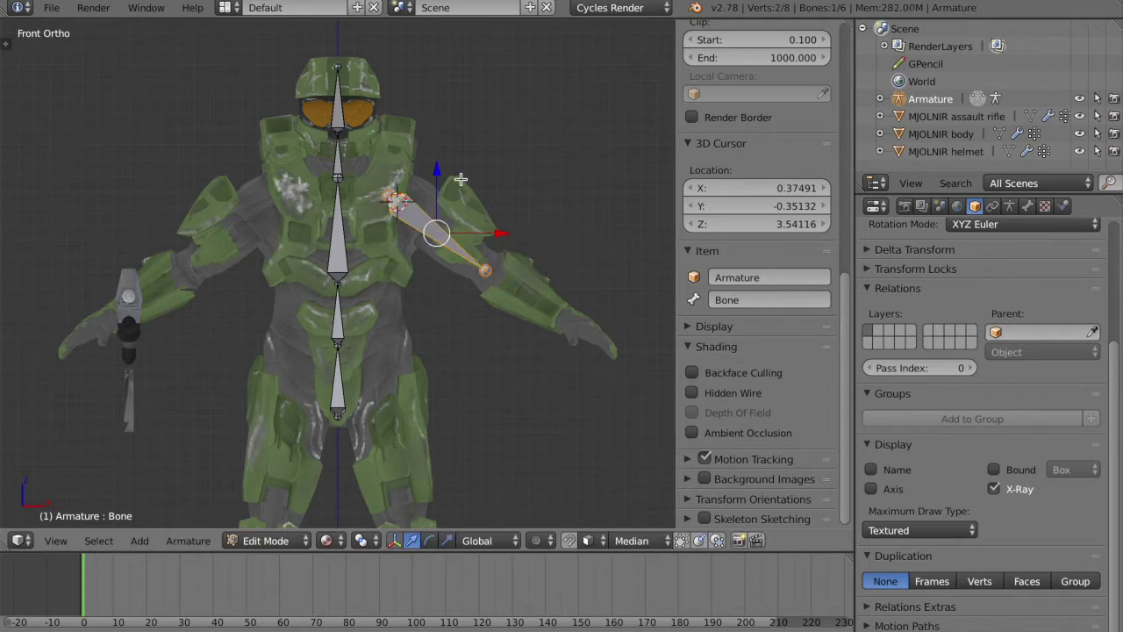
{"action": "key", "text": "g"}
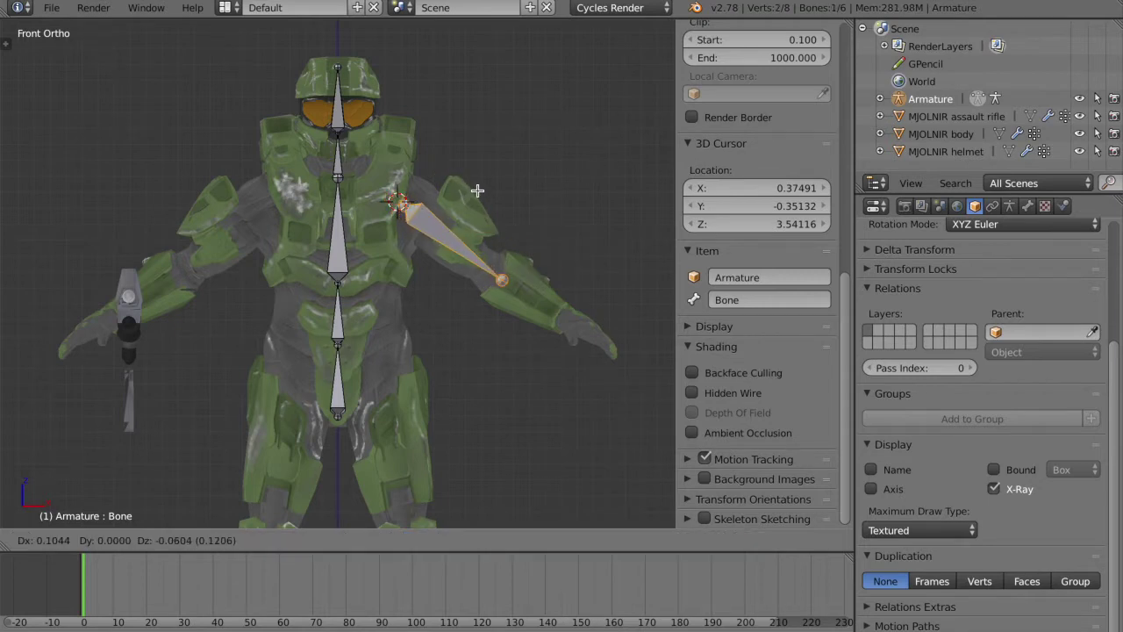
{"action": "left_click", "coordinate": [476, 191]}
{"action": "right_click", "coordinate": [503, 283]}
{"action": "key", "text": "g"}
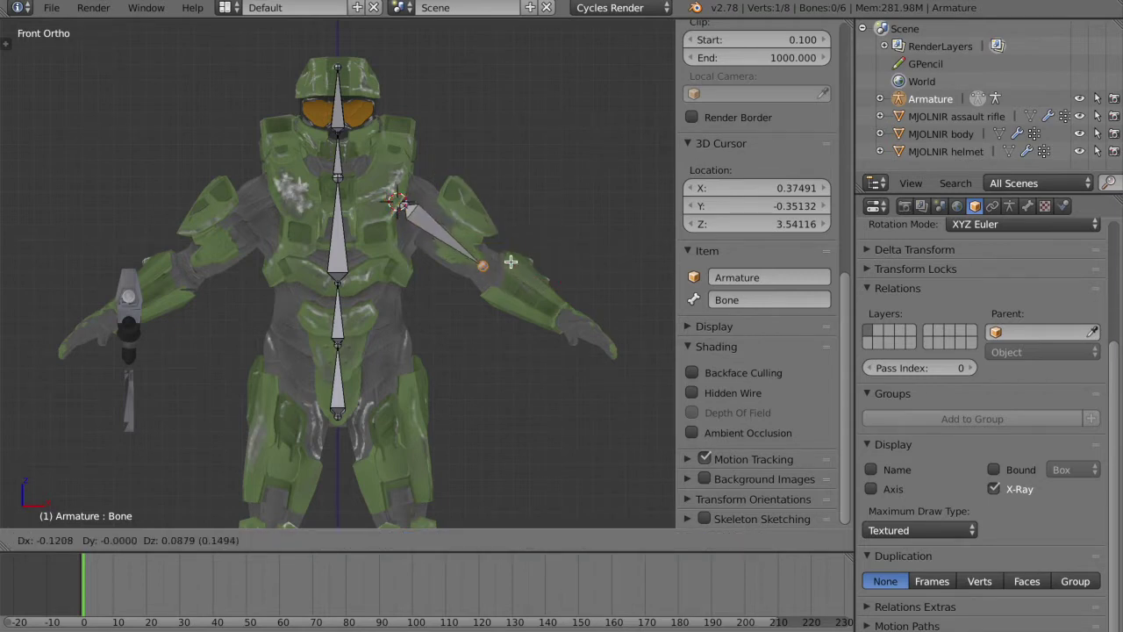
{"action": "left_click", "coordinate": [509, 259]}
Move the arm bone back along the Y axis in the right side view so it lies inside the upper arm
{"action": "key", "text": "KP_3"}
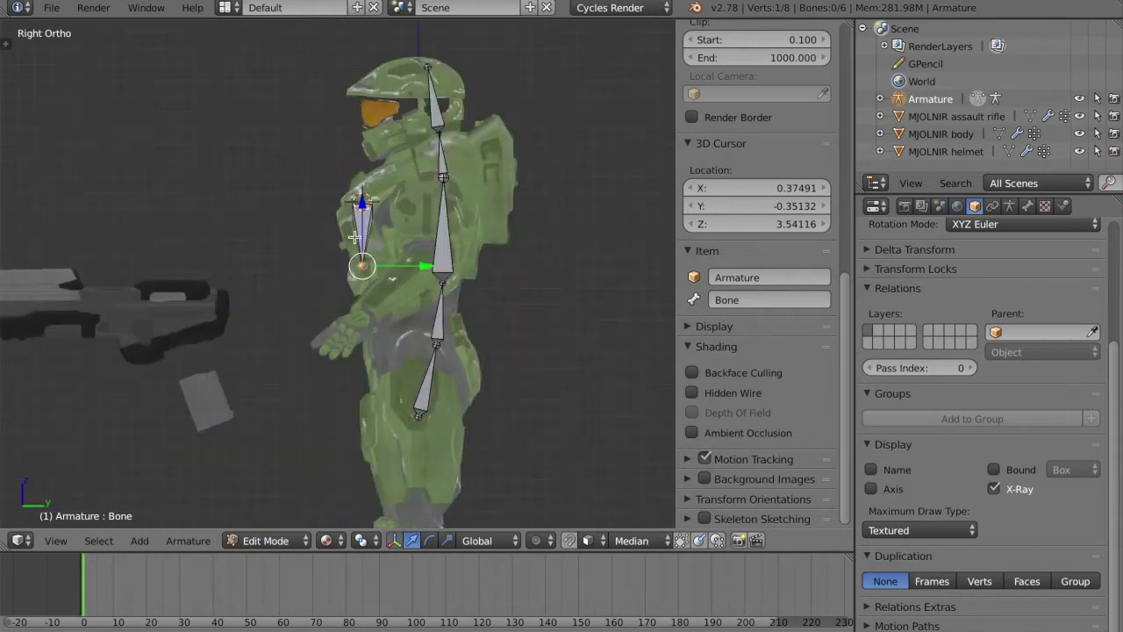
{"action": "right_click", "coordinate": [360, 231]}
{"action": "key", "text": "g"}
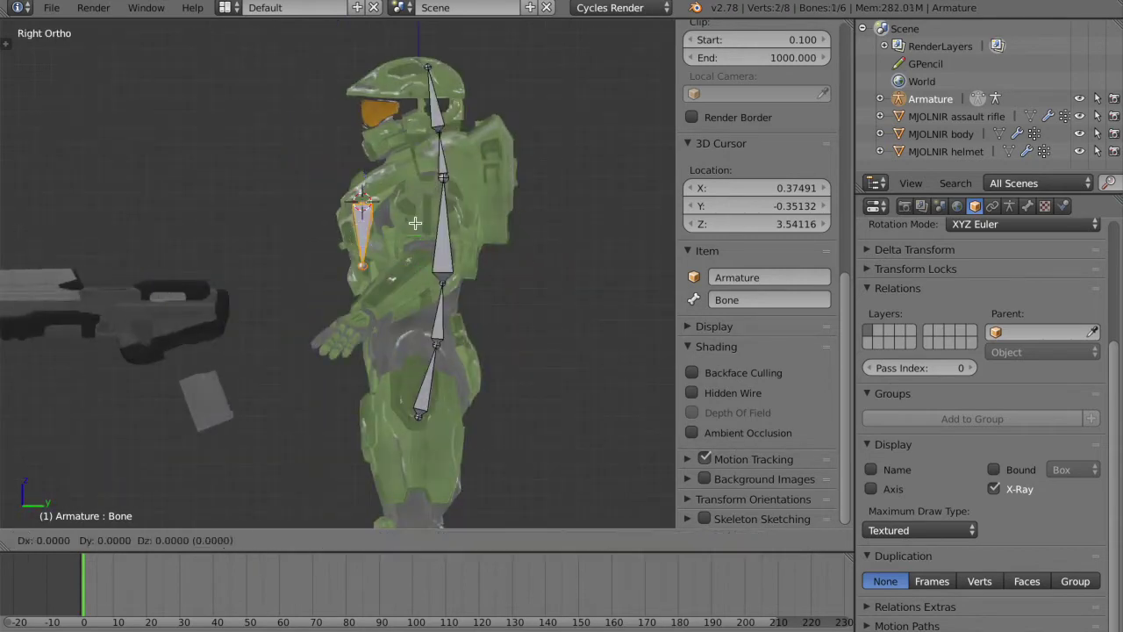
{"action": "key", "text": "y"}
{"action": "left_click", "coordinate": [484, 224]}
Nudge the arm bone's tip slightly outward and down to fit the elbow, and save the file
{"action": "right_click", "coordinate": [431, 268]}
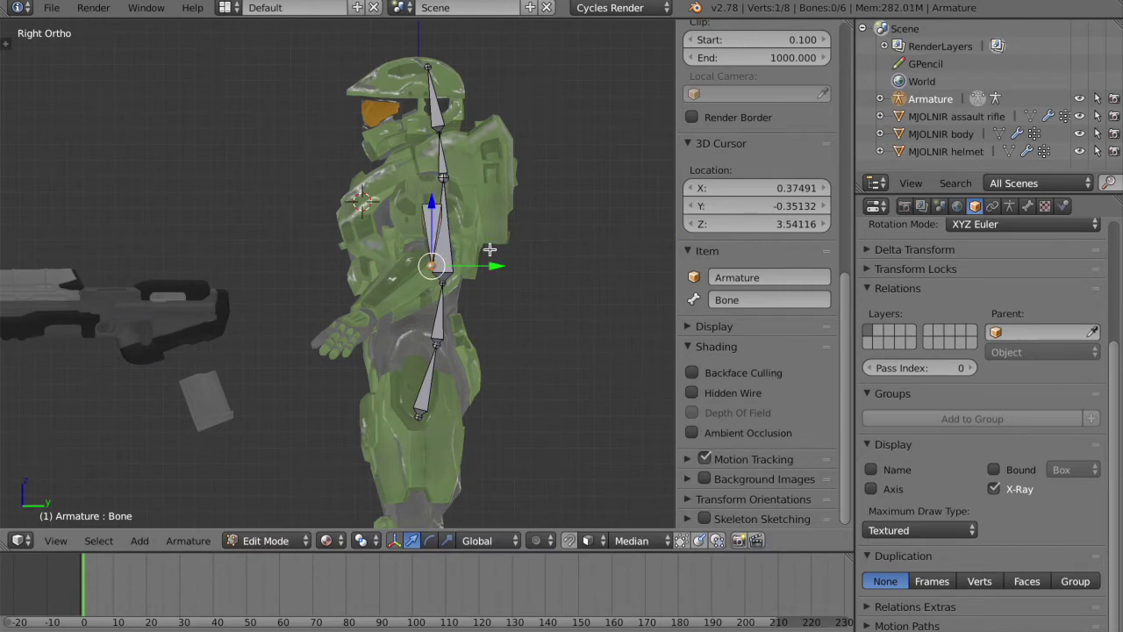
{"action": "middle_click_drag", "start_coordinate": [489, 250], "coordinate": [492, 249]}
{"action": "scroll", "coordinate": [492, 249], "scroll_direction": "up", "scroll_amount": 1}
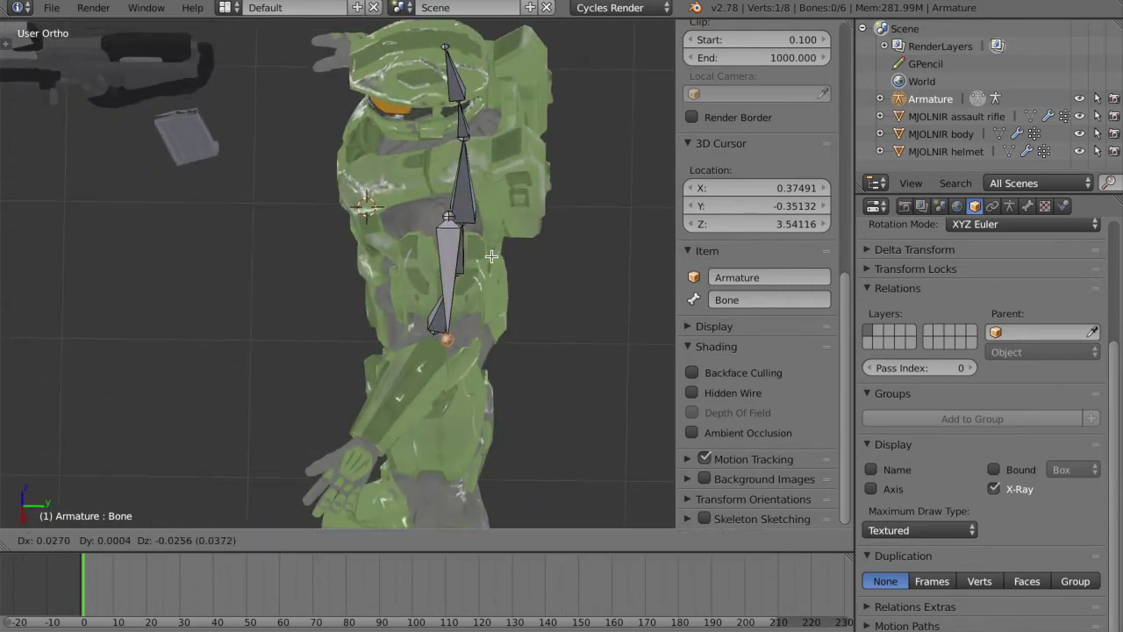
{"action": "key", "text": "KP_1"}
{"action": "key", "text": "ctrl+s"}
{"action": "left_click", "coordinate": [571, 326]}
Name the left upper arm bone Uppe
{"action": "right_click", "coordinate": [433, 220]}
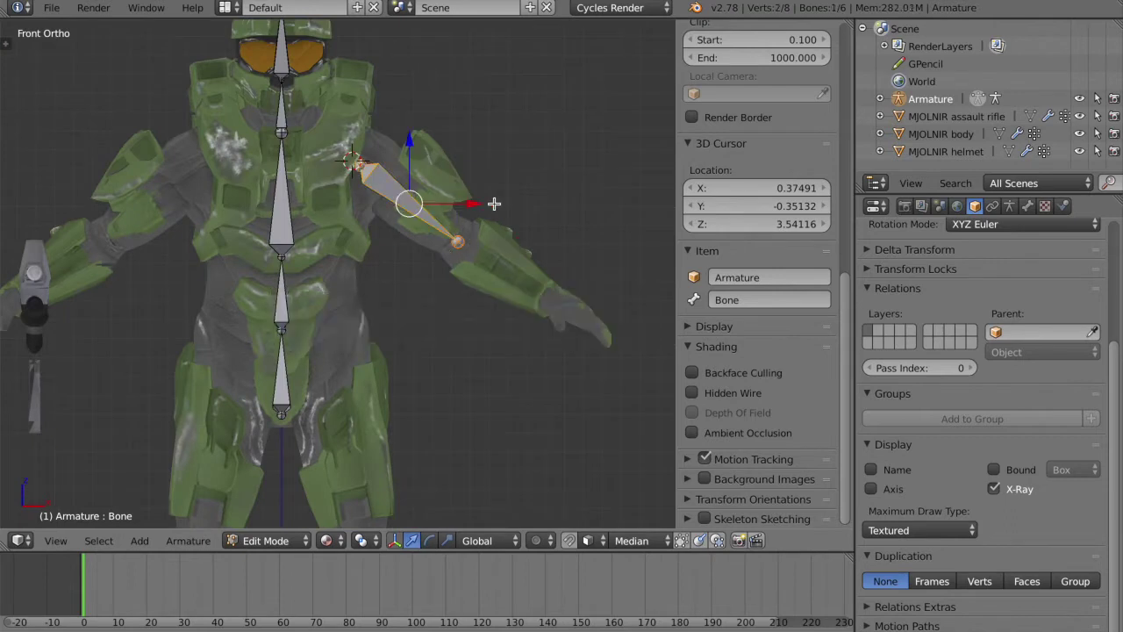
{"action": "left_click", "coordinate": [753, 298]}
{"action": "type", "text": "Uppe"}
{"action": "key", "text": "Return"}
{"action": "middle_click_drag", "start_coordinate": [433, 191], "coordinate": [405, 145]}
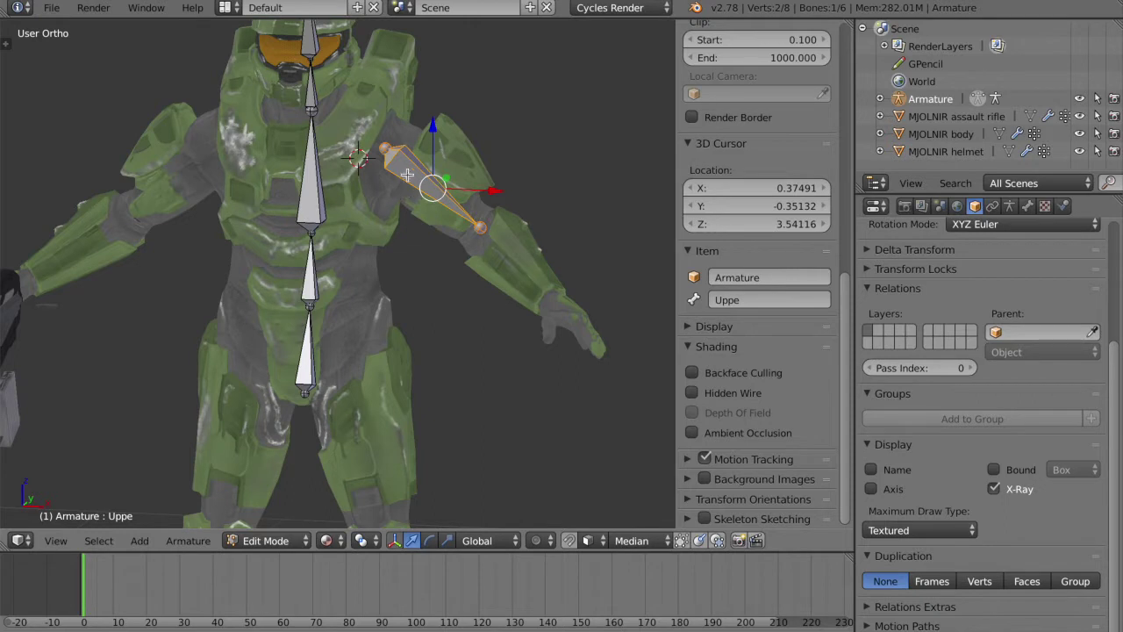
{"action": "key", "text": "KP_1"}
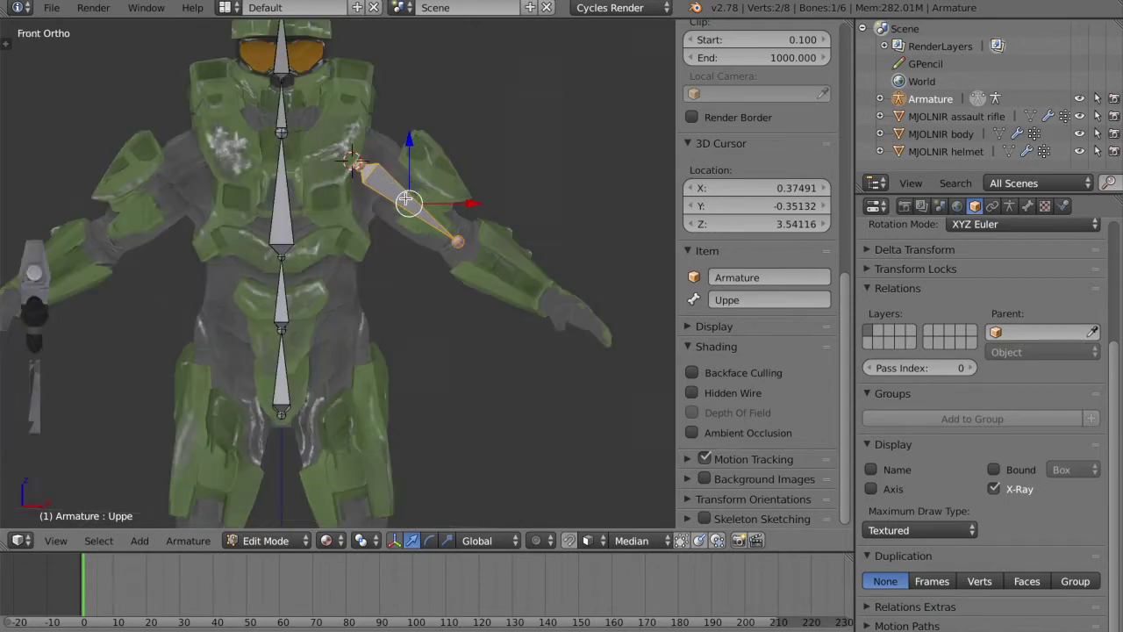
Rename the left upper arm bone as Clav
{"action": "key", "text": "x"}
{"action": "left_click", "coordinate": [728, 298]}
{"action": "type", "text": "Clav"}
{"action": "key", "text": "Return"}
Rotate the Clav bone to slope slightly upward toward the shoulder and move it inward so its base sits near the chest centre
{"action": "key", "text": "g"}
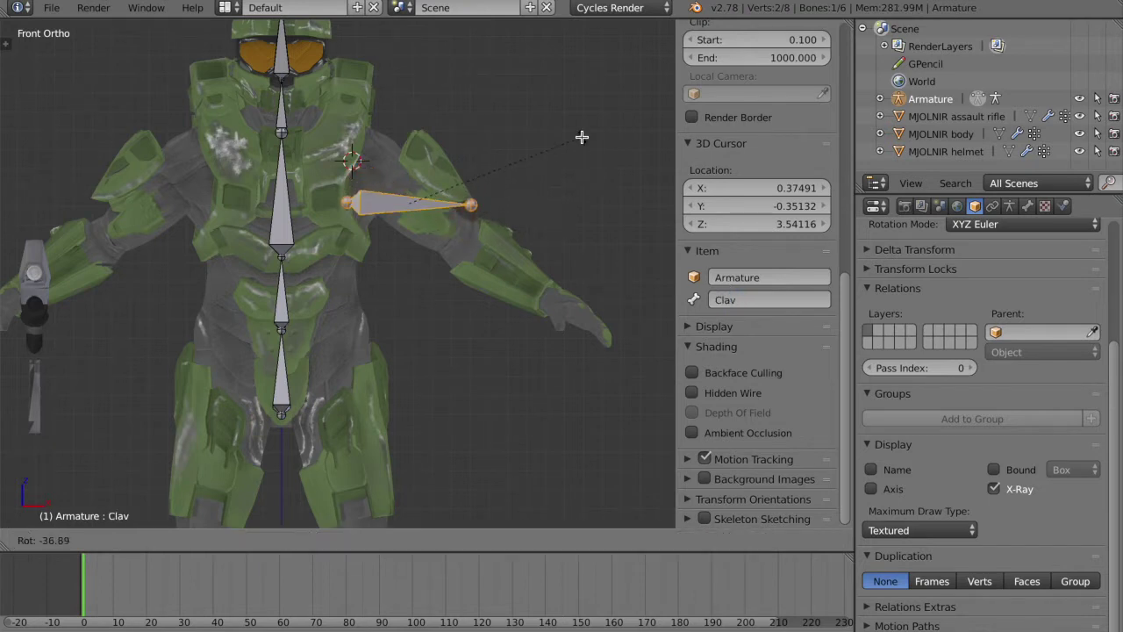
{"action": "right_click", "coordinate": [521, 91]}
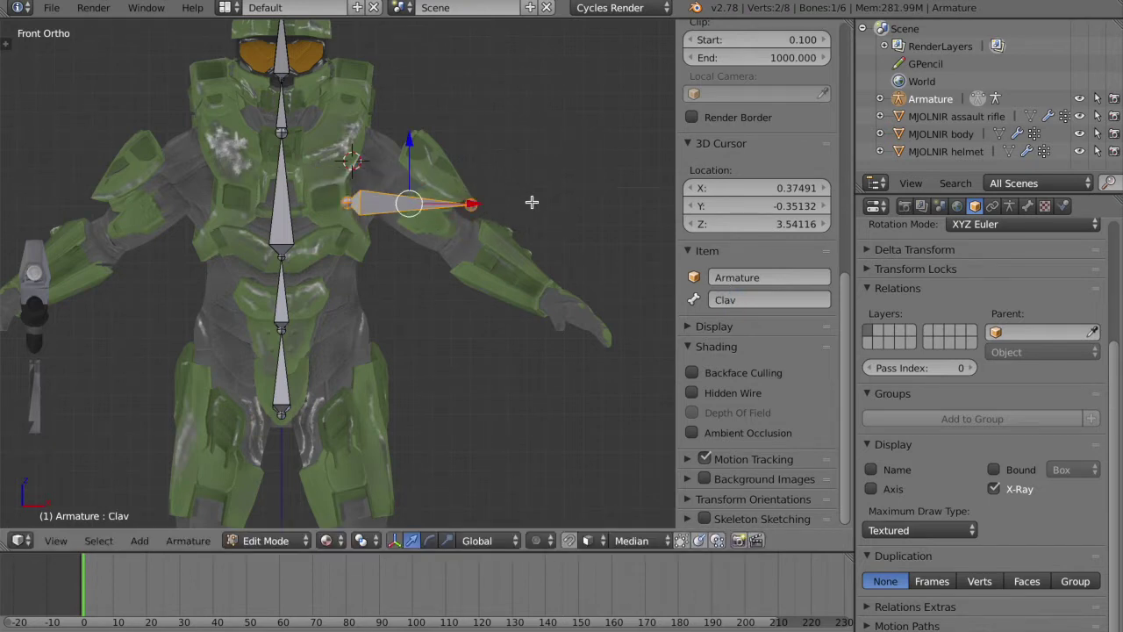
{"action": "key", "text": "g"}
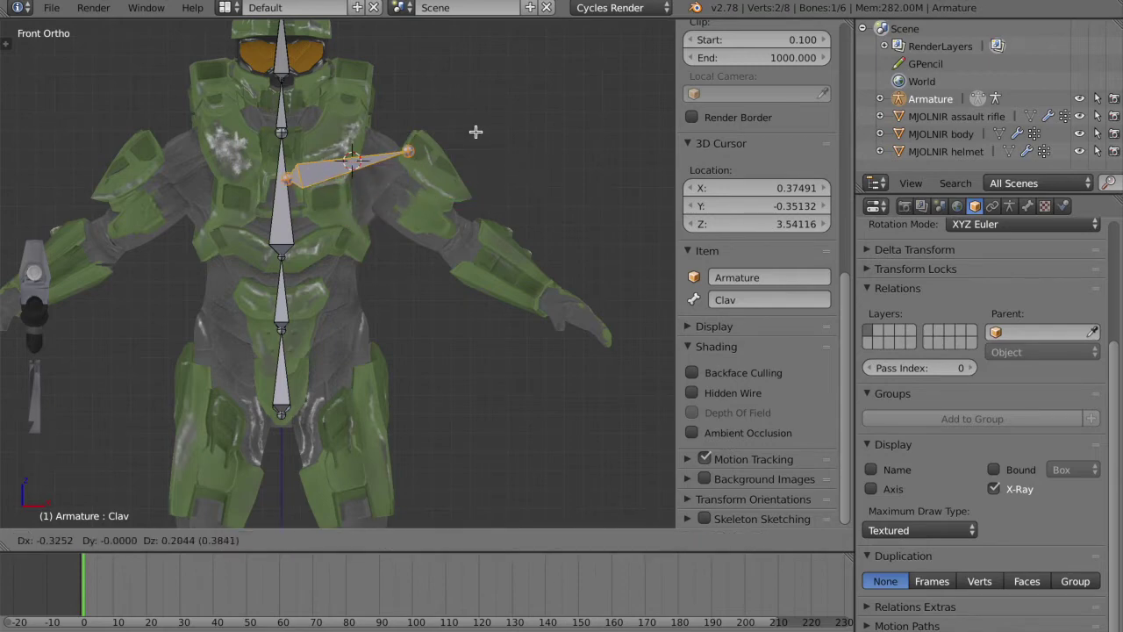
{"action": "left_click", "coordinate": [476, 131]}
Move the outer tip of the Clav bone about 0.16 units inward to the left shoulder joint in front view
{"action": "key", "text": "a"}
{"action": "right_click", "coordinate": [408, 149]}
{"action": "key", "text": "g"}
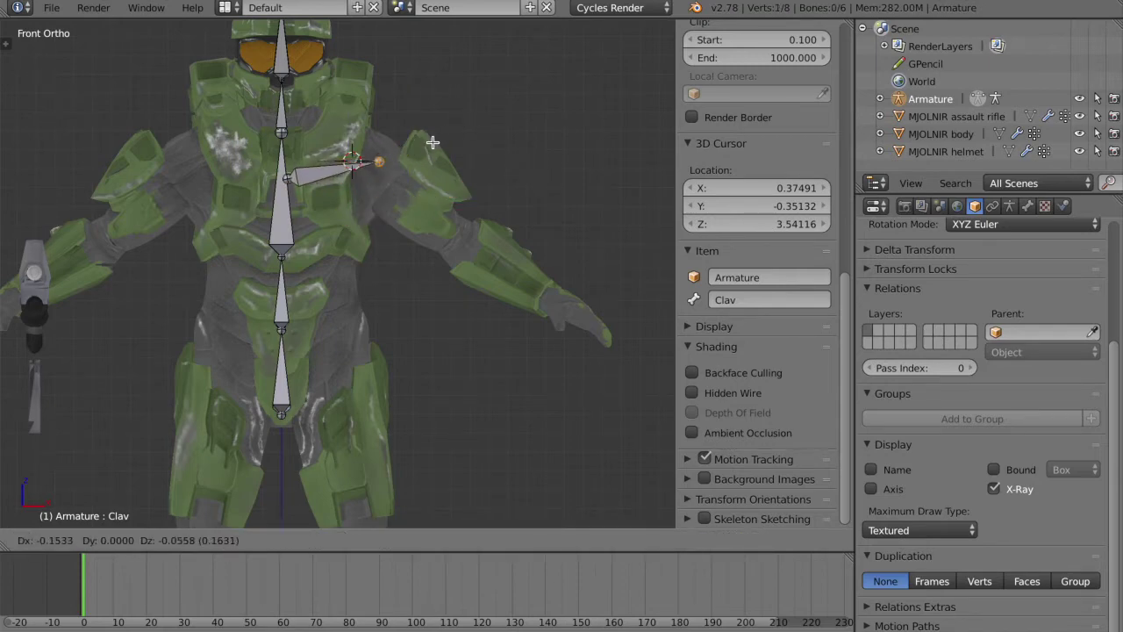
{"action": "left_click", "coordinate": [433, 141]}
Move the Clav bone's inner end about 0.31 units forward and 0.11 units up in the right side view
{"action": "key", "text": "KP_3"}
{"action": "key", "text": "KP_1"}
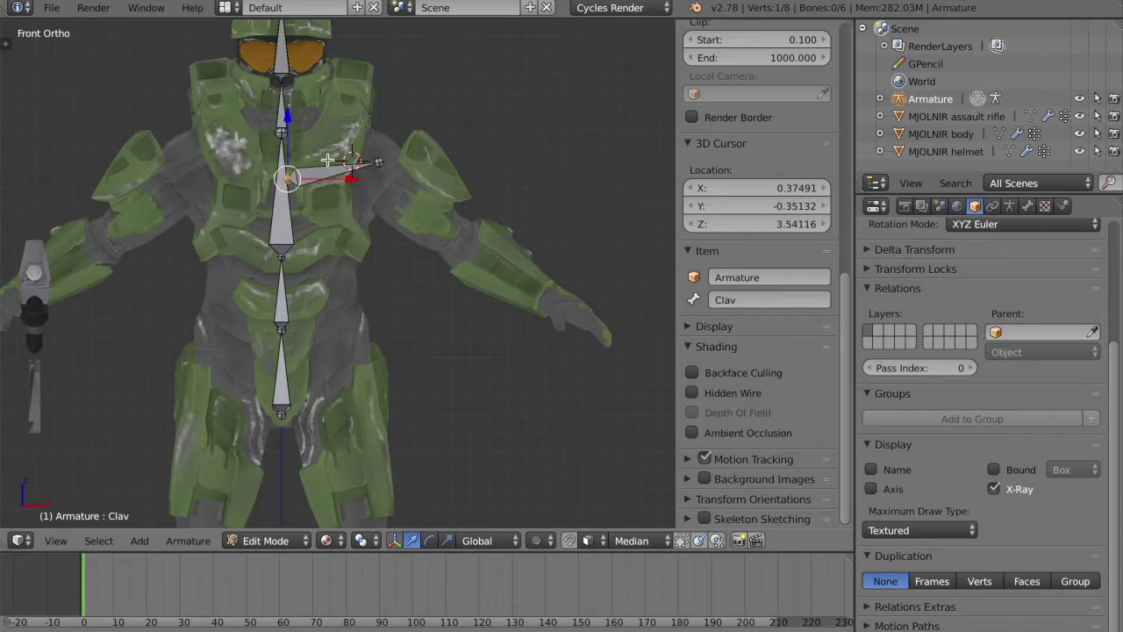
{"action": "key", "text": "KP_3"}
{"action": "key", "text": "g"}
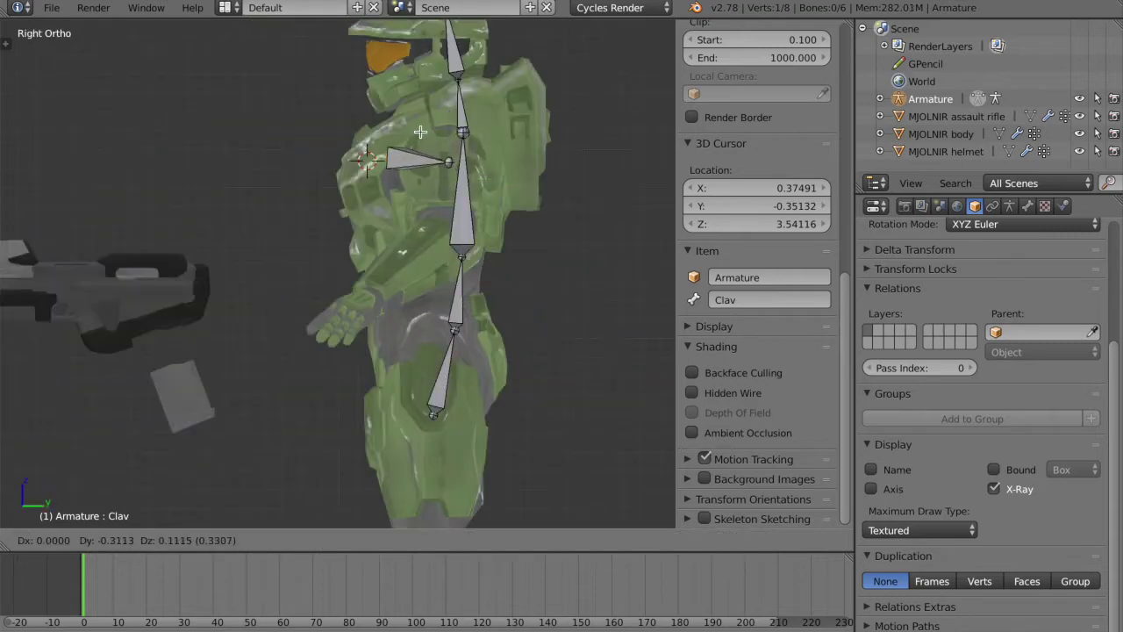
{"action": "left_click", "coordinate": [421, 133]}
{"action": "key", "text": "KP_1"}
{"action": "left_click", "coordinate": [374, 164]}
{"action": "key", "text": "g"}
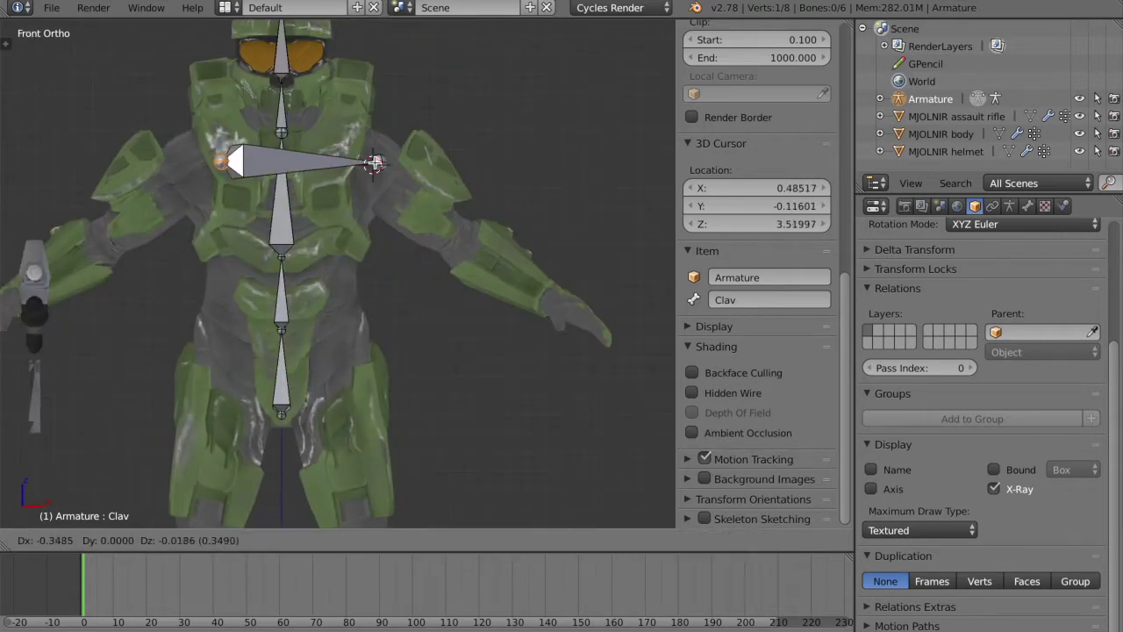
{"action": "left_click", "coordinate": [418, 165]}
{"action": "key", "text": "ctrl+z"}
Raise the Clav bone's shoulder tip slightly and shift its inner end slightly outward and down in front view
{"action": "key", "text": "g"}
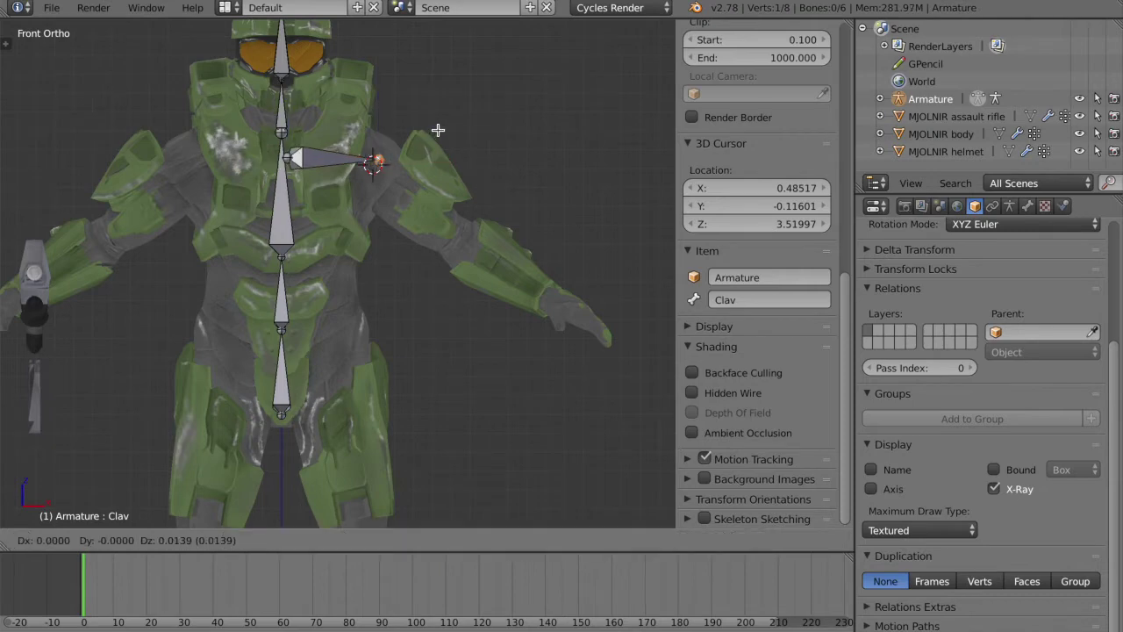
{"action": "left_click", "coordinate": [439, 124]}
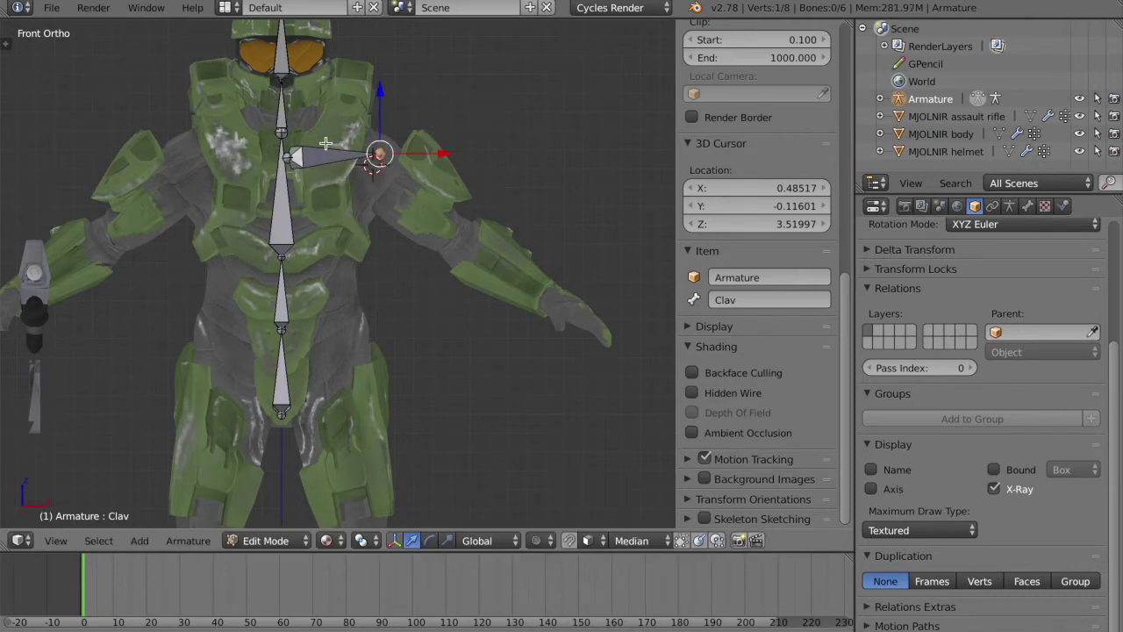
{"action": "mouse_move", "coordinate": [327, 144]}
{"action": "middle_mouse_down"}
{"action": "mouse_move", "coordinate": [303, 144]}
{"action": "mouse_move", "coordinate": [327, 138]}
{"action": "middle_mouse_up"}
{"action": "key", "text": "KP_1"}
{"action": "right_click", "coordinate": [289, 158]}
{"action": "key", "text": "g"}
{"action": "left_click", "coordinate": [343, 151]}
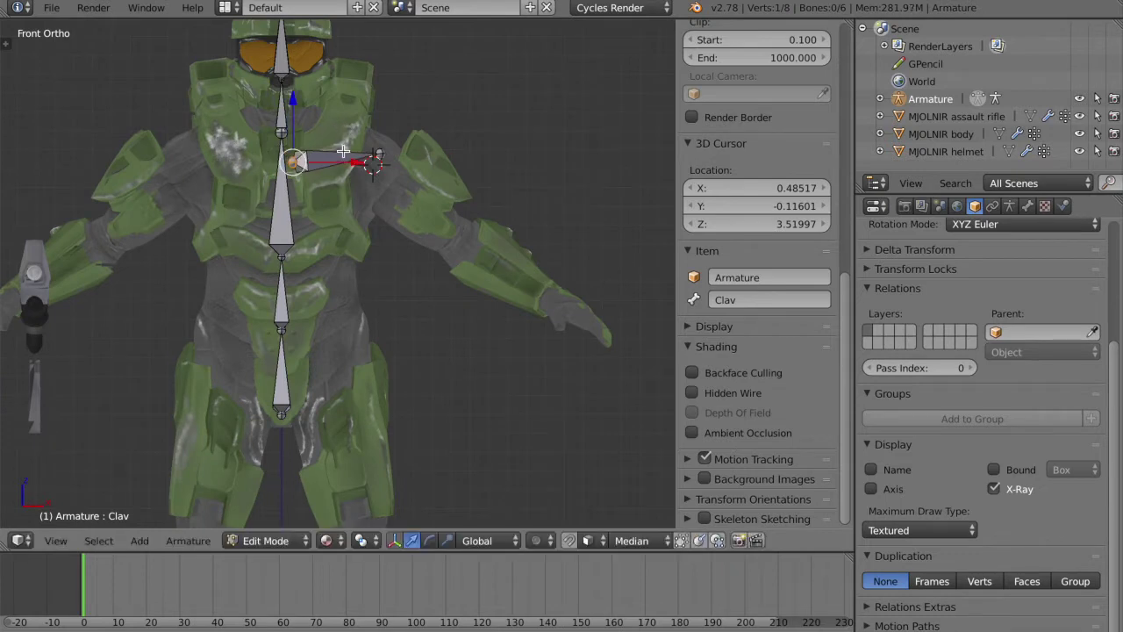
Rename the Clav bone as Clavicle.L and deselect everything
{"action": "right_click", "coordinate": [343, 151]}
{"action": "left_click", "coordinate": [737, 307]}
{"action": "type", "text": "Cla"}
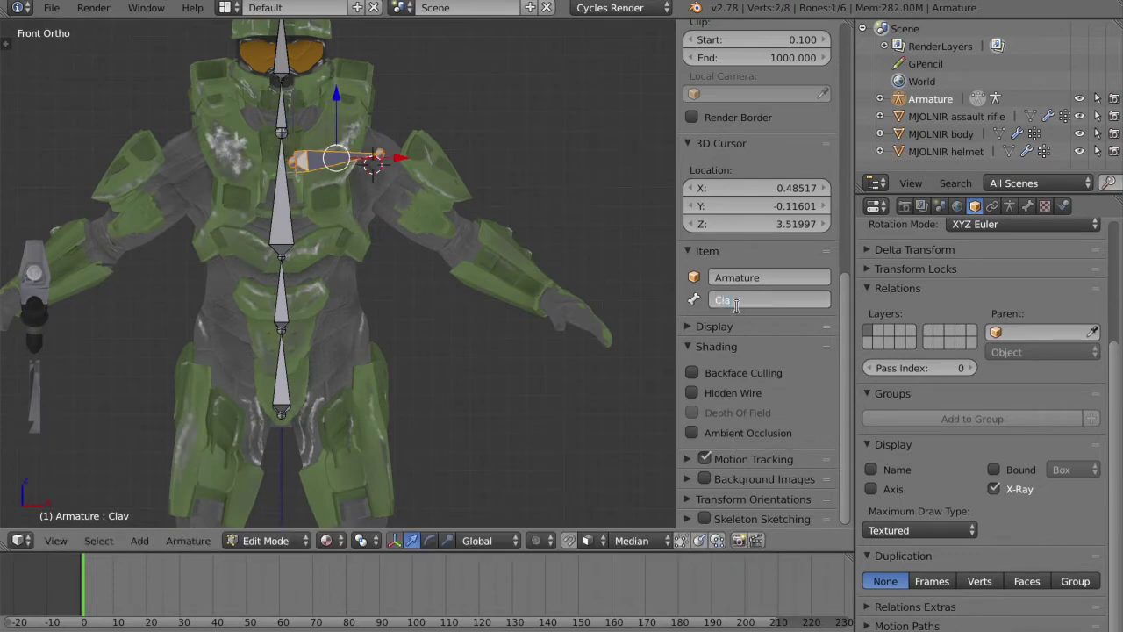
{"action": "type", "text": "Clavicle.L"}
{"action": "key", "text": "Return"}
{"action": "key", "text": "a"}
Extrude a bone about 0.6 units from the Clavicle.L tip down the left upper arm to the elbow
{"action": "right_click", "coordinate": [388, 151]}
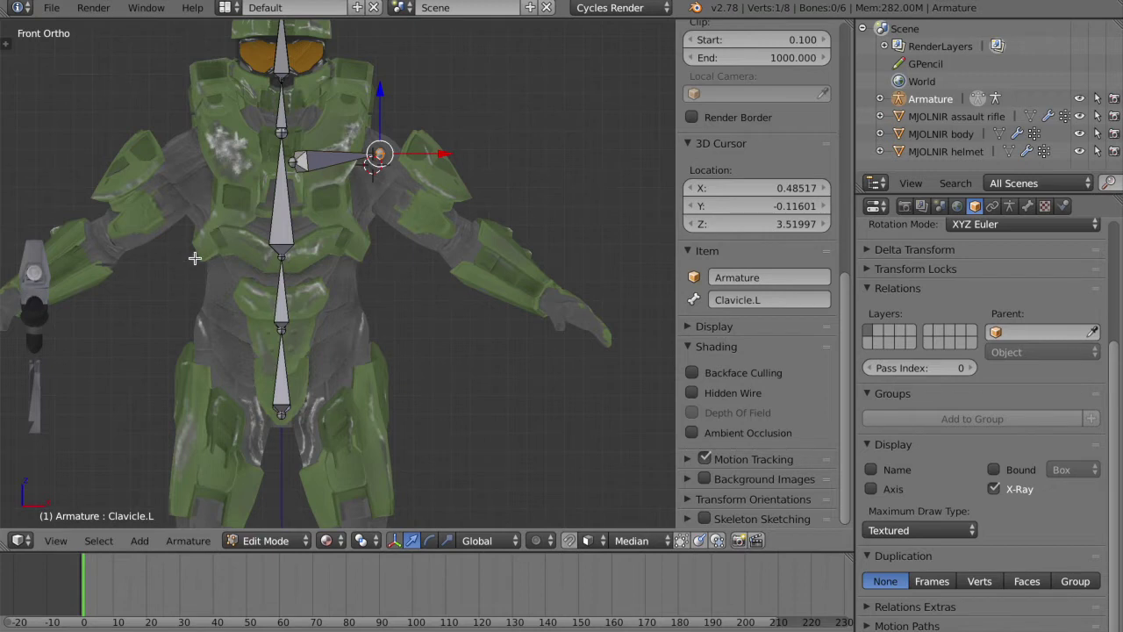
{"action": "key", "text": "e"}
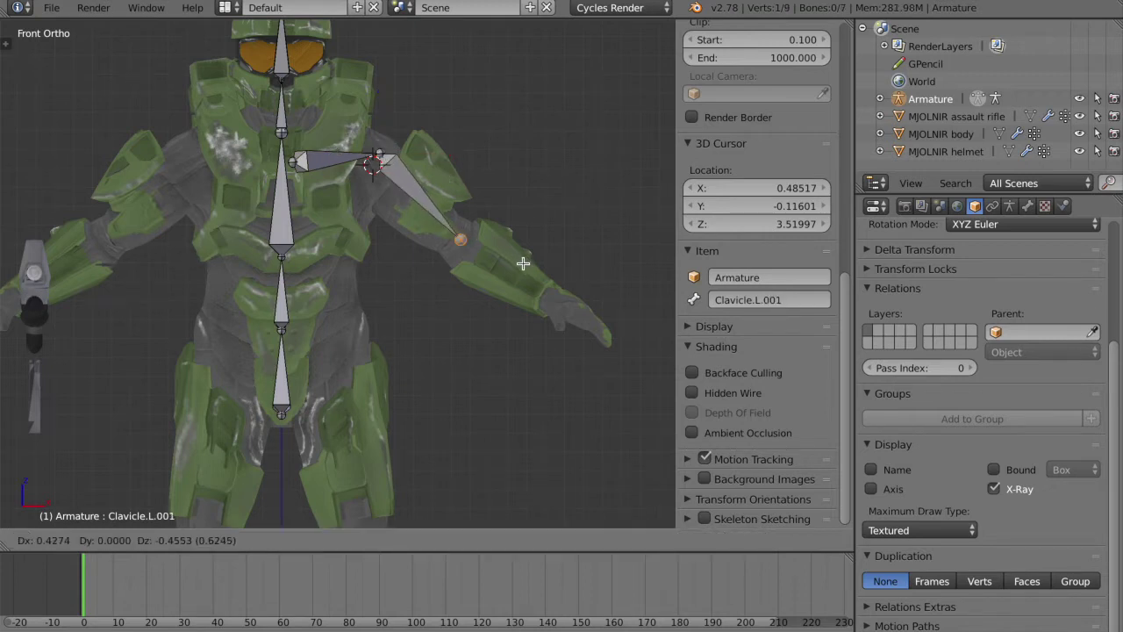
{"action": "left_click", "coordinate": [510, 261]}
Lower the shoulder joint between Clavicle.L and the upper arm bone by about 0.08 units, and nudge the elbow tip slightly outward
{"action": "right_click", "coordinate": [379, 155]}
{"action": "key", "text": "g"}
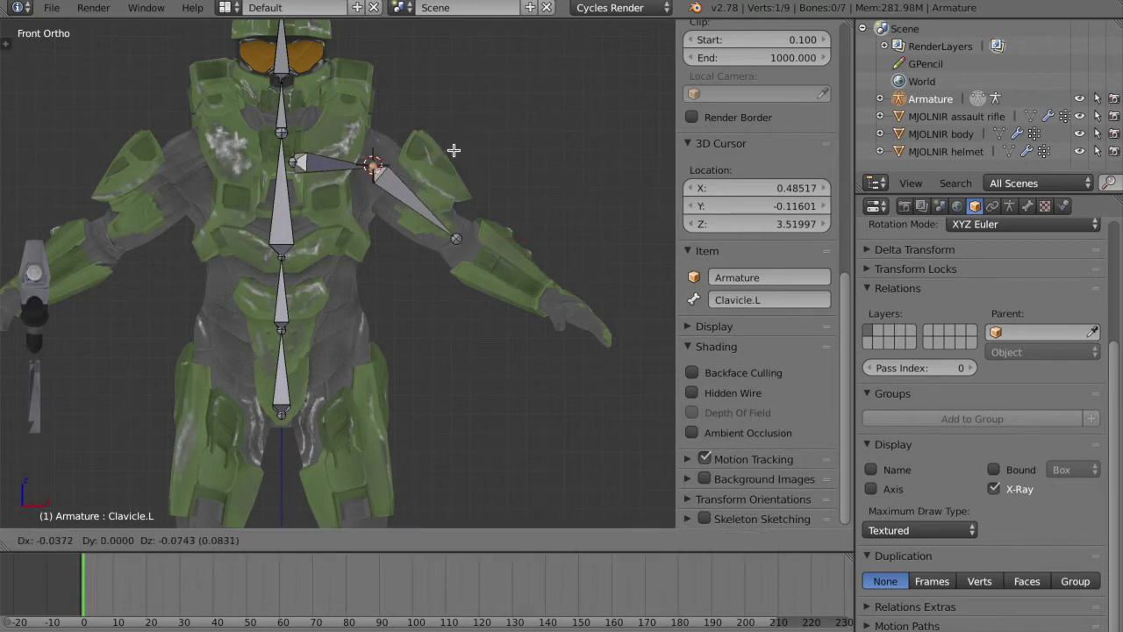
{"action": "left_click", "coordinate": [454, 151]}
{"action": "right_click", "coordinate": [456, 232]}
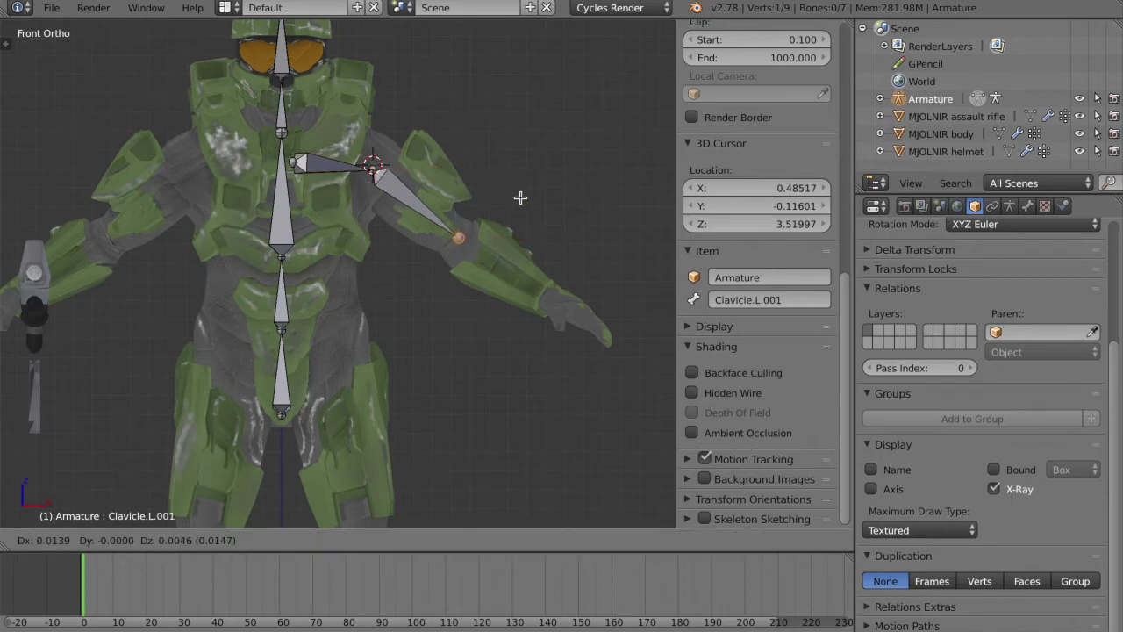
{"action": "middle_click_drag", "start_coordinate": [522, 195], "coordinate": [518, 196]}
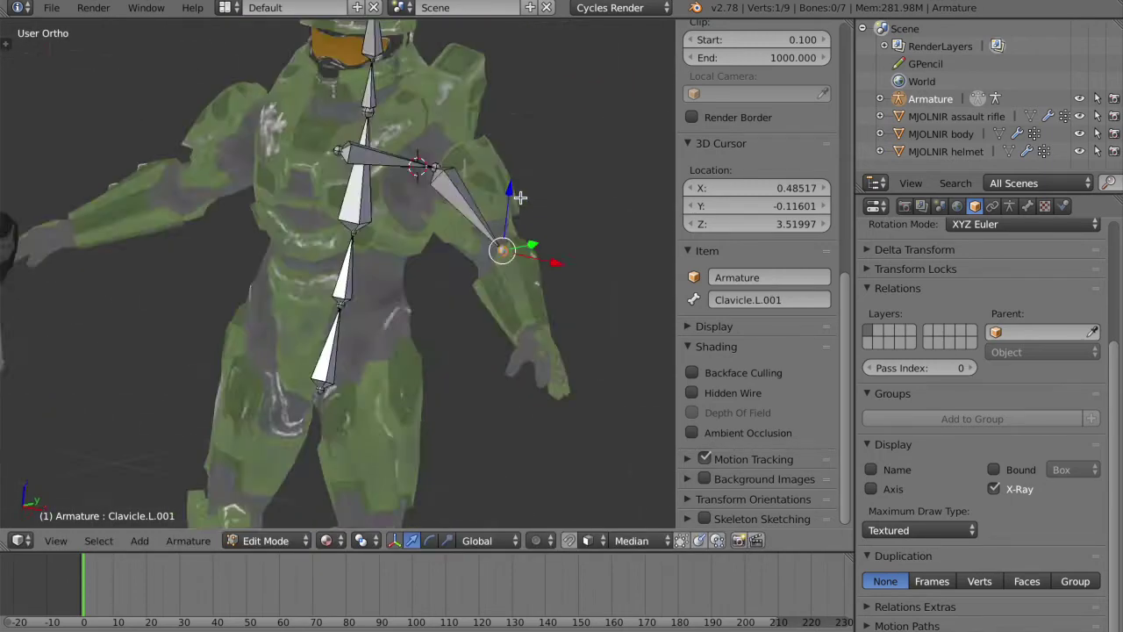
Extrude a bone about 0.6 units from the elbow along the left forearm to the wrist in front view
{"action": "key", "text": "KP_1"}
{"action": "key", "text": "e"}
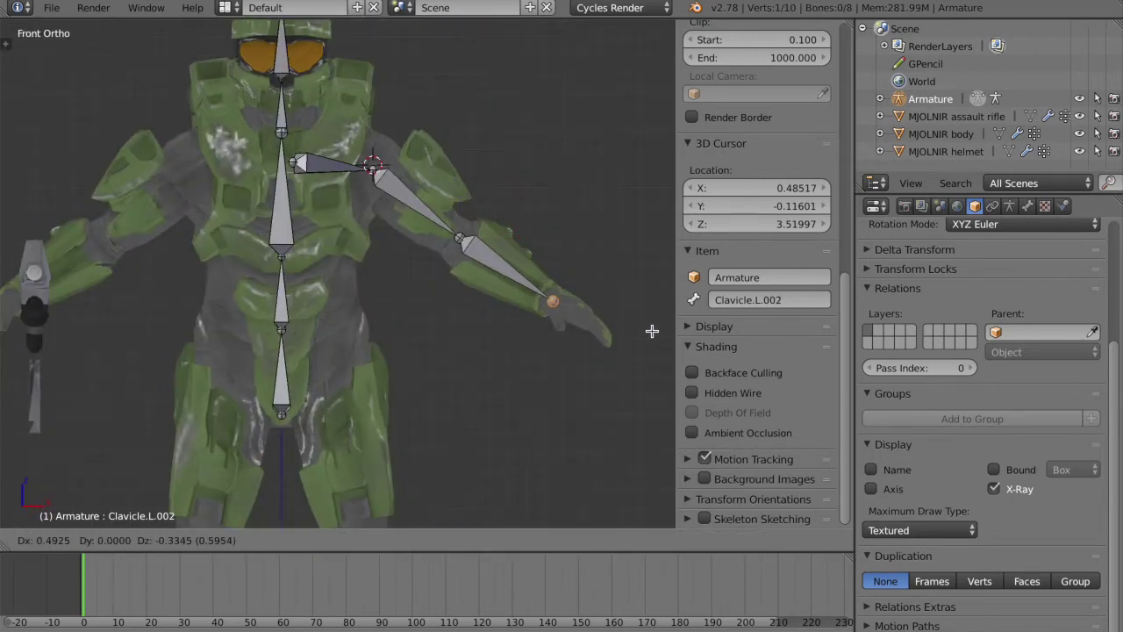
{"action": "left_click", "coordinate": [651, 329]}
Rename the left upper arm bone as UpperArm.L
{"action": "right_click", "coordinate": [432, 223]}
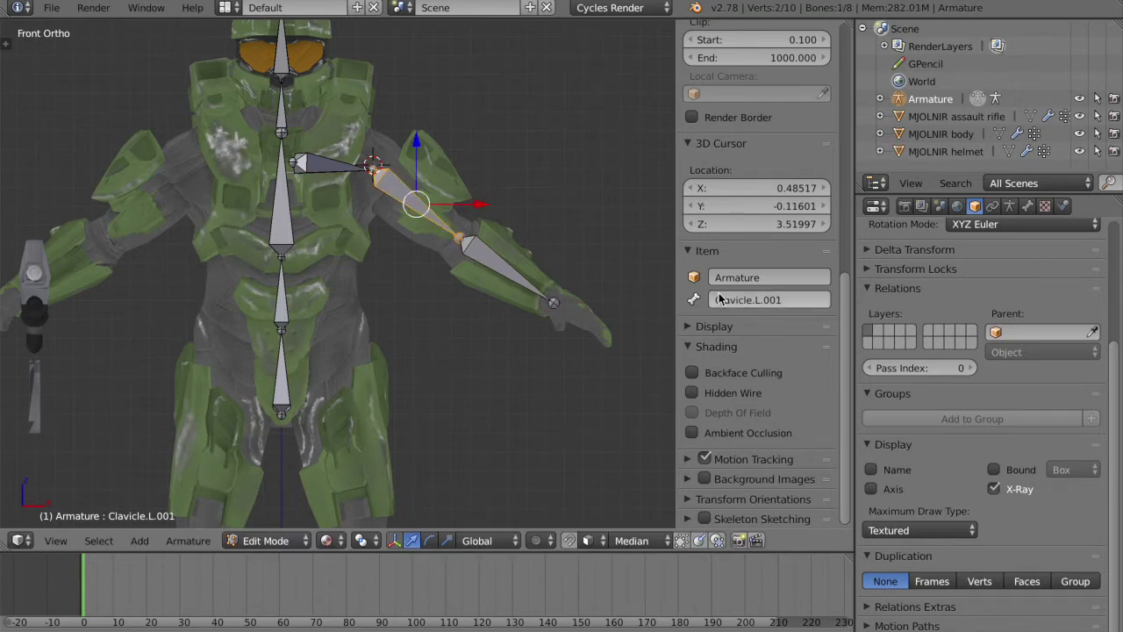
{"action": "left_click", "coordinate": [743, 300]}
{"action": "type", "text": "UpperArm.L"}
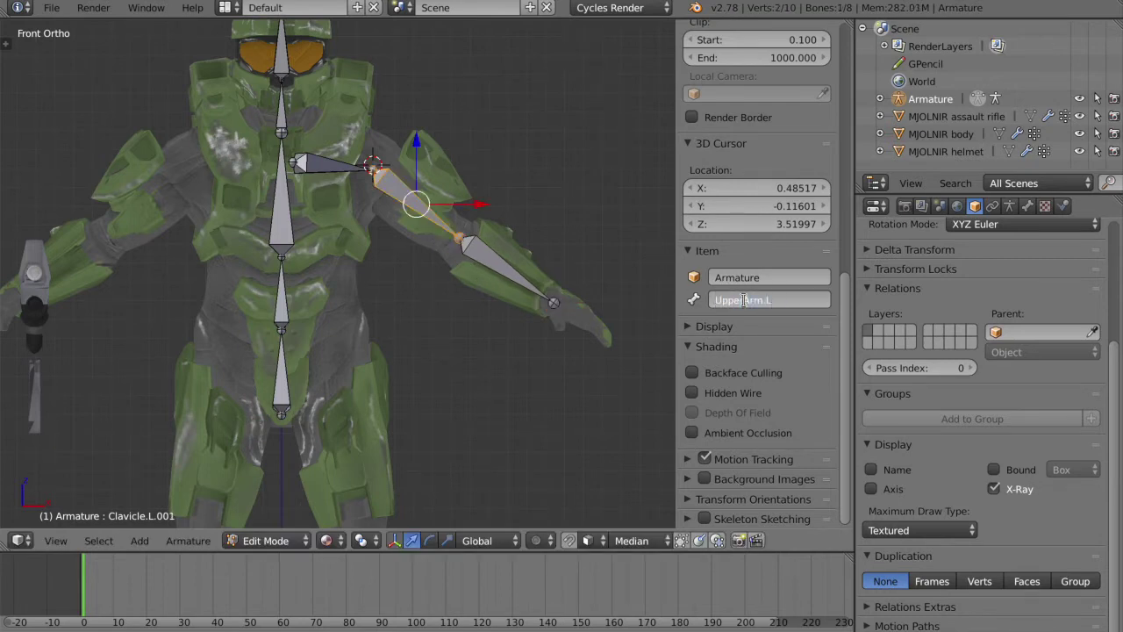
{"action": "key", "text": "Return"}
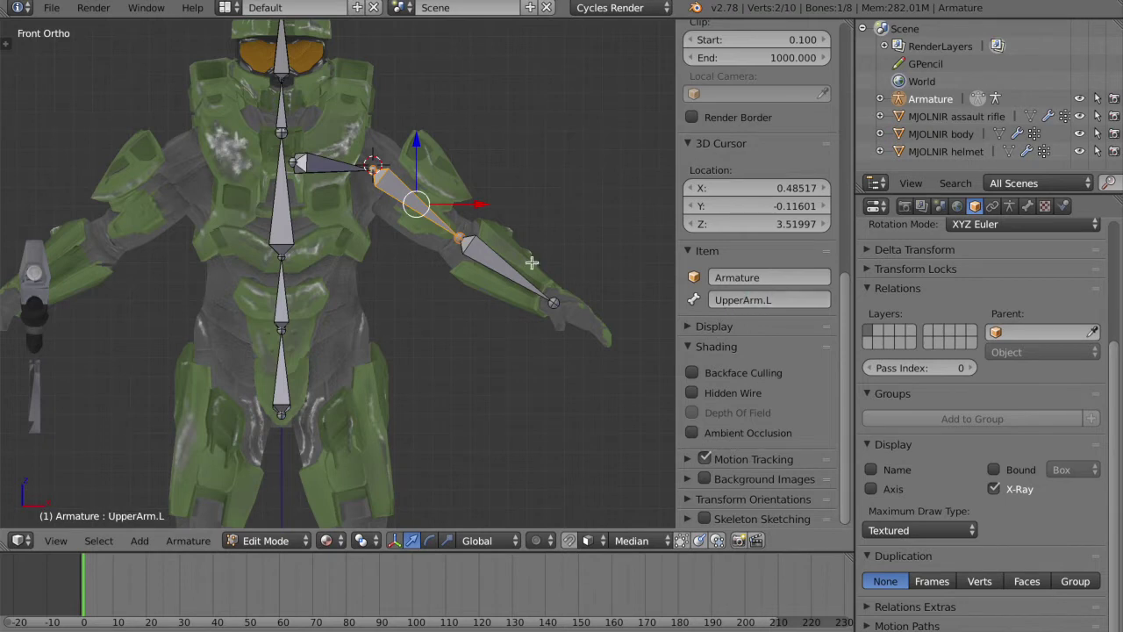
Rename the left forearm bone as Forearm.L
{"action": "right_click", "coordinate": [502, 268]}
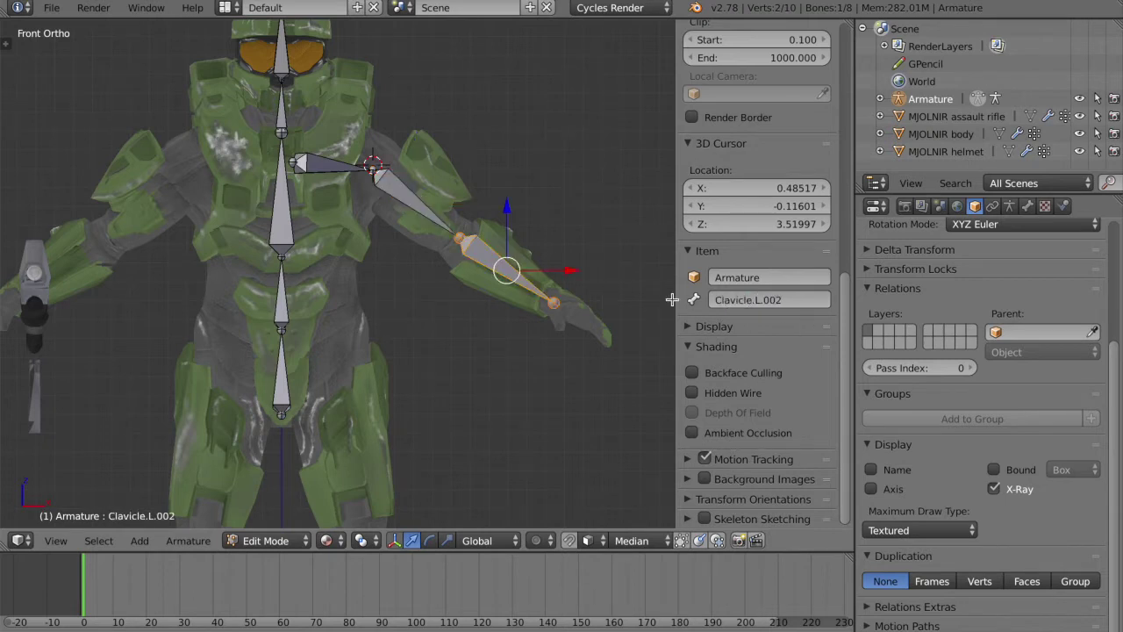
{"action": "left_click", "coordinate": [747, 301]}
{"action": "type", "text": "Foream>L"}
{"action": "key", "text": "Return"}
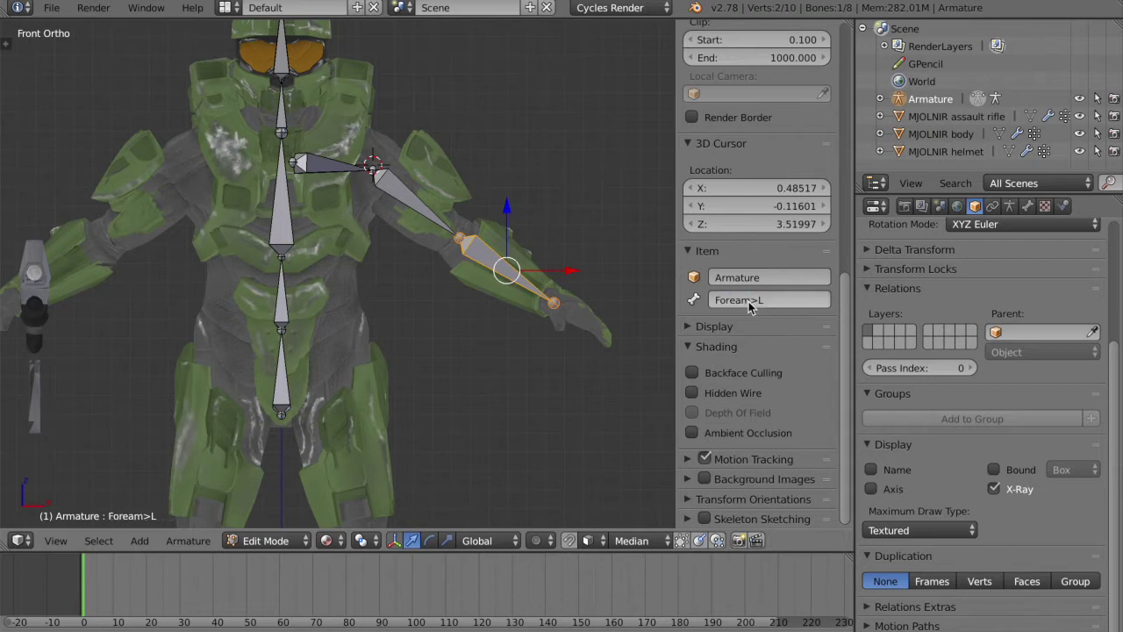
{"action": "left_click", "coordinate": [759, 303]}
{"action": "left_click", "coordinate": [779, 302]}
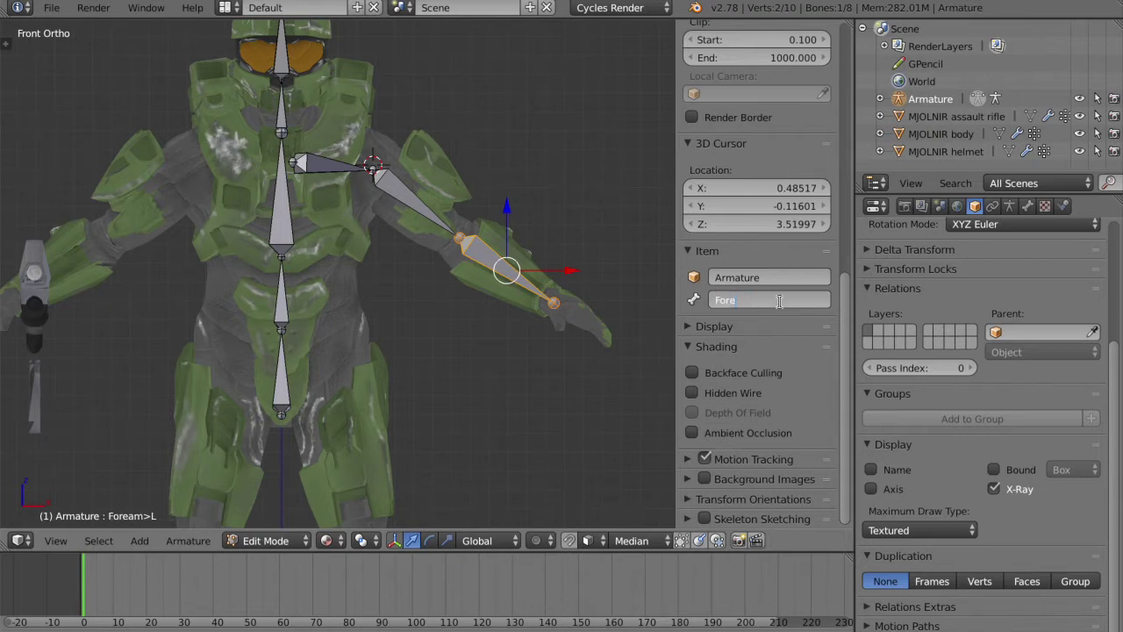
{"action": "type", "text": "Forearm.L"}
{"action": "key", "text": "Return"}
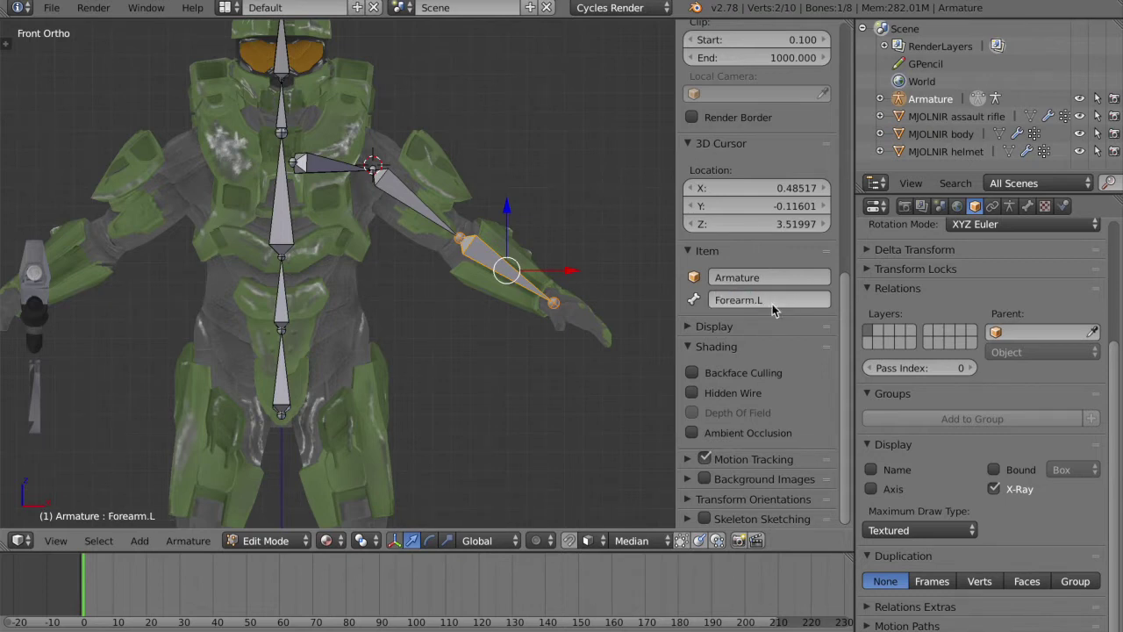
Move the wrist end of Forearm.L forward along the Y axis into the character's wrist
{"action": "middle_click_drag", "start_coordinate": [570, 333], "coordinate": [541, 409]}
{"action": "right_click", "coordinate": [523, 434]}
{"action": "key", "text": "KP_3"}
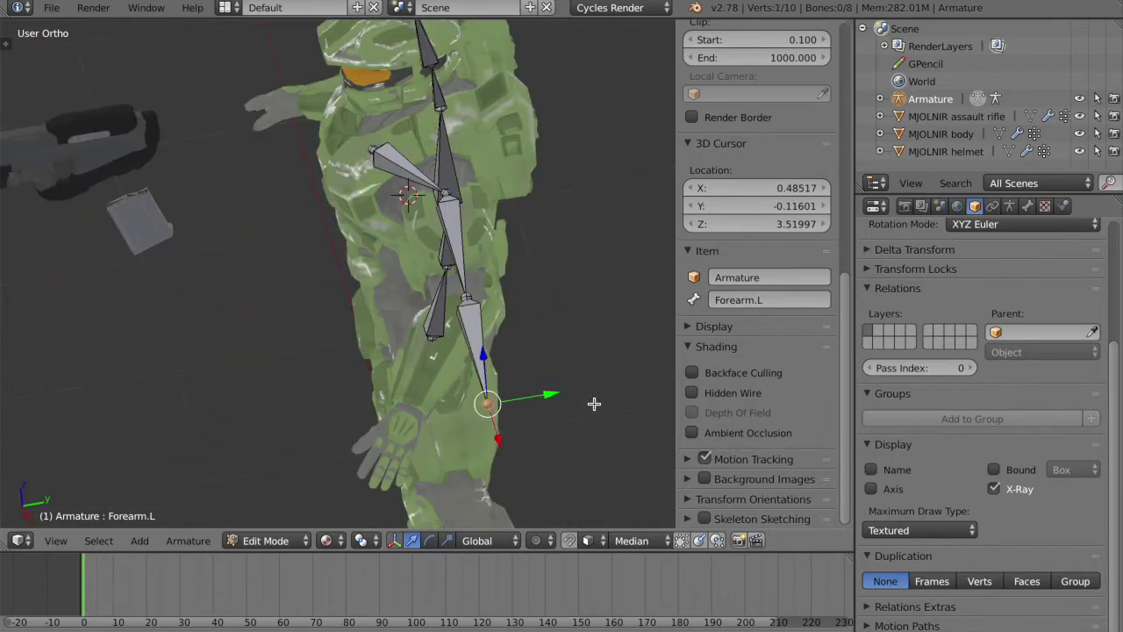
{"action": "key", "text": "g"}
{"action": "key", "text": "y"}
{"action": "left_click", "coordinate": [512, 405]}
Extrude a hand bone about 0.2 units from the Forearm.L wrist end through the palm to the knuckles
{"action": "mouse_move", "coordinate": [512, 405]}
{"action": "middle_mouse_down"}
{"action": "mouse_move", "coordinate": [511, 429]}
{"action": "mouse_move", "coordinate": [516, 386]}
{"action": "mouse_move", "coordinate": [507, 409]}
{"action": "middle_mouse_up"}
{"action": "scroll", "coordinate": [512, 405], "scroll_direction": "up", "scroll_amount": 3}
{"action": "key", "text": "e"}
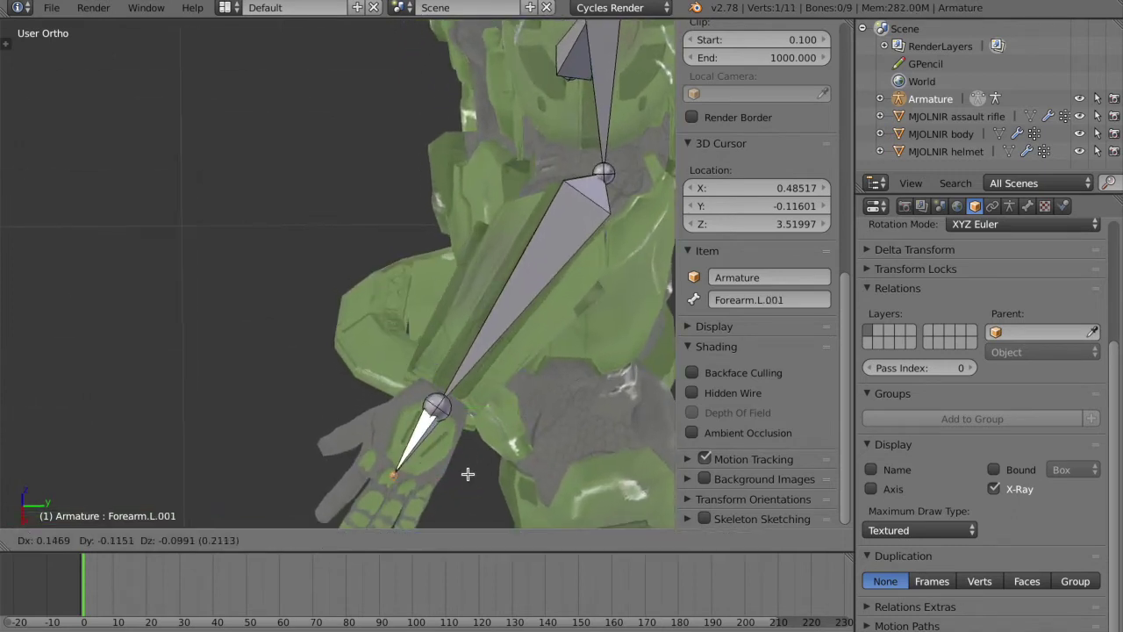
{"action": "left_click", "coordinate": [466, 471]}
{"action": "key", "text": "KP_2"}
{"action": "key", "text": "KP_2"}
{"action": "scroll", "coordinate": [524, 322], "scroll_direction": "up", "scroll_amount": 4}
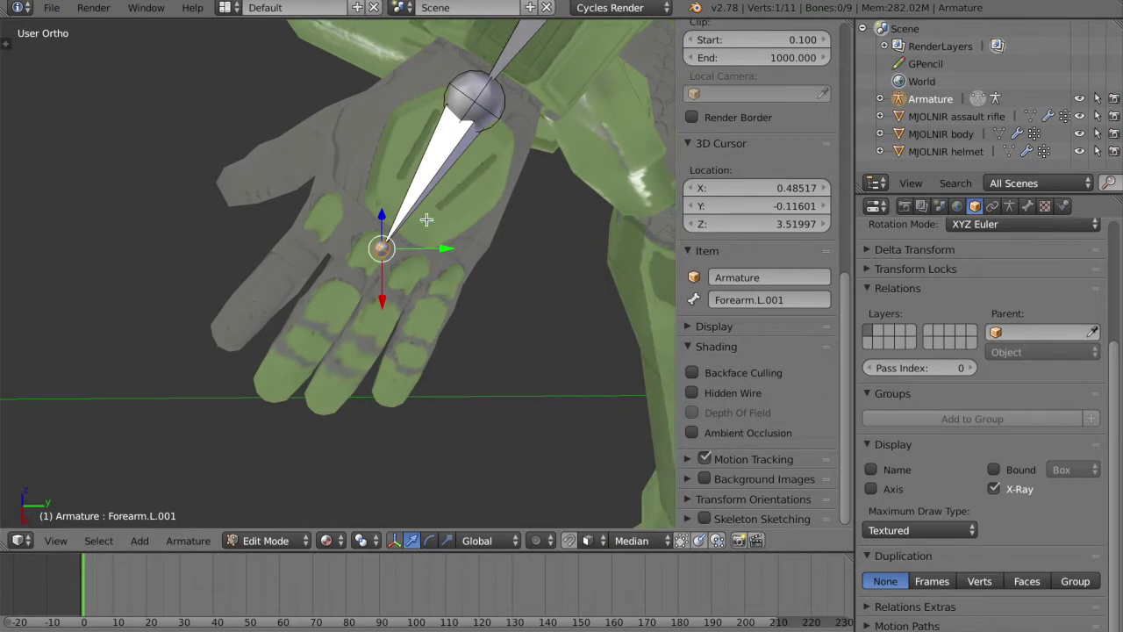
Rename the left hand bone as Hand.L and save the file
{"action": "right_click", "coordinate": [430, 180]}
{"action": "double_click", "coordinate": [741, 300]}
{"action": "type", "text": "Han"}
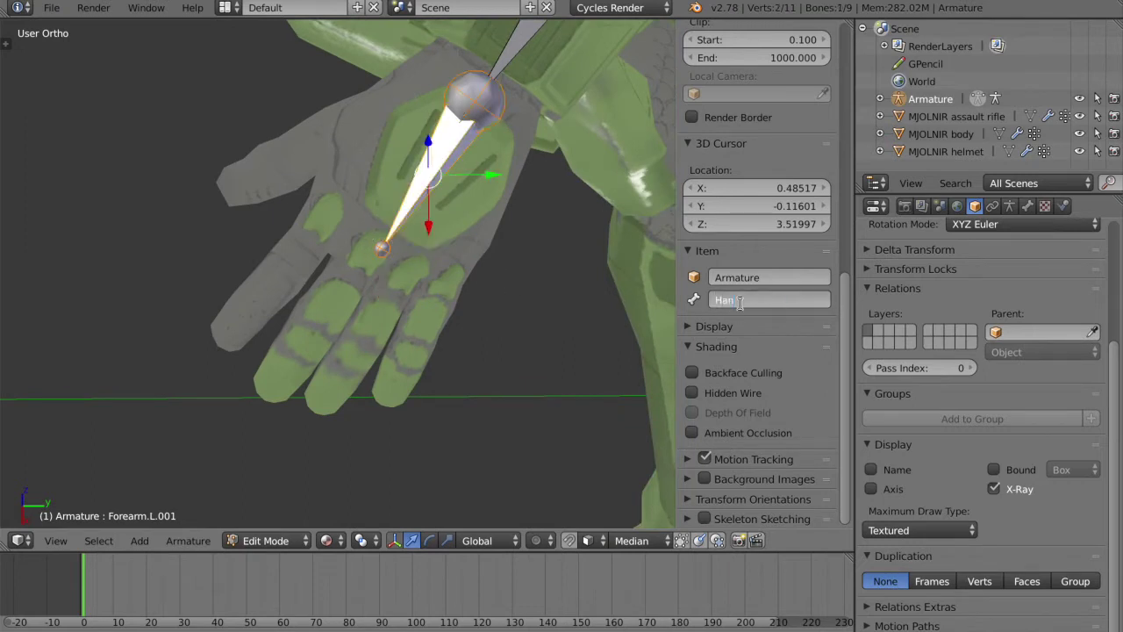
{"action": "type", "text": "d.L"}
{"action": "key", "text": "Return"}
{"action": "key", "text": "ctrl+s"}
Duplicate Hand.L, then scale down, rotate and position the copy along the base of the index finger
{"action": "left_click", "coordinate": [438, 274]}
{"action": "key", "text": "shift+d"}
{"action": "left_click", "coordinate": [449, 219]}
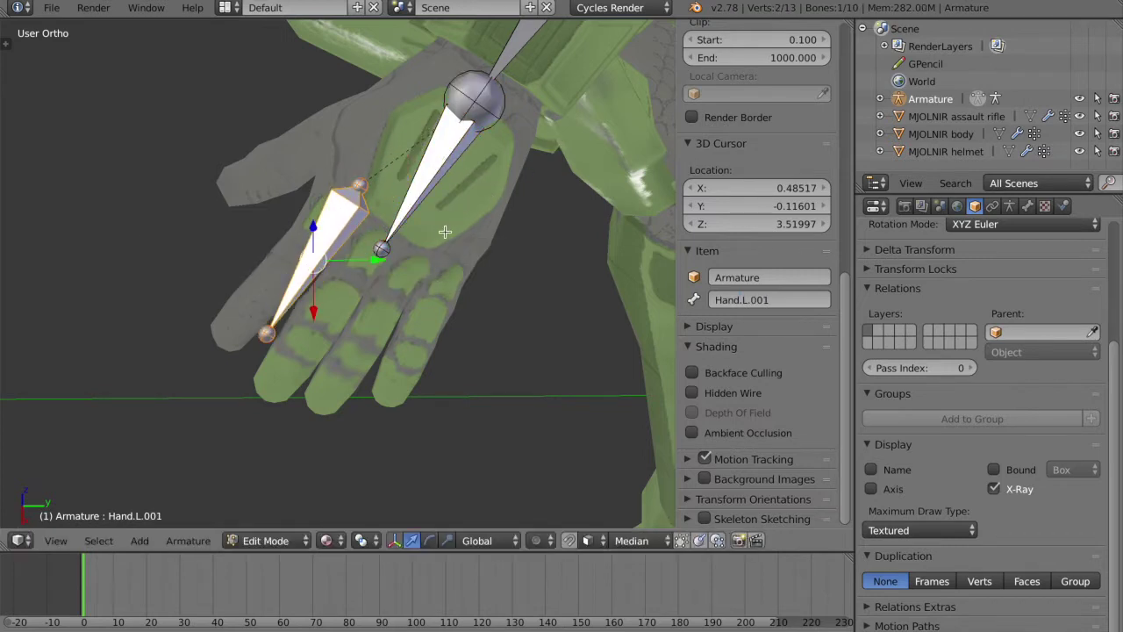
{"action": "key", "text": "s"}
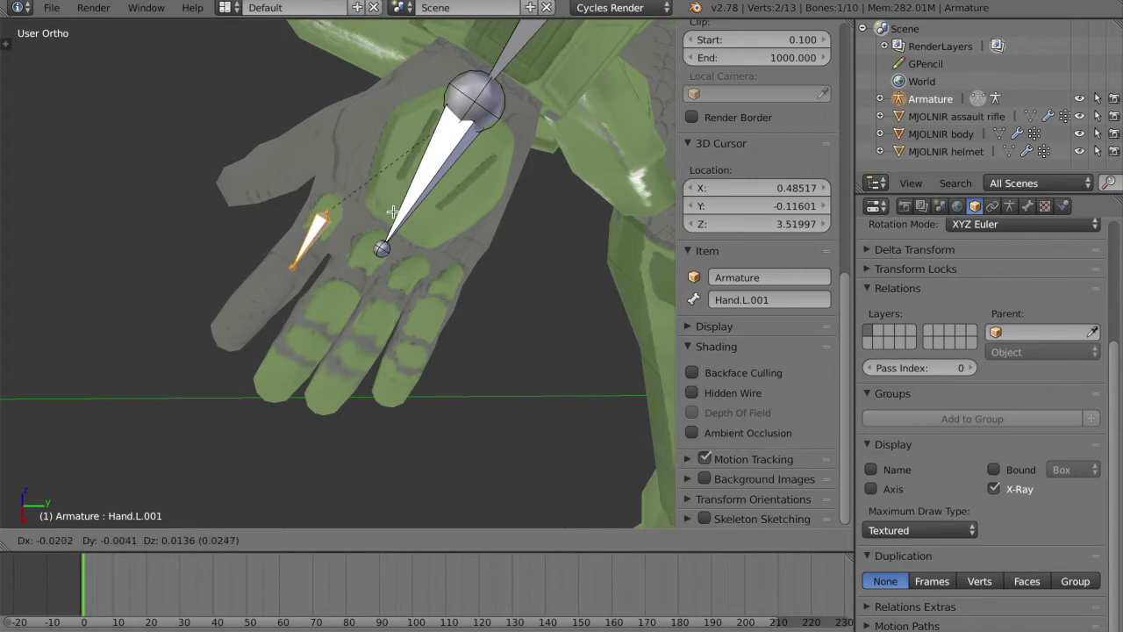
{"action": "left_click", "coordinate": [394, 211]}
{"action": "key", "text": "r"}
{"action": "left_click", "coordinate": [399, 226]}
{"action": "key", "text": "g"}
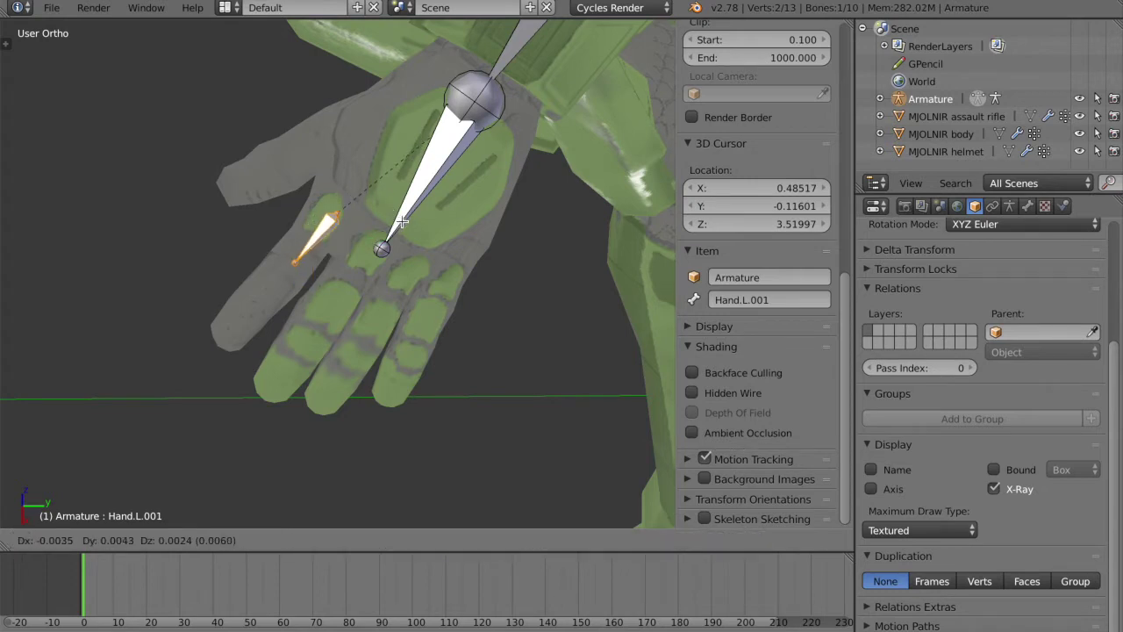
{"action": "left_click", "coordinate": [402, 221]}
{"action": "scroll", "coordinate": [433, 308], "scroll_direction": "left", "scroll_amount": 3, "text": "shift"}
{"action": "scroll", "coordinate": [434, 307], "scroll_direction": "up", "scroll_amount": 3}
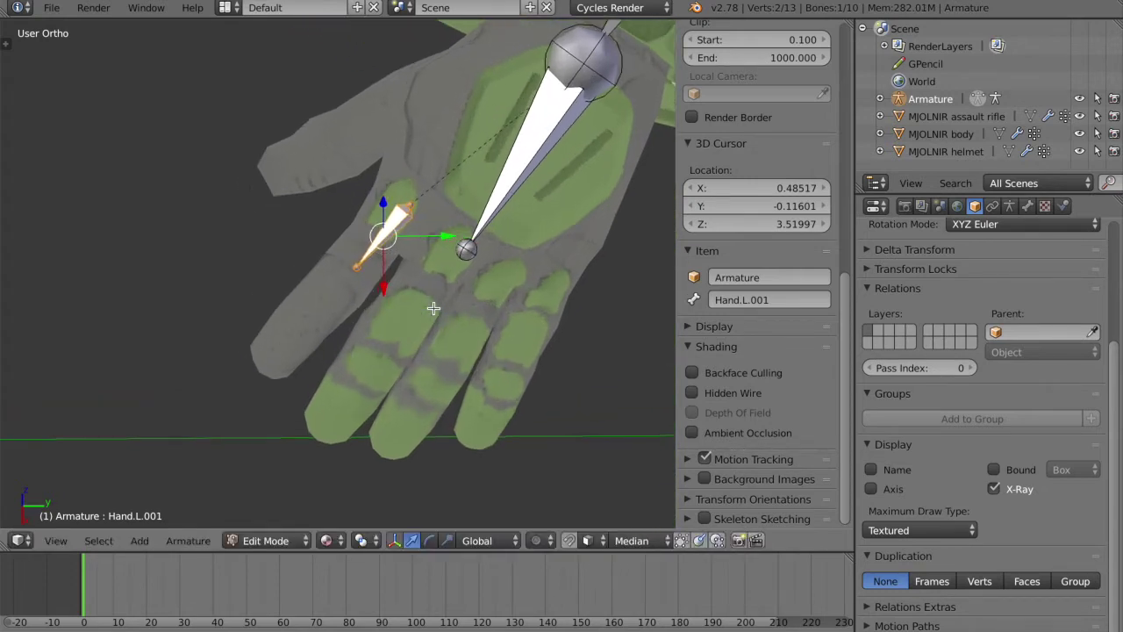
{"action": "scroll", "coordinate": [433, 306], "scroll_direction": "up", "scroll_amount": 2, "text": "shift"}
{"action": "middle_click_drag", "start_coordinate": [418, 256], "coordinate": [506, 273]}
{"action": "scroll", "coordinate": [505, 273], "scroll_direction": "up", "scroll_amount": 2}
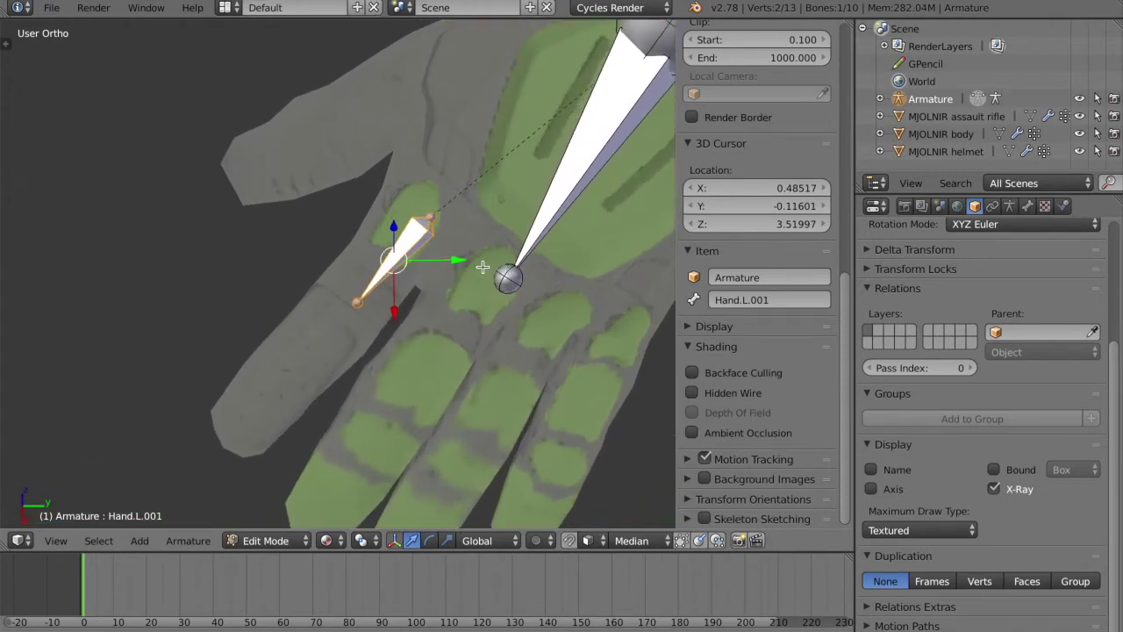
{"action": "key", "text": "shift+d"}
{"action": "right_click", "coordinate": [473, 281]}
{"action": "key", "text": "ctrl+z"}
Rename the bone at the base of the index finger as Index1
{"action": "left_click", "coordinate": [760, 300]}
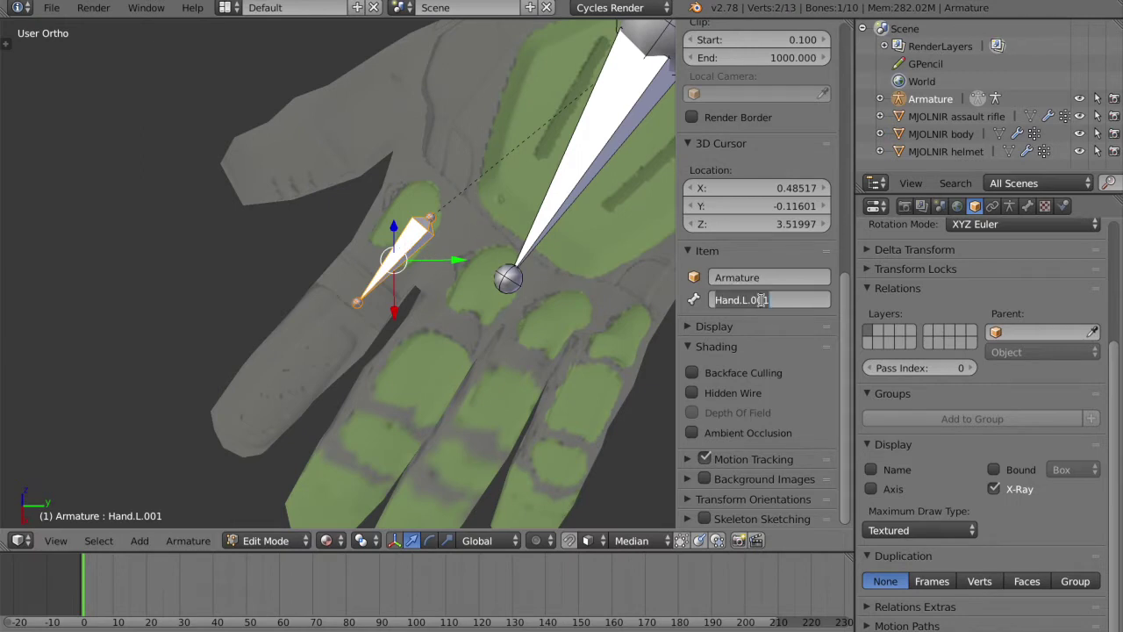
{"action": "type", "text": "Fin"}
{"action": "type", "text": "1"}
{"action": "key", "text": "Return"}
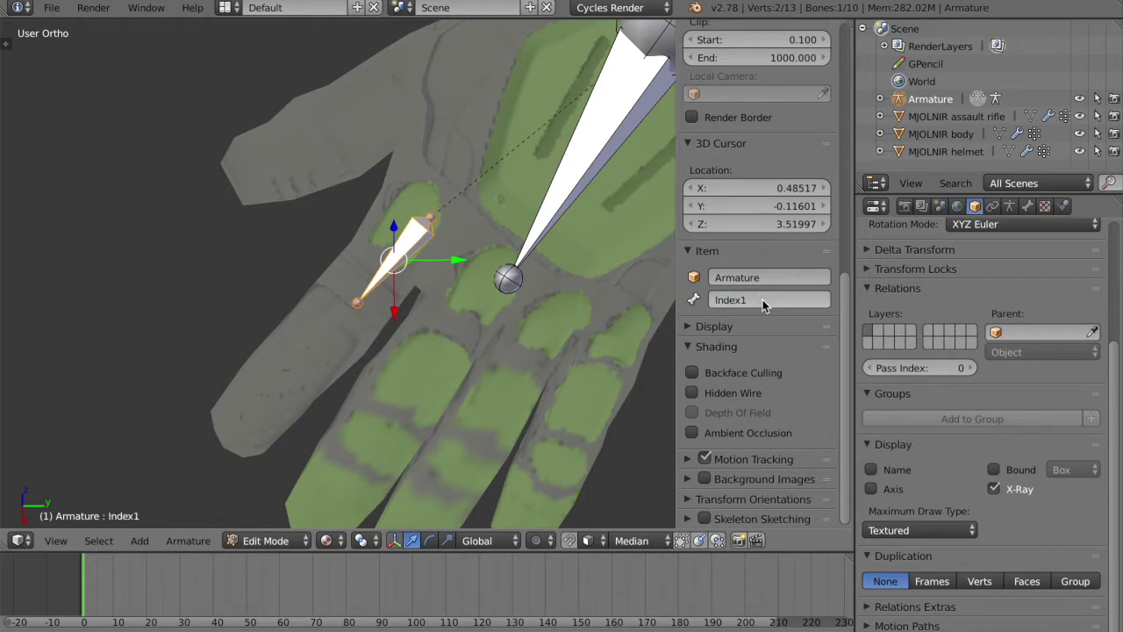
Extrude a middle index finger bone from the tip of Index1 and rename it Index2
{"action": "key", "text": "e"}
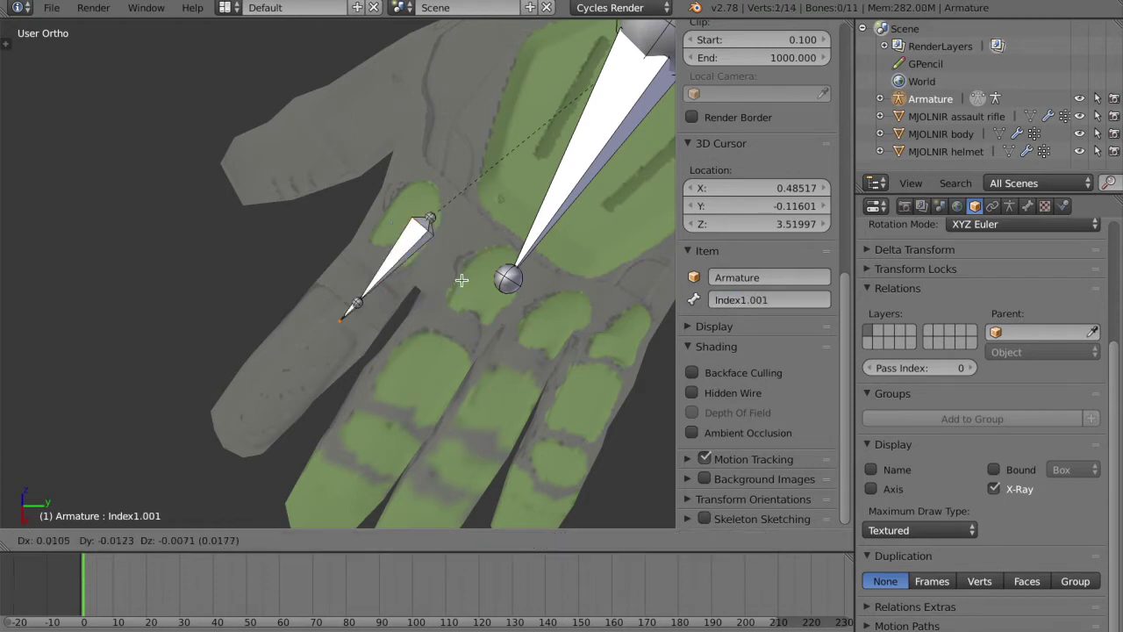
{"action": "left_click", "coordinate": [448, 298]}
{"action": "double_click", "coordinate": [776, 302]}
{"action": "key", "text": "BackSpace"}
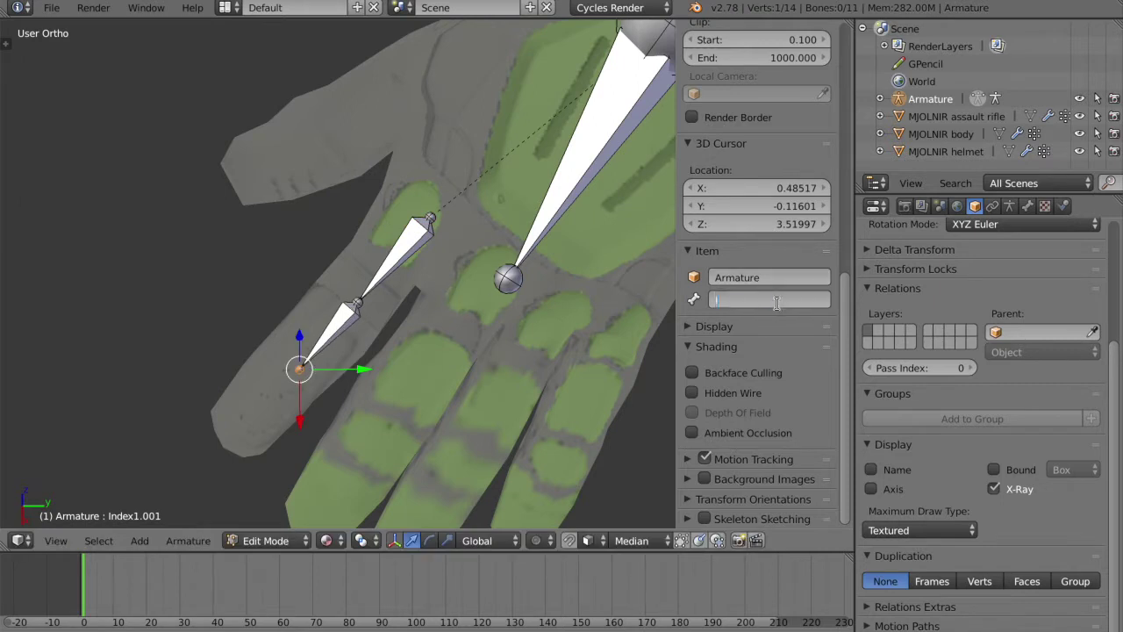
{"action": "type", "text": "Index2"}
{"action": "key", "text": "Return"}
Extrude a bone from the tip of Index2 to the index fingertip and rename it Index3
{"action": "key", "text": "e"}
{"action": "key", "text": "ctrl+z"}
{"action": "key", "text": "e"}
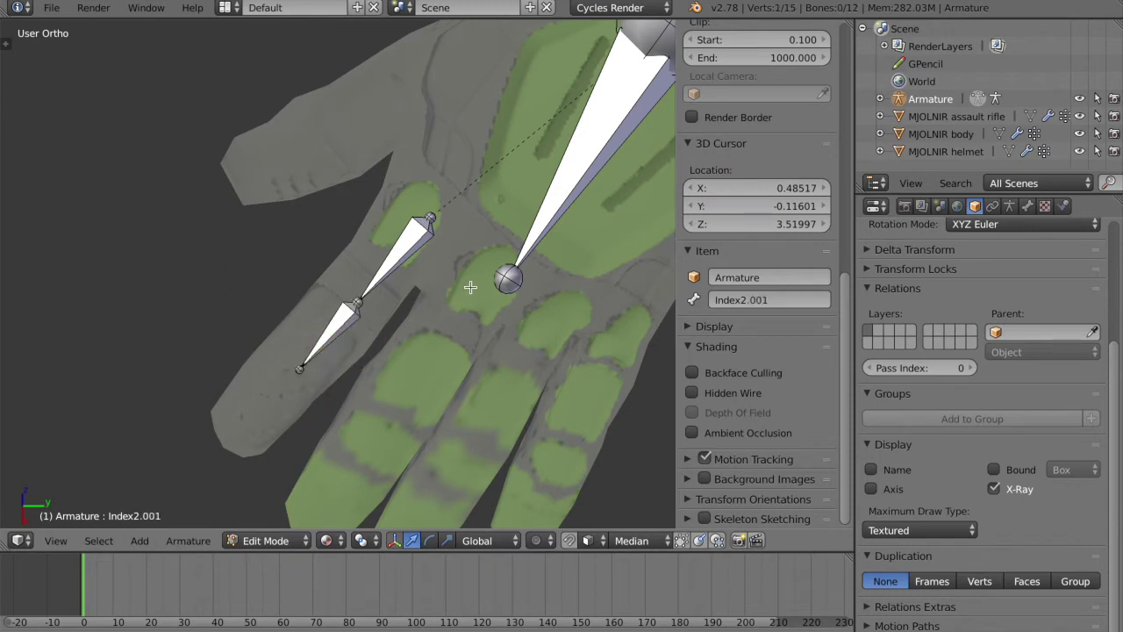
{"action": "left_click", "coordinate": [403, 364]}
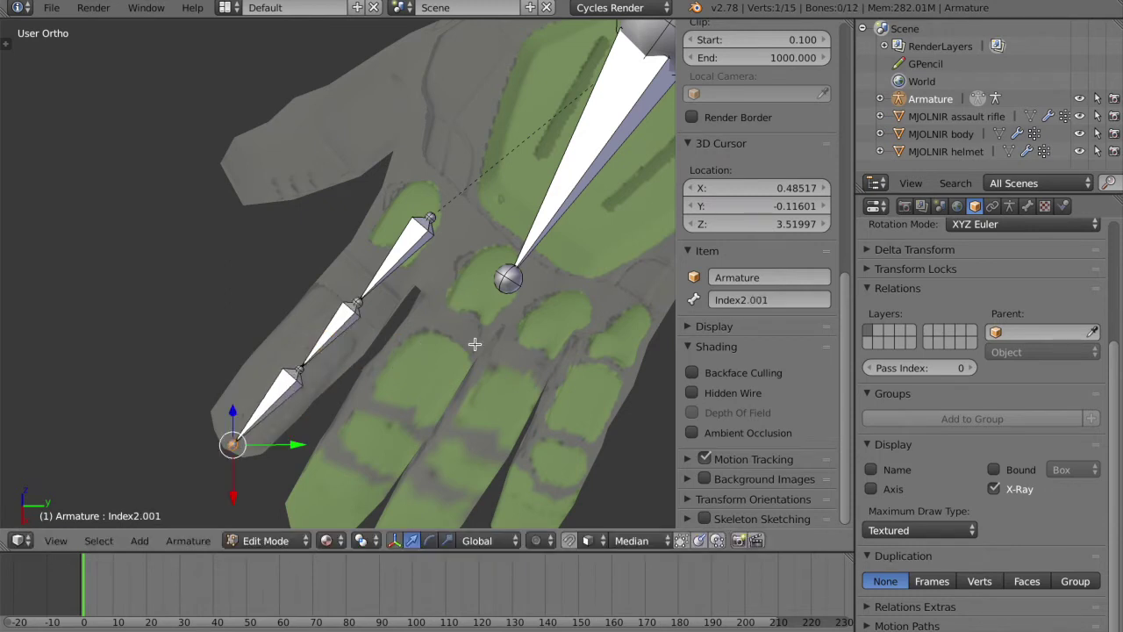
{"action": "left_click", "coordinate": [736, 298]}
{"action": "key", "text": "BackSpace"}
{"action": "type", "text": "Index3"}
{"action": "key", "text": "Return"}
Move the tip of Index3 inside the end of the index finger mesh
{"action": "scroll", "coordinate": [443, 337], "scroll_direction": "left", "scroll_amount": 10}
{"action": "scroll", "coordinate": [443, 337], "scroll_direction": "up", "scroll_amount": 10}
{"action": "scroll", "coordinate": [443, 337], "scroll_direction": "down", "scroll_amount": 6}
{"action": "scroll", "coordinate": [443, 337], "scroll_direction": "right", "scroll_amount": 8}
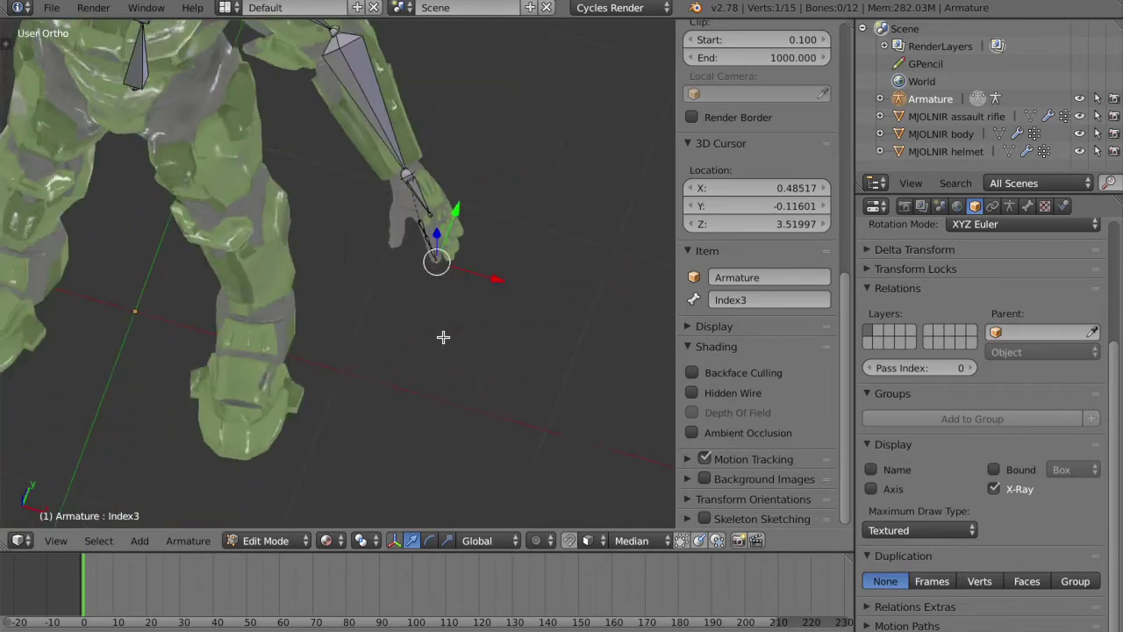
{"action": "scroll", "coordinate": [443, 337], "scroll_direction": "up", "scroll_amount": 6}
{"action": "scroll", "coordinate": [443, 337], "scroll_direction": "up", "scroll_amount": 4}
{"action": "scroll", "coordinate": [443, 337], "scroll_direction": "left", "scroll_amount": 10}
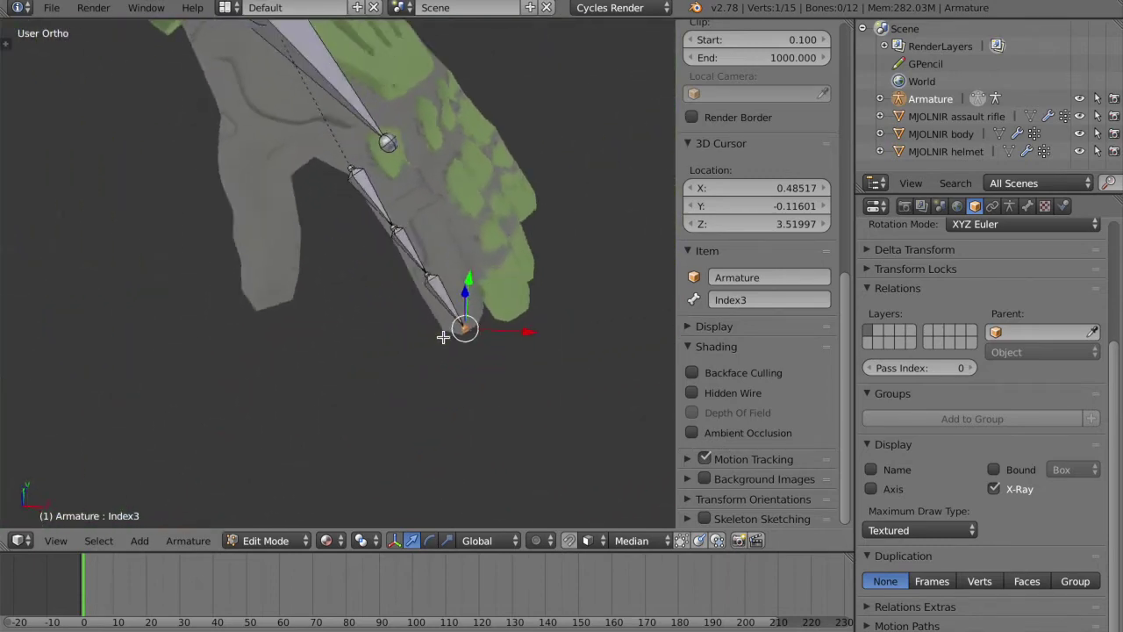
{"action": "scroll", "coordinate": [443, 337], "scroll_direction": "left", "scroll_amount": 6}
{"action": "scroll", "coordinate": [443, 336], "scroll_direction": "up", "scroll_amount": 4}
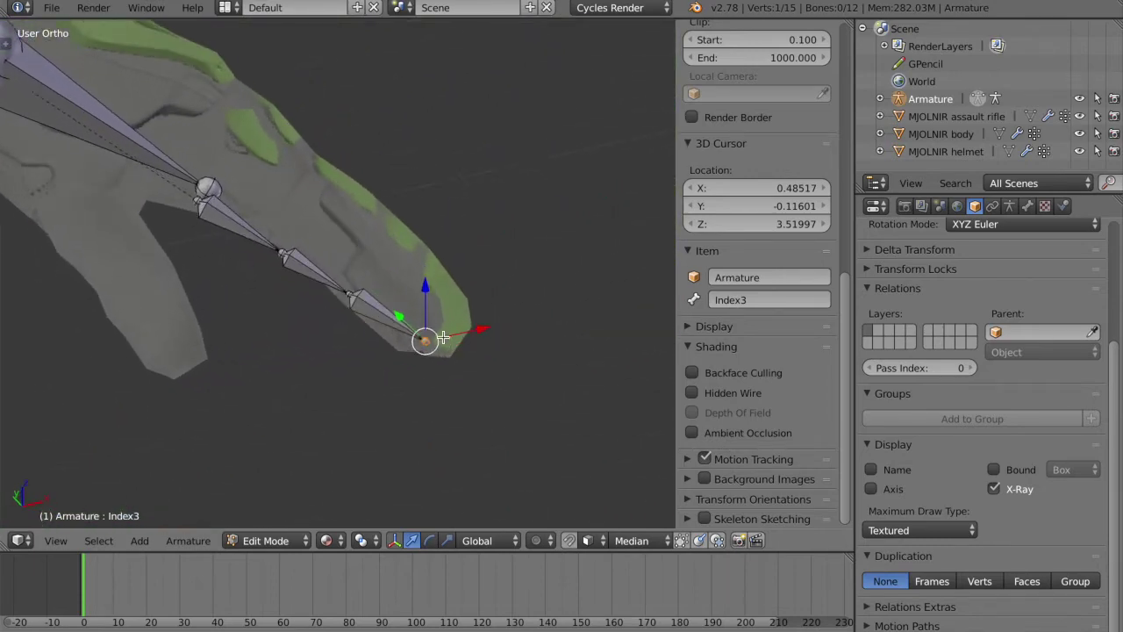
{"action": "scroll", "coordinate": [443, 337], "scroll_direction": "down", "scroll_amount": 6}
{"action": "scroll", "coordinate": [443, 337], "scroll_direction": "up", "scroll_amount": 2}
{"action": "key", "text": "g"}
{"action": "left_click", "coordinate": [518, 270]}
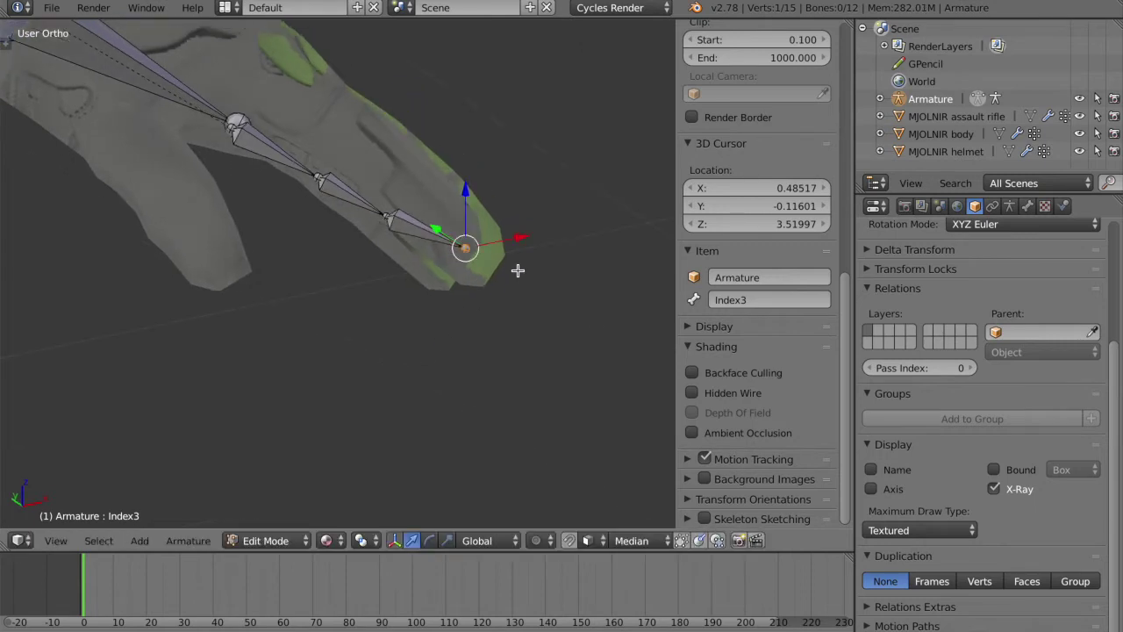
Raise the Index2–Index3 joint by about 0.03 units and the Index1–Index2 joint by about 0.04 units into the finger mesh
{"action": "key", "text": "a"}
{"action": "right_click", "coordinate": [388, 216]}
{"action": "key", "text": "g"}
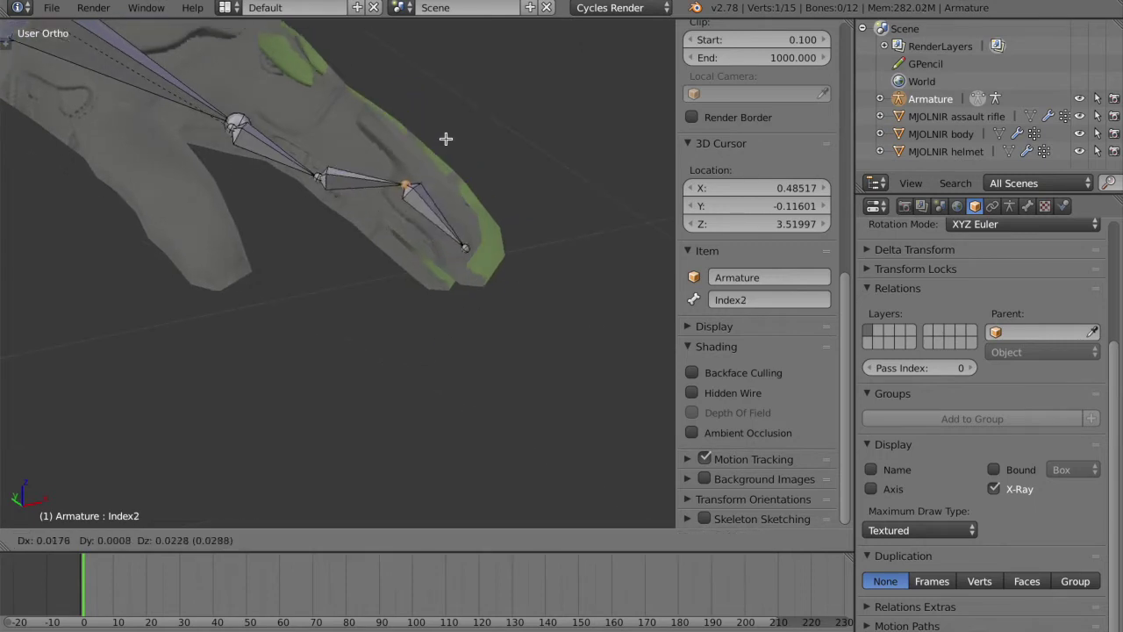
{"action": "left_click", "coordinate": [445, 138]}
{"action": "key", "text": "bracketleft"}
{"action": "key", "text": "g"}
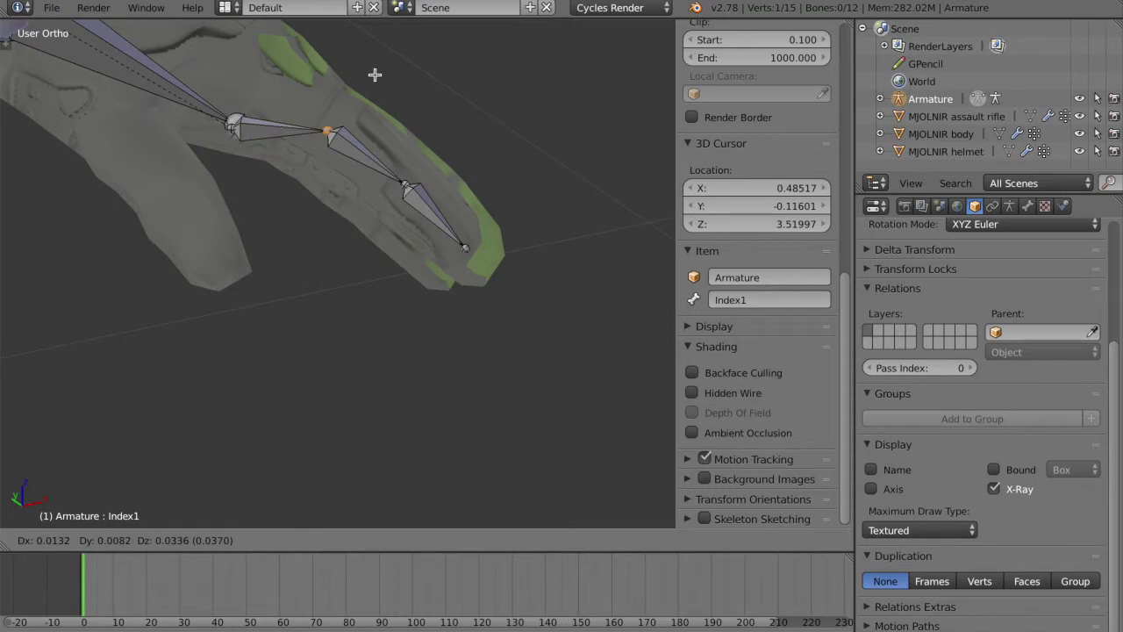
{"action": "left_click", "coordinate": [373, 75]}
{"action": "key", "text": "bracketleft"}
{"action": "key", "text": "g"}
{"action": "left_click", "coordinate": [355, 511]}
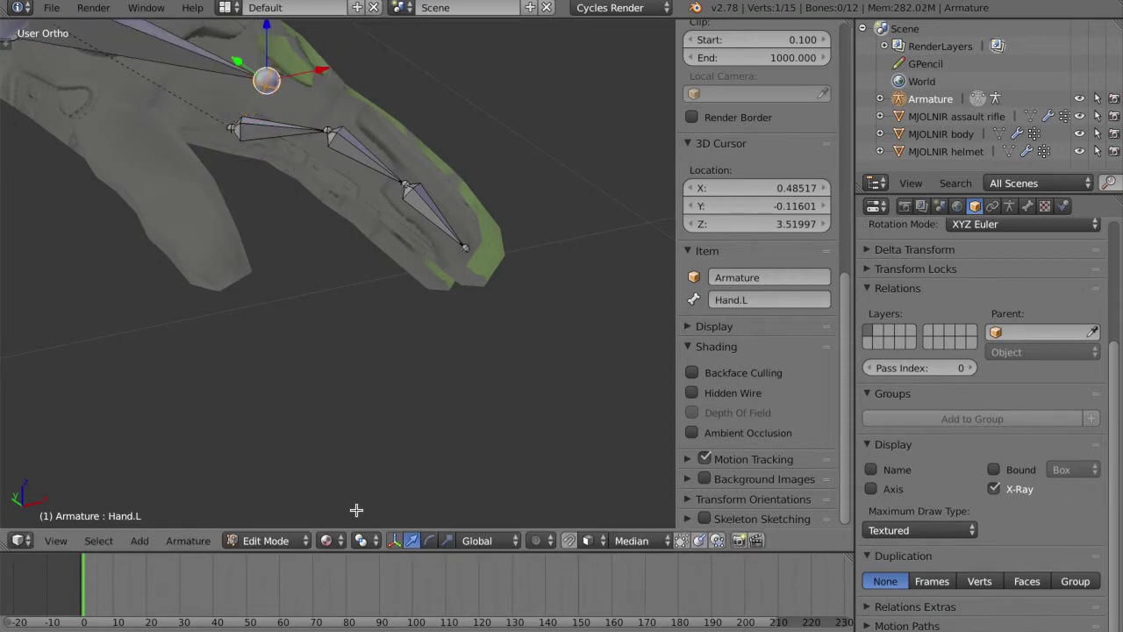
{"action": "key", "text": "ctrl+z"}
Raise the base of Index1 into the index knuckle, in line with the other finger bones
{"action": "key", "text": "bracketright"}
{"action": "key", "text": "g"}
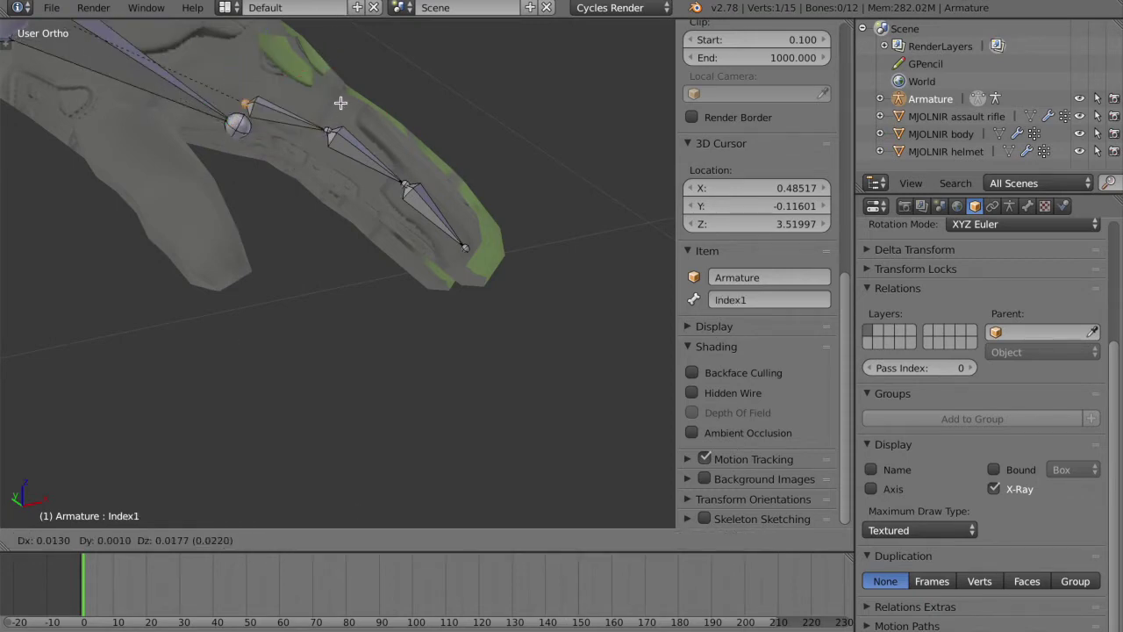
{"action": "left_click", "coordinate": [348, 80]}
{"action": "middle_click_drag", "start_coordinate": [342, 92], "coordinate": [354, 134], "text": "shift"}
Fine-tune the positions of the Index1–Index2 and Index2–Index3 joints inside the finger, and deselect everything
{"action": "right_click", "coordinate": [342, 175]}
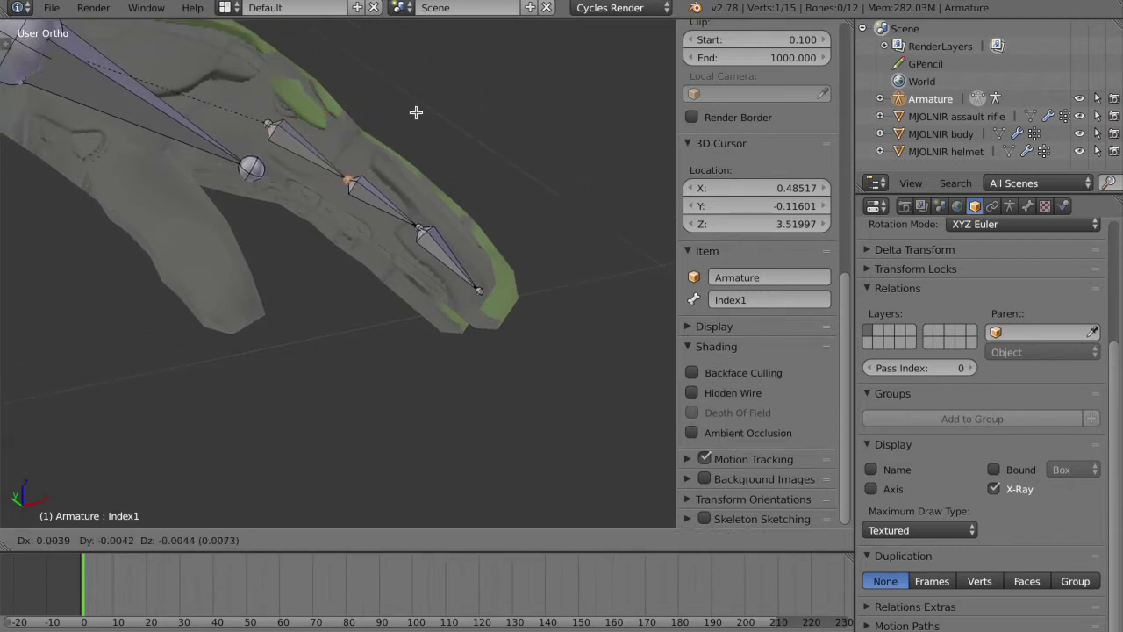
{"action": "key", "text": "bracketright"}
{"action": "key", "text": "g"}
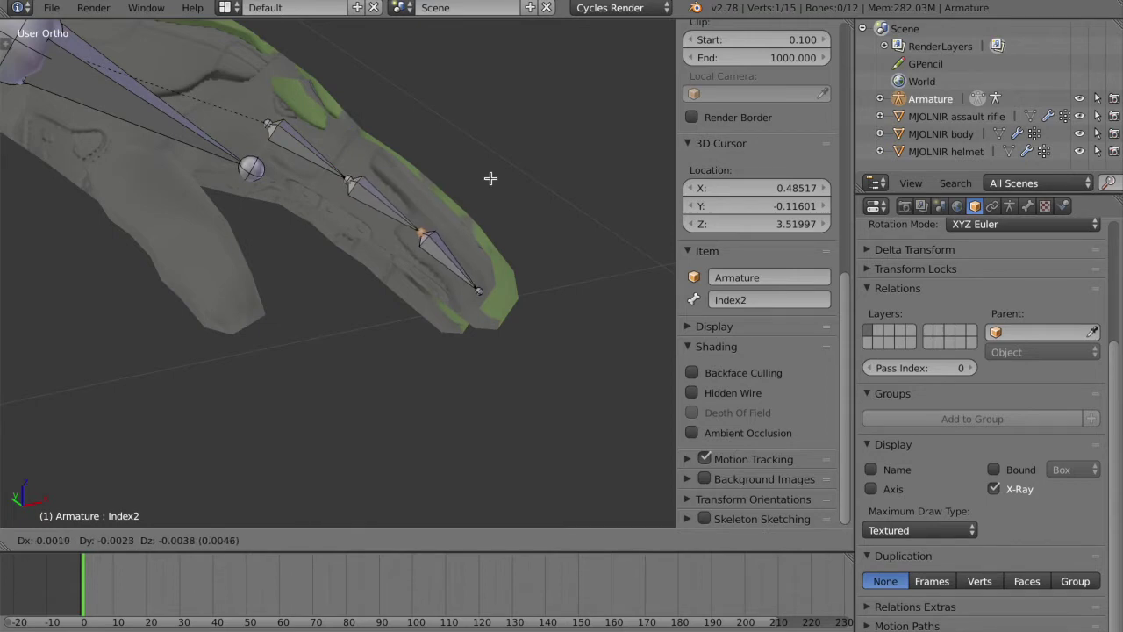
{"action": "left_click", "coordinate": [491, 178]}
{"action": "right_click", "coordinate": [415, 234]}
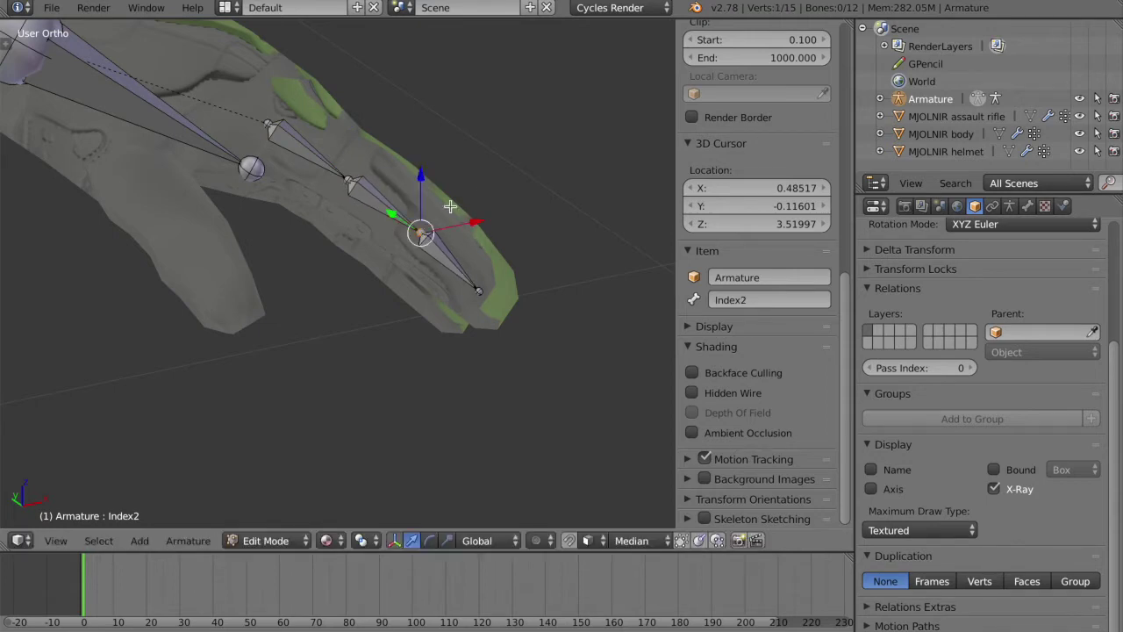
{"action": "key", "text": "g"}
{"action": "left_click", "coordinate": [486, 192]}
{"action": "key", "text": "a"}
{"action": "middle_click_drag", "start_coordinate": [477, 342], "coordinate": [472, 343]}
{"action": "scroll", "coordinate": [471, 343], "scroll_direction": "down", "scroll_amount": 5}
{"action": "scroll", "coordinate": [472, 343], "scroll_direction": "up", "scroll_amount": 3}
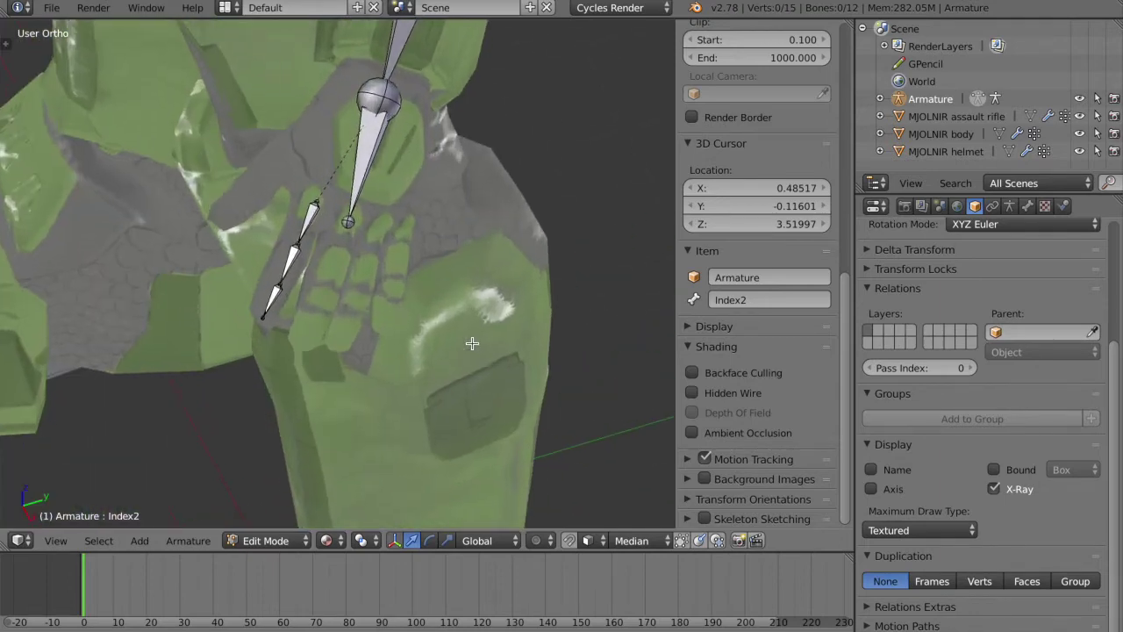
{"action": "scroll", "coordinate": [404, 254], "scroll_direction": "up", "scroll_amount": 3}
{"action": "middle_click_drag", "start_coordinate": [406, 256], "coordinate": [347, 268]}
{"action": "scroll", "coordinate": [406, 257], "scroll_direction": "down", "scroll_amount": 1}
{"action": "key", "text": "l"}
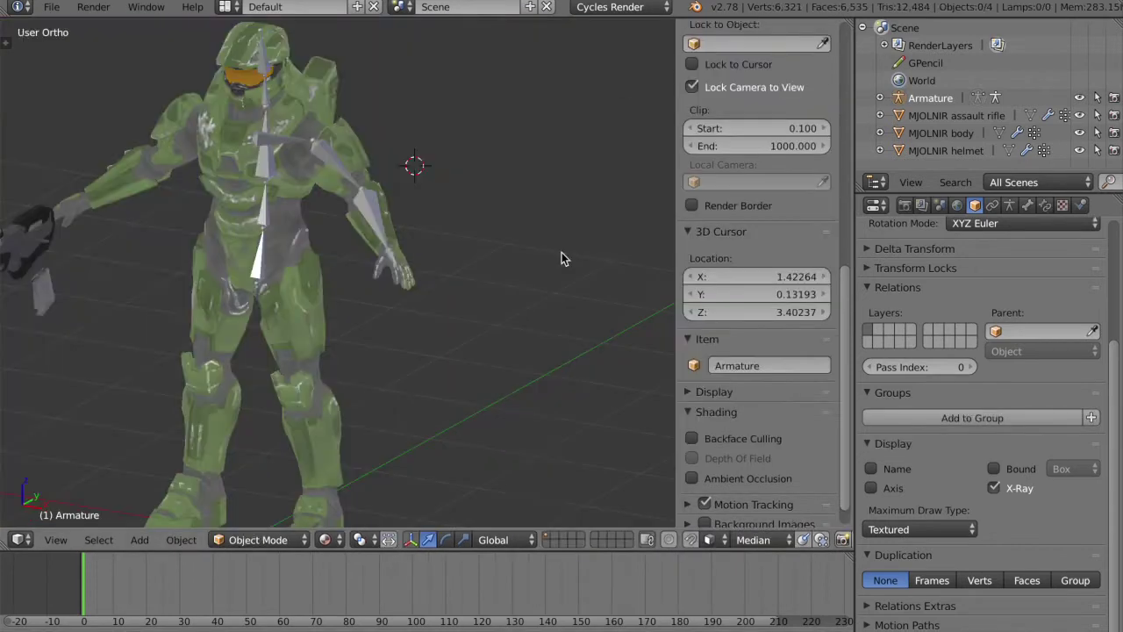
Place the 3D cursor at the character's left hip in the front view and select the armature
{"action": "key", "text": "KP_1"}
{"action": "scroll", "coordinate": [561, 254], "scroll_direction": "up", "scroll_amount": 4}
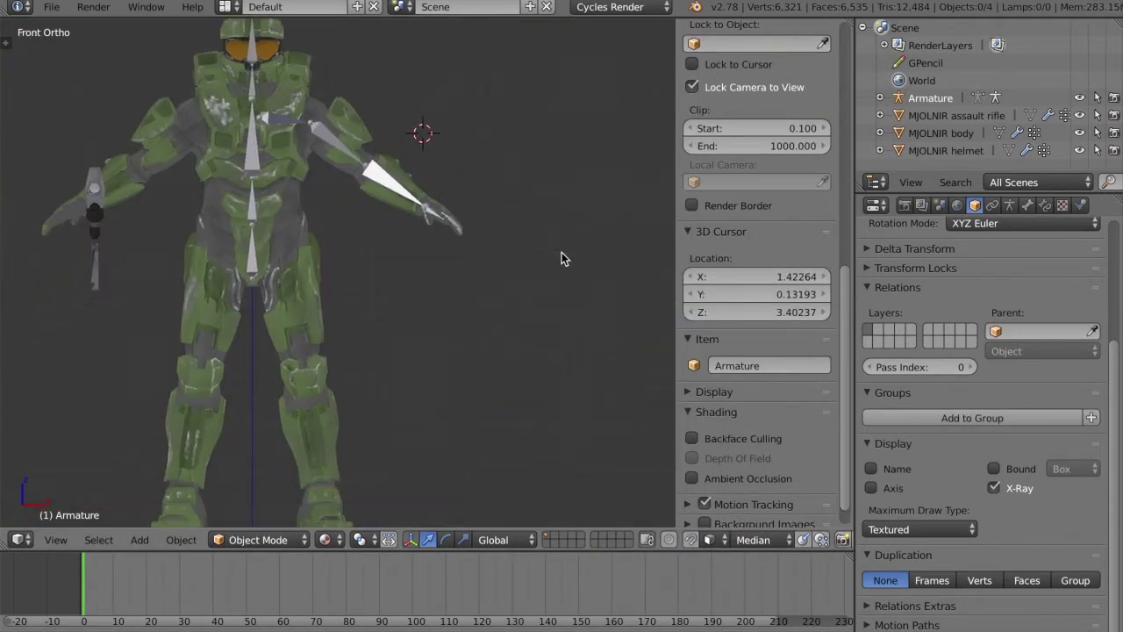
{"action": "middle_click_drag", "start_coordinate": [522, 212], "coordinate": [526, 195]}
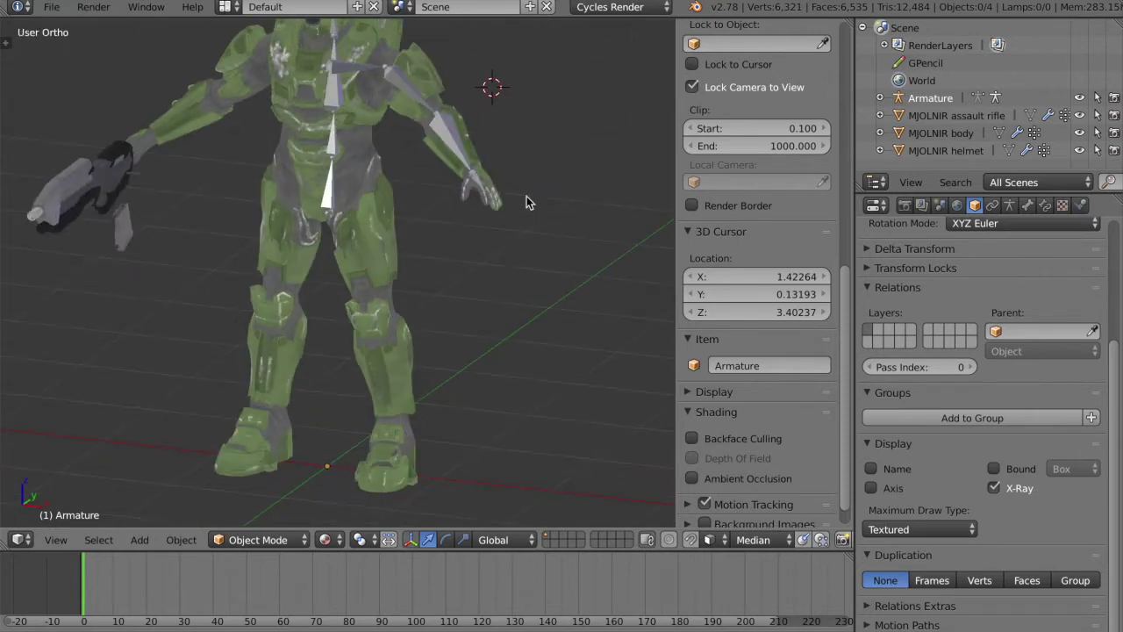
{"action": "key", "text": "KP_1"}
{"action": "left_click", "coordinate": [333, 219]}
{"action": "left_click", "coordinate": [330, 216]}
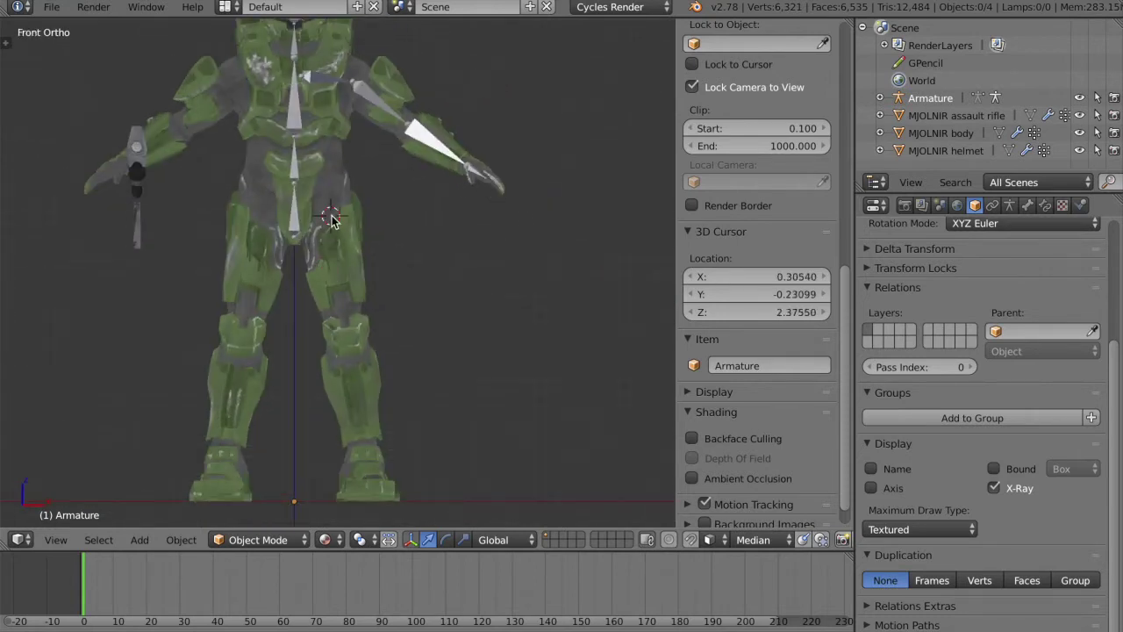
{"action": "right_click", "coordinate": [300, 220]}
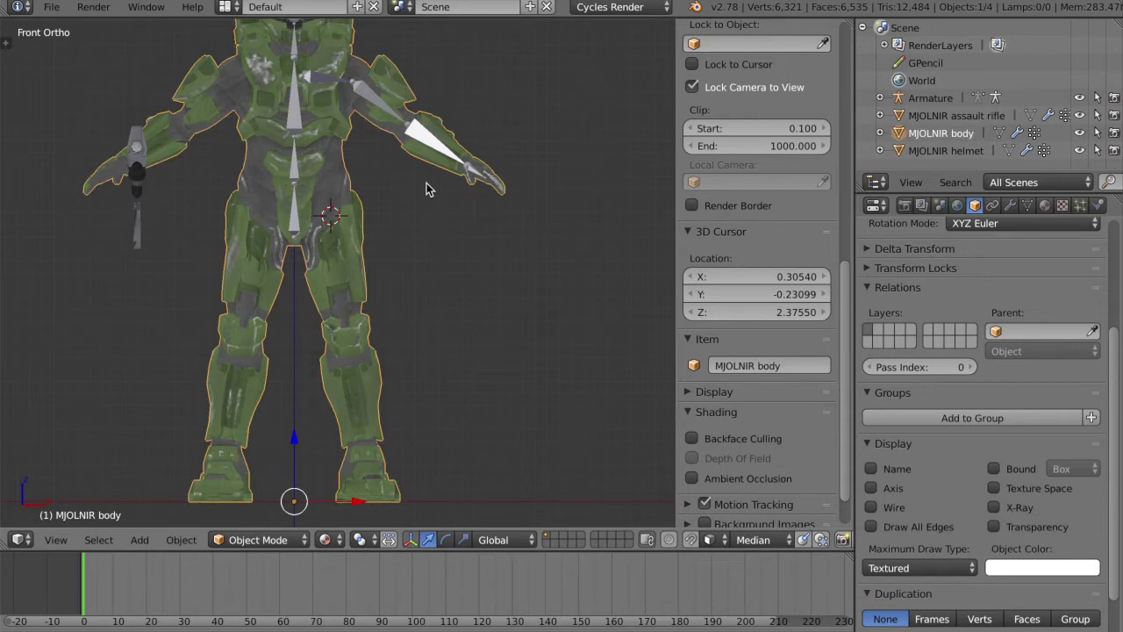
{"action": "left_click", "coordinate": [959, 97]}
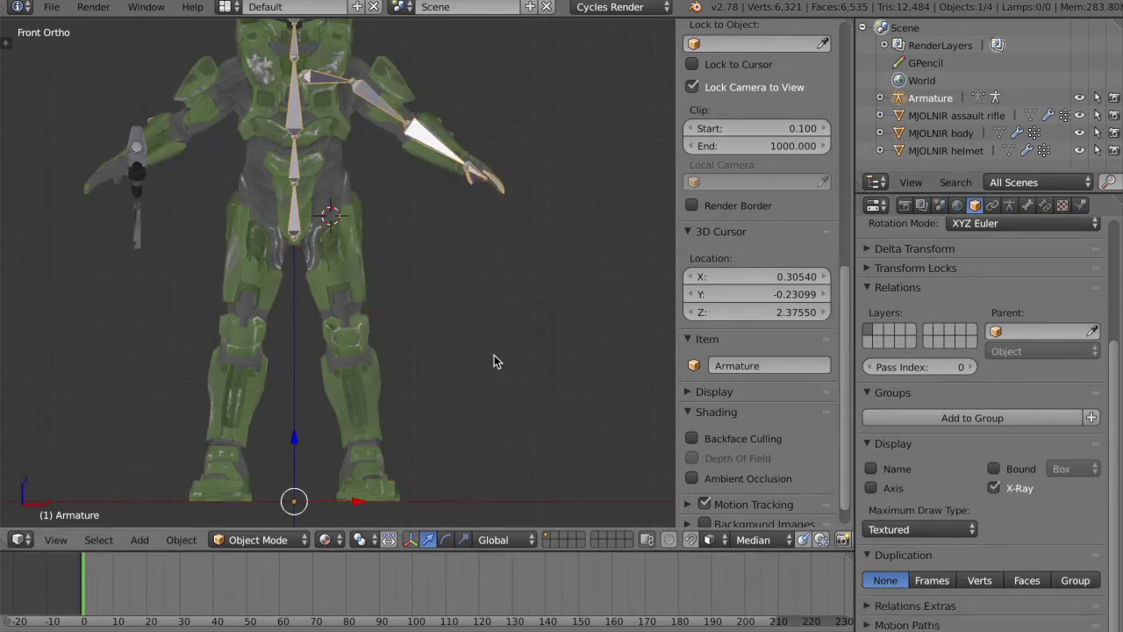
Enter Edit Mode on the armature, refine the 3D cursor position on the left hip joint, and add a new bone there
{"action": "key", "text": "Tab"}
{"action": "left_click", "coordinate": [619, 371]}
{"action": "middle_click_drag", "start_coordinate": [384, 168], "coordinate": [413, 166], "text": "shift"}
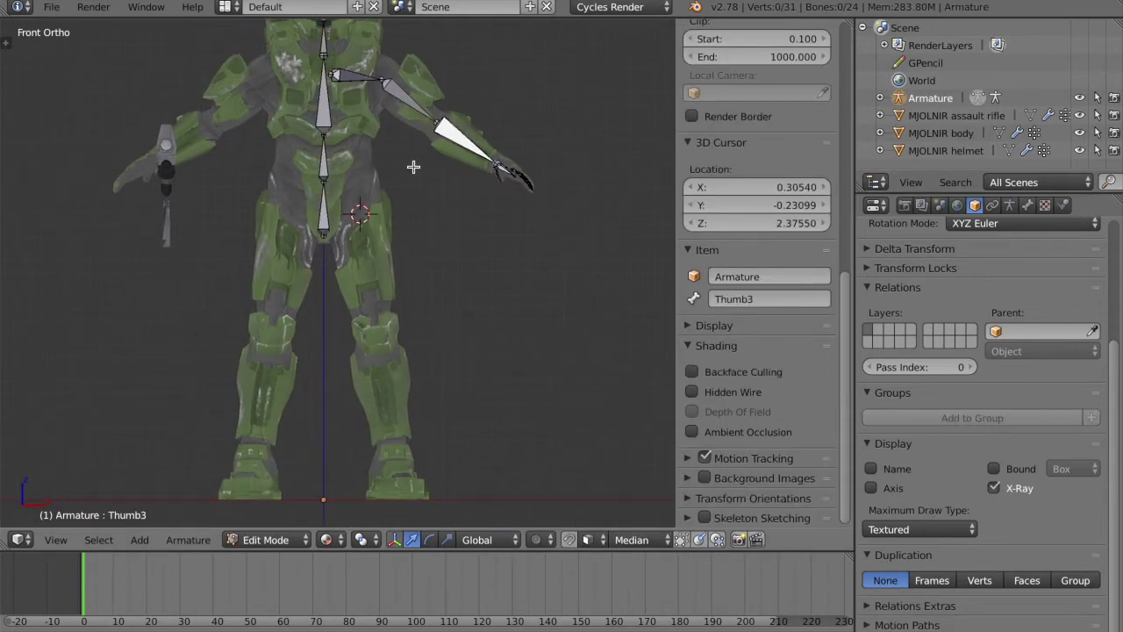
{"action": "left_click", "coordinate": [361, 213]}
{"action": "key", "text": "shift+a"}
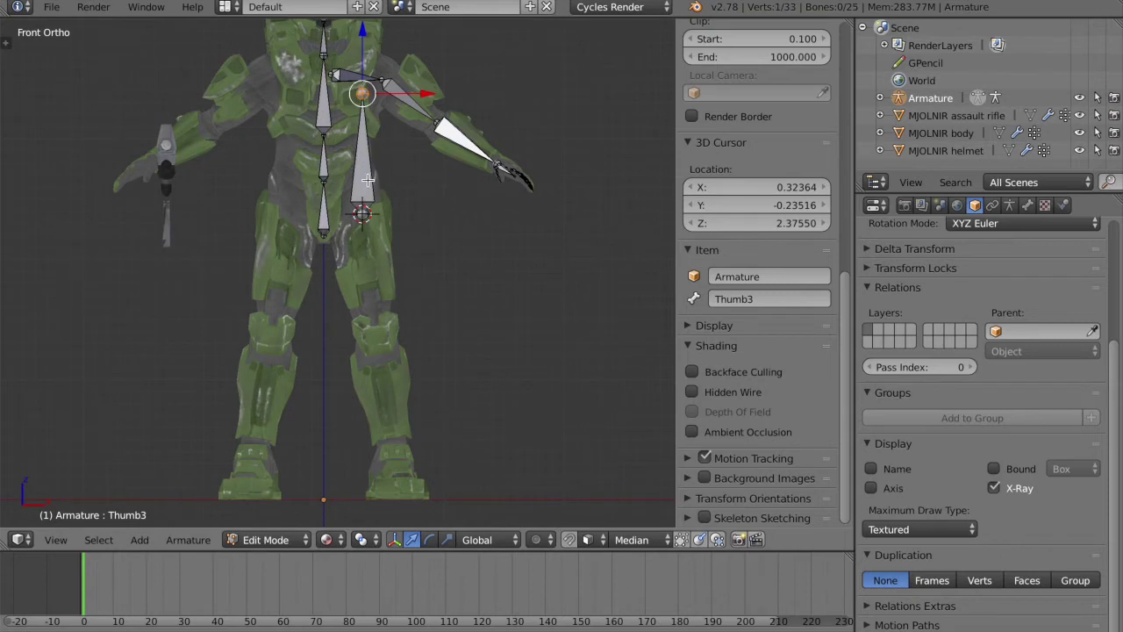
Rotate the new bone to point downward and position it along the left thigh with its base at the hip
{"action": "right_click", "coordinate": [368, 179]}
{"action": "key", "text": "r"}
{"action": "left_click", "coordinate": [212, 152]}
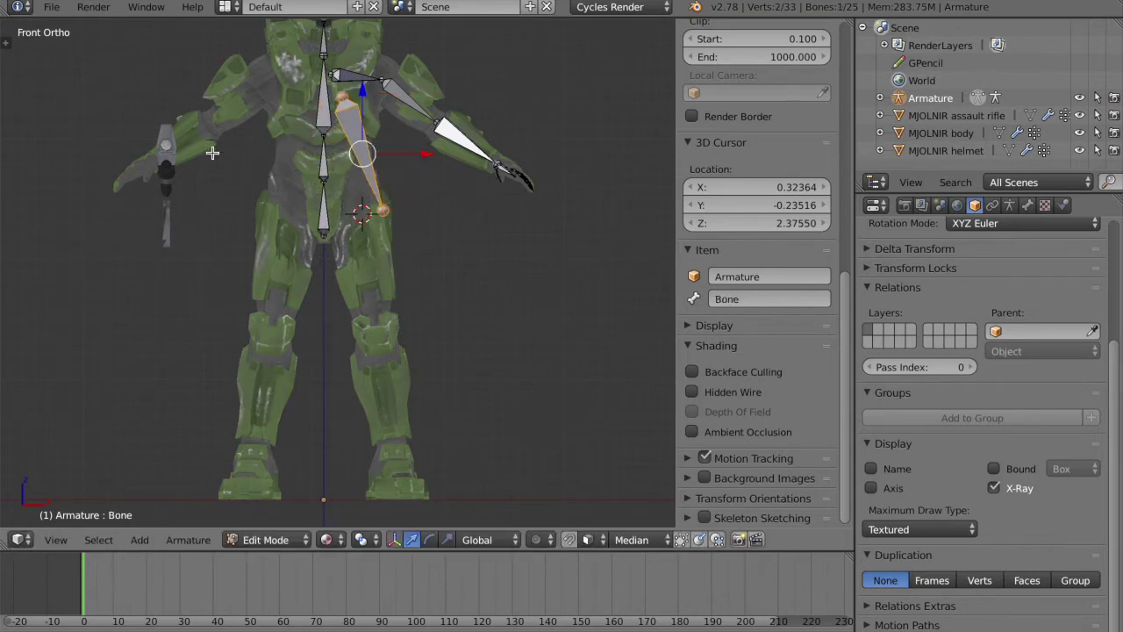
{"action": "key", "text": "r"}
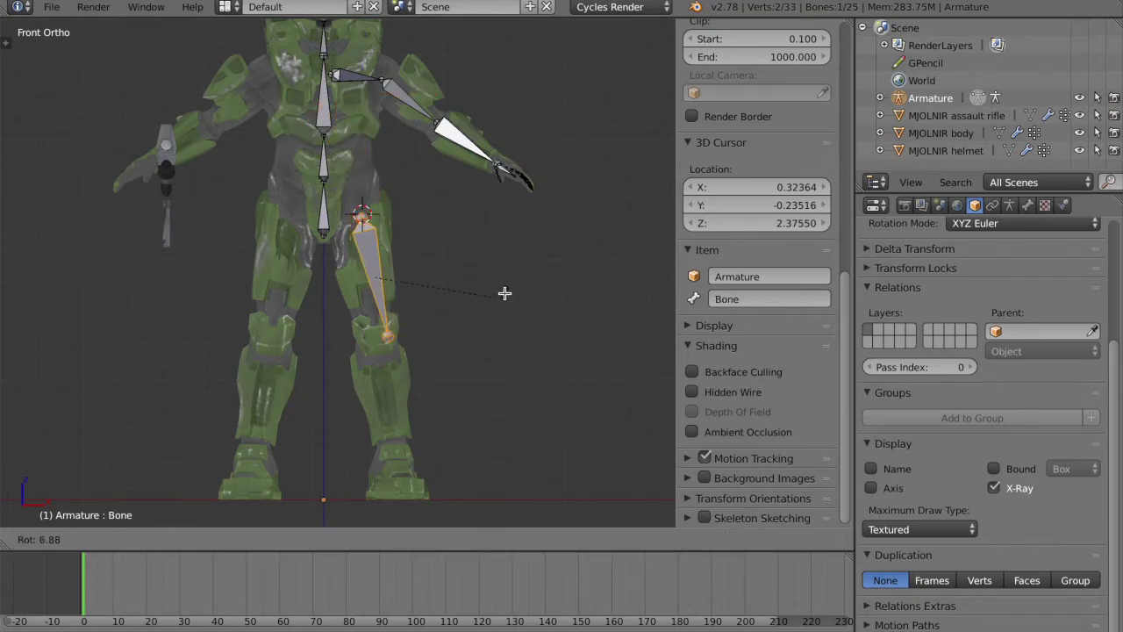
{"action": "left_click", "coordinate": [504, 293]}
Move the thigh bone's tip to the centre of the left knee and nudge its base into place at the hip
{"action": "right_click", "coordinate": [389, 333]}
{"action": "key", "text": "g"}
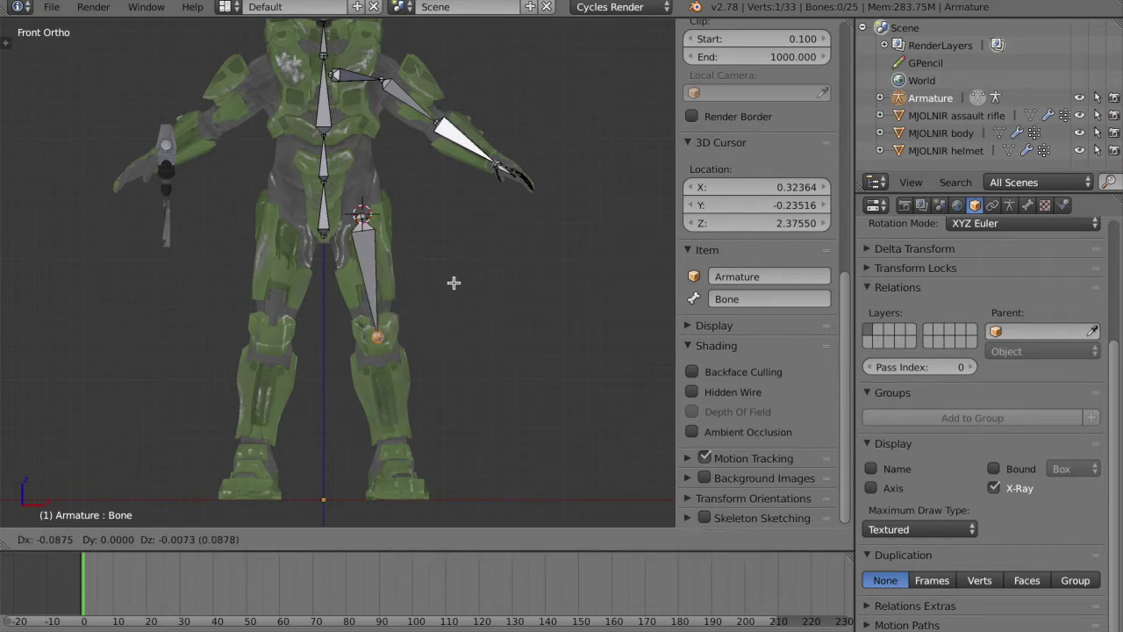
{"action": "left_click", "coordinate": [453, 279]}
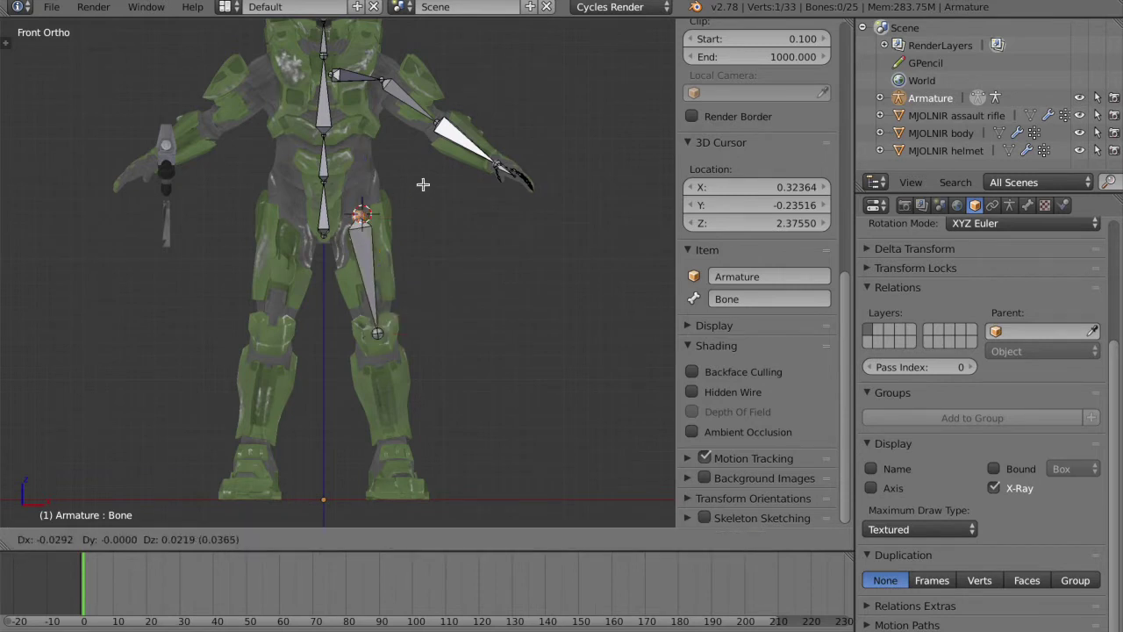
In the side view, move the thigh bone back along Y into the middle of the leg and nudge it slightly upward
{"action": "key", "text": "KP_3"}
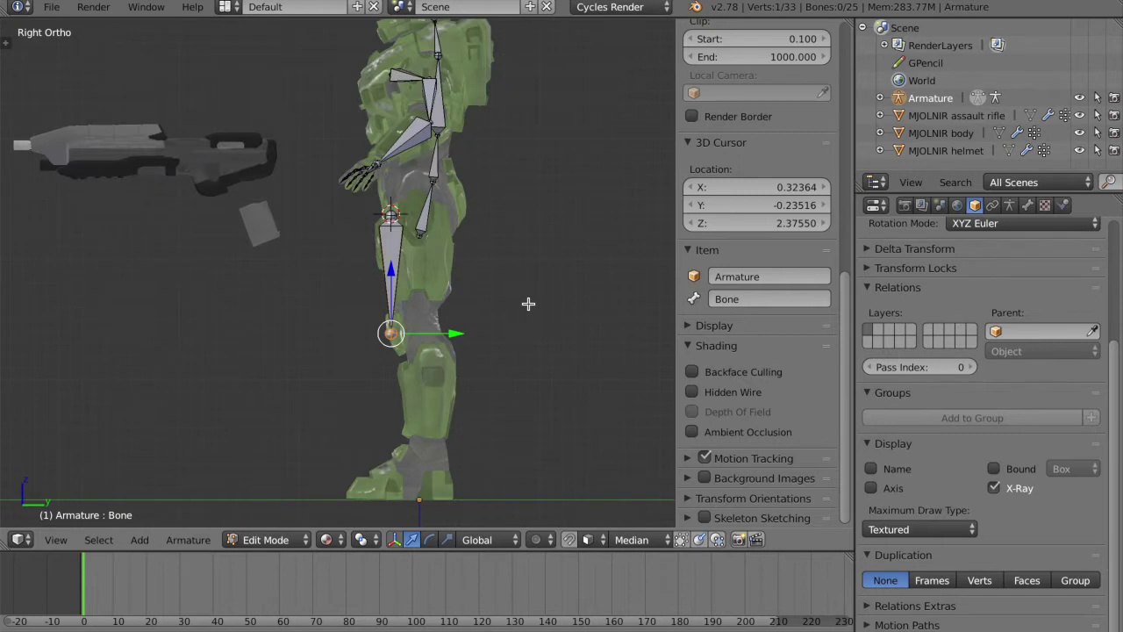
{"action": "right_click", "coordinate": [390, 255]}
{"action": "key", "text": "g"}
{"action": "key", "text": "y"}
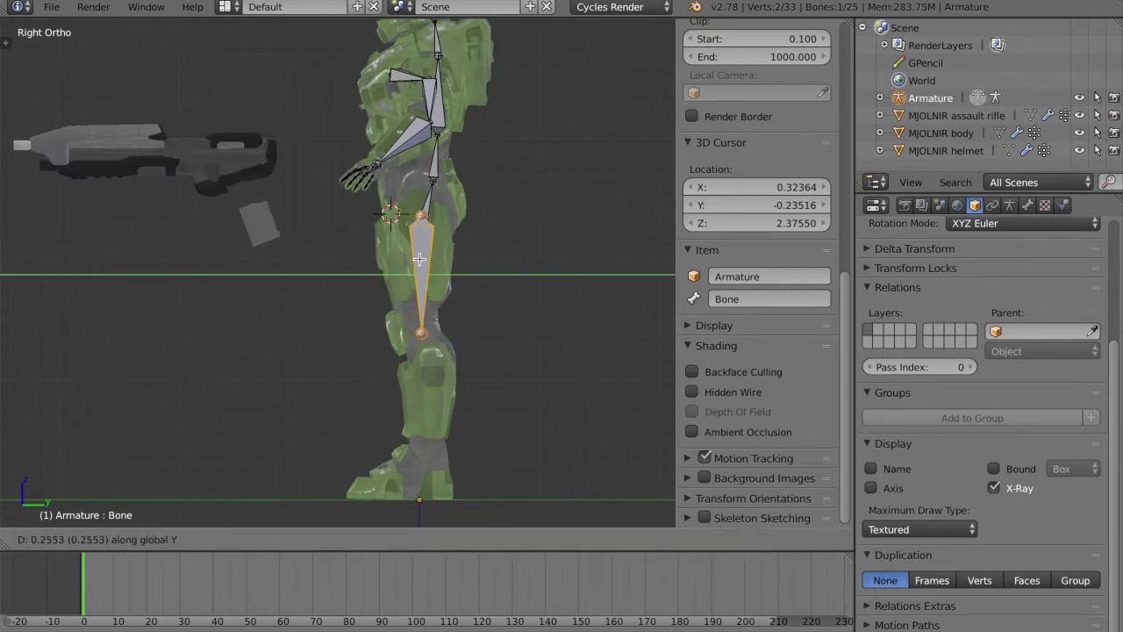
{"action": "left_click", "coordinate": [417, 259]}
{"action": "key", "text": "a"}
{"action": "right_click", "coordinate": [418, 322]}
{"action": "key", "text": "g"}
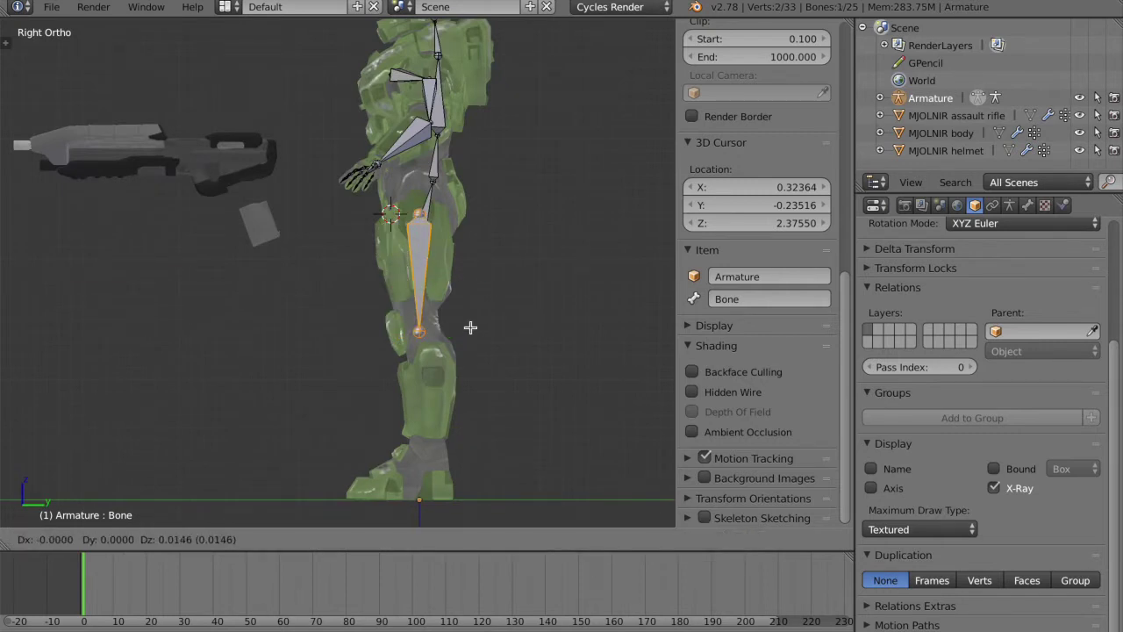
{"action": "left_click", "coordinate": [470, 327]}
Extrude a chain of three bones from the knee: to the ankle, to the ball of the foot, and to the toe tip
{"action": "key", "text": "e"}
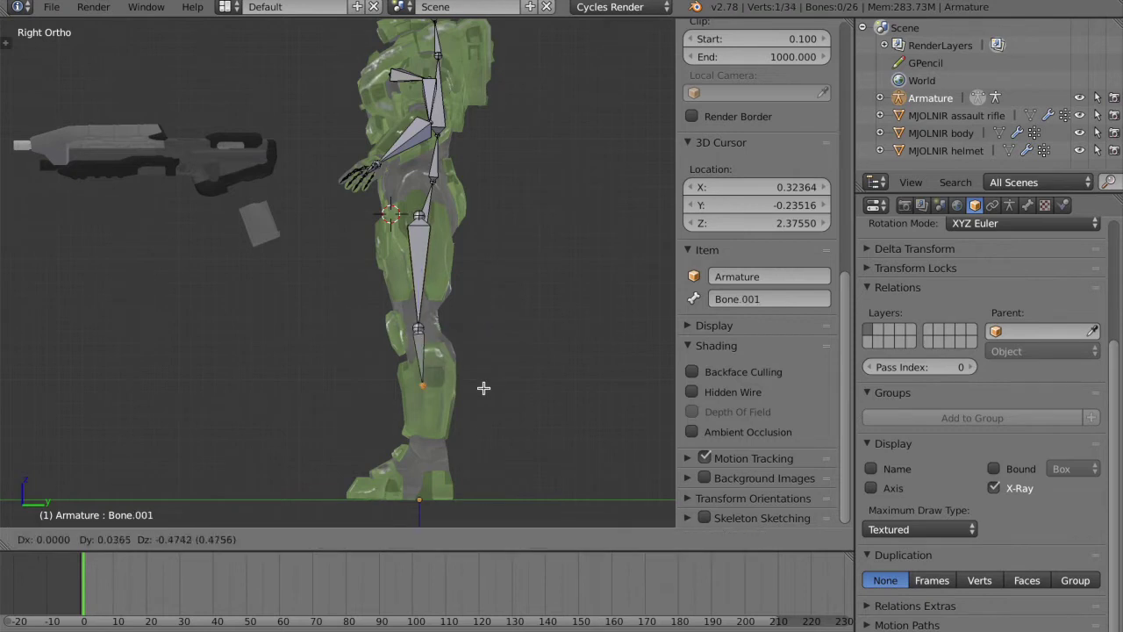
{"action": "left_click", "coordinate": [492, 418]}
{"action": "scroll", "coordinate": [490, 419], "scroll_direction": "up", "scroll_amount": 3}
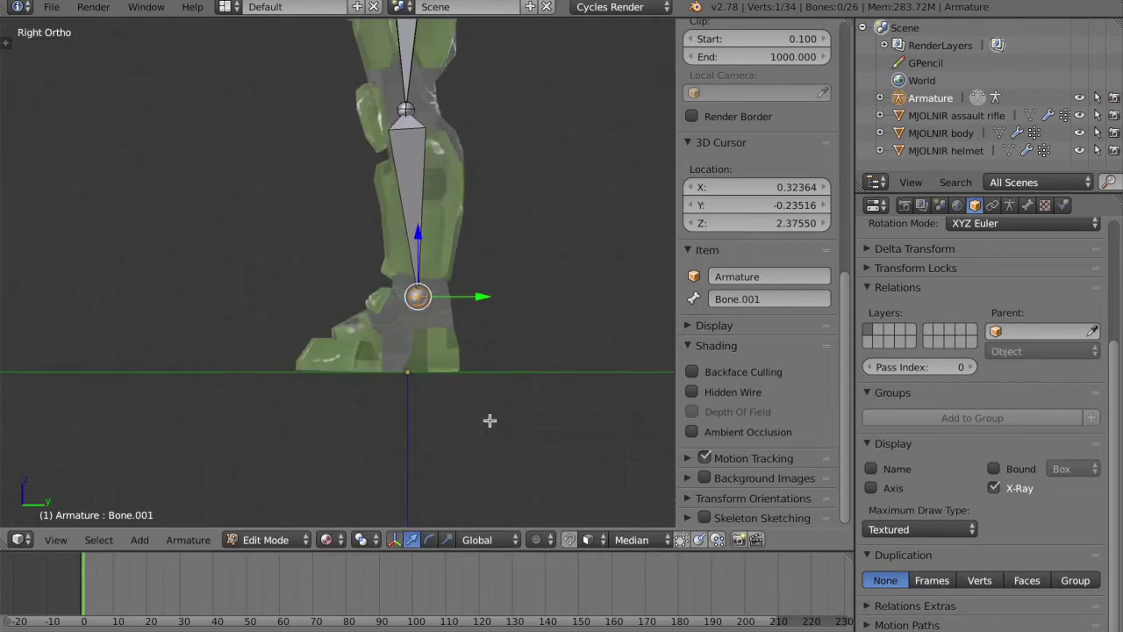
{"action": "key", "text": "e"}
{"action": "left_click", "coordinate": [477, 426]}
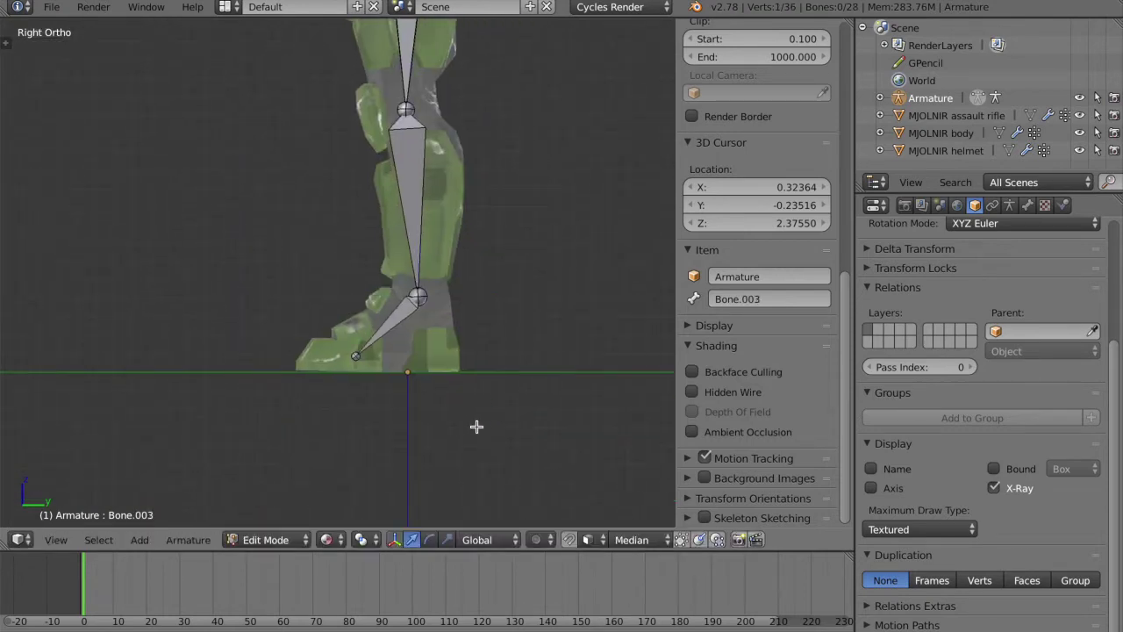
{"action": "key", "text": "e"}
{"action": "left_click", "coordinate": [430, 431]}
Name the thigh bone Upperleg.L
{"action": "scroll", "coordinate": [506, 278], "scroll_direction": "up", "scroll_amount": 4, "text": "ctrl"}
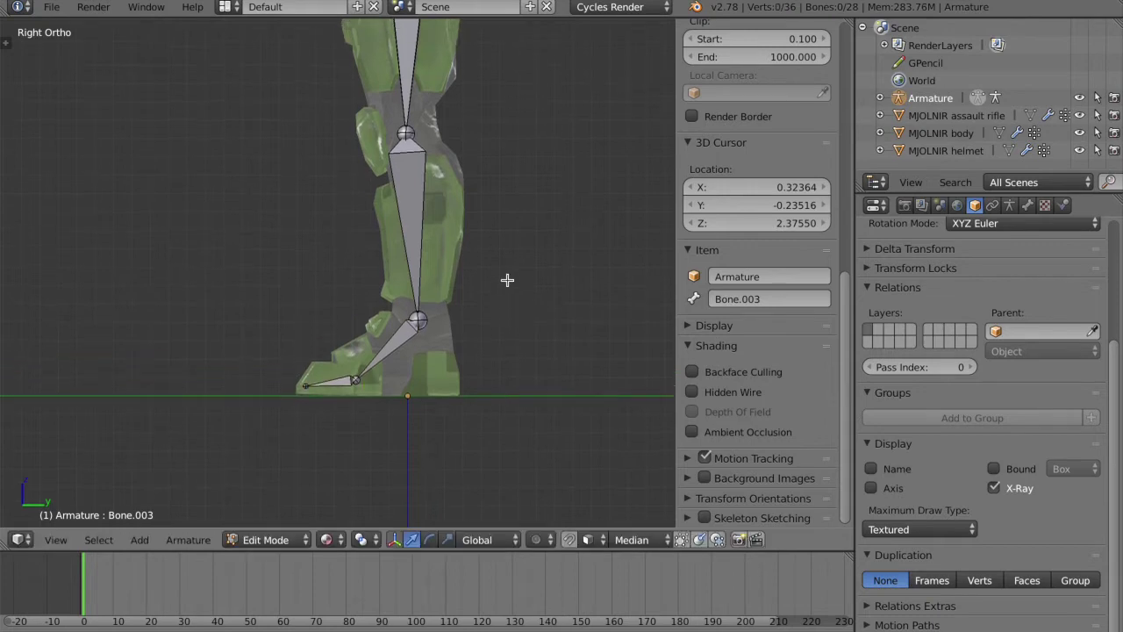
{"action": "right_click", "coordinate": [406, 114]}
{"action": "left_click", "coordinate": [752, 298]}
{"action": "type", "text": "T"}
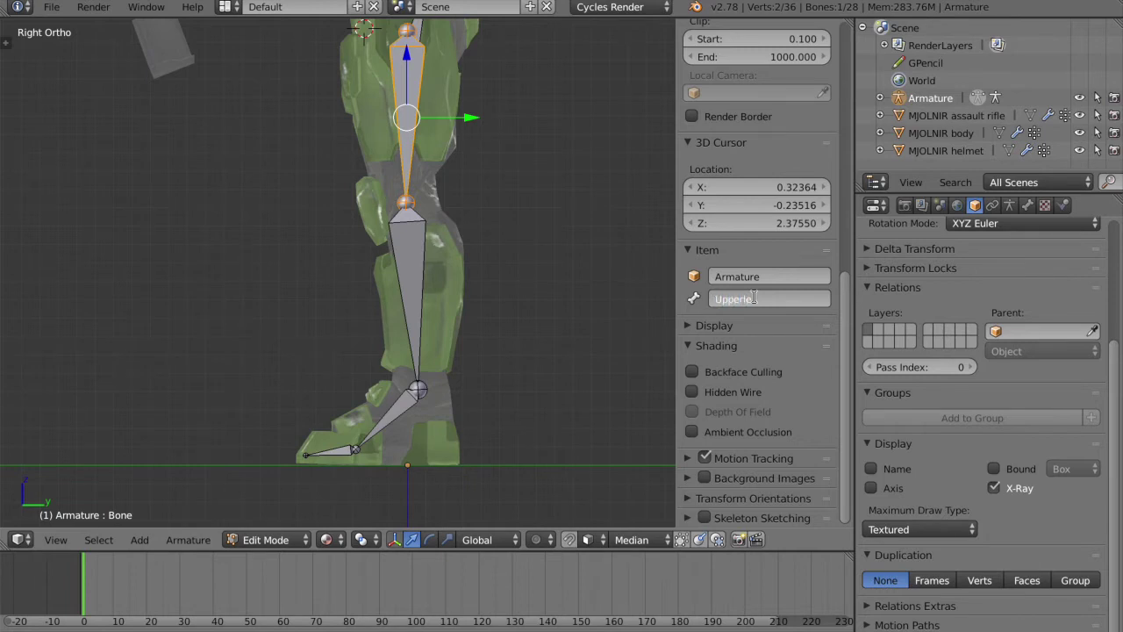
{"action": "type", "text": "pperleg.L"}
{"action": "key", "text": "Return"}
Name the bone between knee and ankle Upperleg.L
{"action": "right_click", "coordinate": [426, 277]}
{"action": "left_click", "coordinate": [772, 299]}
{"action": "type", "text": "Upperleg"}
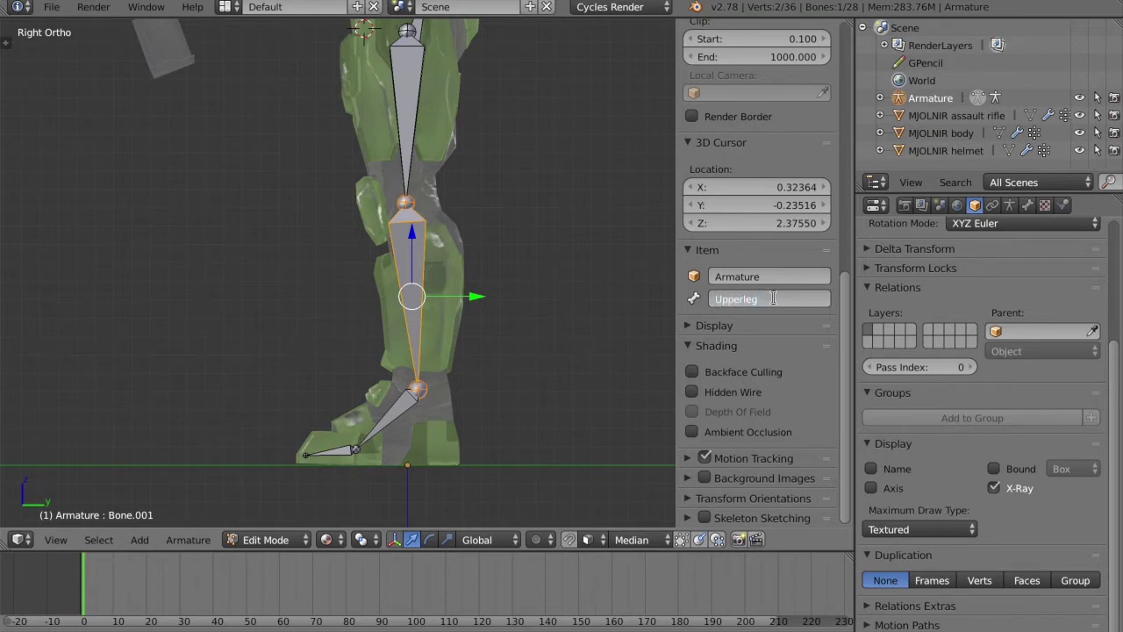
{"action": "type", "text": ".L"}
{"action": "key", "text": "Return"}
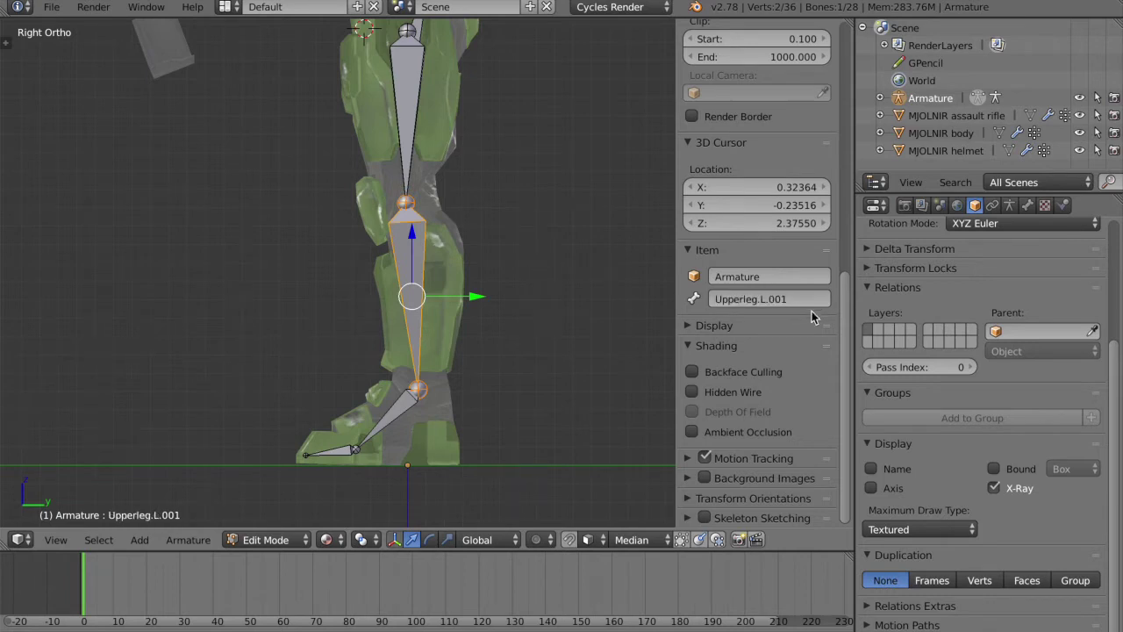
Rename the bone between knee and ankle to Lowerleg.L
{"action": "left_click", "coordinate": [738, 298]}
{"action": "type", "text": "U"}
{"action": "type", "text": "owerleg.L"}
{"action": "key", "text": "Return"}
Name the bone from the ankle to the ball of the foot Foot.L
{"action": "right_click", "coordinate": [382, 410]}
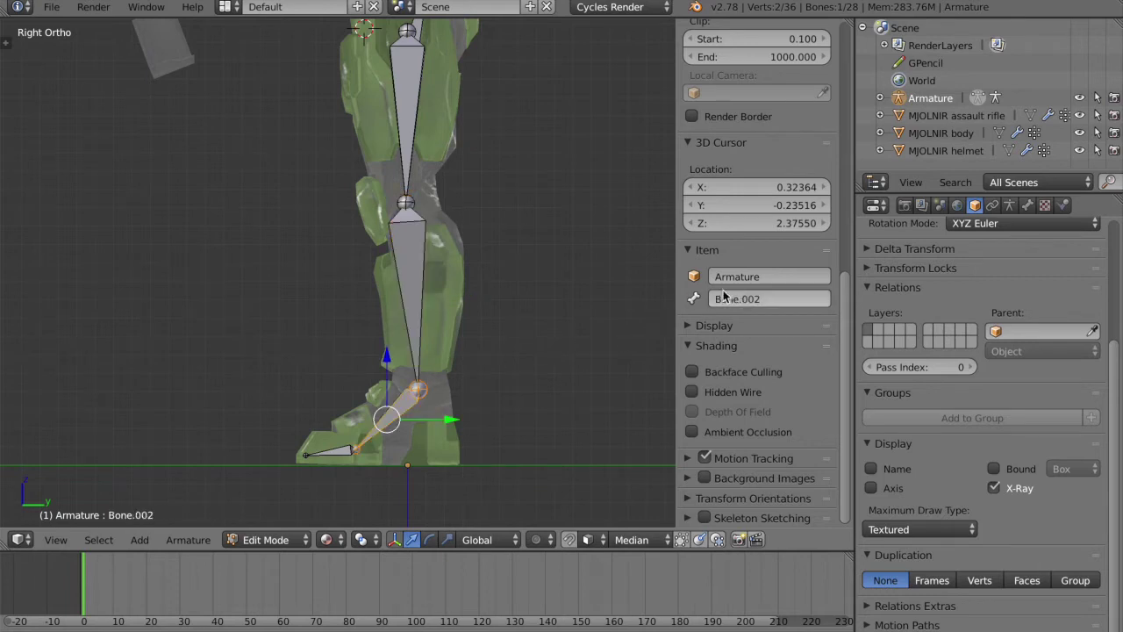
{"action": "left_click", "coordinate": [756, 299]}
{"action": "type", "text": "Foot.L"}
{"action": "key", "text": "Return"}
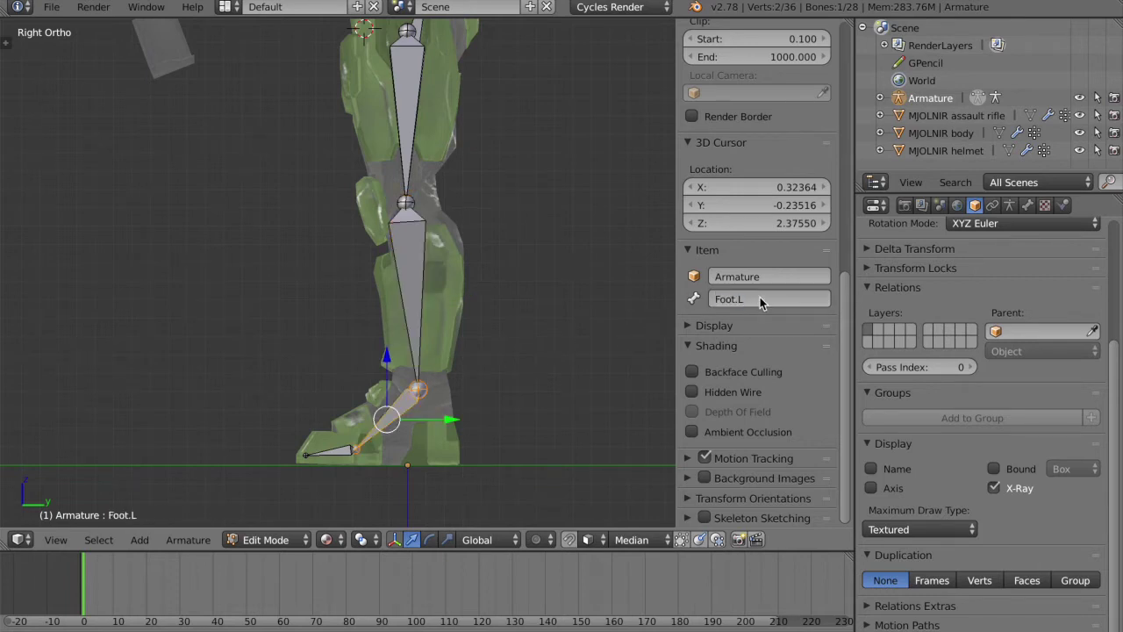
Name the bone at the front of the foot Toe.L
{"action": "right_click", "coordinate": [338, 450]}
{"action": "left_click", "coordinate": [771, 298]}
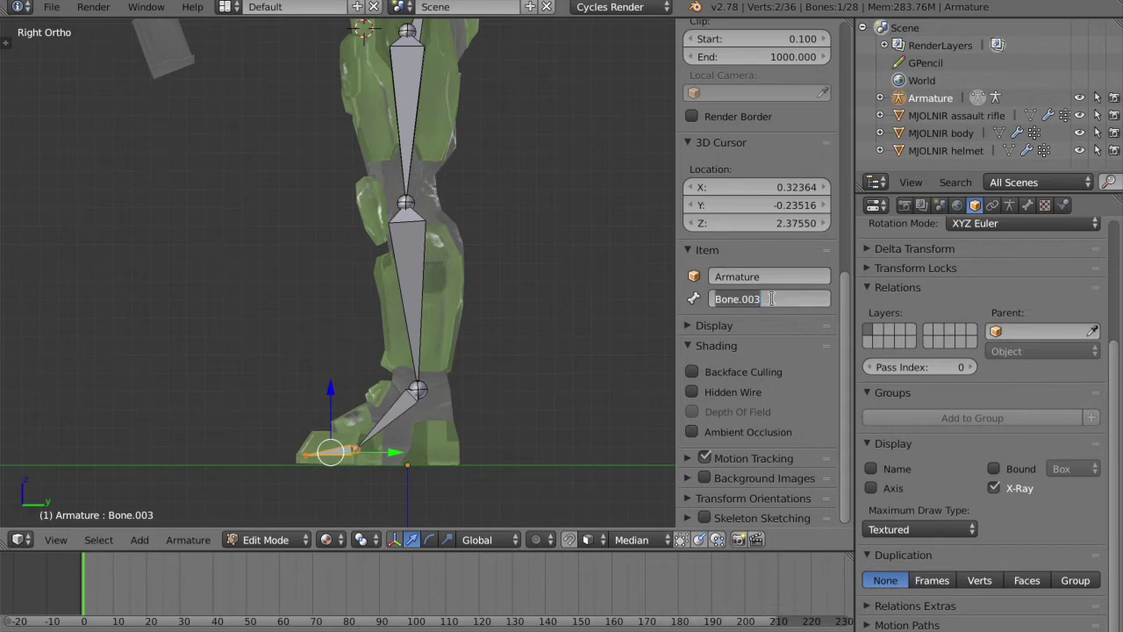
{"action": "type", "text": "Toe.L"}
{"action": "key", "text": "Return"}
Check the left leg bones in the front view and save the file over the existing version
{"action": "key", "text": "KP_1"}
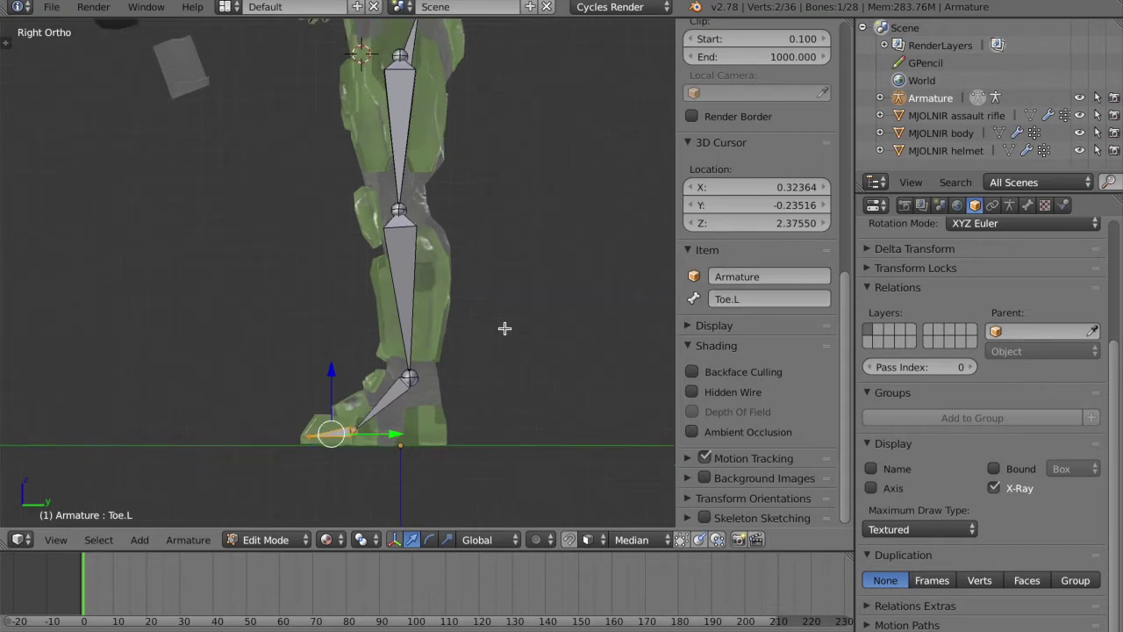
{"action": "middle_click_drag", "start_coordinate": [514, 189], "coordinate": [514, 250], "text": "shift"}
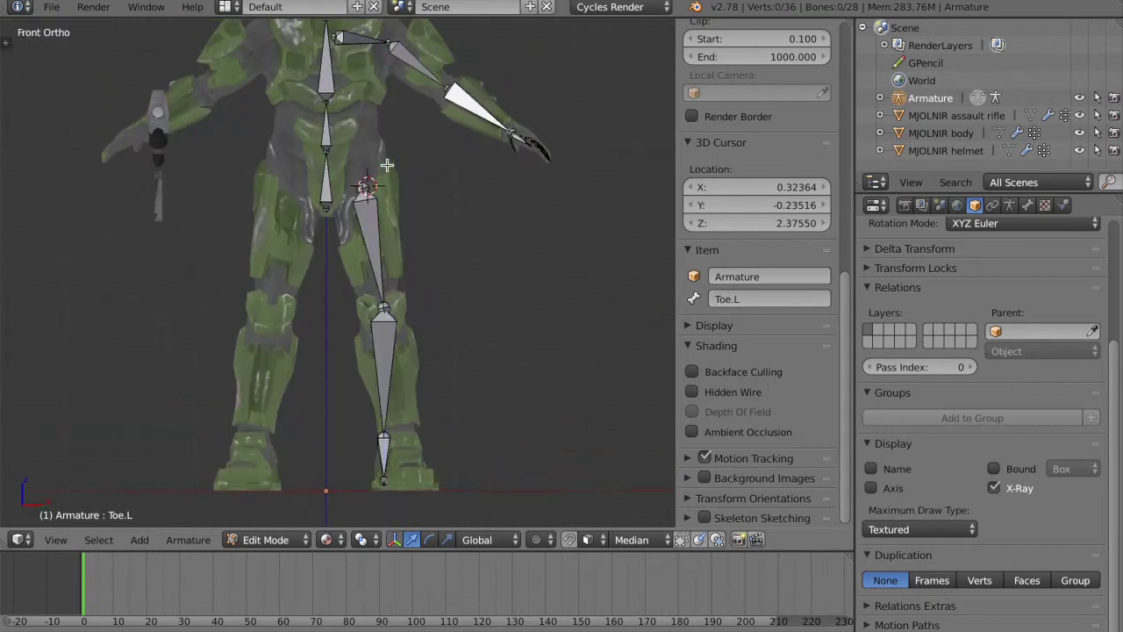
{"action": "middle_click_drag", "start_coordinate": [387, 165], "coordinate": [387, 216], "text": "shift"}
{"action": "key", "text": "ctrl+s"}
{"action": "left_click", "coordinate": [492, 213]}
Switch the armature from Edit Mode to Pose Mode
{"action": "middle_click_drag", "start_coordinate": [372, 67], "coordinate": [394, 144], "text": "shift"}
{"action": "middle_click_drag", "start_coordinate": [430, 55], "coordinate": [408, 191]}
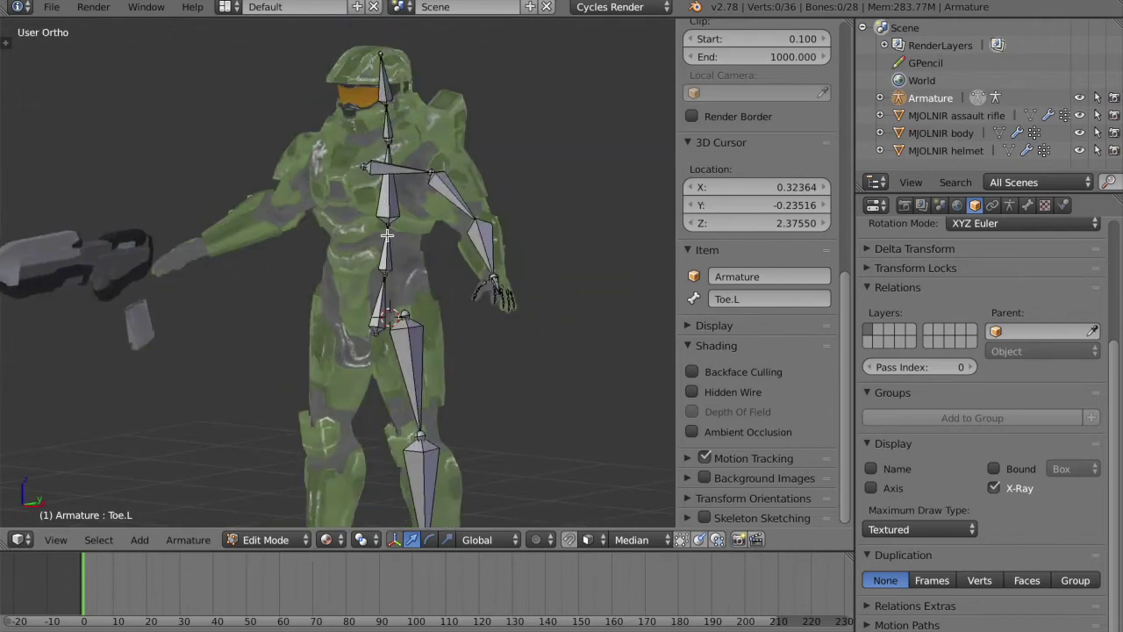
{"action": "left_click", "coordinate": [286, 540]}
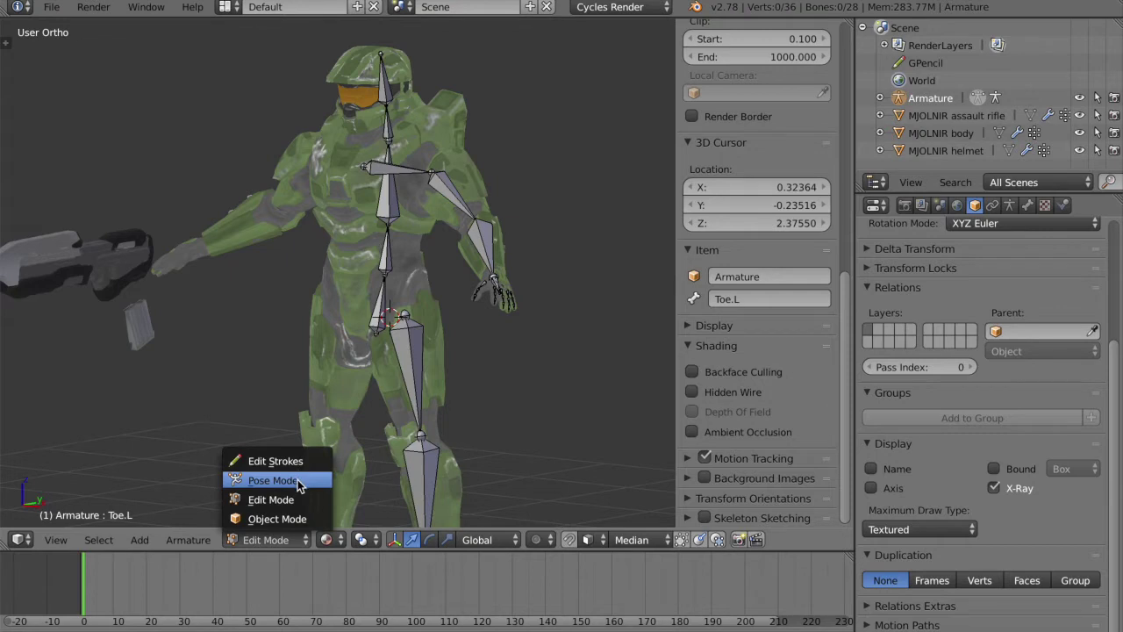
{"action": "left_click", "coordinate": [297, 479]}
Test-rotate the Ribs bone to check which bones follow it, and undo the rotation
{"action": "scroll", "coordinate": [461, 319], "scroll_direction": "up", "scroll_amount": 2}
{"action": "key", "text": "KP_3"}
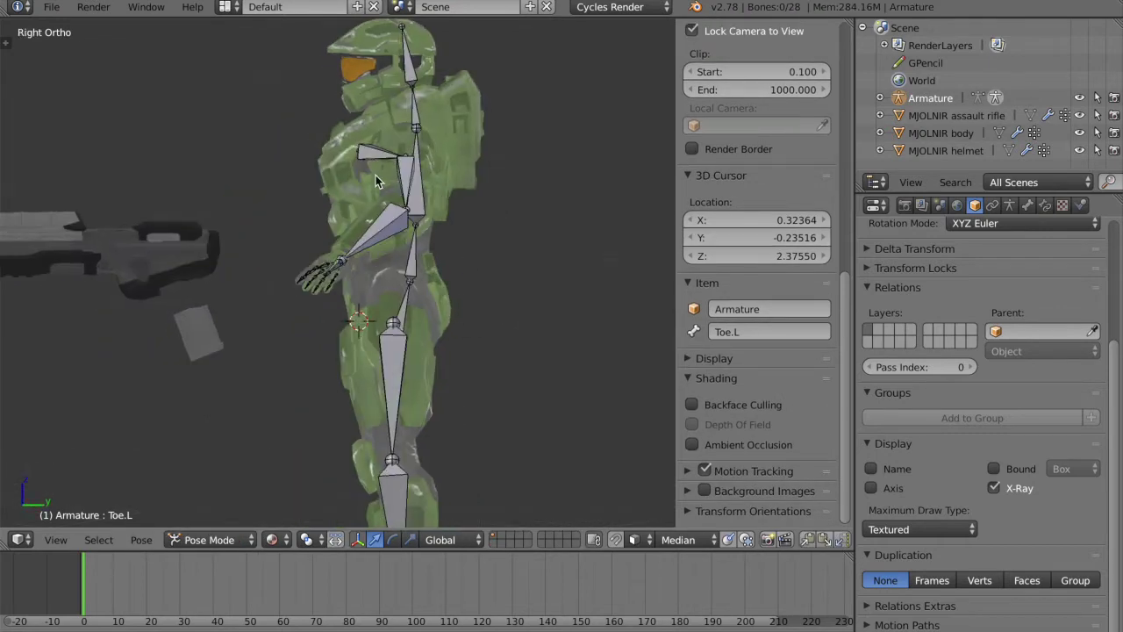
{"action": "middle_click_drag", "start_coordinate": [374, 173], "coordinate": [474, 185]}
{"action": "right_click", "coordinate": [420, 188]}
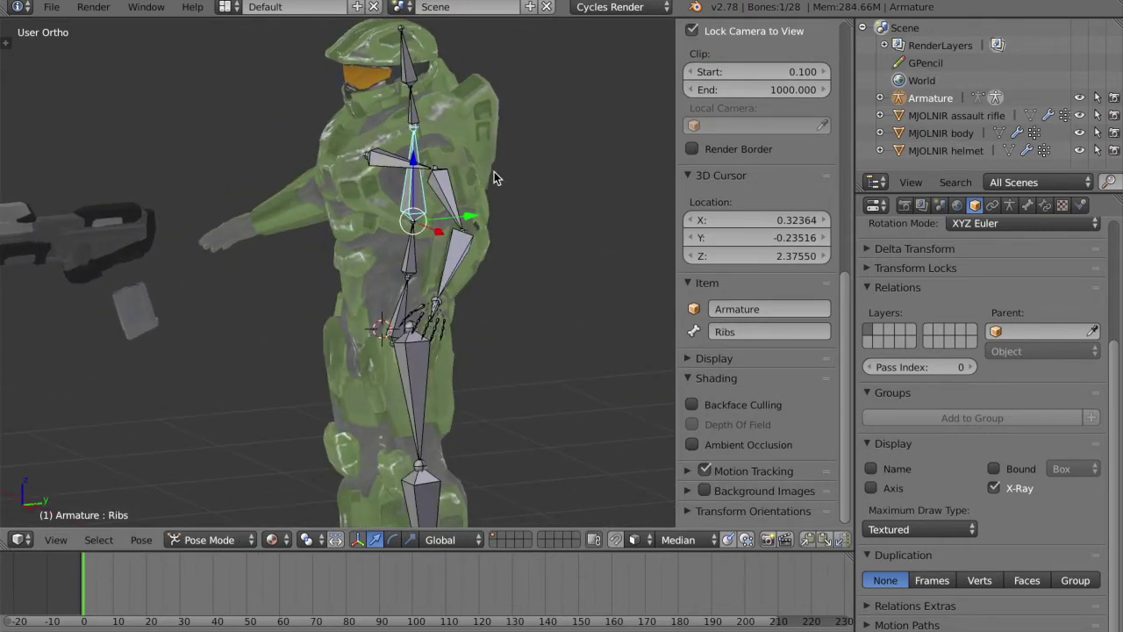
{"action": "key", "text": "r"}
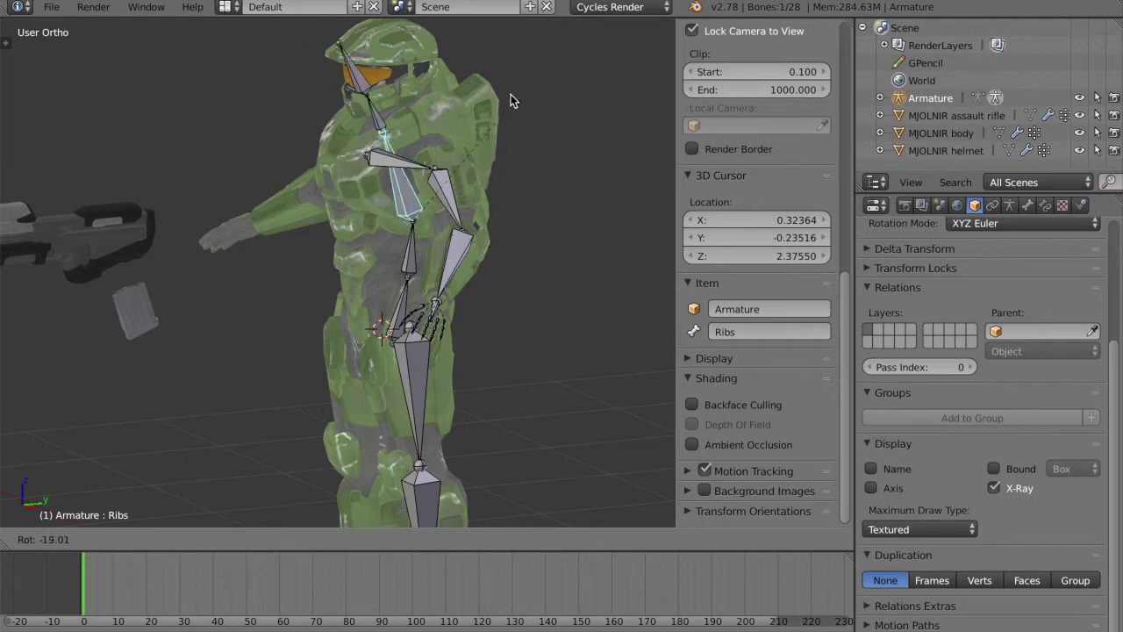
{"action": "left_click", "coordinate": [506, 94]}
{"action": "key", "text": "ctrl+z"}
Test-rotate the Ribs bone about the X axis from an angled view, and undo the rotation
{"action": "scroll", "coordinate": [506, 95], "scroll_direction": "left", "scroll_amount": 5}
{"action": "scroll", "coordinate": [505, 95], "scroll_direction": "right", "scroll_amount": 2}
{"action": "key", "text": "r"}
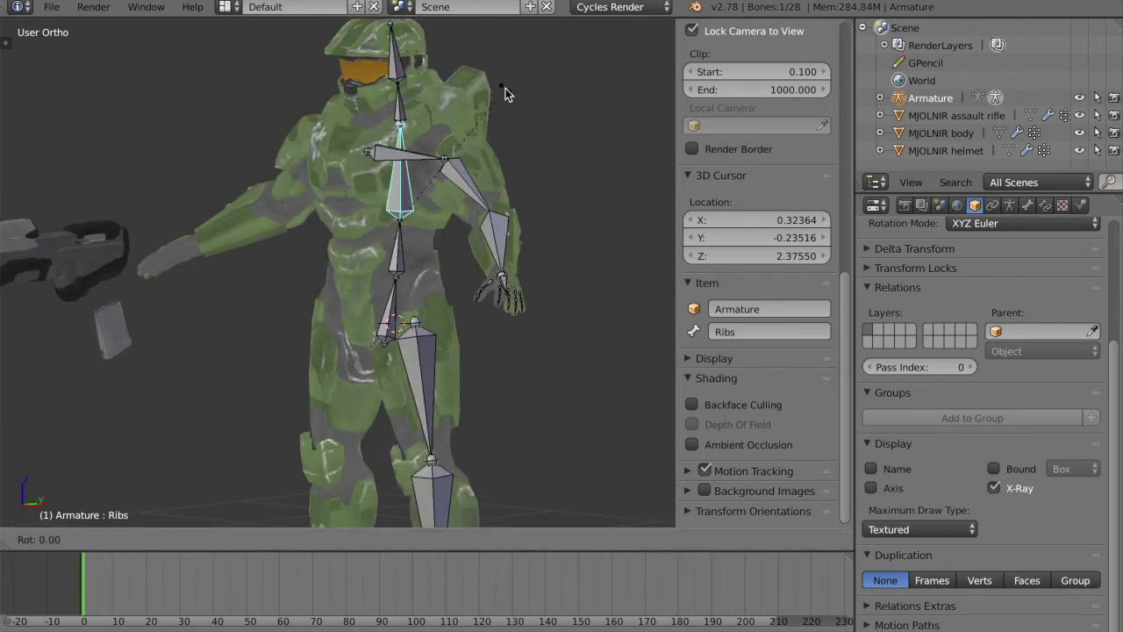
{"action": "key", "text": "x"}
{"action": "left_click", "coordinate": [565, 159]}
{"action": "key", "text": "ctrl+z"}
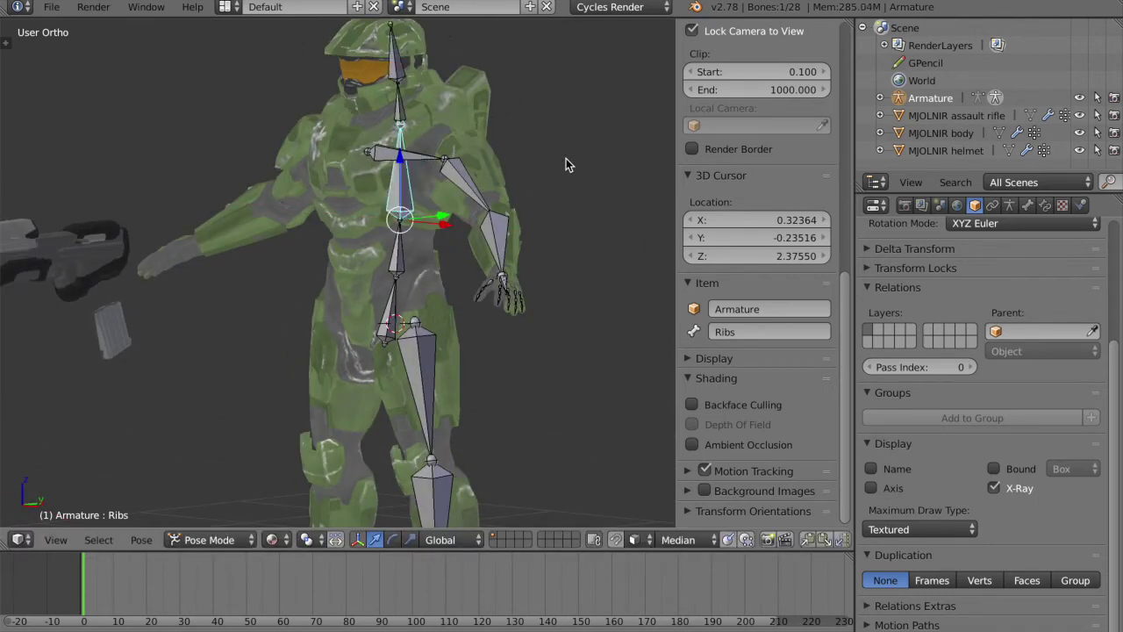
{"action": "scroll", "coordinate": [566, 159], "scroll_direction": "up", "scroll_amount": 5}
{"action": "scroll", "coordinate": [488, 174], "scroll_direction": "down", "scroll_amount": 5}
{"action": "scroll", "coordinate": [489, 173], "scroll_direction": "left", "scroll_amount": 7}
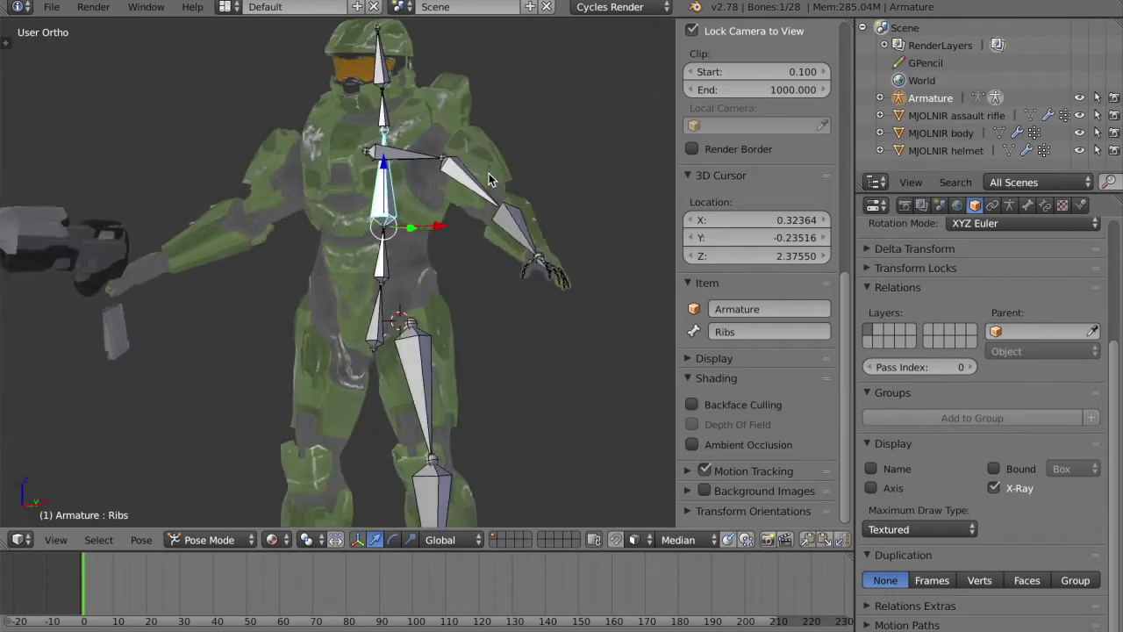
Test-rotate the Ribs and Clavicle.L bones together in the right side view, and undo the rotation and the added selection
{"action": "scroll", "coordinate": [489, 174], "scroll_direction": "right", "scroll_amount": 6}
{"action": "scroll", "coordinate": [489, 174], "scroll_direction": "left", "scroll_amount": 4}
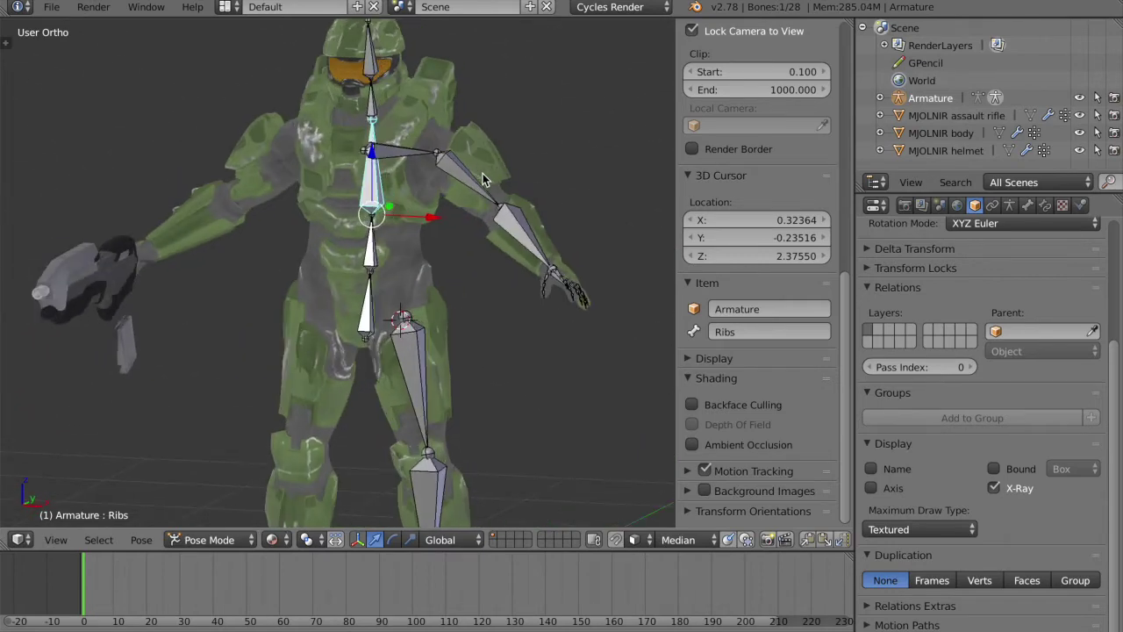
{"action": "key", "text": "KP_6"}
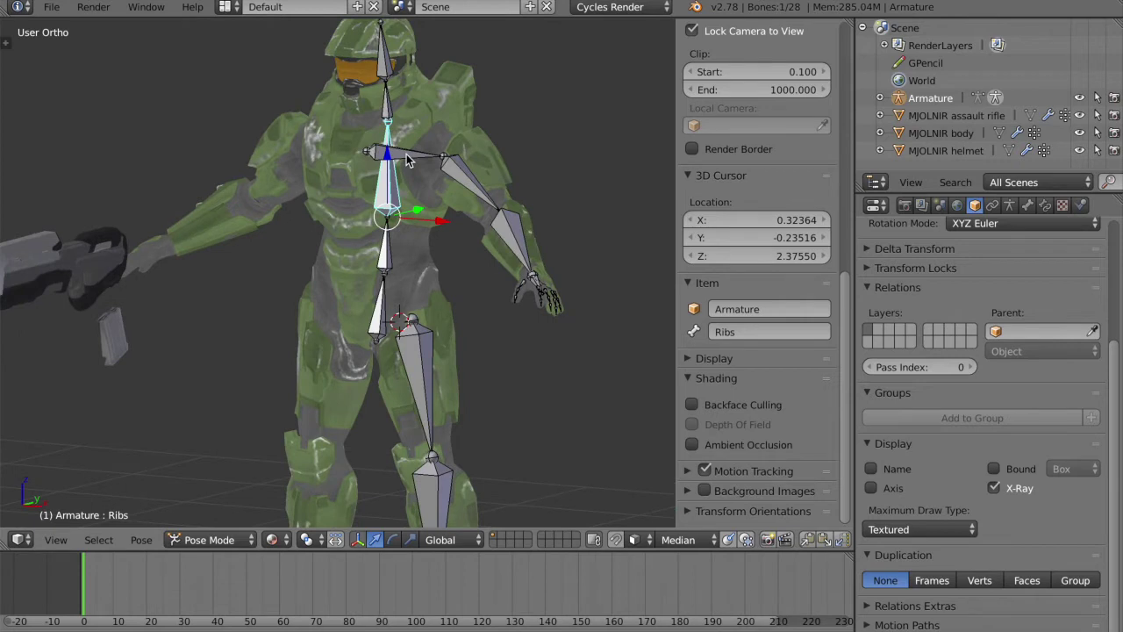
{"action": "key", "text": "KP_3"}
{"action": "right_click", "coordinate": [360, 158]}
{"action": "key", "text": "r"}
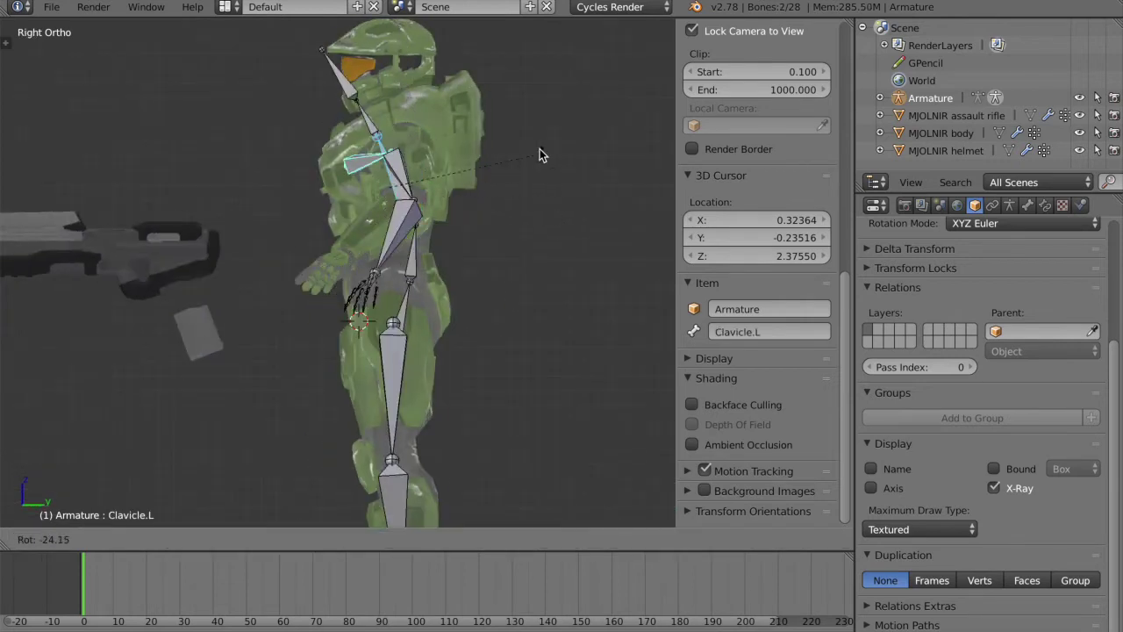
{"action": "left_click", "coordinate": [533, 115]}
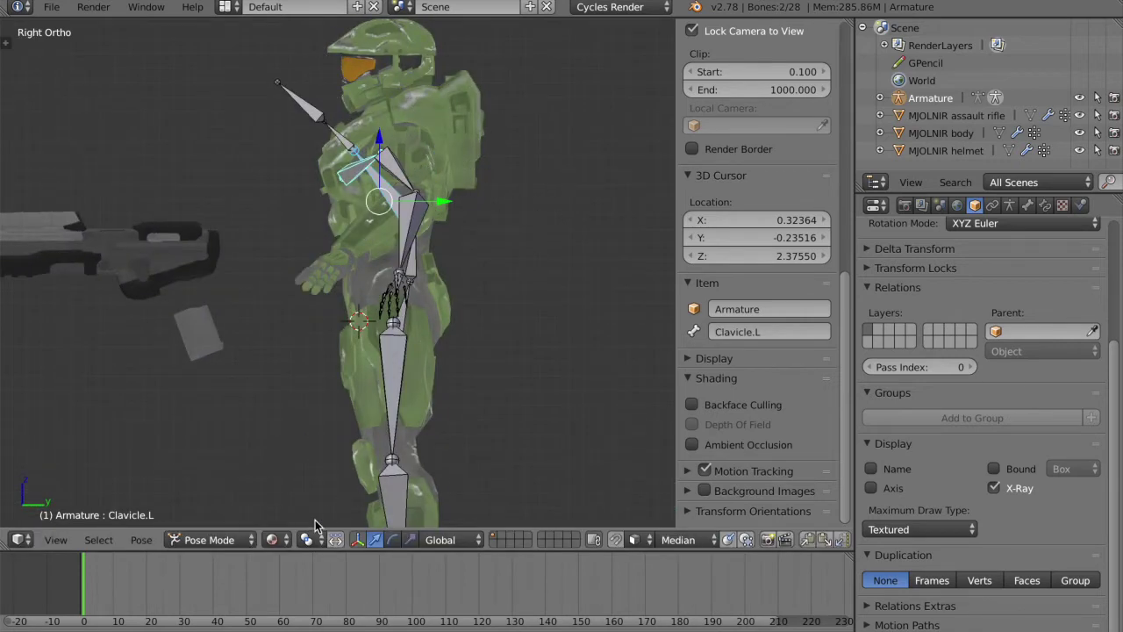
{"action": "key", "text": "ctrl+z"}
{"action": "scroll", "coordinate": [558, 234], "scroll_direction": "up", "scroll_amount": 5}
{"action": "key", "text": "ctrl+z"}
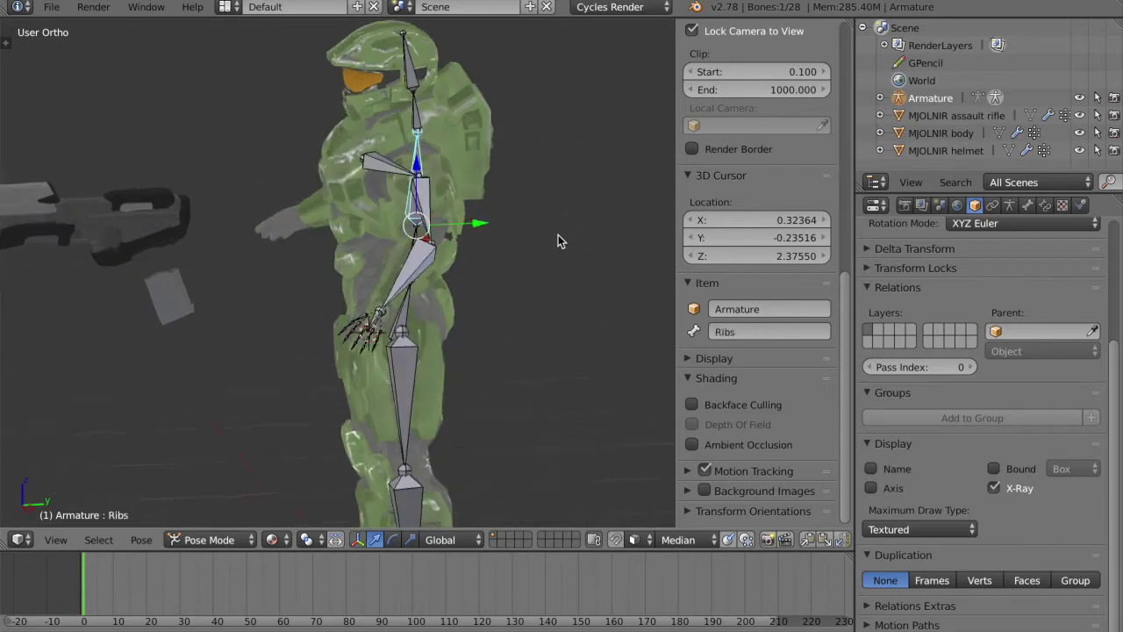
Deselect all bones and save the file over the existing version
{"action": "scroll", "coordinate": [558, 234], "scroll_direction": "left", "scroll_amount": 10}
{"action": "key", "text": "a"}
{"action": "key", "text": "ctrl+s"}
{"action": "left_click", "coordinate": [531, 285]}
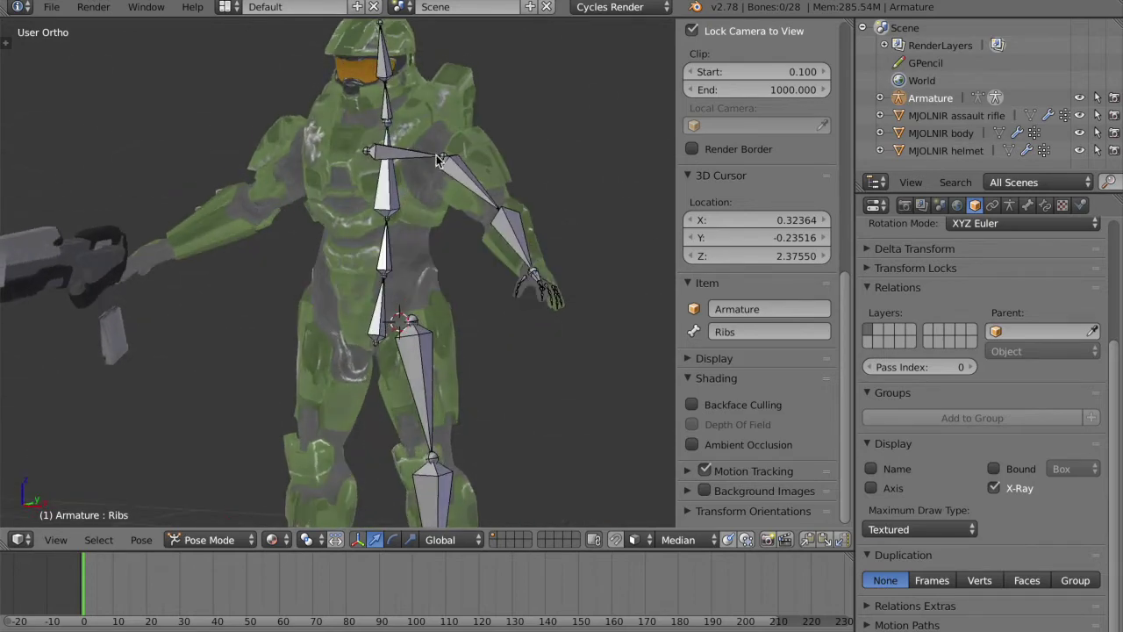
Select Clavicle.L, switch the armature to Edit Mode, and add Ribs to the selection as the active bone
{"action": "key", "text": "KP_1"}
{"action": "right_click", "coordinate": [377, 153]}
{"action": "middle_click_drag", "start_coordinate": [514, 167], "coordinate": [517, 171]}
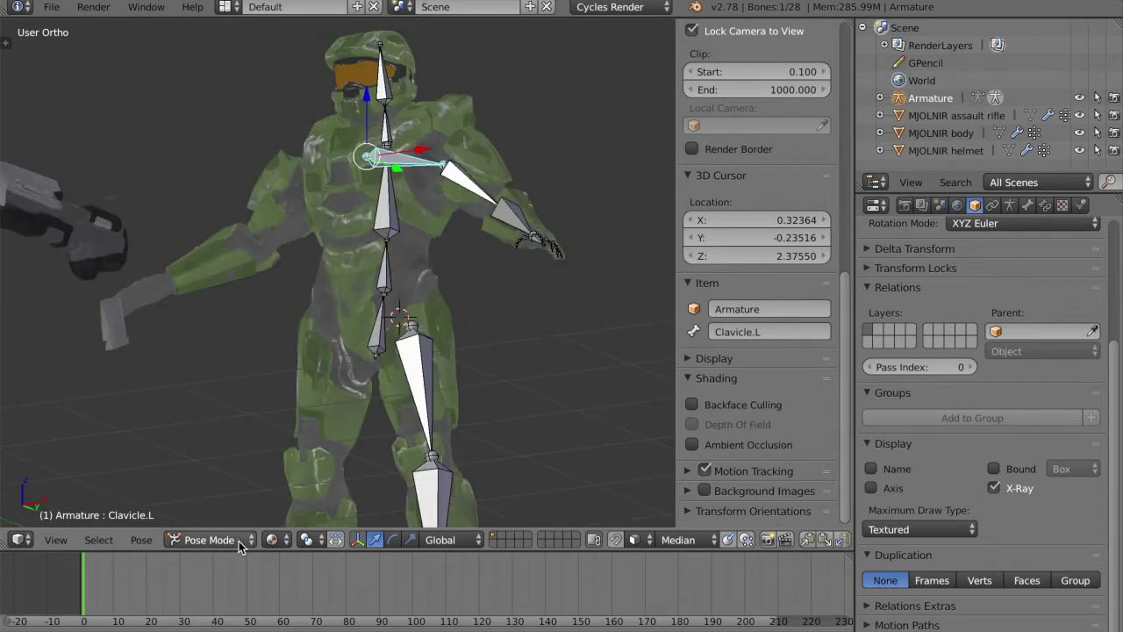
{"action": "left_click", "coordinate": [209, 539]}
{"action": "left_click", "coordinate": [215, 499]}
{"action": "middle_click_drag", "start_coordinate": [433, 351], "coordinate": [394, 150]}
{"action": "right_click", "coordinate": [382, 178], "text": "shift"}
Try parenting Clavicle.L to Ribs with the Connected option, and undo it
{"action": "key", "text": "ctrl+p"}
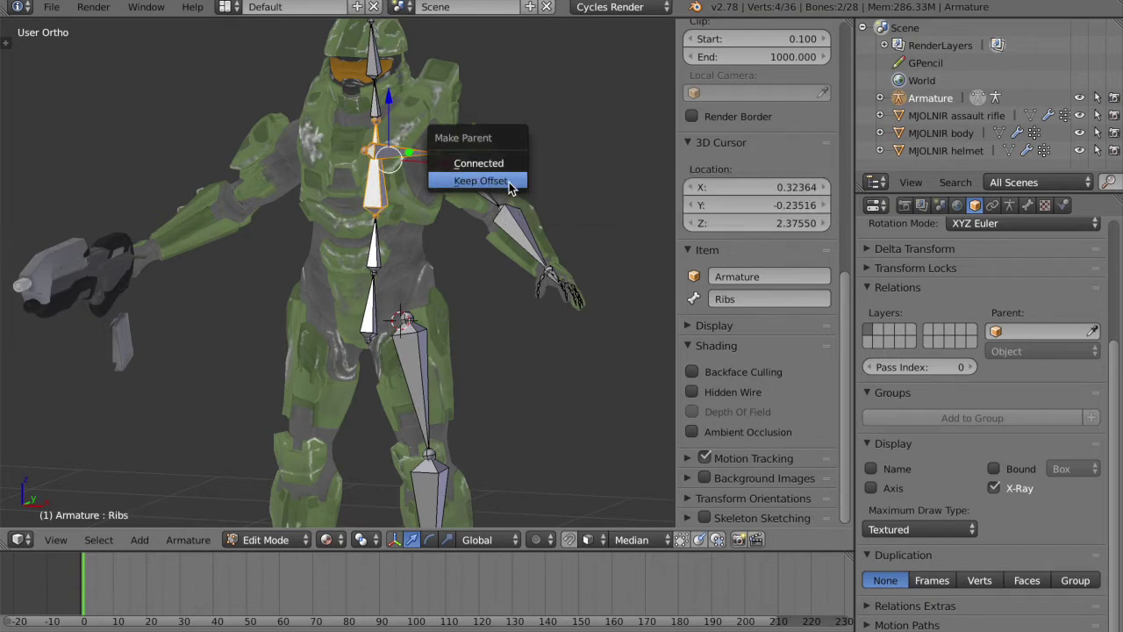
{"action": "left_click", "coordinate": [509, 164]}
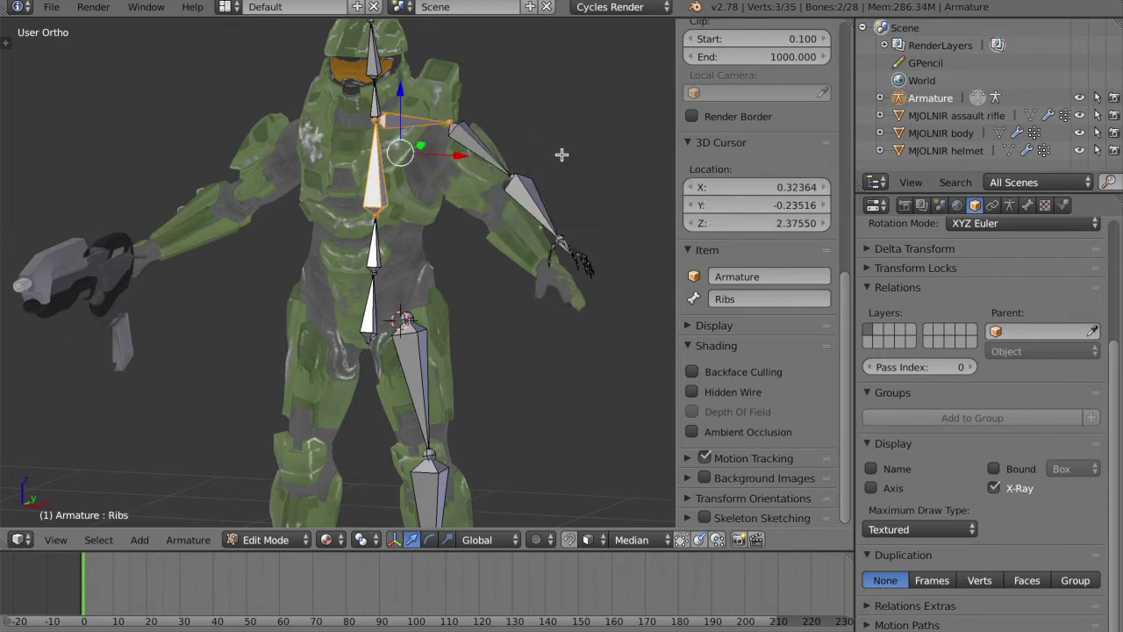
{"action": "key", "text": "ctrl+z"}
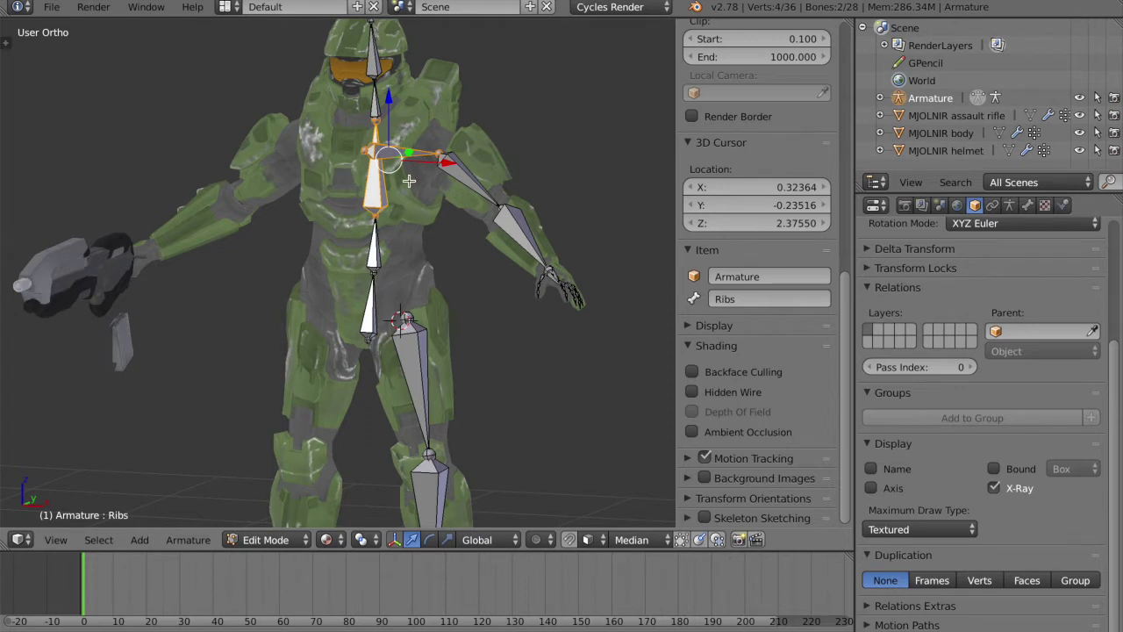
Parent Clavicle.L to the Ribs bone with the Keep Offset option
{"action": "key", "text": "ctrl+p"}
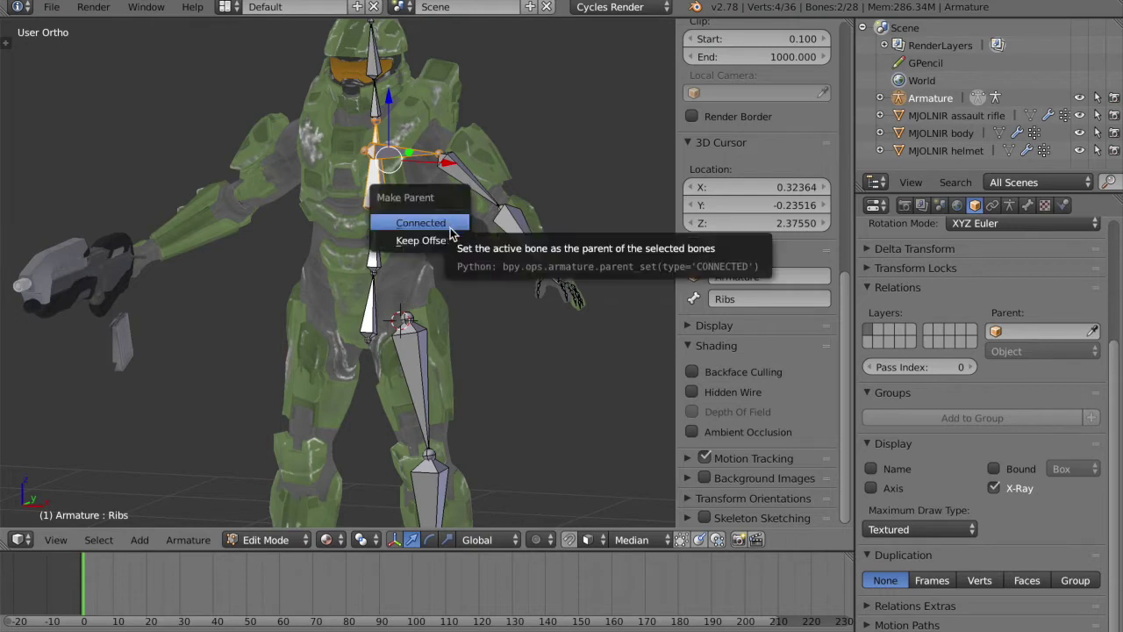
{"action": "left_click", "coordinate": [451, 237]}
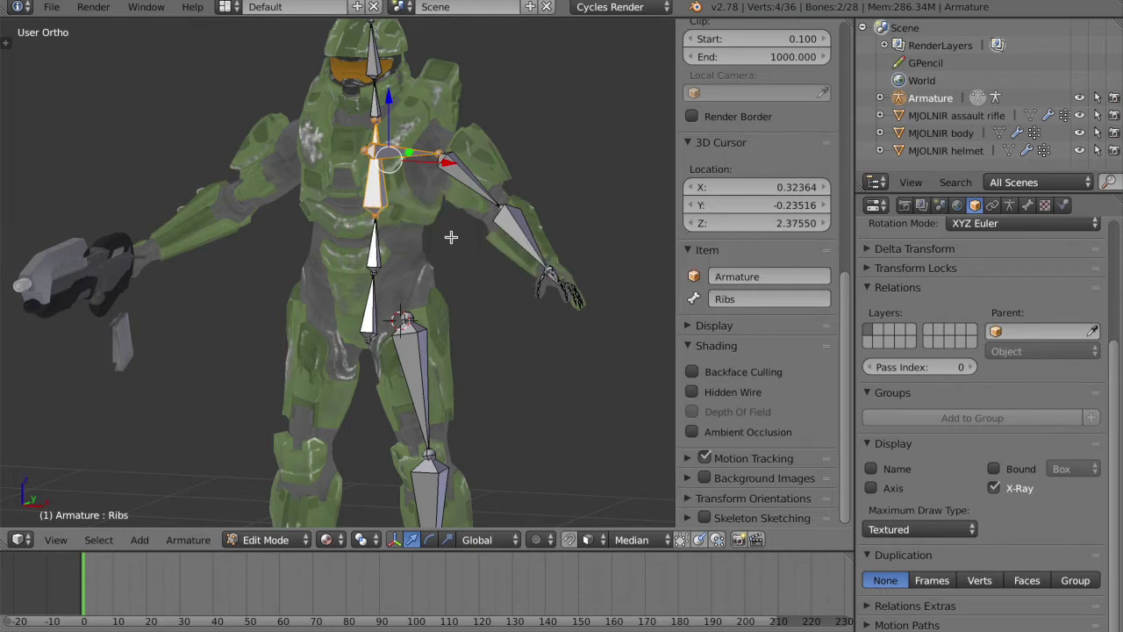
Switch to Pose Mode, test-rotate the Ribs bone in the right side view to check that the arm follows, and undo the rotation
{"action": "left_click", "coordinate": [293, 542]}
{"action": "left_click", "coordinate": [302, 483]}
{"action": "key", "text": "KP_3"}
{"action": "key", "text": "r"}
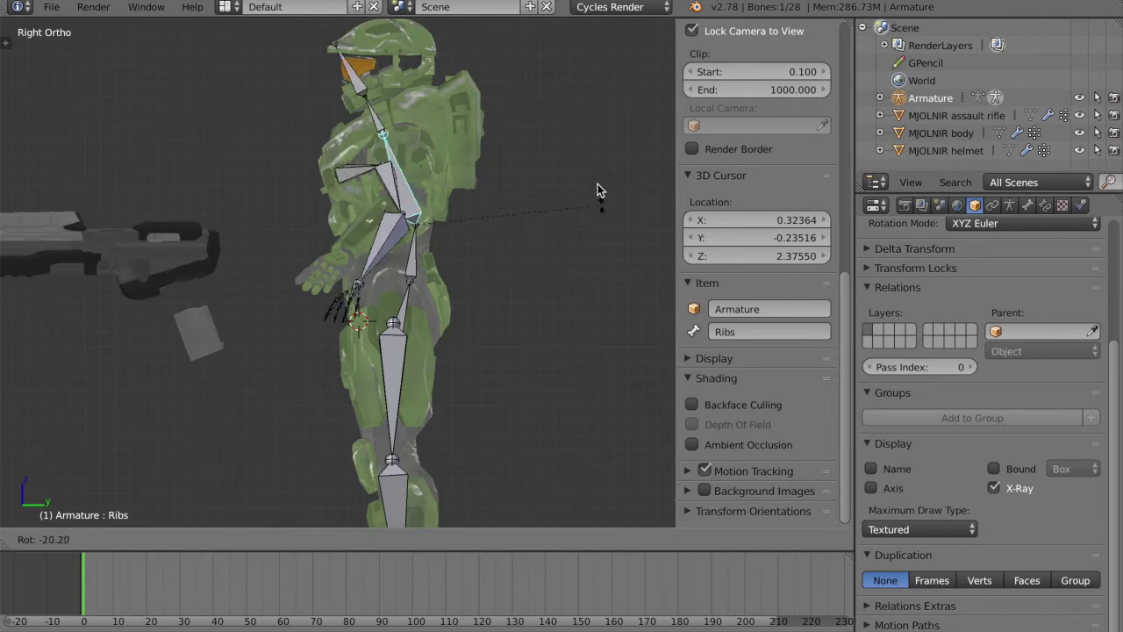
{"action": "left_click", "coordinate": [584, 364]}
{"action": "key", "text": "ctrl+z"}
Switch the armature back to Edit Mode and view the pelvis and left leg bones at an angle
{"action": "key", "text": "Tab"}
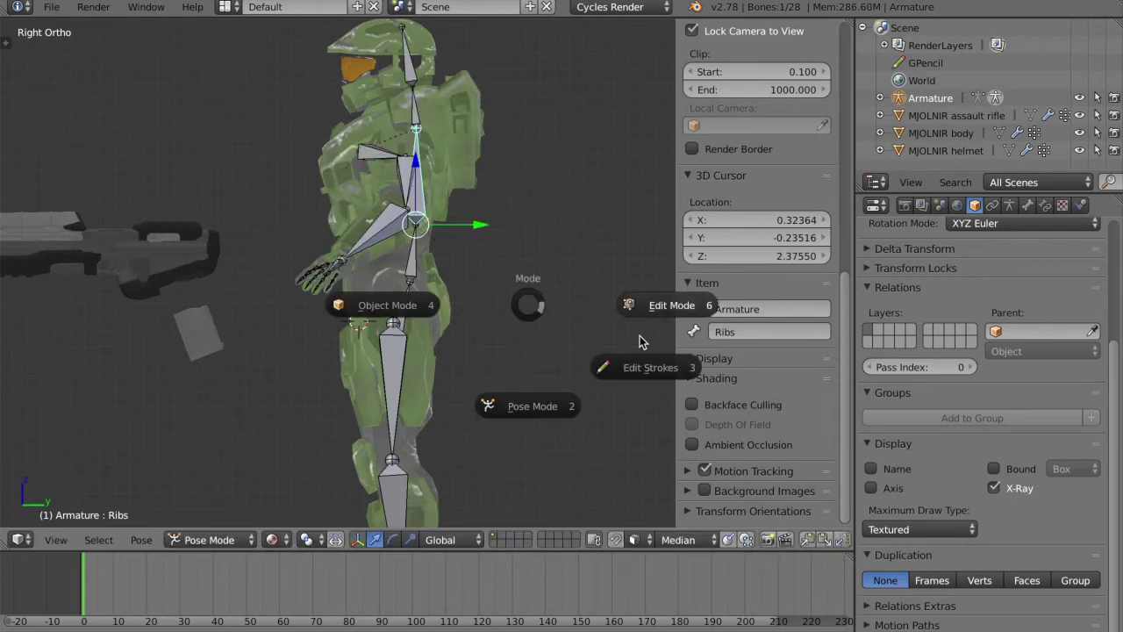
{"action": "left_click", "coordinate": [668, 304]}
{"action": "middle_click_drag", "start_coordinate": [590, 310], "coordinate": [656, 314]}
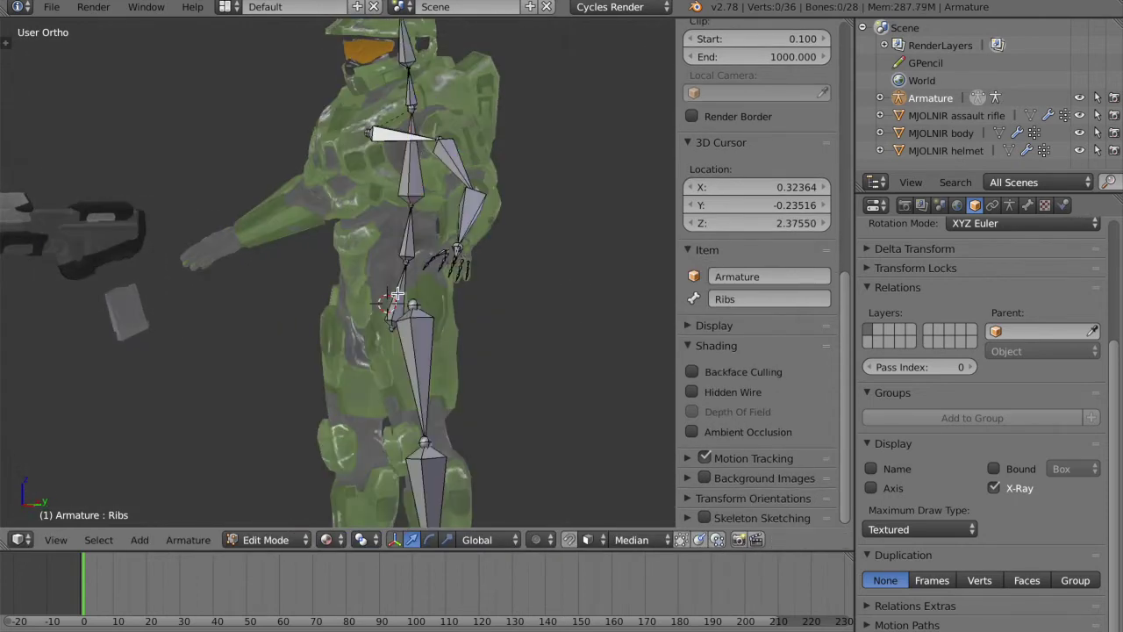
Try parenting the Pelvis bone to Upperleg.L with the Keep Offset option, and clear the selection
{"action": "right_click", "coordinate": [399, 291]}
{"action": "right_click", "coordinate": [418, 332], "text": "shift"}
{"action": "key", "text": "KP_4"}
{"action": "key", "text": "ctrl+p"}
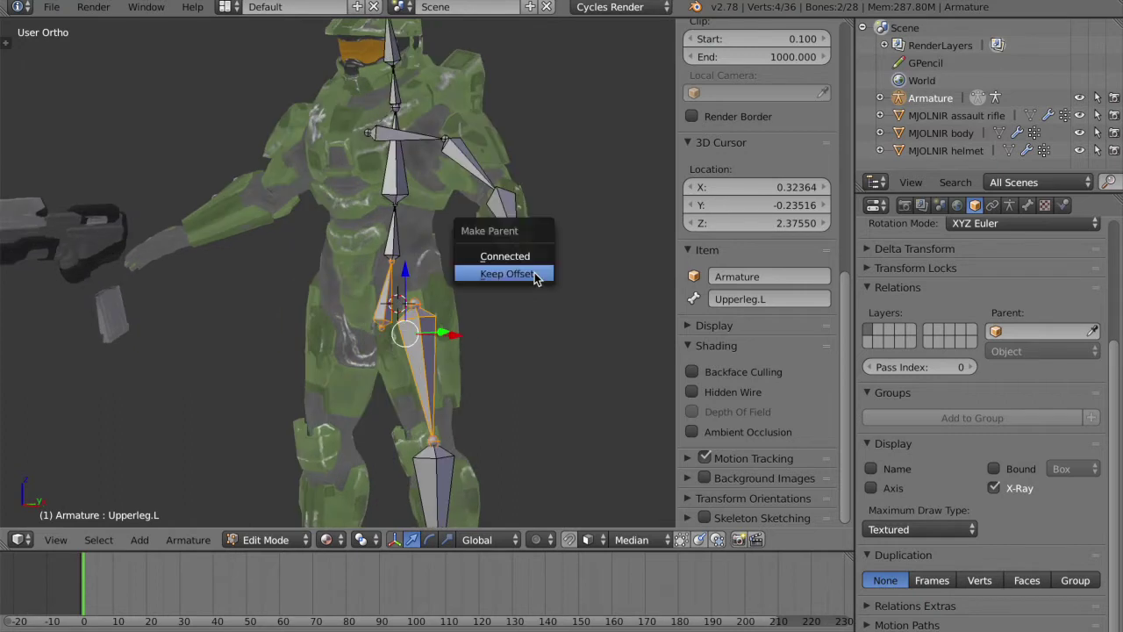
{"action": "left_click", "coordinate": [532, 274]}
{"action": "key", "text": "a"}
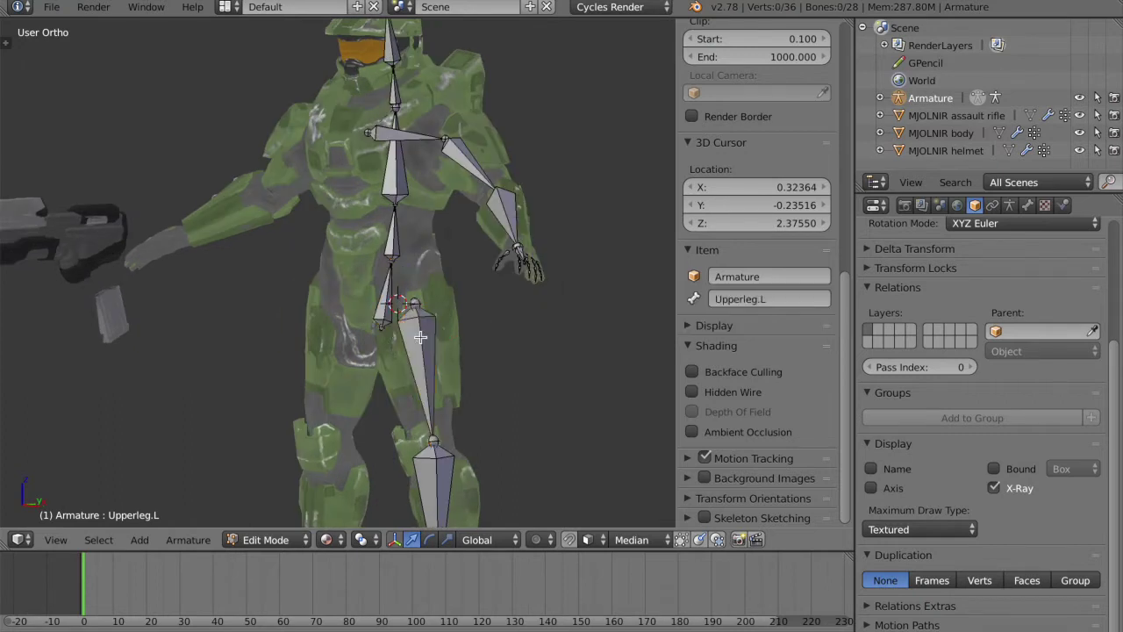
Parent Upperleg.L to the Pelvis bone with the Keep Offset option, making Pelvis the active bone
{"action": "right_click", "coordinate": [427, 335]}
{"action": "right_click", "coordinate": [385, 306], "text": "shift"}
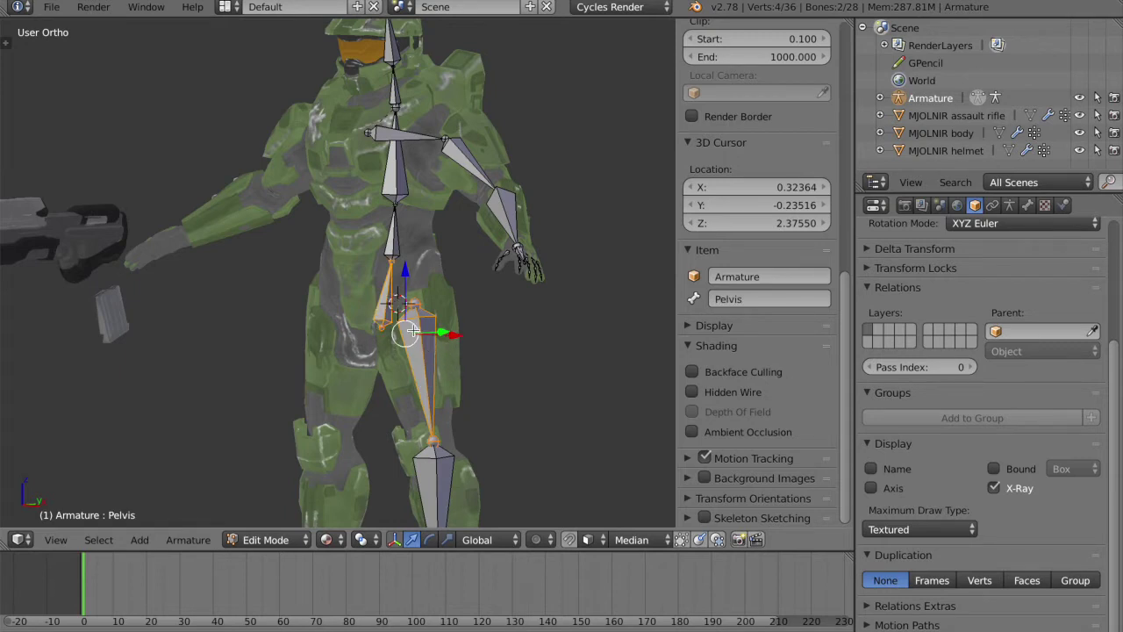
{"action": "key", "text": "ctrl+p"}
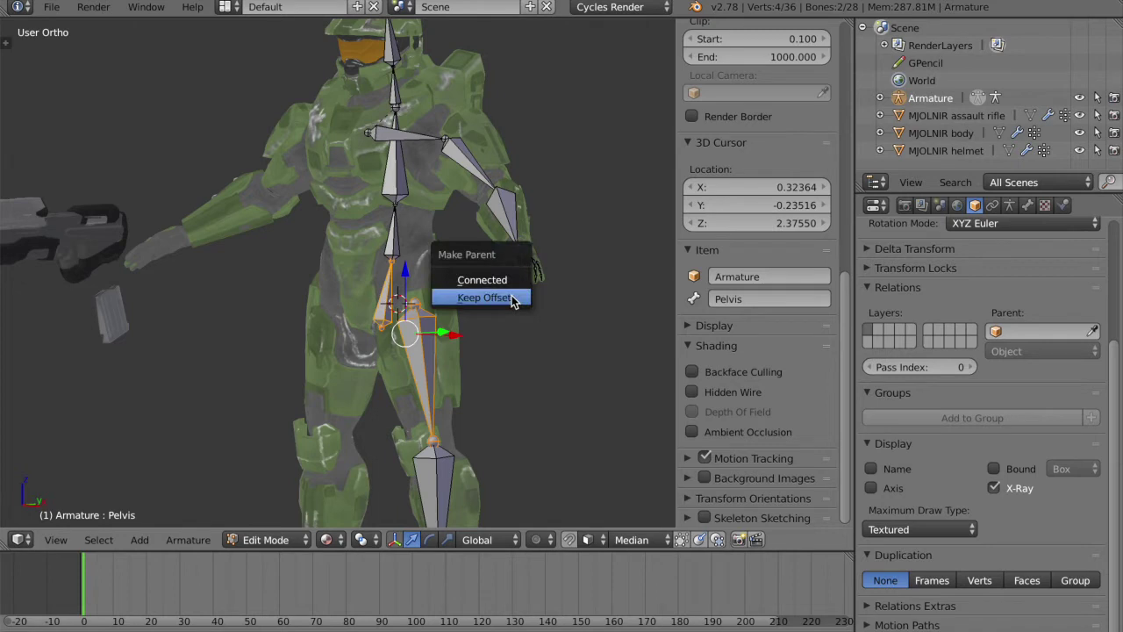
{"action": "left_click", "coordinate": [515, 304]}
Examine how the left leg bones line up with the leg mesh from the front and from above
{"action": "scroll", "coordinate": [512, 299], "scroll_direction": "left", "scroll_amount": 4}
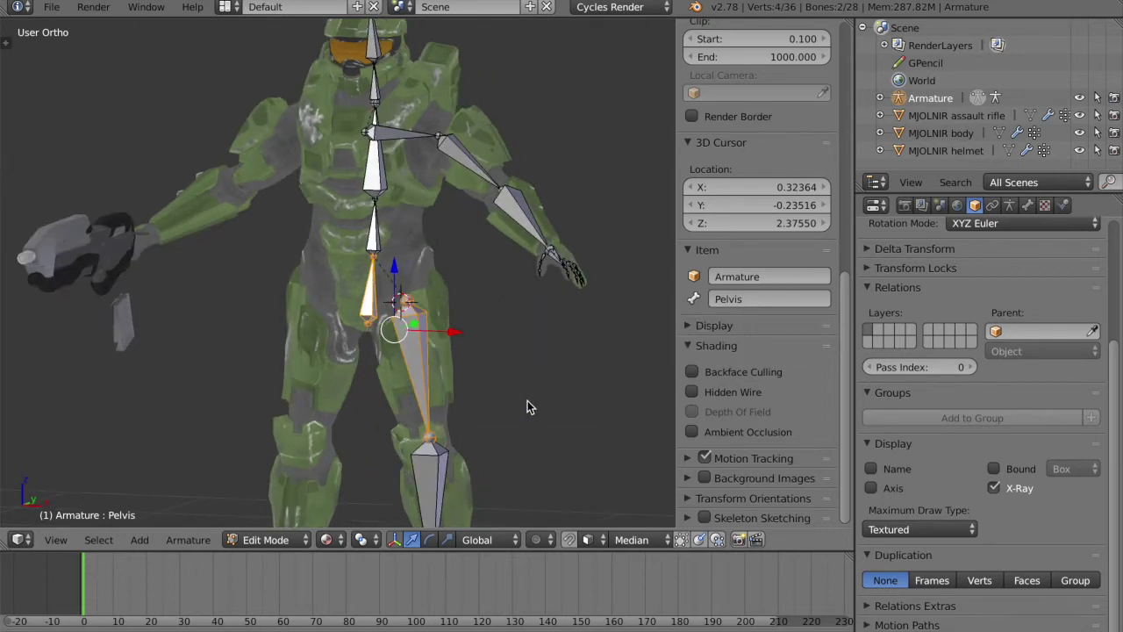
{"action": "scroll", "coordinate": [526, 401], "scroll_direction": "left", "scroll_amount": 5}
{"action": "key", "text": "KP_1"}
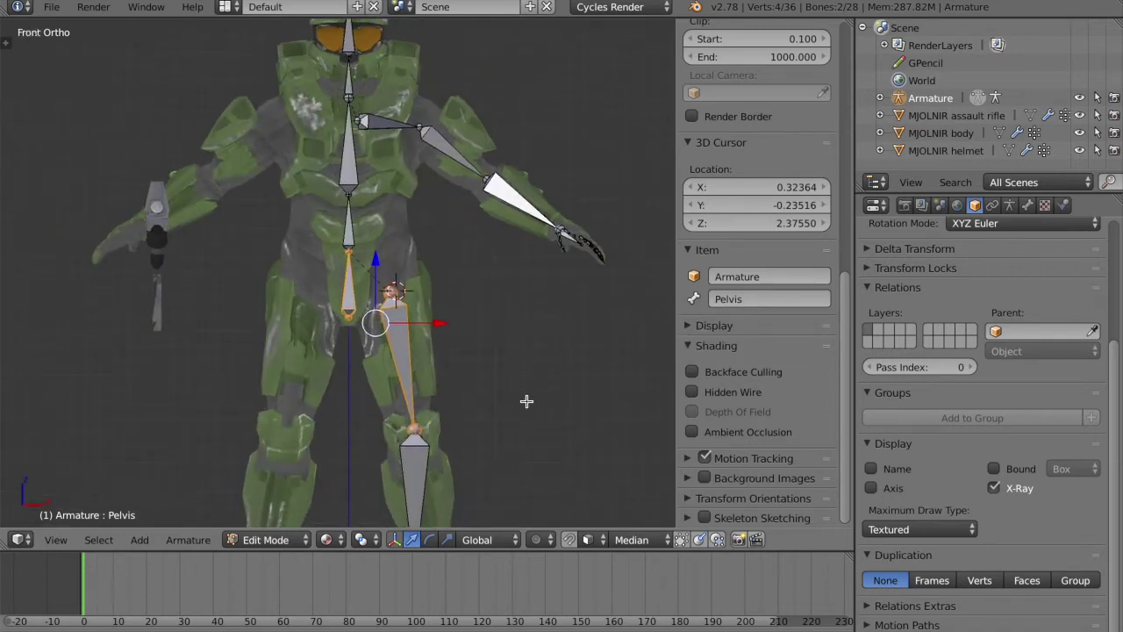
{"action": "scroll", "coordinate": [526, 401], "scroll_direction": "up", "scroll_amount": 1, "text": "shift"}
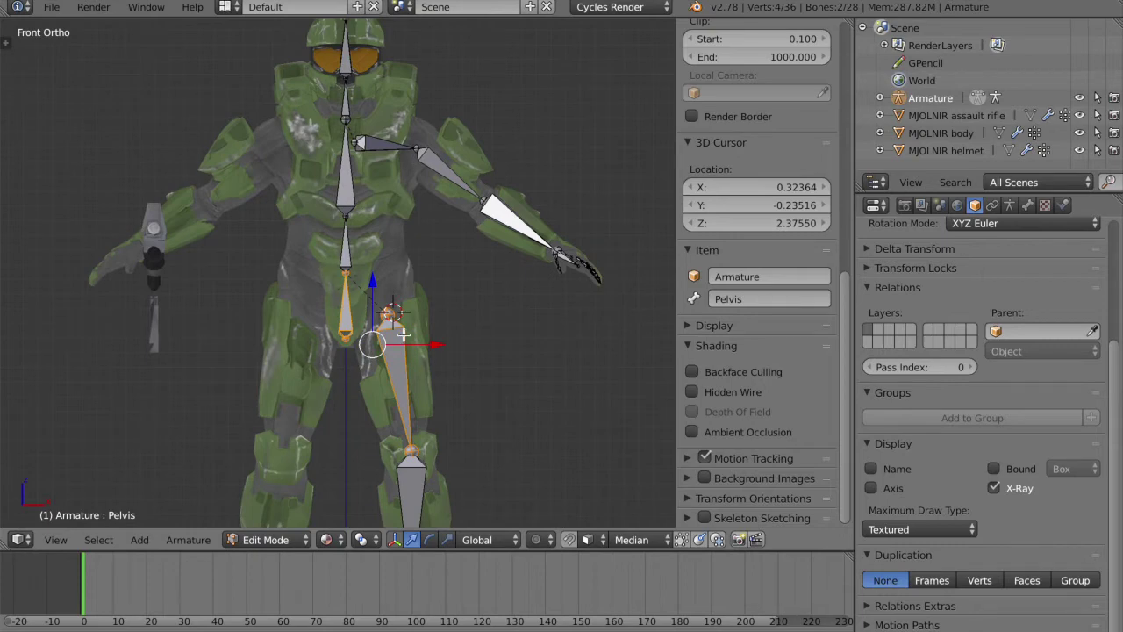
{"action": "scroll", "coordinate": [564, 354], "scroll_direction": "right", "scroll_amount": 8}
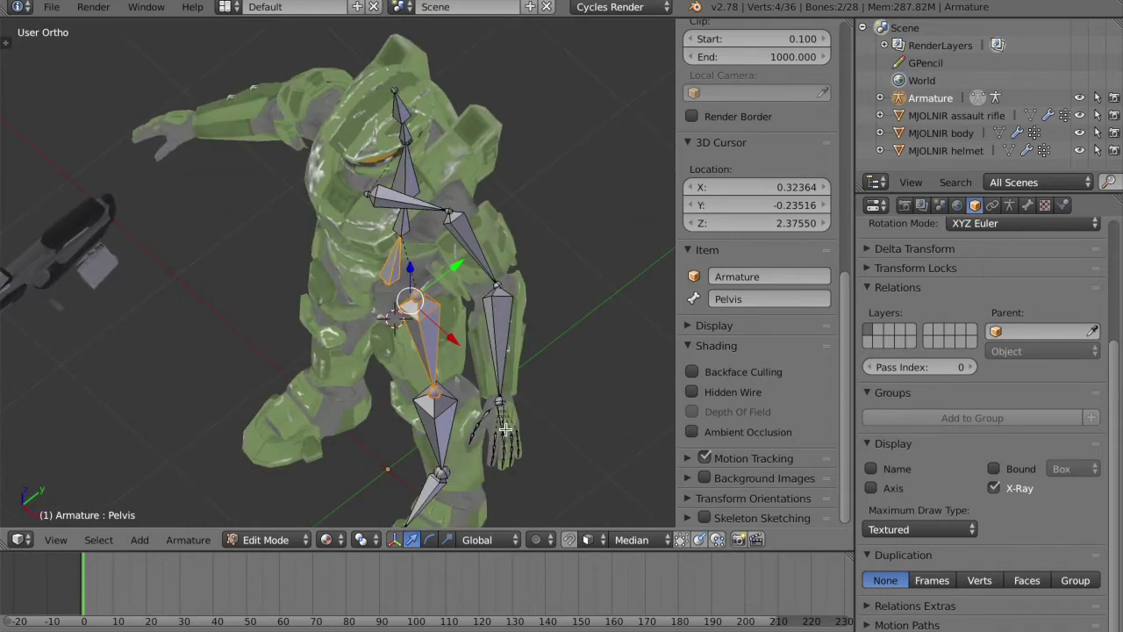
{"action": "scroll", "coordinate": [515, 428], "scroll_direction": "down", "scroll_amount": 6}
{"action": "scroll", "coordinate": [515, 428], "scroll_direction": "down", "scroll_amount": 4, "text": "shift"}
Move the left ankle joint and the foot and toe bones outward along the X axis, toward the middle of the boot
{"action": "key", "text": "KP_1"}
{"action": "scroll", "coordinate": [515, 428], "scroll_direction": "down", "scroll_amount": 2, "text": "shift"}
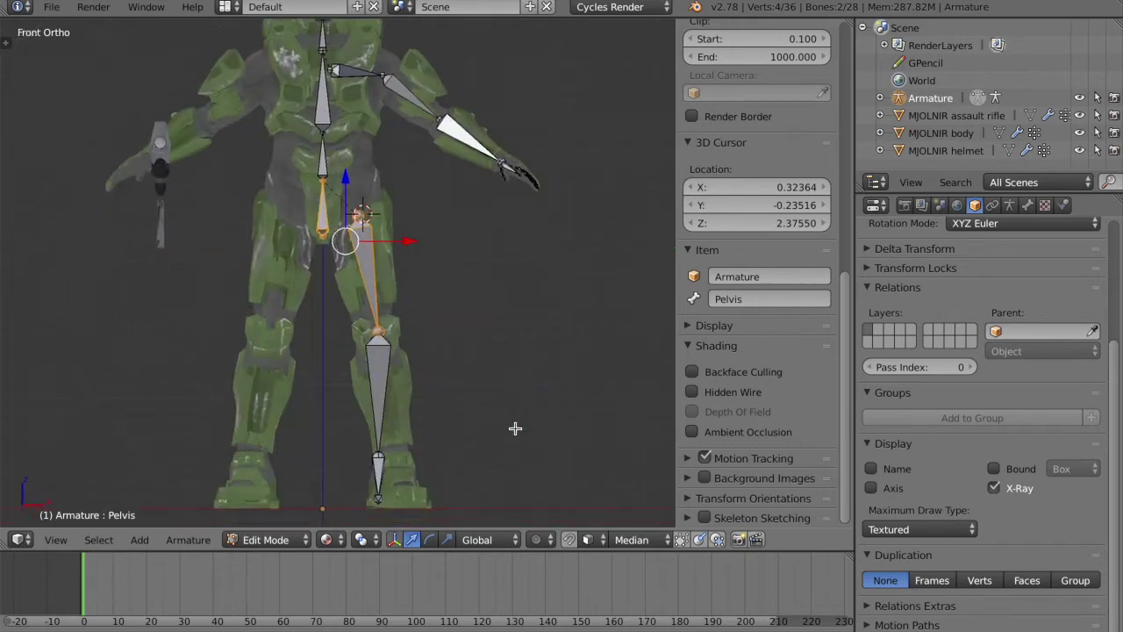
{"action": "key", "text": "a"}
{"action": "key", "text": "b"}
{"action": "left_click_drag", "start_coordinate": [351, 380], "coordinate": [456, 517]}
{"action": "key", "text": "g"}
{"action": "key", "text": "x"}
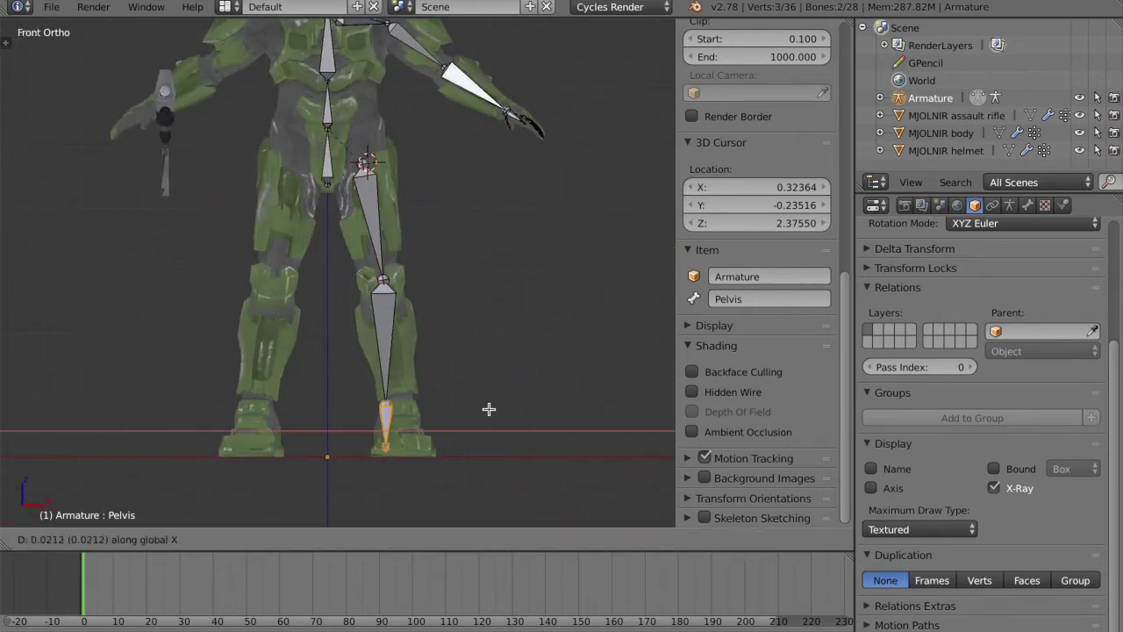
{"action": "left_click", "coordinate": [497, 409]}
{"action": "key", "text": "a"}
Move the left toe bone outward along the X axis toward the middle of the boot, viewed from above
{"action": "scroll", "coordinate": [499, 409], "scroll_direction": "up", "scroll_amount": 1}
{"action": "scroll", "coordinate": [499, 409], "scroll_direction": "up", "scroll_amount": 5}
{"action": "key", "text": "b"}
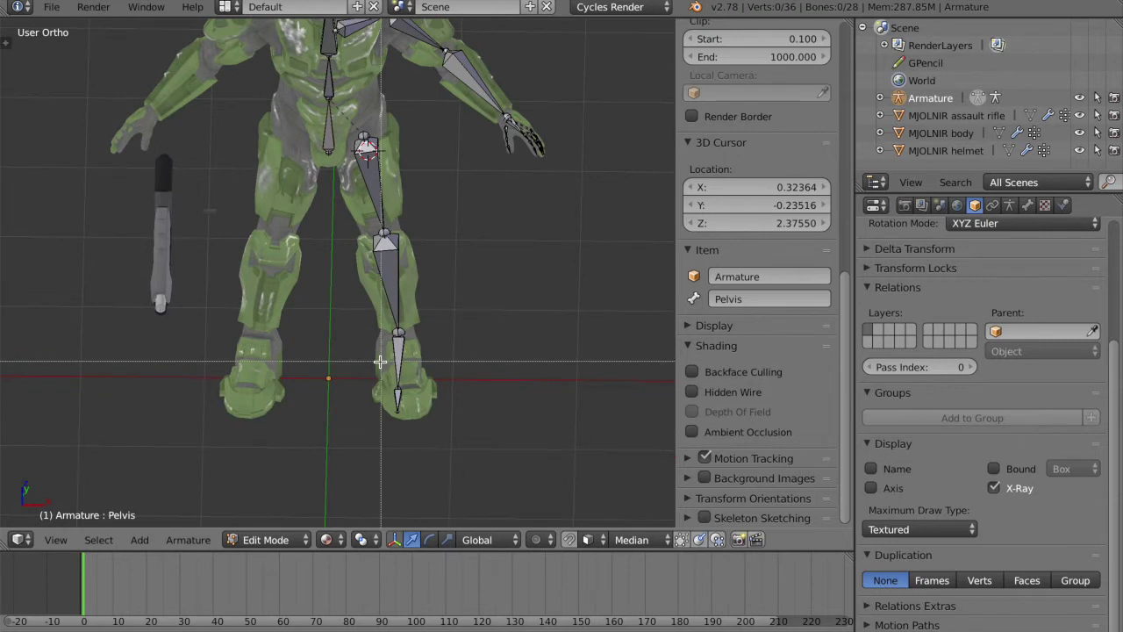
{"action": "left_click_drag", "start_coordinate": [380, 361], "coordinate": [448, 491]}
{"action": "key", "text": "g"}
{"action": "key", "text": "x"}
{"action": "left_click", "coordinate": [502, 416]}
Rotate the left toe bone about the Z axis to follow the boot, nudge it along X, and clear the selection
{"action": "key", "text": "r"}
{"action": "key", "text": "z"}
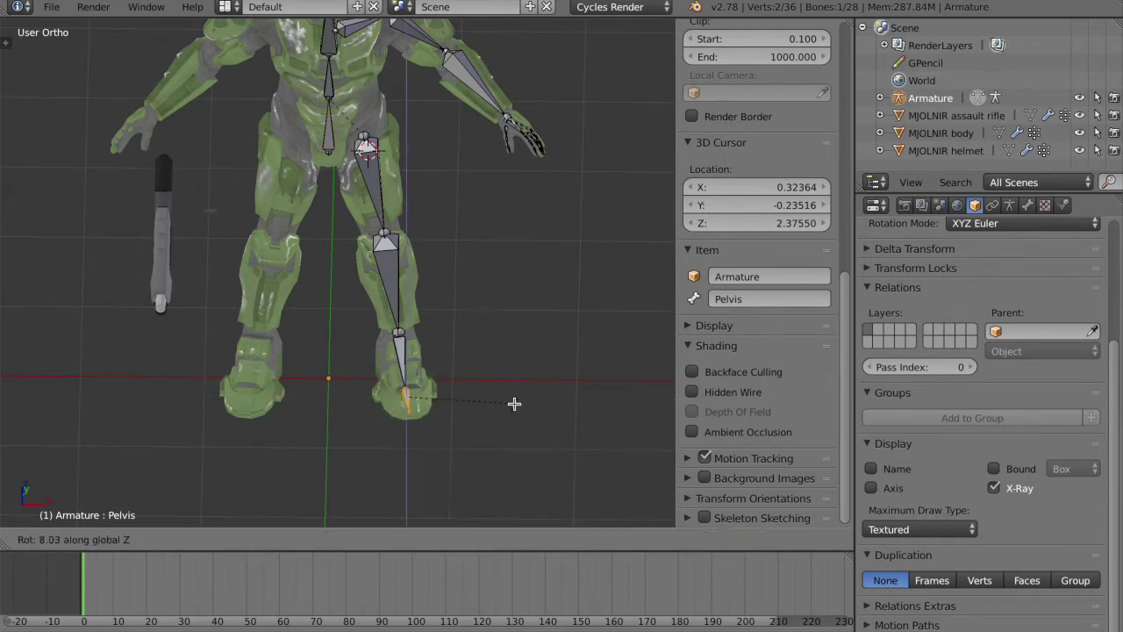
{"action": "left_click", "coordinate": [517, 399]}
{"action": "key", "text": "g"}
{"action": "key", "text": "x"}
{"action": "left_click", "coordinate": [518, 399]}
{"action": "key", "text": "a"}
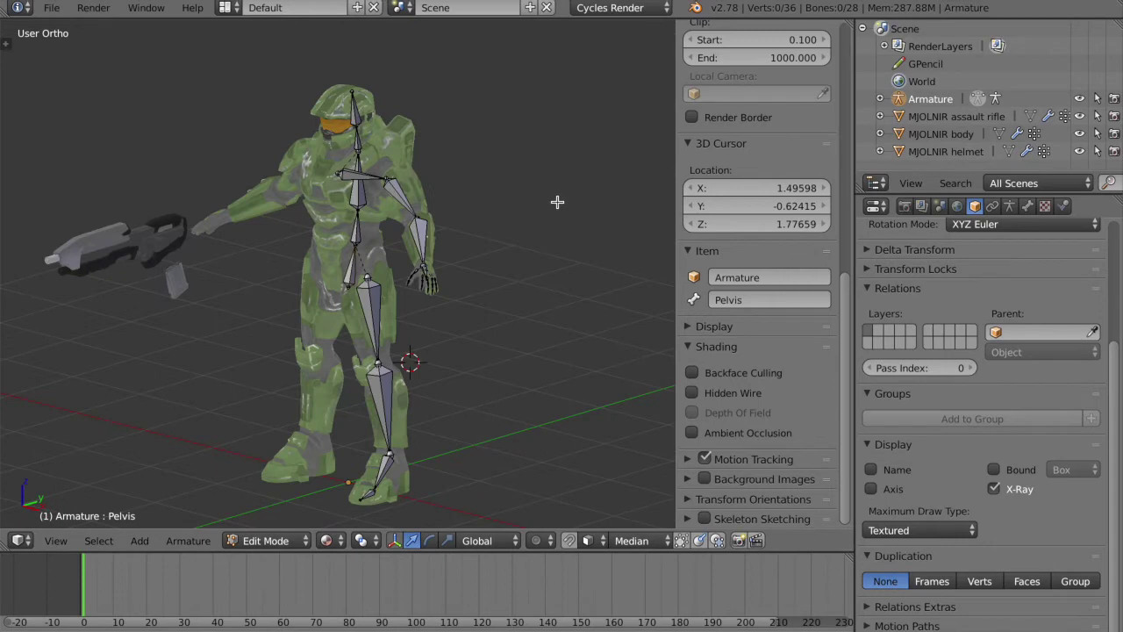
Check the whole armature's alignment with the character from the front and at an angle
{"action": "key", "text": "KP_1"}
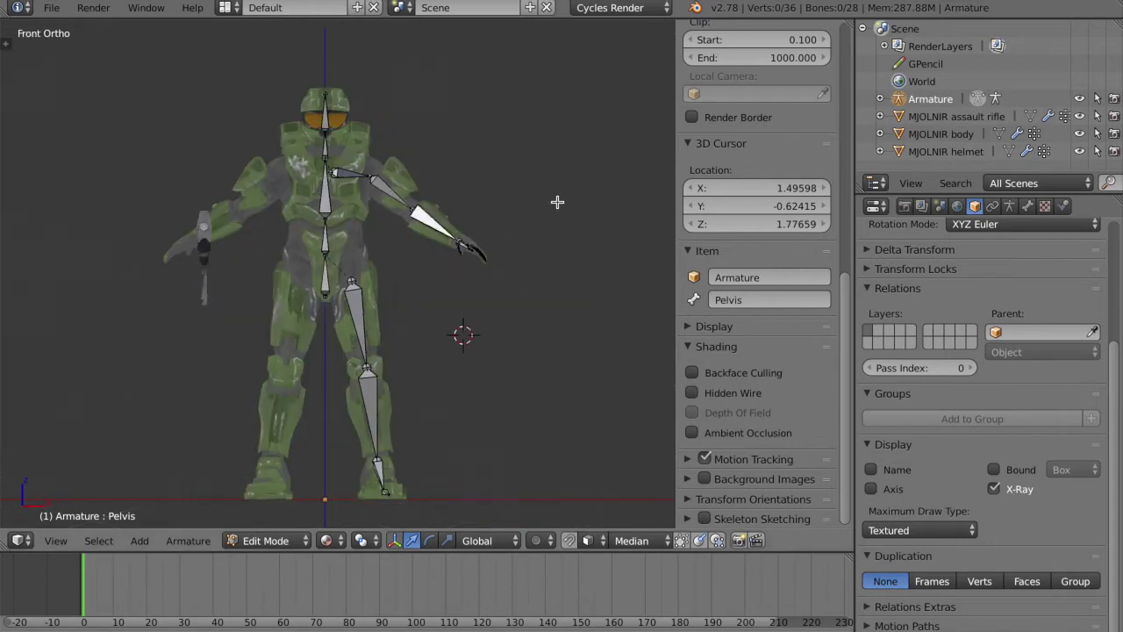
{"action": "scroll", "coordinate": [557, 201], "scroll_direction": "up", "scroll_amount": 1}
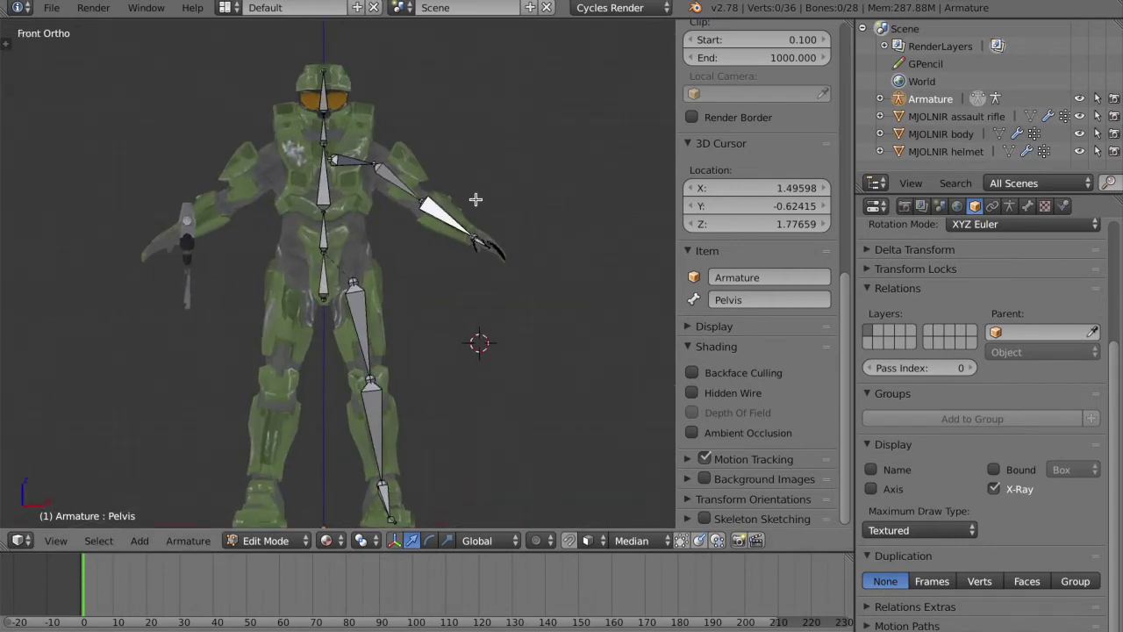
{"action": "scroll", "coordinate": [475, 199], "scroll_direction": "up", "scroll_amount": 2}
{"action": "middle_click_drag", "start_coordinate": [476, 199], "coordinate": [474, 217], "text": "shift"}
{"action": "middle_click_drag", "start_coordinate": [552, 180], "coordinate": [465, 201]}
{"action": "left_click", "coordinate": [288, 542]}
{"action": "left_click", "coordinate": [300, 466]}
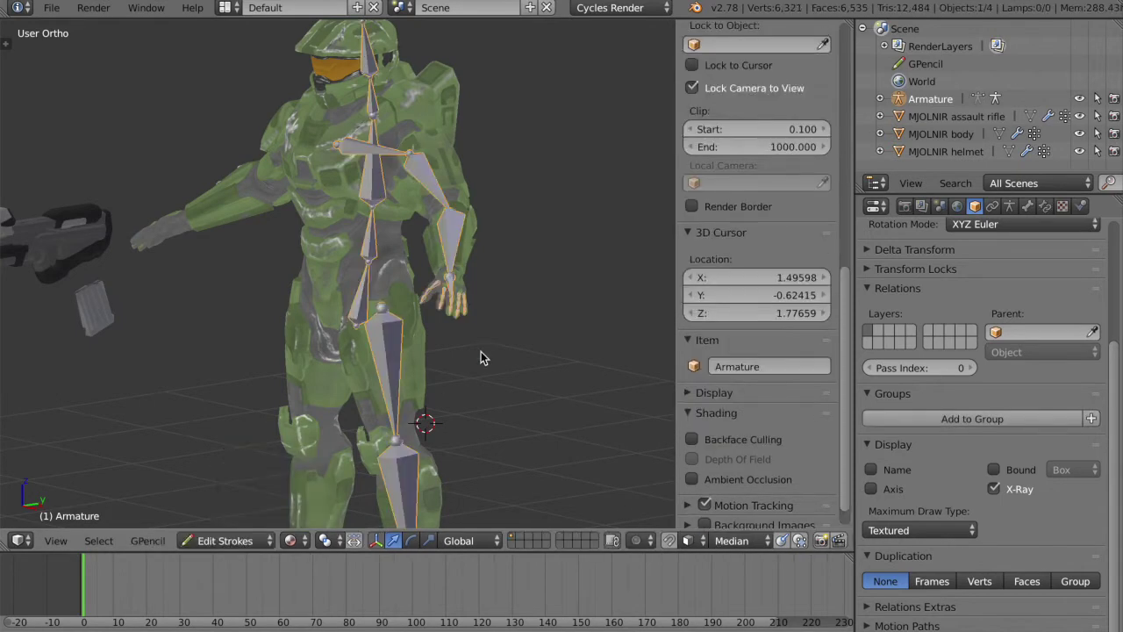
{"action": "middle_click_drag", "start_coordinate": [480, 350], "coordinate": [451, 398], "text": "shift"}
{"action": "left_click", "coordinate": [263, 540]}
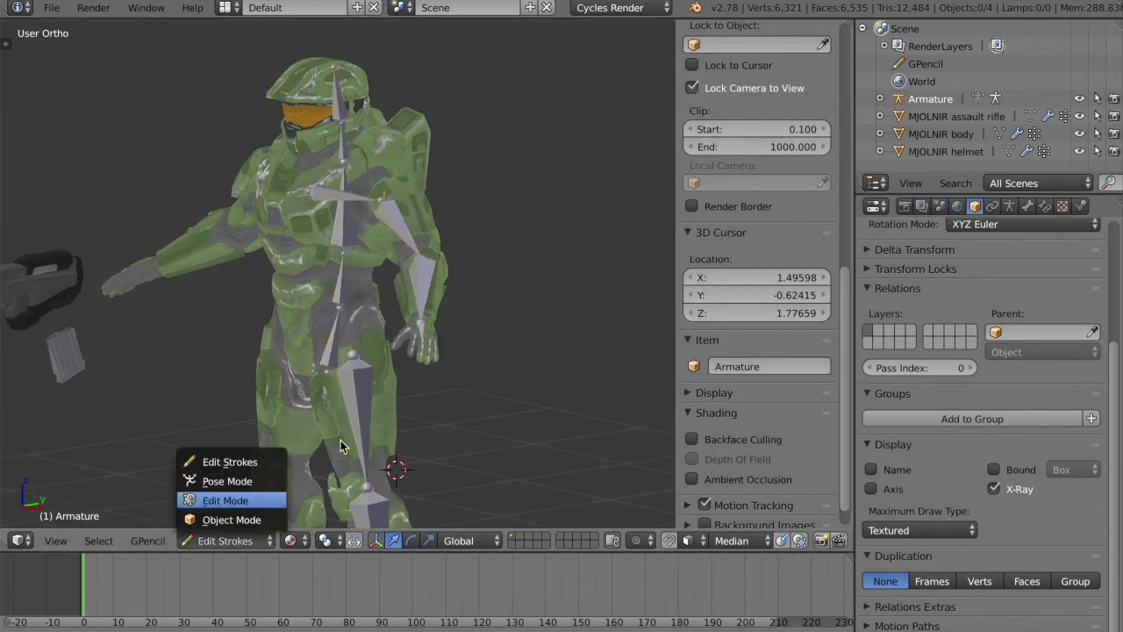
{"action": "left_click", "coordinate": [431, 271]}
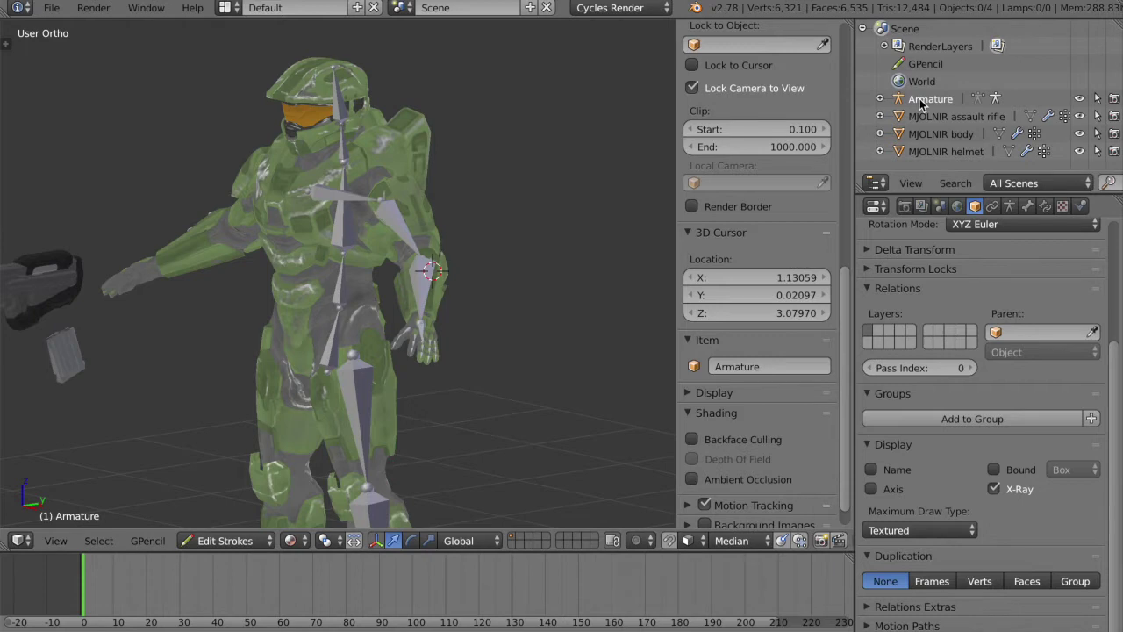
Select the Armature object and switch it to Pose Mode
{"action": "left_click", "coordinate": [920, 101]}
{"action": "left_click", "coordinate": [255, 540]}
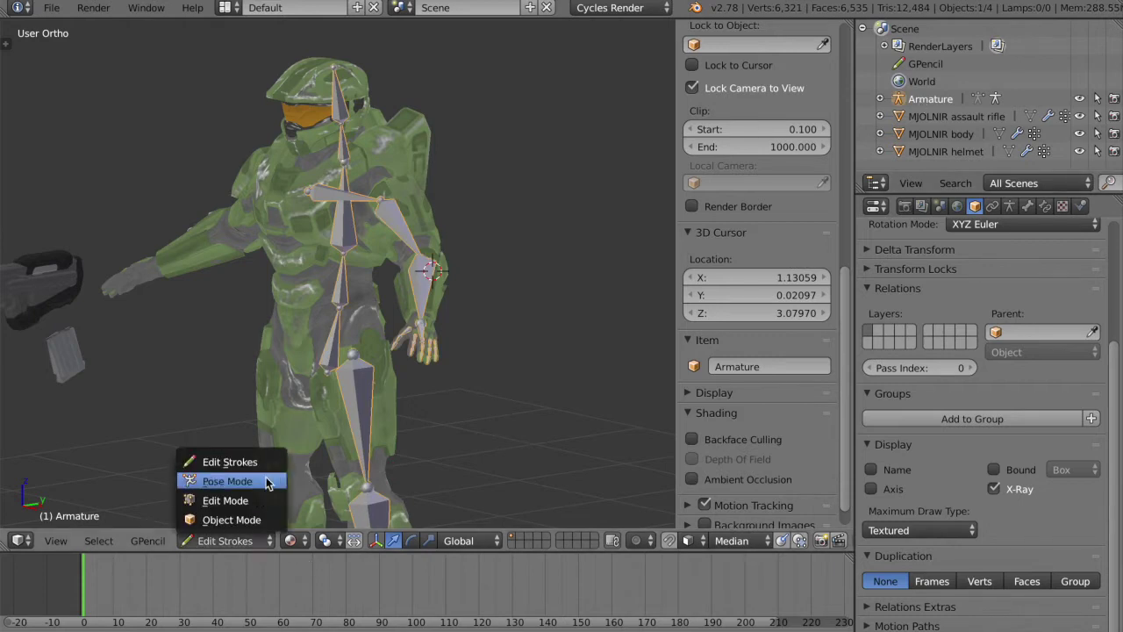
{"action": "left_click", "coordinate": [227, 481]}
{"action": "middle_click_drag", "start_coordinate": [502, 314], "coordinate": [443, 286]}
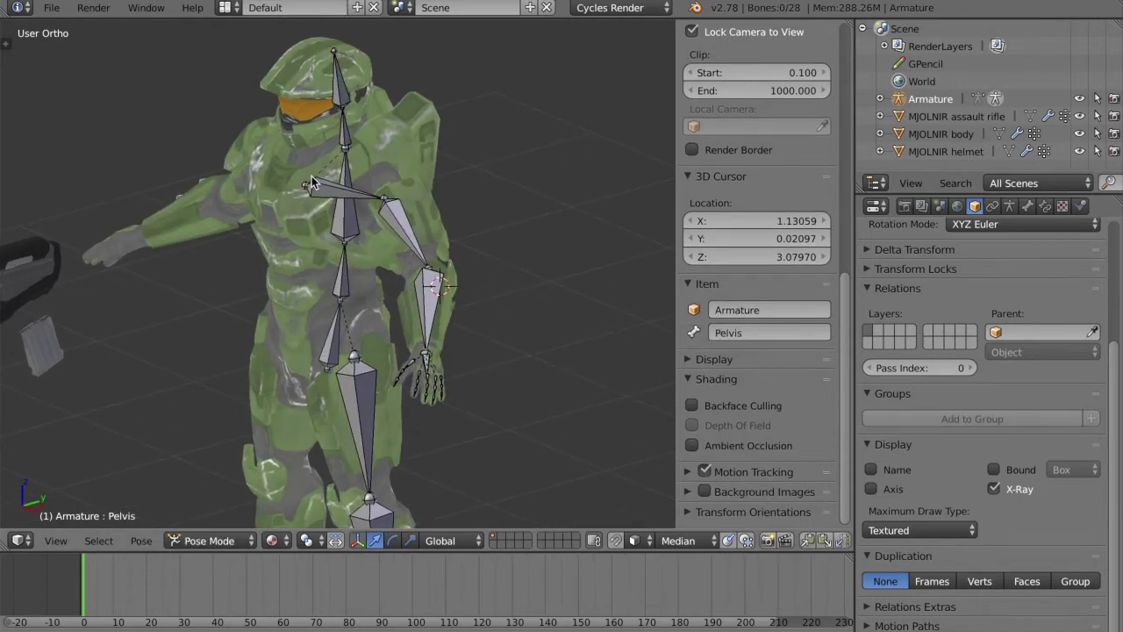
Test the Ribs bone by rotating it backward about 16 degrees in the right side view
{"action": "right_click", "coordinate": [346, 223]}
{"action": "key", "text": "KP_3"}
{"action": "key", "text": "r"}
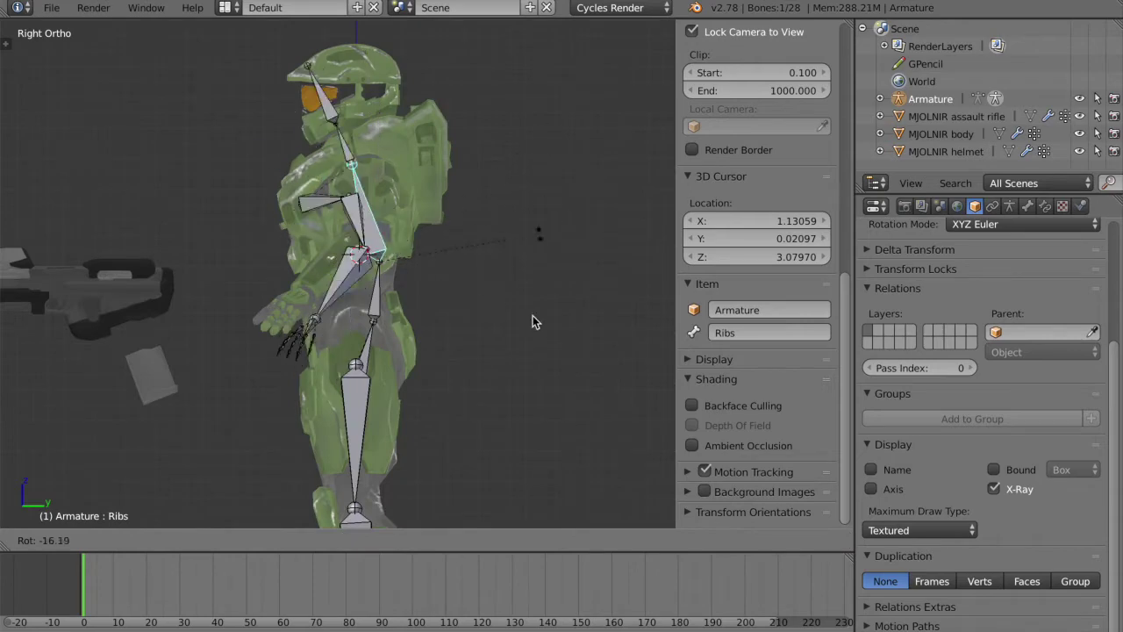
{"action": "left_click", "coordinate": [530, 338]}
{"action": "middle_click_drag", "start_coordinate": [530, 340], "coordinate": [336, 237]}
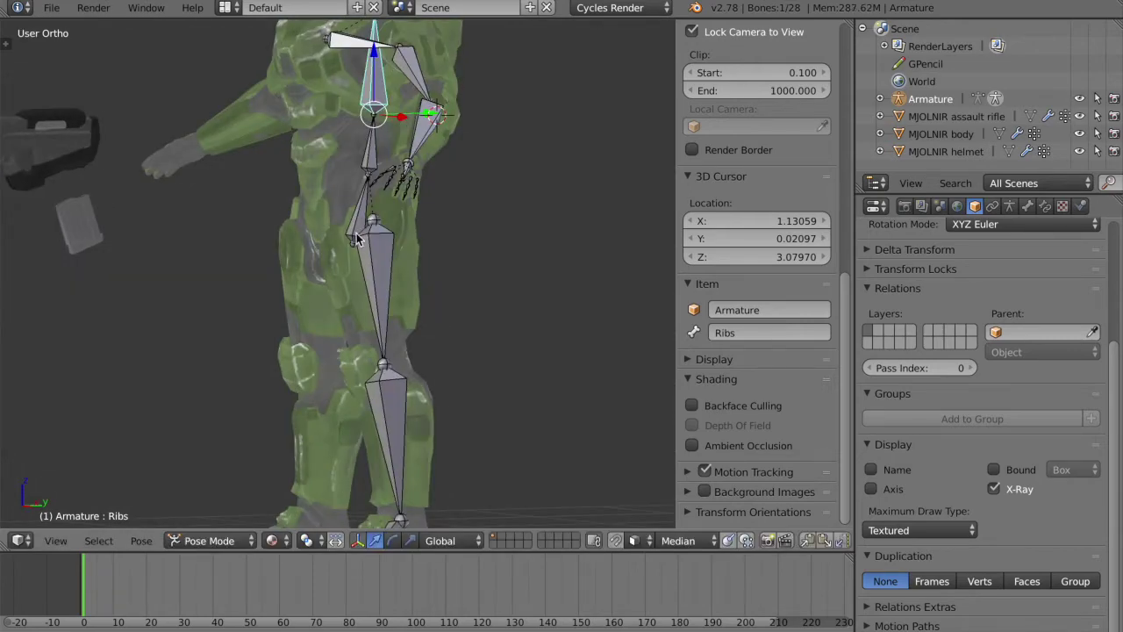
Return to the armature's Pose Mode and select its Pelvis bone
{"action": "right_click", "coordinate": [375, 248]}
{"action": "middle_click_drag", "start_coordinate": [479, 224], "coordinate": [327, 225]}
{"action": "right_click", "coordinate": [390, 241]}
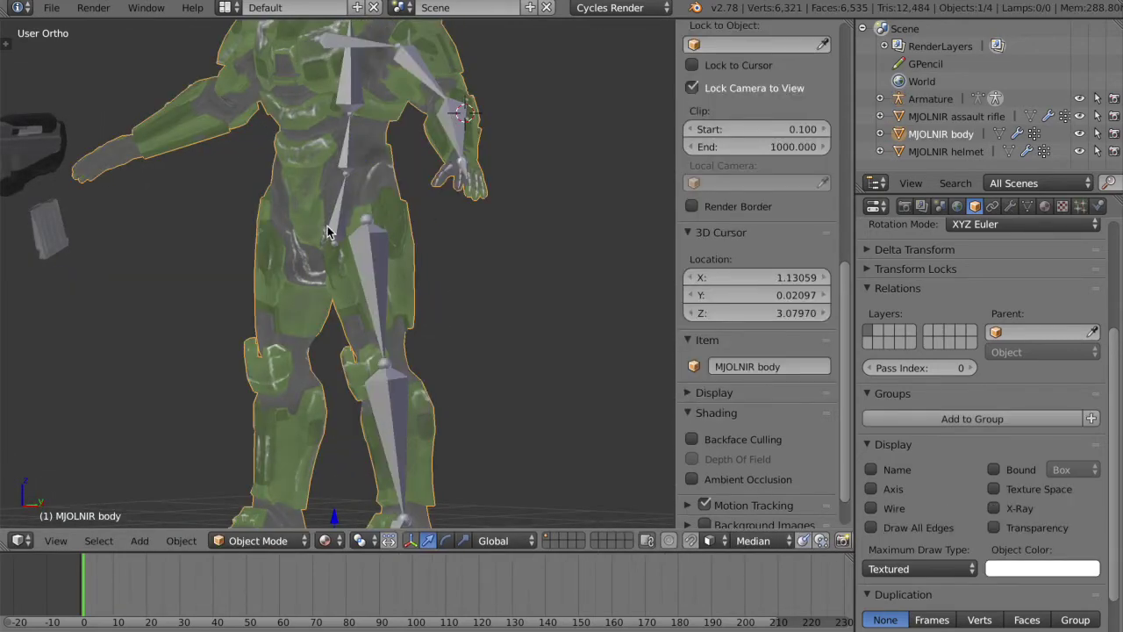
{"action": "right_click", "coordinate": [351, 232]}
{"action": "middle_click_drag", "start_coordinate": [524, 324], "coordinate": [333, 210]}
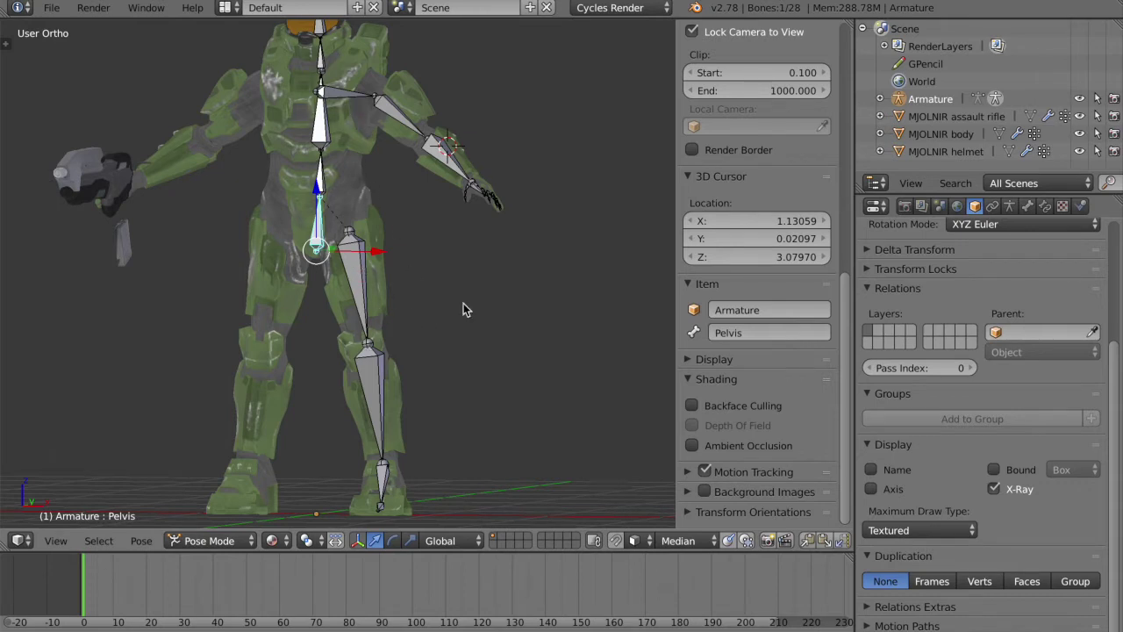
Try rotating the Pelvis bone about the global X axis to check that the attached bones follow
{"action": "key", "text": "a"}
{"action": "right_click", "coordinate": [318, 237]}
{"action": "key", "text": "r"}
{"action": "key", "text": "x"}
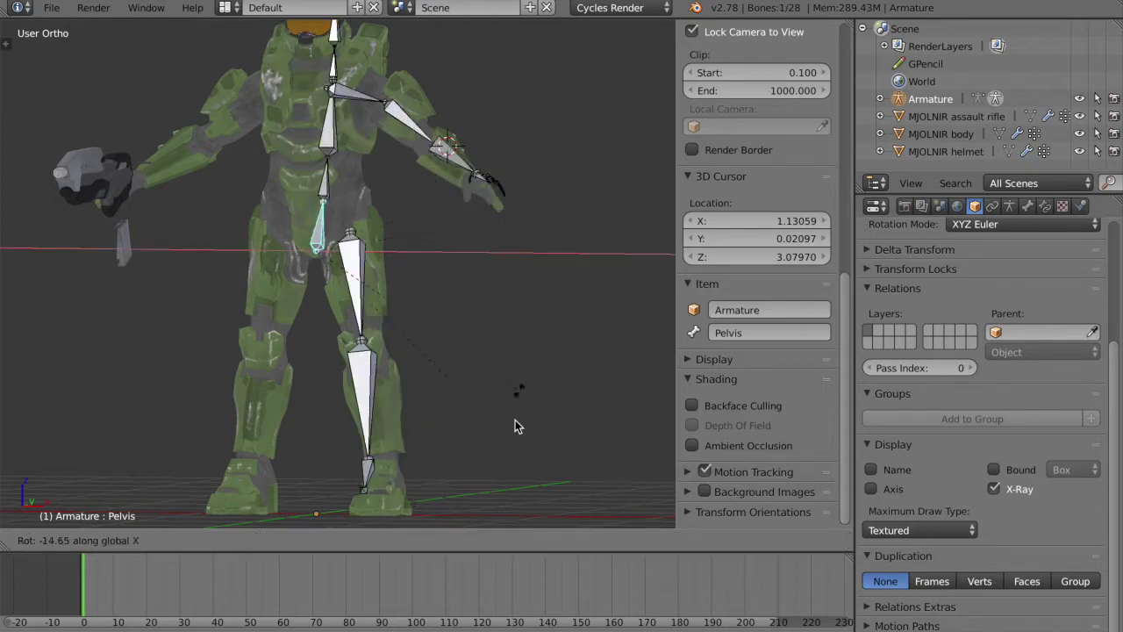
{"action": "right_click", "coordinate": [512, 440]}
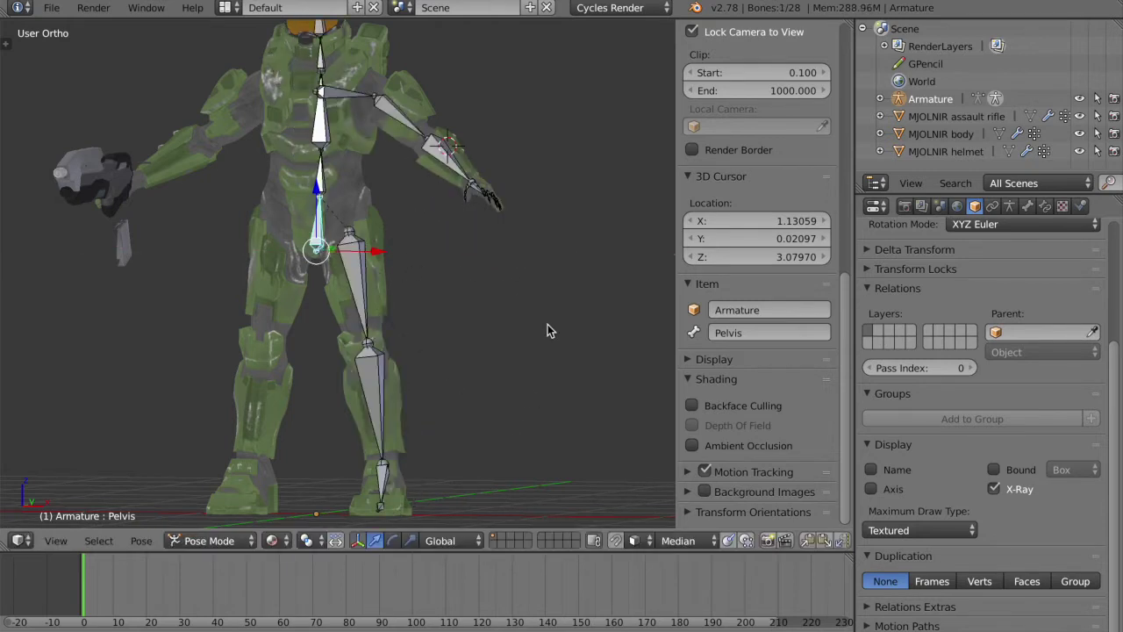
Try rotating the Hand.L bone to check how the finger bones follow it
{"action": "middle_click_drag", "start_coordinate": [547, 324], "coordinate": [581, 313]}
{"action": "scroll", "coordinate": [508, 307], "scroll_direction": "up", "scroll_amount": 2}
{"action": "right_click", "coordinate": [508, 311]}
{"action": "key", "text": "r"}
{"action": "right_click", "coordinate": [605, 217]}
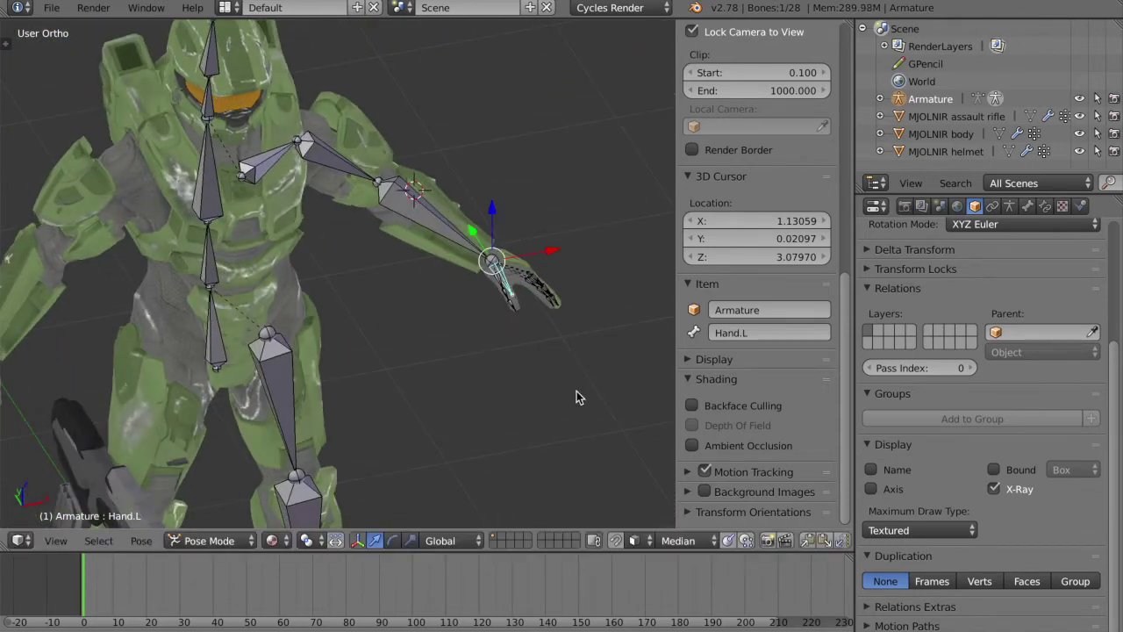
Switch the armature to Edit Mode and select the Hand.L bone
{"action": "scroll", "coordinate": [576, 391], "scroll_direction": "right", "scroll_amount": 3, "text": "shift"}
{"action": "scroll", "coordinate": [576, 391], "scroll_direction": "up", "scroll_amount": 4}
{"action": "scroll", "coordinate": [577, 391], "scroll_direction": "right", "scroll_amount": 2, "text": "shift"}
{"action": "scroll", "coordinate": [576, 391], "scroll_direction": "up", "scroll_amount": 4}
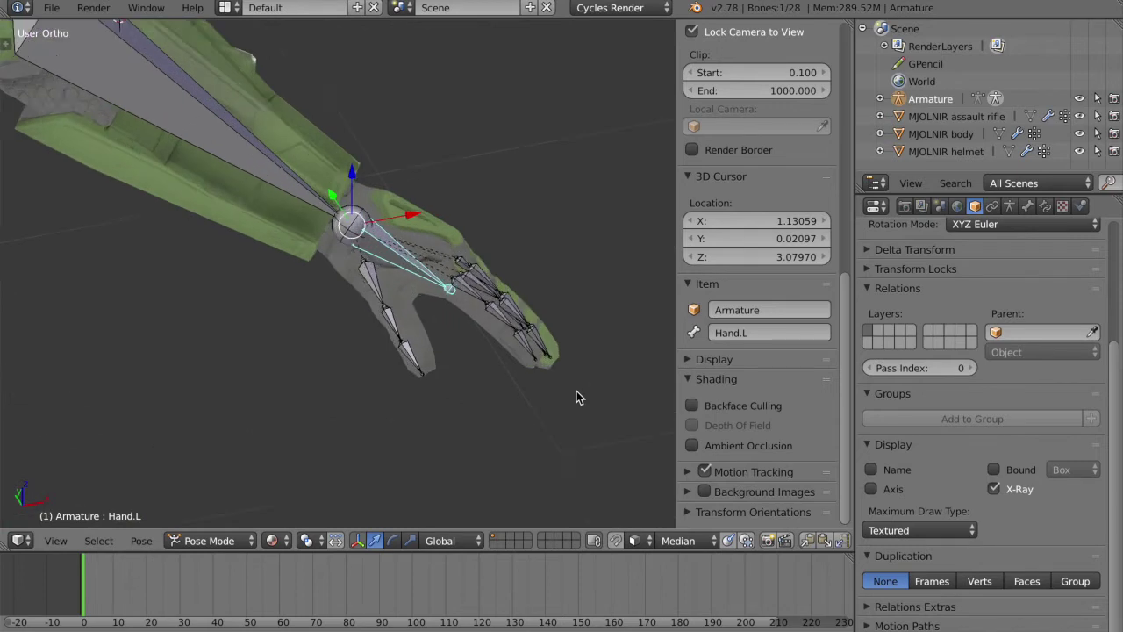
{"action": "scroll", "coordinate": [577, 391], "scroll_direction": "right", "scroll_amount": 1, "text": "shift"}
{"action": "scroll", "coordinate": [576, 391], "scroll_direction": "up", "scroll_amount": 2, "text": "ctrl"}
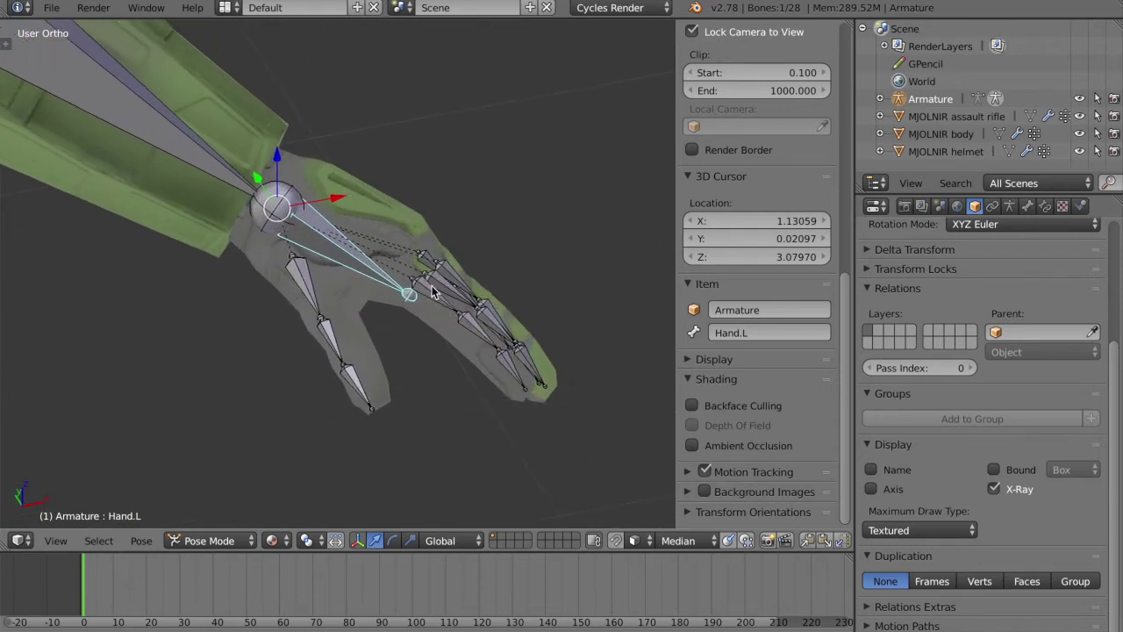
{"action": "key", "text": "Tab"}
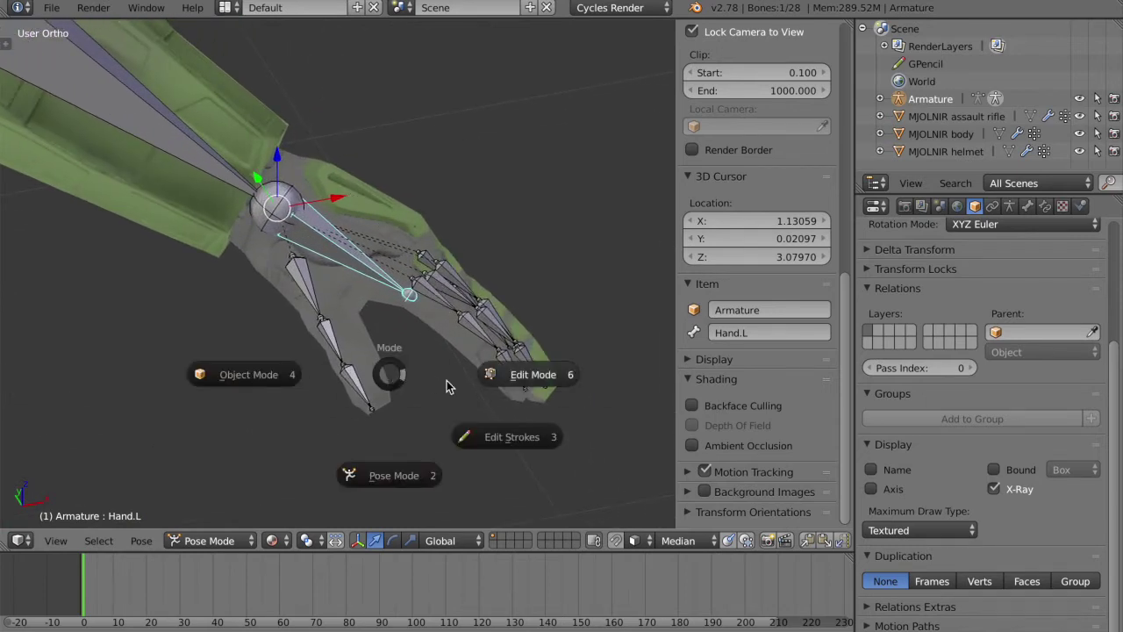
{"action": "left_click", "coordinate": [458, 430]}
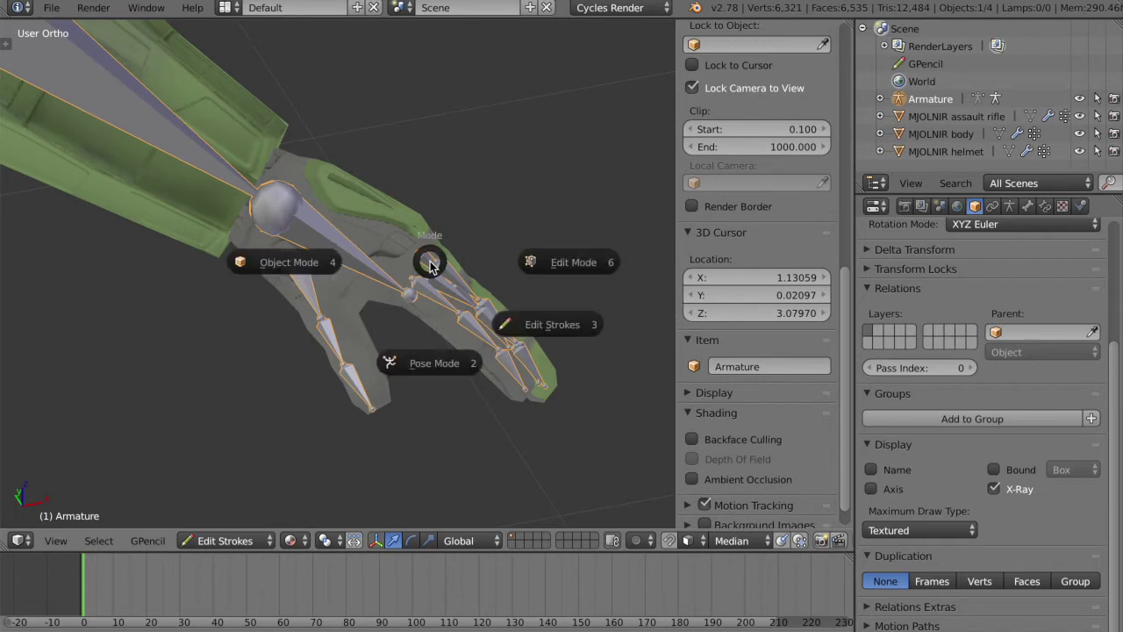
{"action": "left_click", "coordinate": [551, 267]}
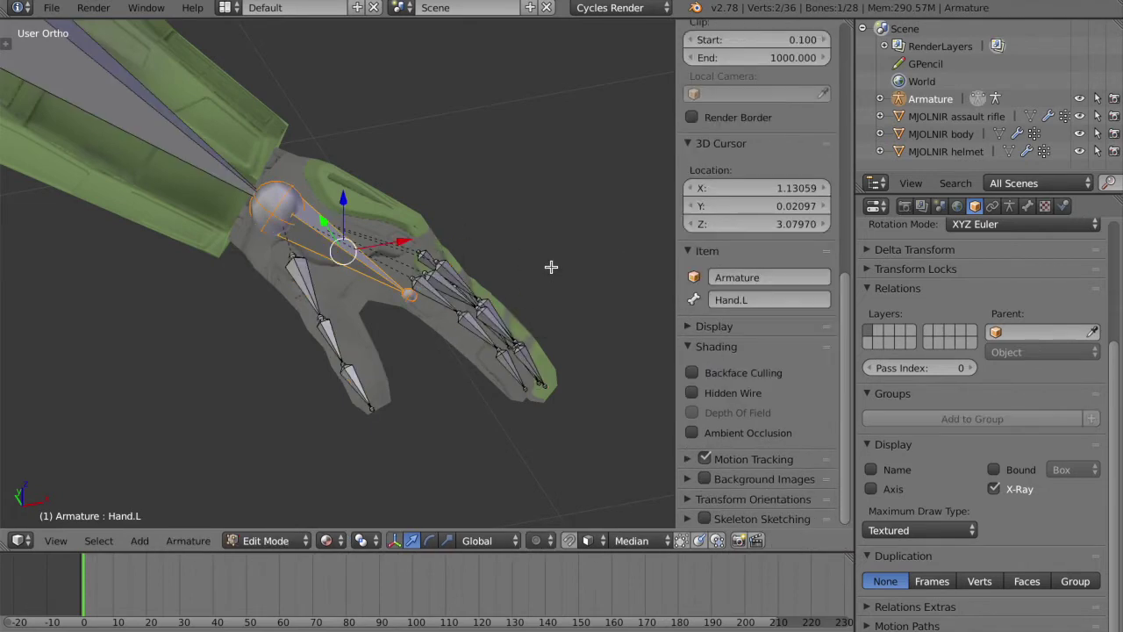
{"action": "right_click", "coordinate": [473, 271]}
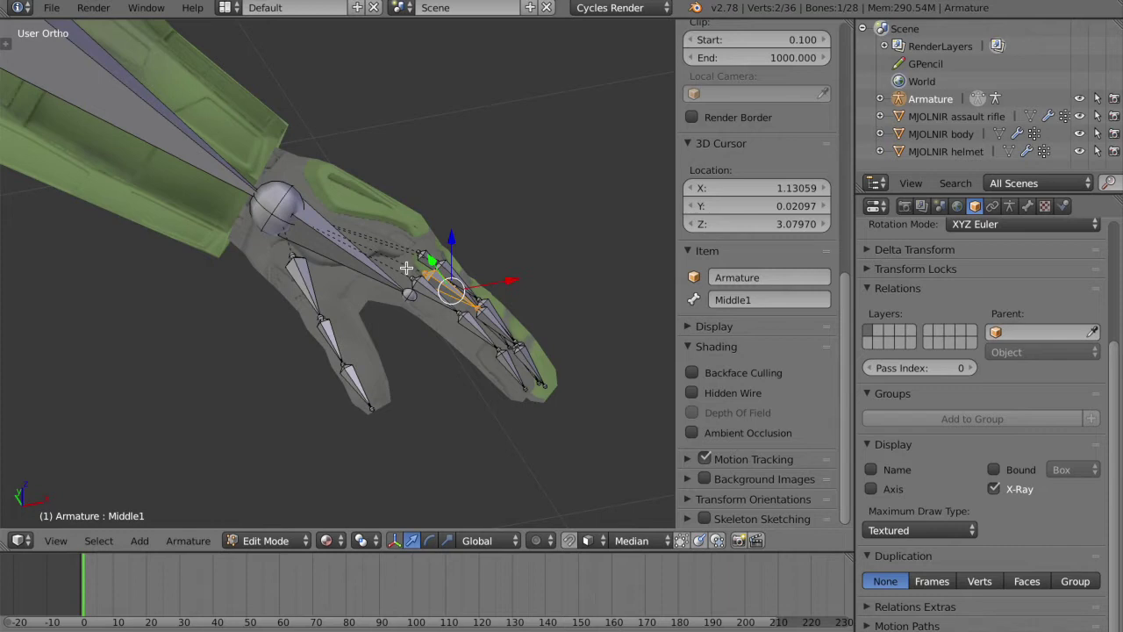
{"action": "right_click", "coordinate": [325, 247]}
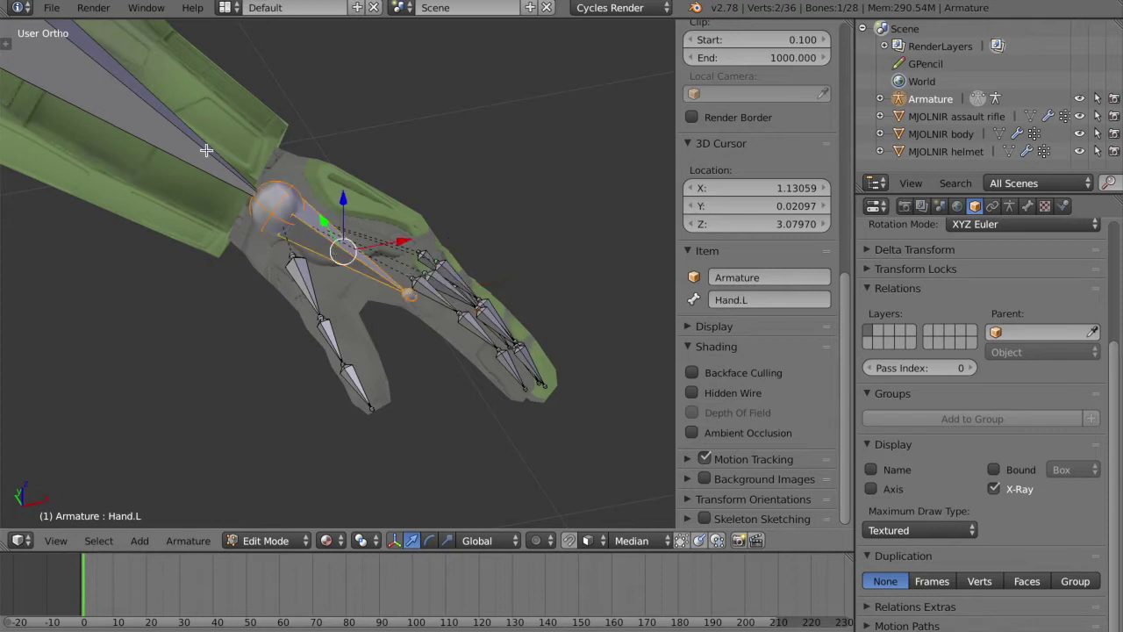
Select the first bone of each left finger and the thumb, and clear their parent
{"action": "middle_click_drag", "start_coordinate": [496, 314], "coordinate": [483, 336]}
{"action": "right_click", "coordinate": [402, 402]}
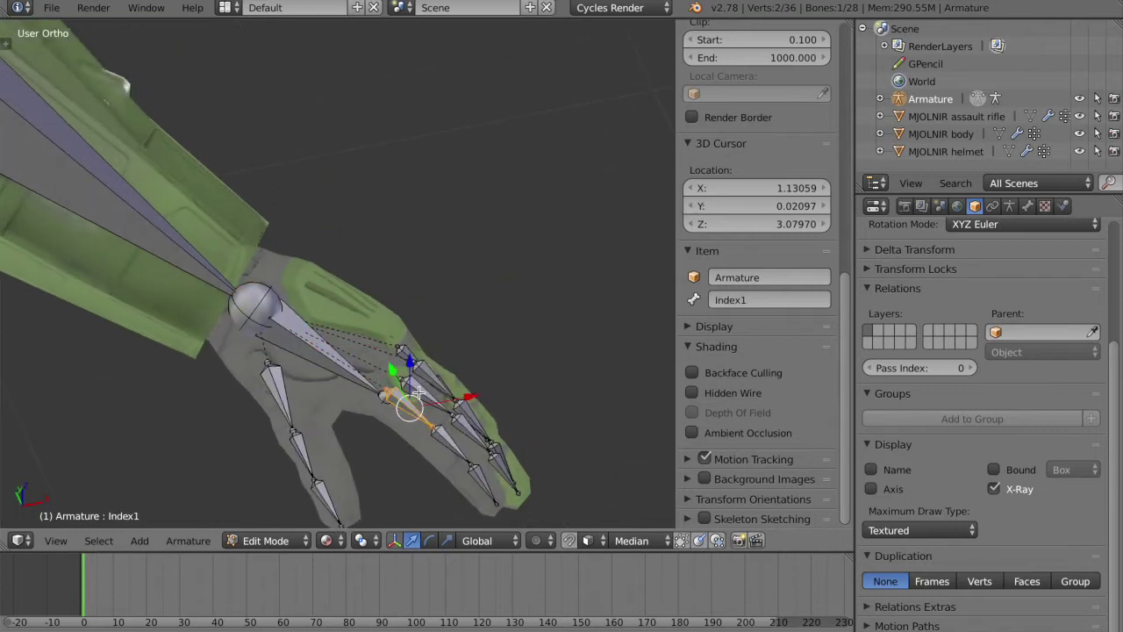
{"action": "right_click", "coordinate": [399, 396], "text": "shift"}
{"action": "right_click", "coordinate": [396, 393], "text": "shift"}
{"action": "right_click", "coordinate": [394, 391], "text": "shift"}
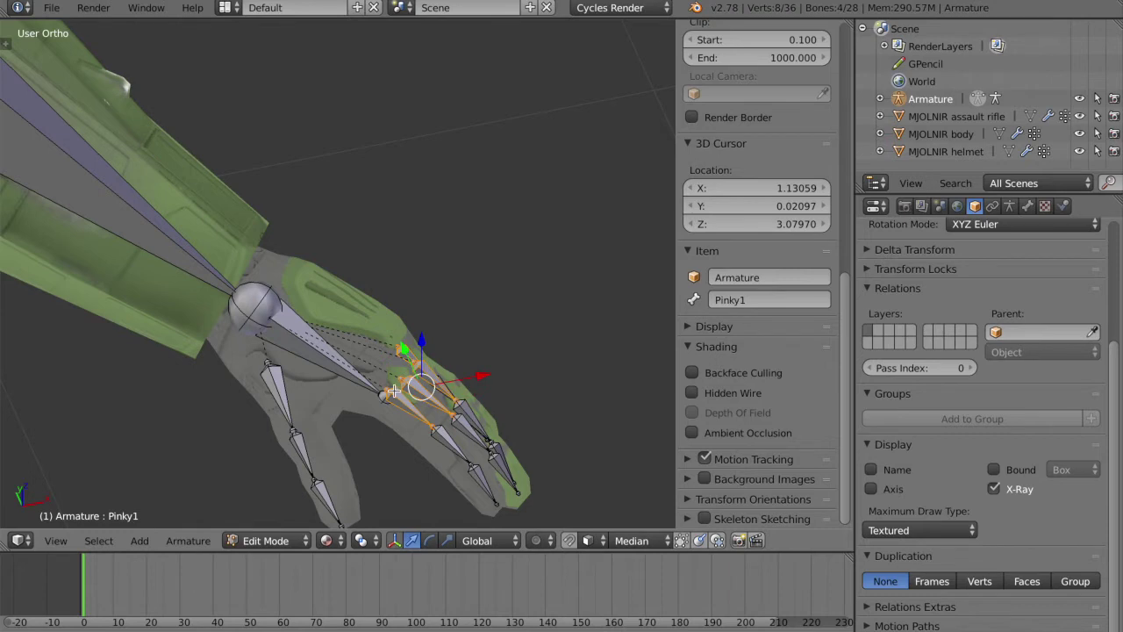
{"action": "right_click", "coordinate": [269, 373], "text": "shift"}
{"action": "key", "text": "alt+p"}
{"action": "left_click", "coordinate": [393, 322]}
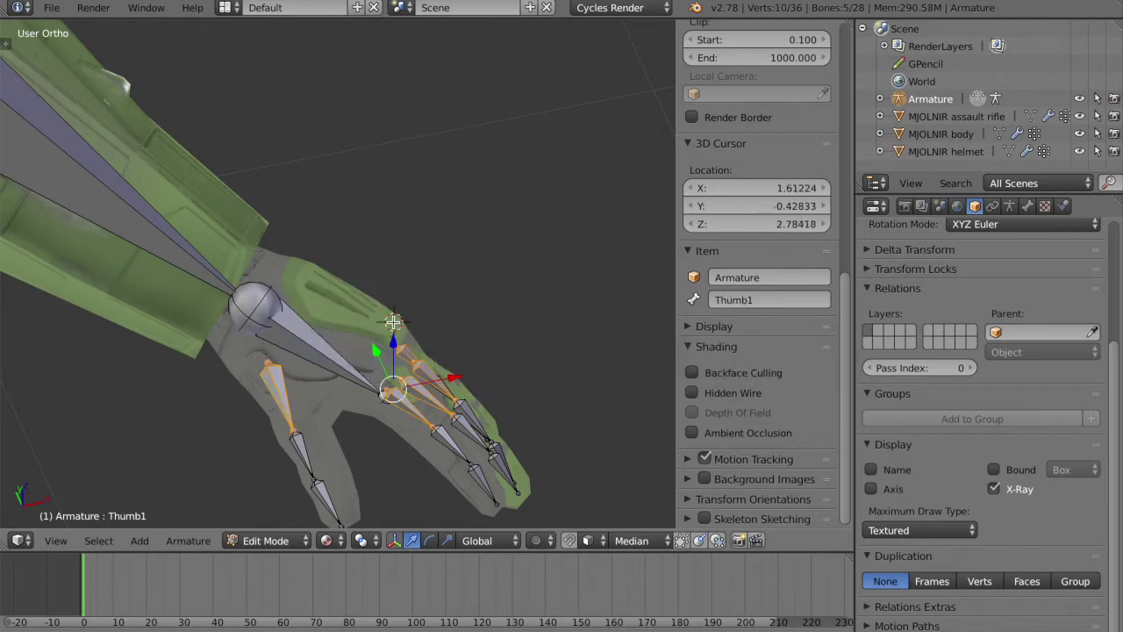
Parent the first finger and thumb bones to Hand.L with their offset kept, and switch to Pose Mode
{"action": "right_click", "coordinate": [315, 342], "text": "shift"}
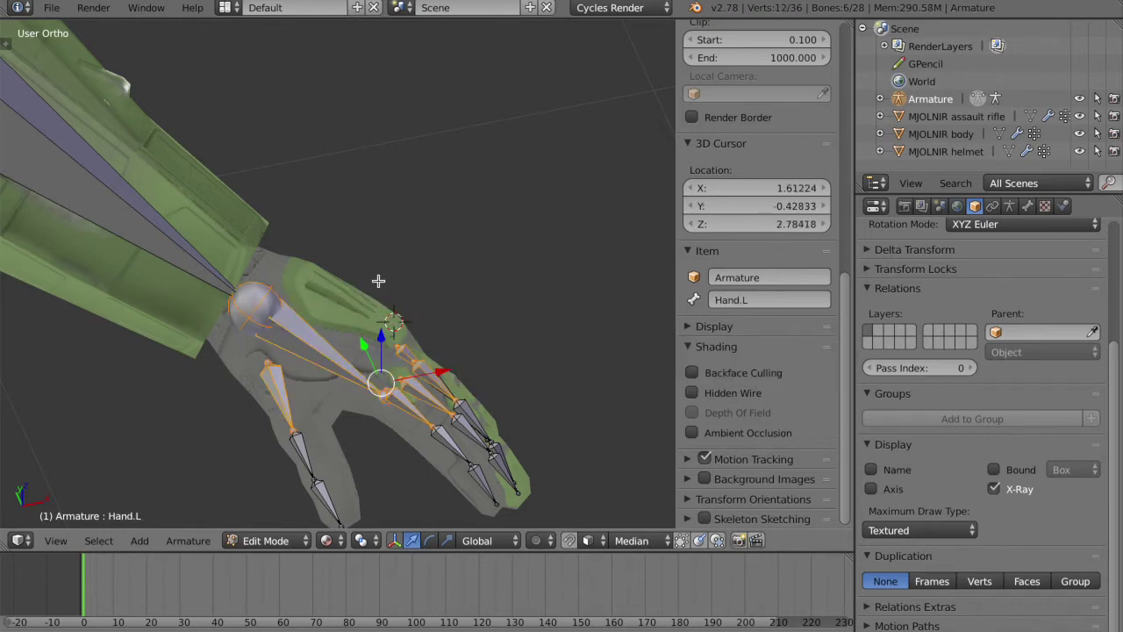
{"action": "key", "text": "ctrl+p"}
{"action": "left_click", "coordinate": [378, 282]}
{"action": "left_click", "coordinate": [263, 540]}
{"action": "left_click", "coordinate": [290, 485]}
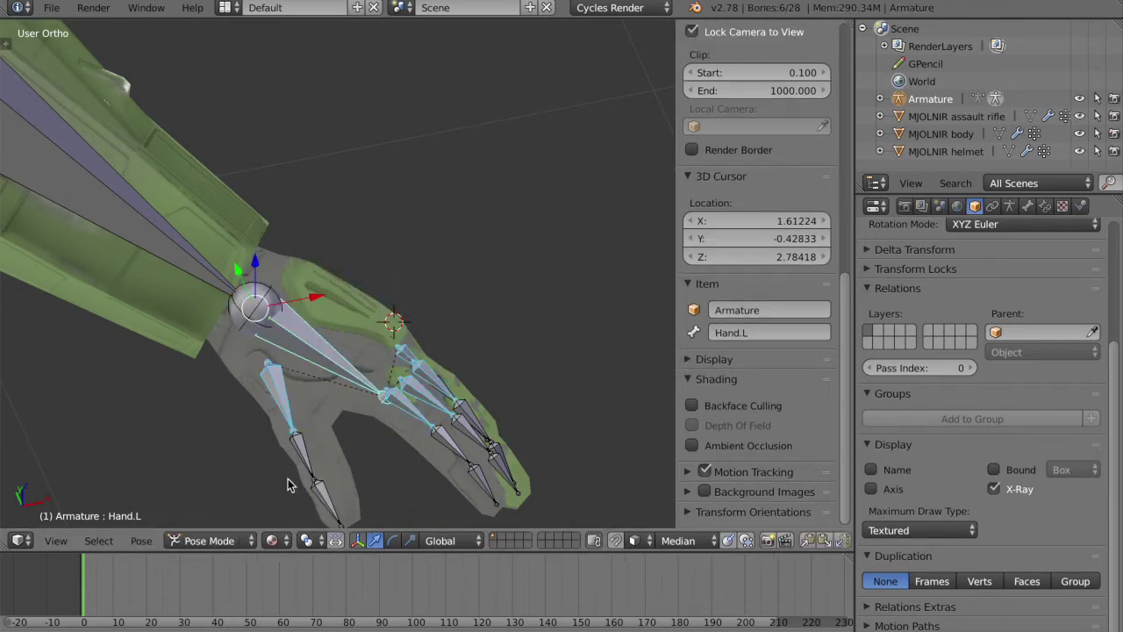
Test-rotate the Hand.L bone, undo the rotation, and clear the selection
{"action": "right_click", "coordinate": [331, 357]}
{"action": "key", "text": "r"}
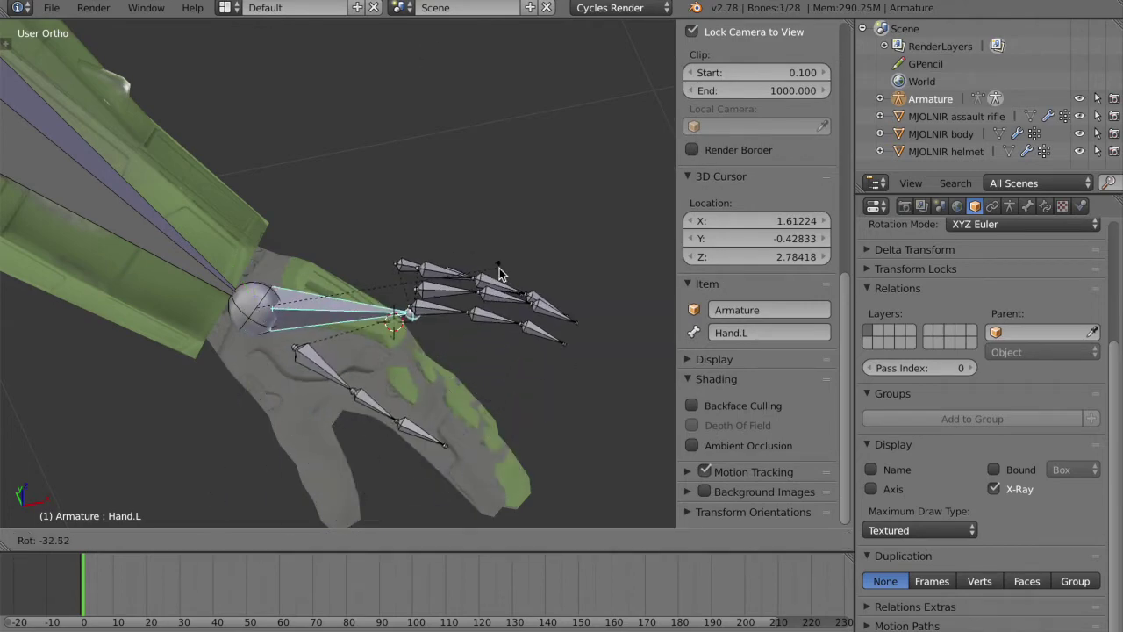
{"action": "left_click", "coordinate": [500, 267]}
{"action": "key", "text": "ctrl+z"}
{"action": "scroll", "coordinate": [500, 268], "scroll_direction": "down", "scroll_amount": 7}
{"action": "key", "text": "a"}
Rotate the UpperArm.L bone upward in the front view to test the arm chain
{"action": "scroll", "coordinate": [426, 343], "scroll_direction": "down", "scroll_amount": 4}
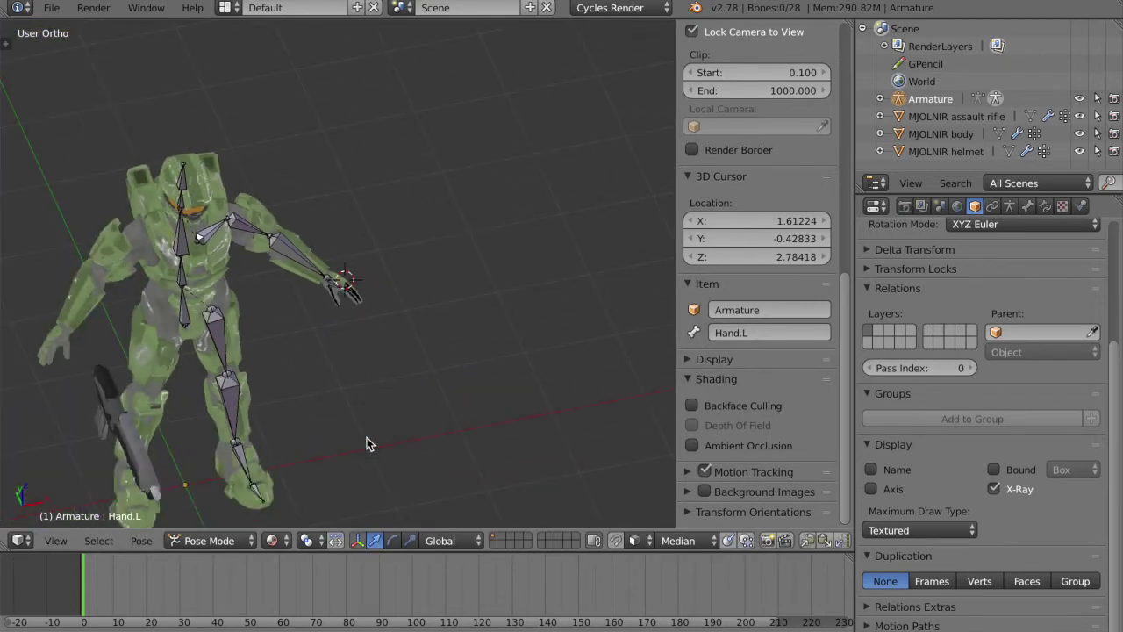
{"action": "middle_click_drag", "start_coordinate": [369, 440], "coordinate": [367, 437]}
{"action": "scroll", "coordinate": [399, 337], "scroll_direction": "up", "scroll_amount": 3}
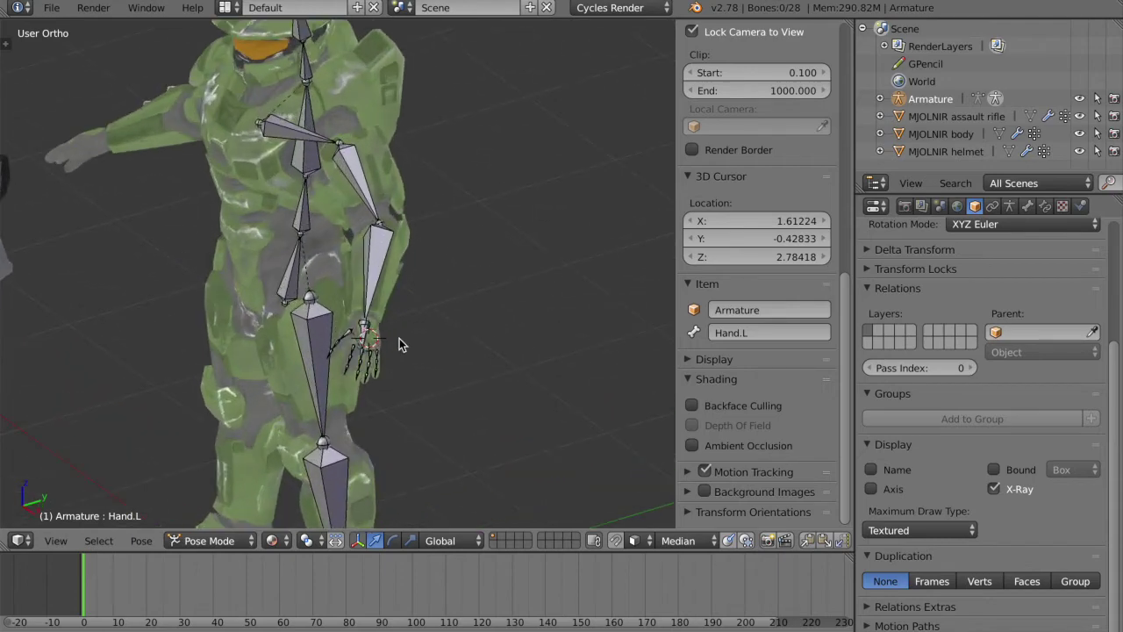
{"action": "middle_click_drag", "start_coordinate": [399, 337], "coordinate": [401, 338]}
{"action": "key", "text": "KP_1"}
{"action": "right_click", "coordinate": [178, 243]}
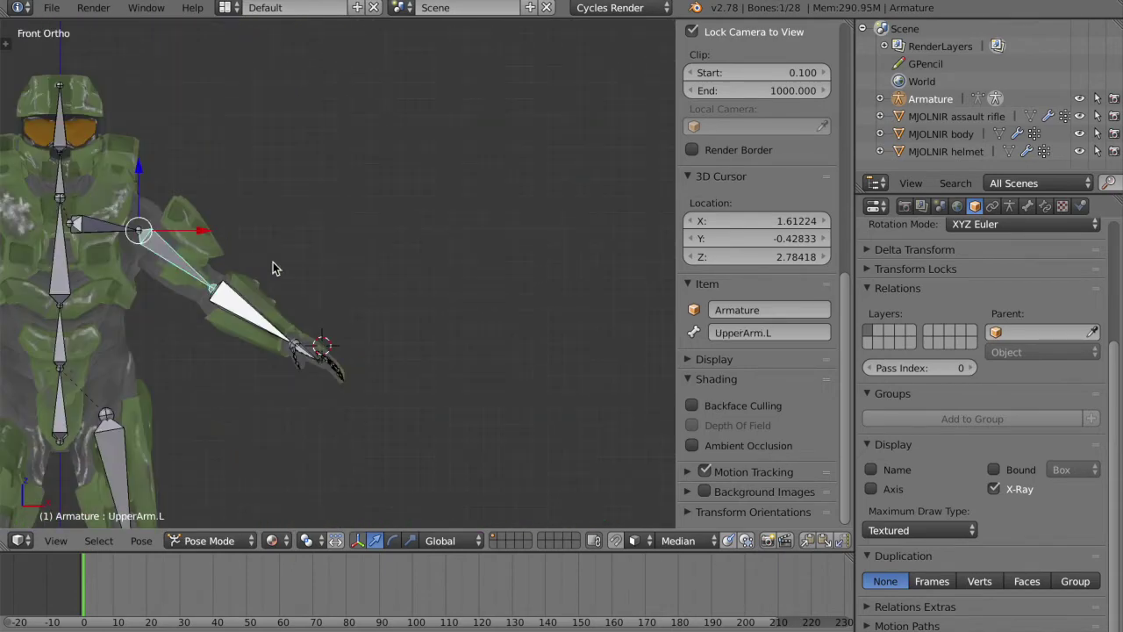
{"action": "key", "text": "r"}
{"action": "left_click", "coordinate": [356, 184]}
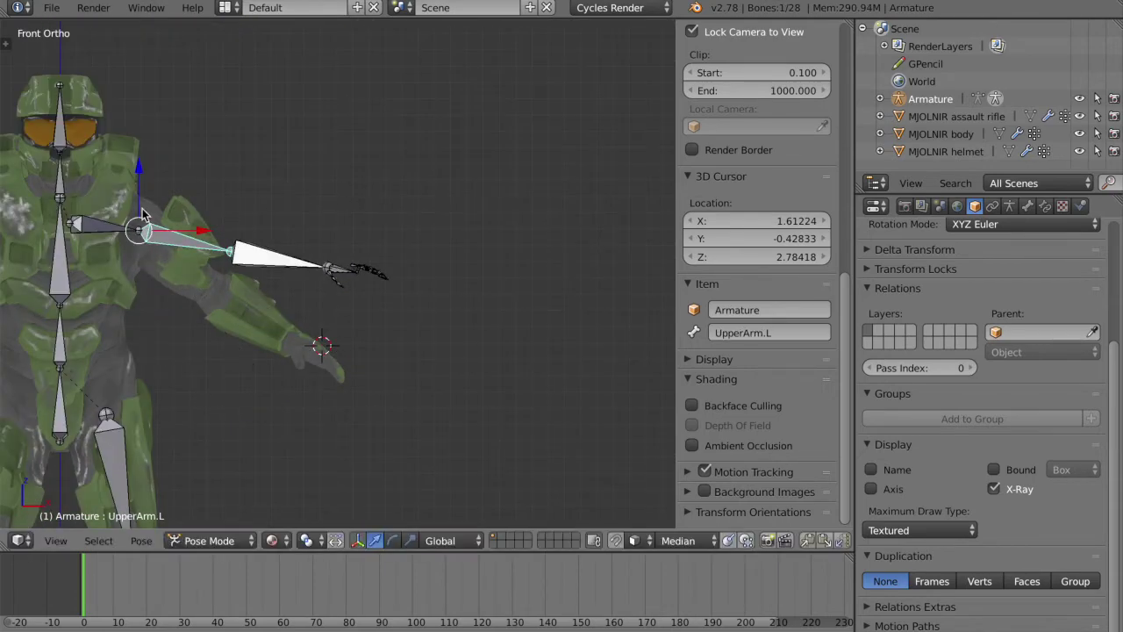
Test the left arm by rotating the clavicle, the upper arm about the global Z axis, and the forearm
{"action": "right_click", "coordinate": [112, 233]}
{"action": "middle_click_drag", "start_coordinate": [112, 233], "coordinate": [238, 299]}
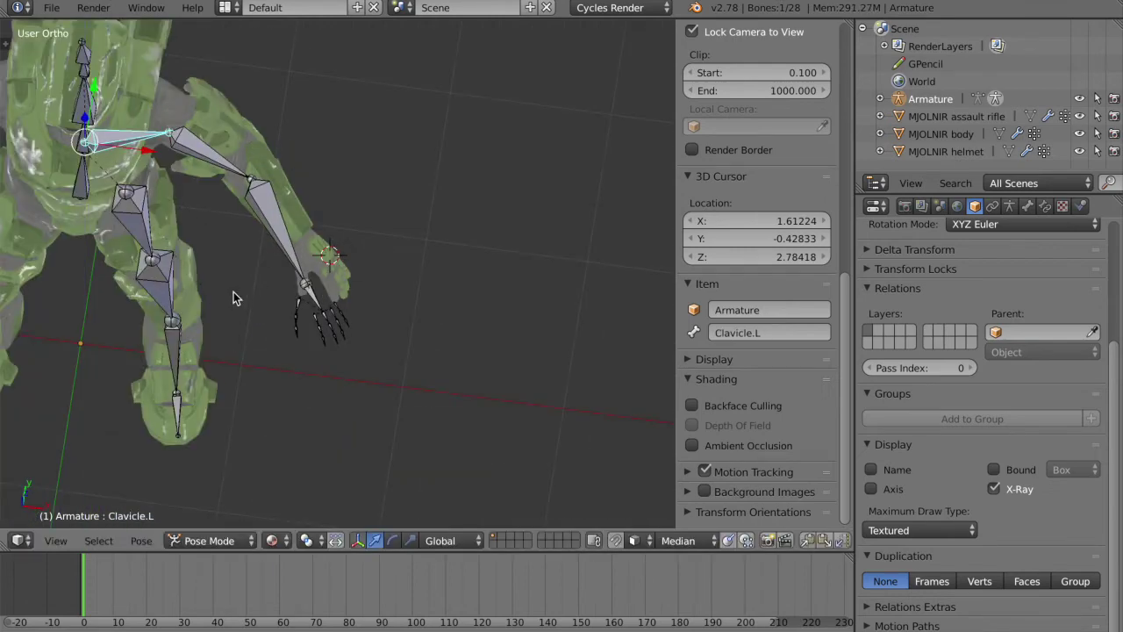
{"action": "right_click", "coordinate": [215, 165]}
{"action": "key", "text": "r"}
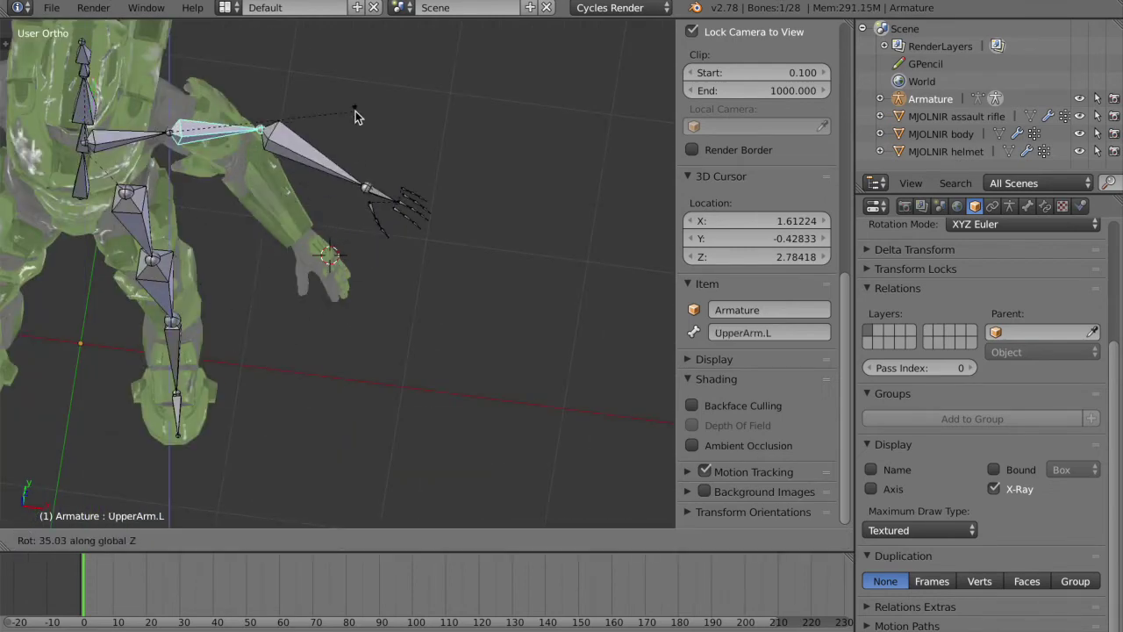
{"action": "left_click", "coordinate": [356, 117]}
{"action": "right_click", "coordinate": [325, 141]}
{"action": "middle_click_drag", "start_coordinate": [324, 141], "coordinate": [396, 38]}
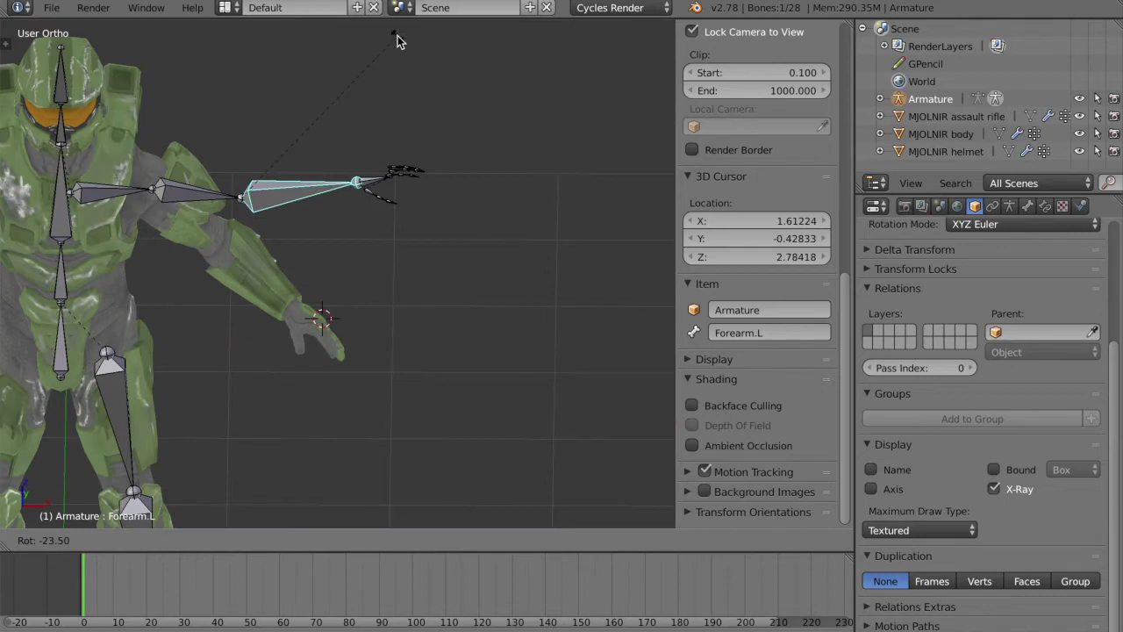
Undo the last arm rotations and clear the rotation of all bones to restore the rest pose
{"action": "key", "text": "ctrl+z"}
{"action": "key", "text": "ctrl+z"}
{"action": "key", "text": "ctrl+z"}
{"action": "key", "text": "ctrl+z"}
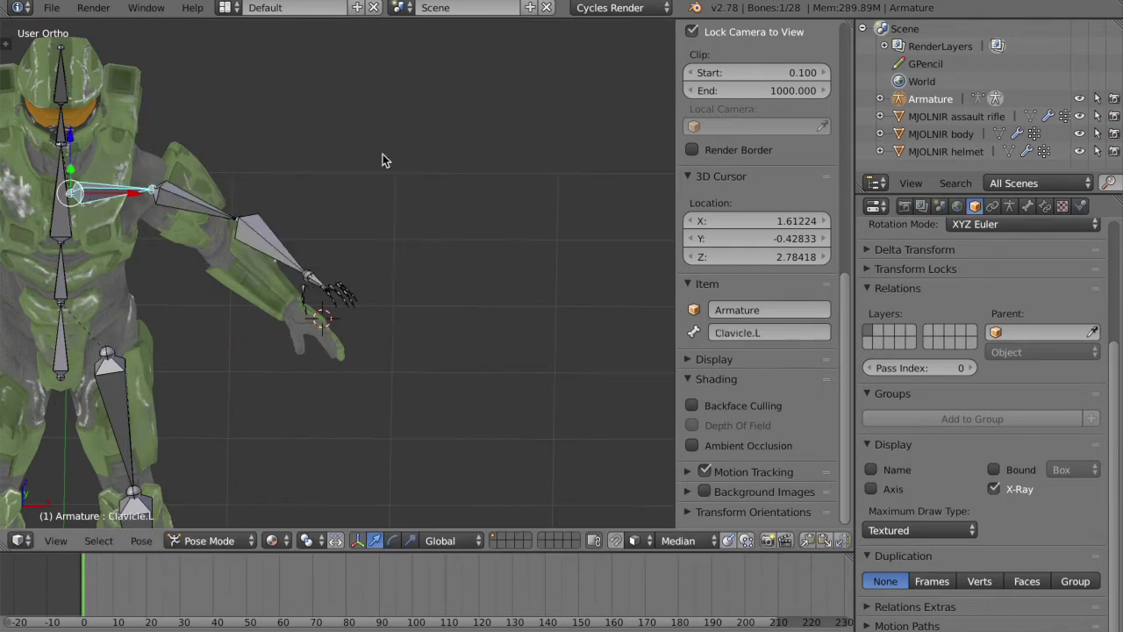
{"action": "key", "text": "a"}
{"action": "key", "text": "a"}
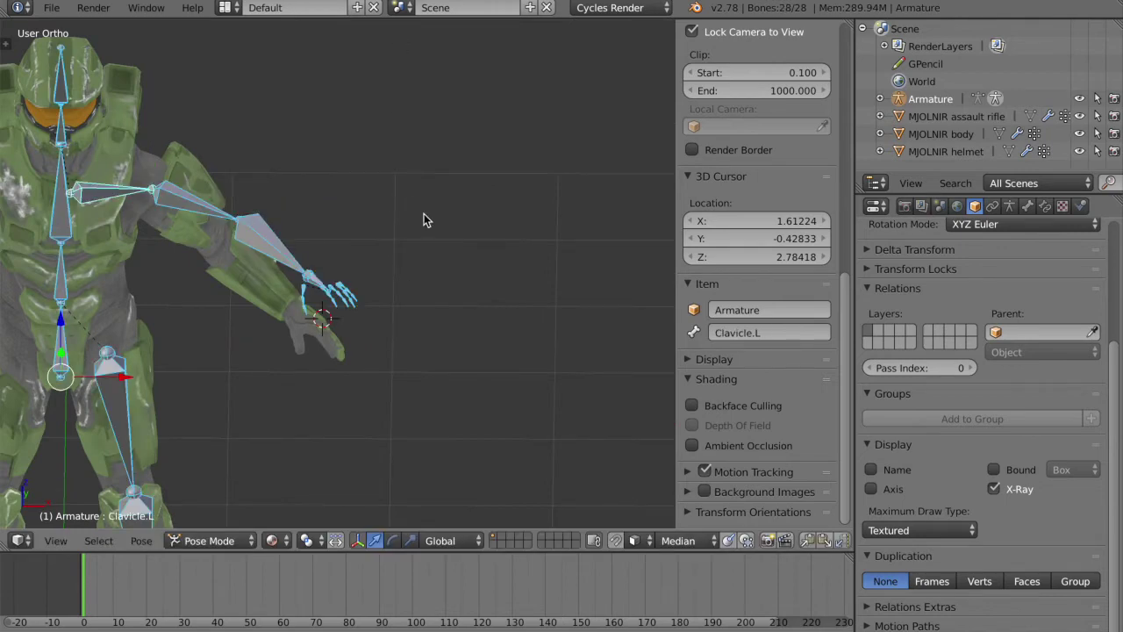
{"action": "key", "text": "alt+r"}
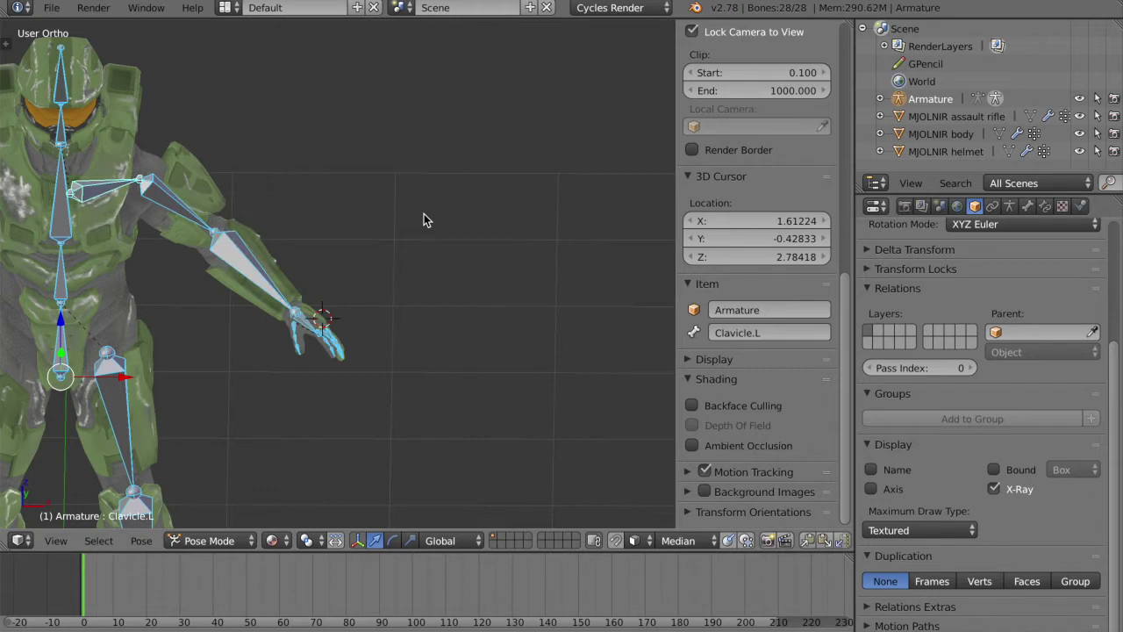
{"action": "key", "text": "Home"}
{"action": "key", "text": "KP_1"}
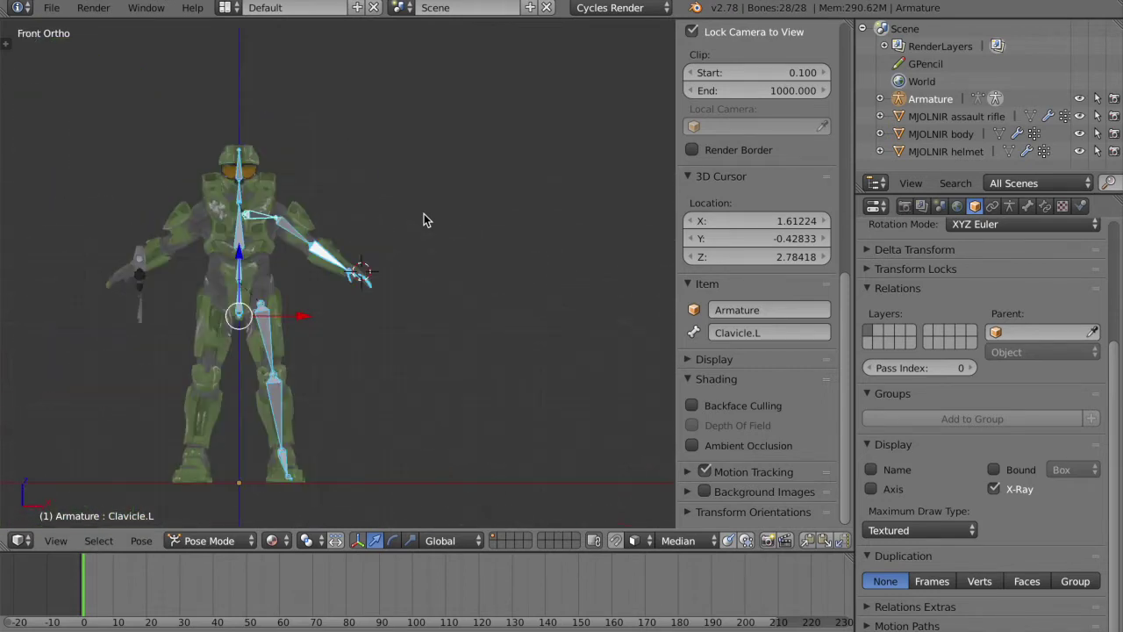
Put the armature into Edit Mode and select only the left hand bone Hand.L
{"action": "scroll", "coordinate": [424, 213], "scroll_direction": "up", "scroll_amount": 6}
{"action": "key", "text": "Tab"}
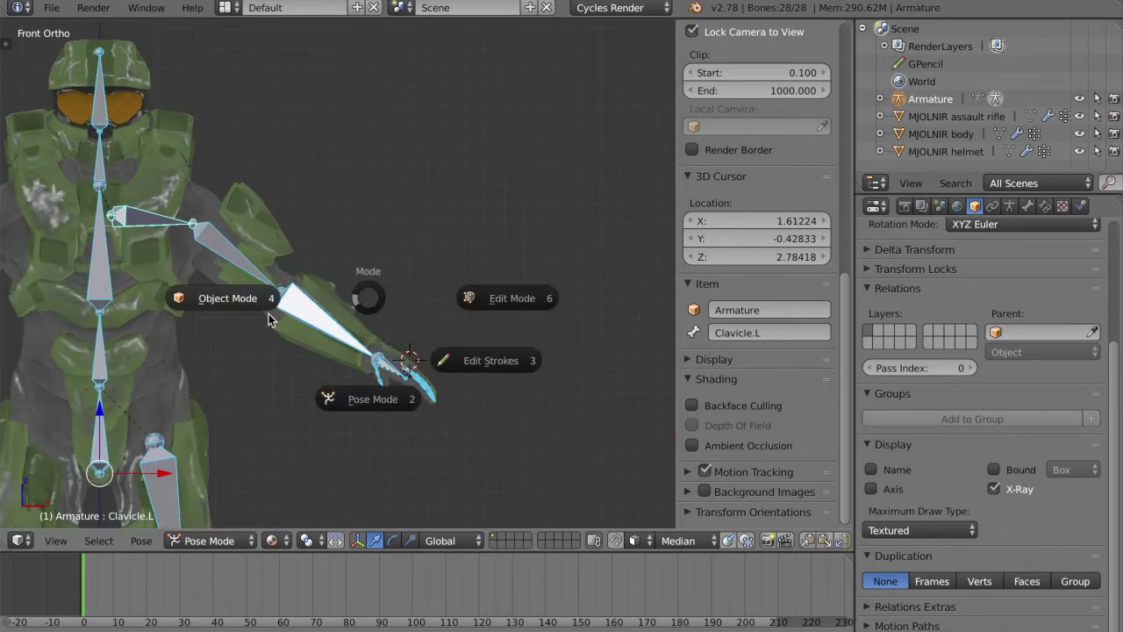
{"action": "left_click", "coordinate": [247, 290]}
{"action": "middle_click_drag", "start_coordinate": [247, 289], "coordinate": [420, 314], "text": "shift"}
{"action": "key", "text": "Tab"}
{"action": "left_click", "coordinate": [559, 315]}
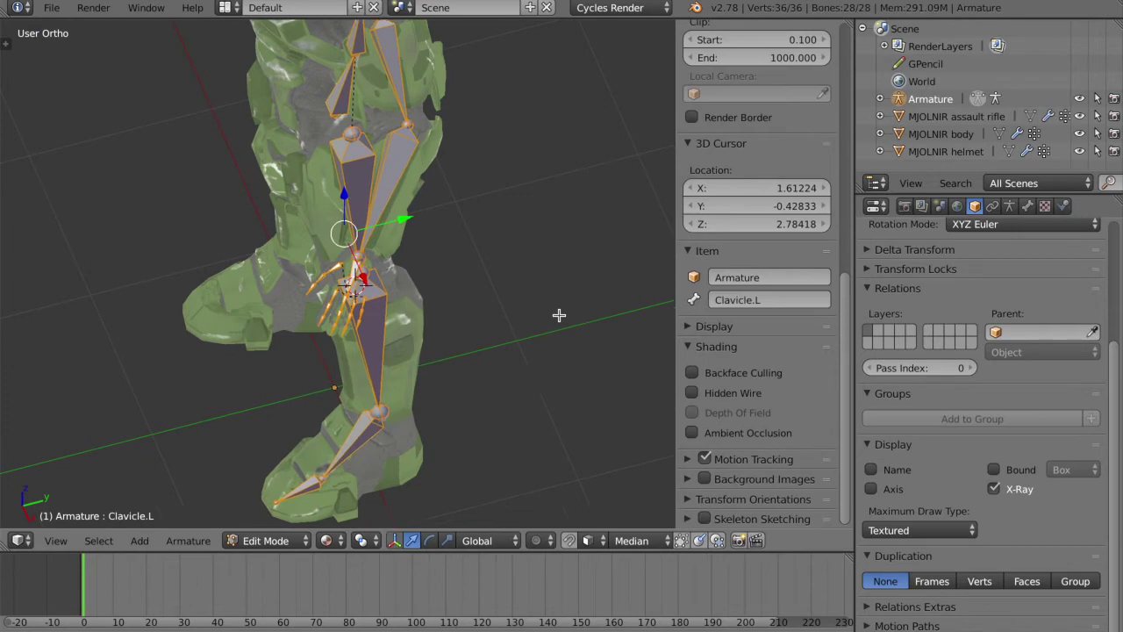
{"action": "scroll", "coordinate": [559, 314], "scroll_direction": "up", "scroll_amount": 8}
{"action": "key", "text": "a"}
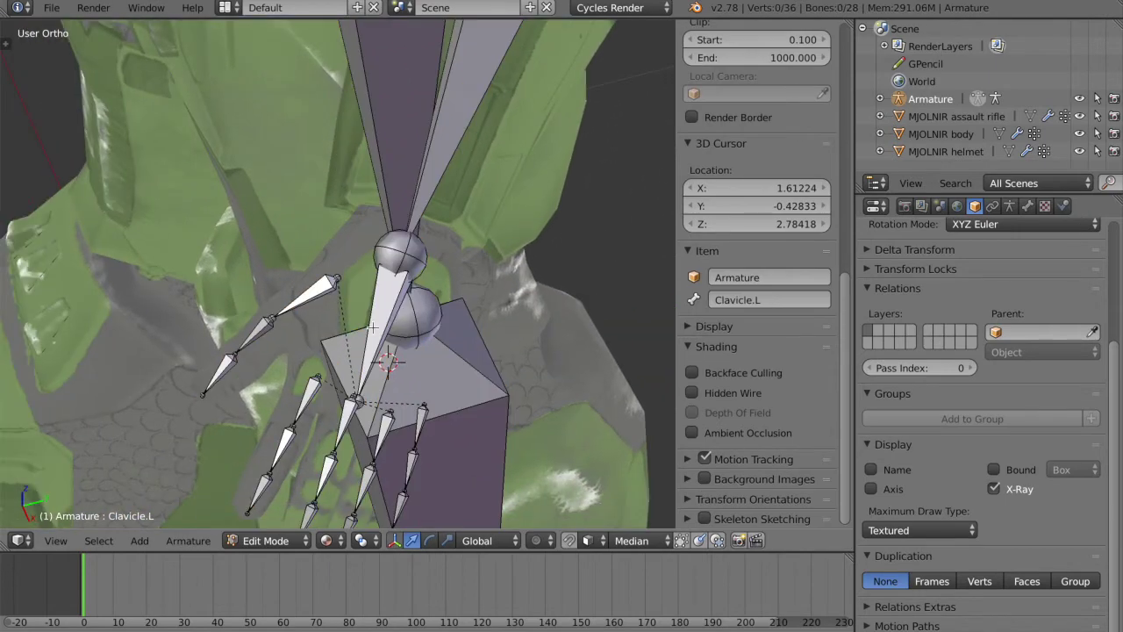
{"action": "right_click", "coordinate": [372, 327]}
{"action": "key", "text": "KP_Decimal"}
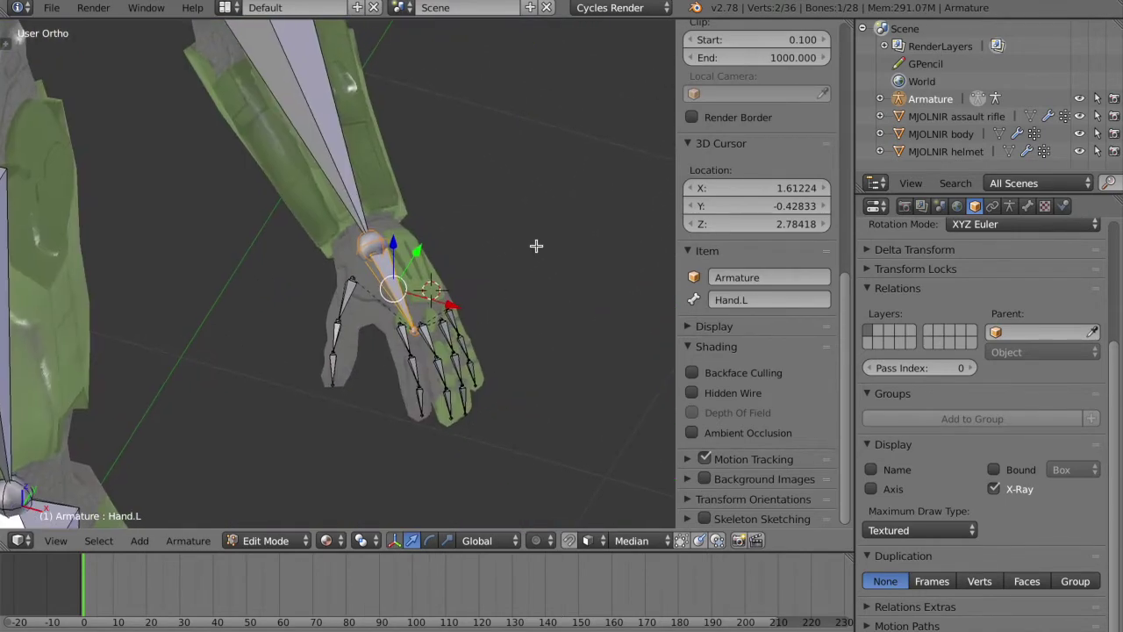
Duplicate the left hand bone in place and rename the copy to HandIK.L
{"action": "key", "text": "shift+d"}
{"action": "key", "text": "Escape"}
{"action": "left_click", "coordinate": [748, 300]}
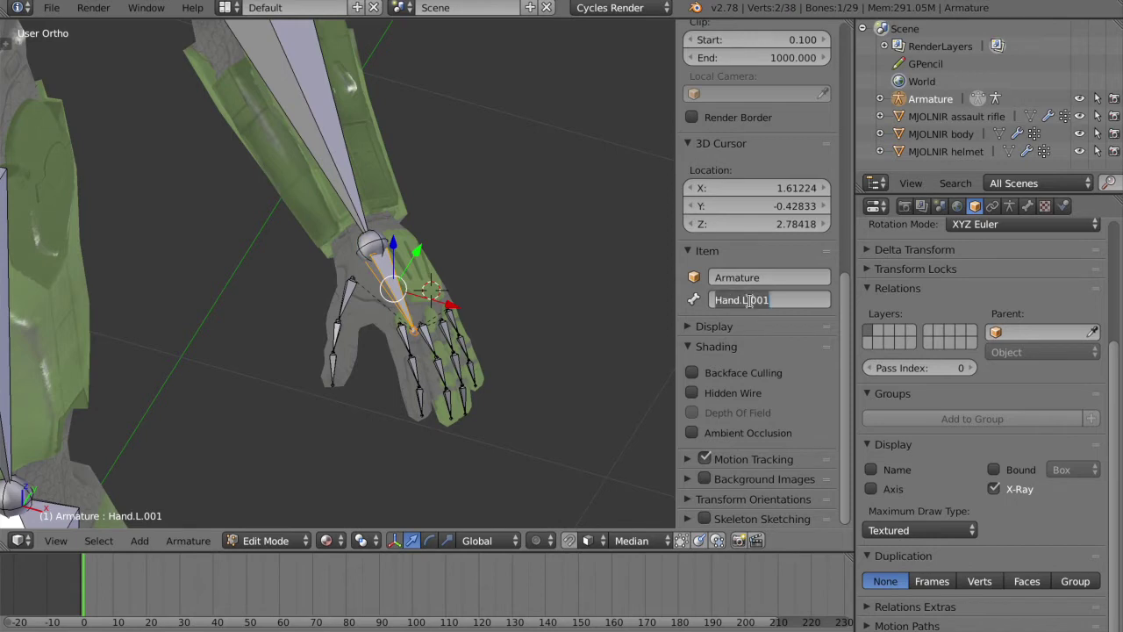
{"action": "type", "text": "HandIK"}
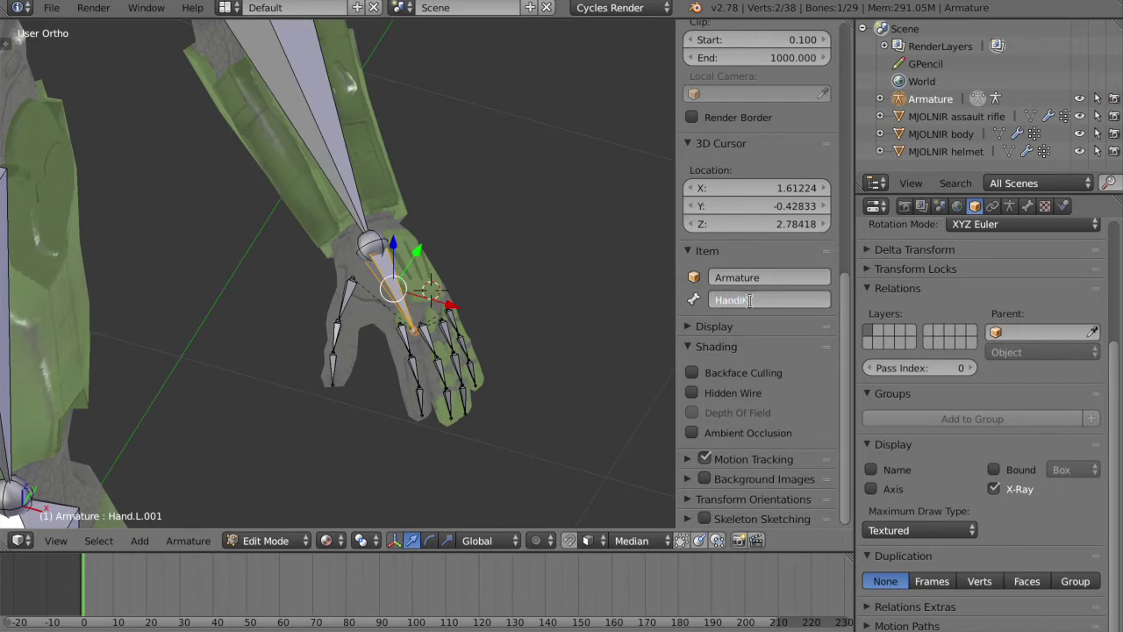
{"action": "type", "text": ".L"}
{"action": "key", "text": "Return"}
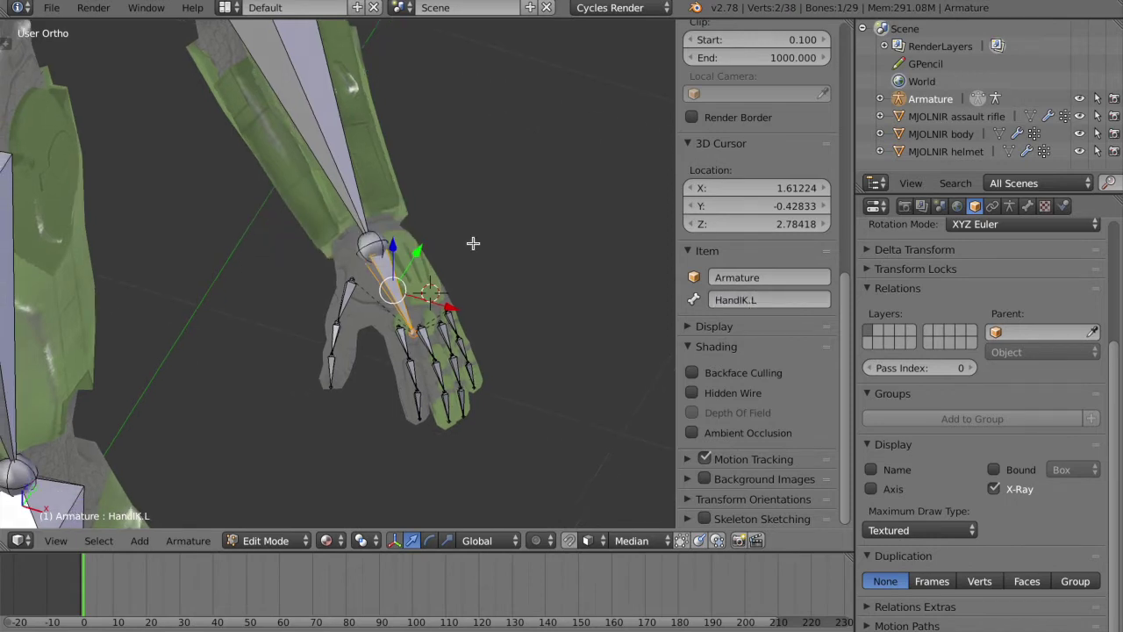
Clear the parent of the HandIK.L bone so it is independent of the arm chain
{"action": "key", "text": "alt+p"}
{"action": "left_click", "coordinate": [519, 281]}
{"action": "scroll", "coordinate": [518, 282], "scroll_direction": "down", "scroll_amount": 1}
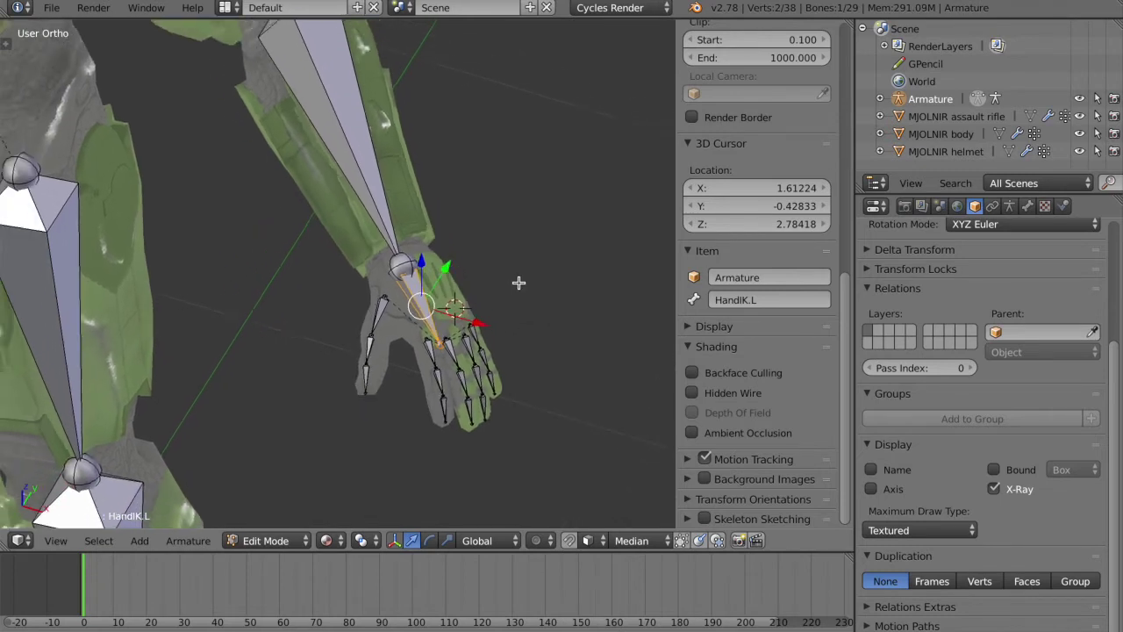
{"action": "scroll", "coordinate": [519, 282], "scroll_direction": "down", "scroll_amount": 3}
{"action": "middle_click_drag", "start_coordinate": [519, 282], "coordinate": [536, 265], "text": "shift"}
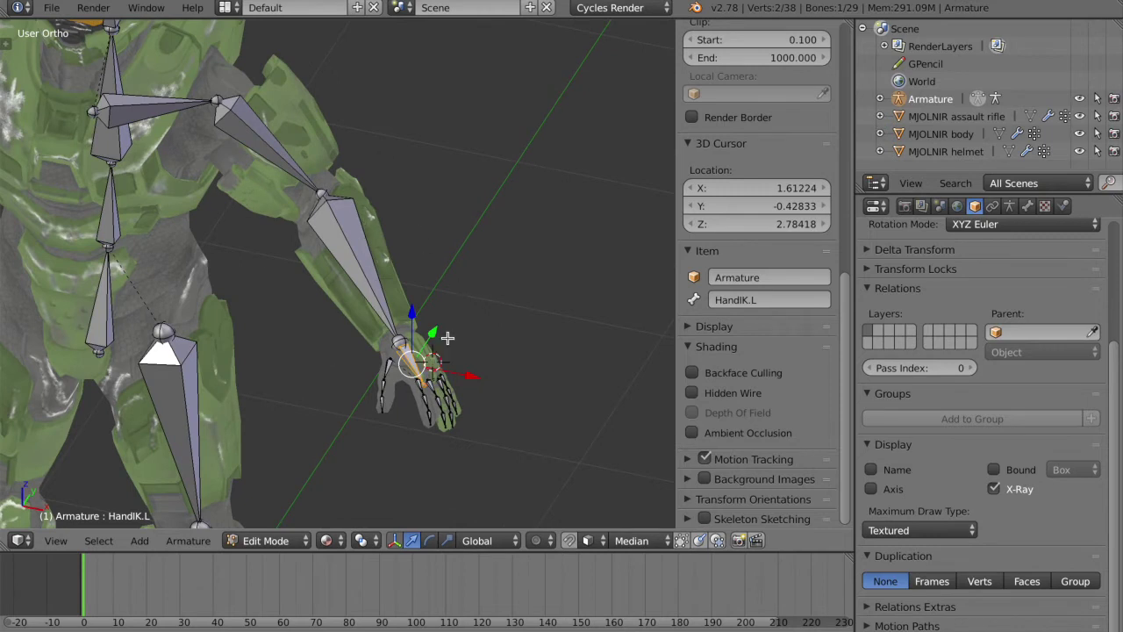
Switch the armature to Pose Mode and add an Inverse Kinematics bone constraint to Forearm.L
{"action": "key", "text": "Tab"}
{"action": "left_click", "coordinate": [484, 430]}
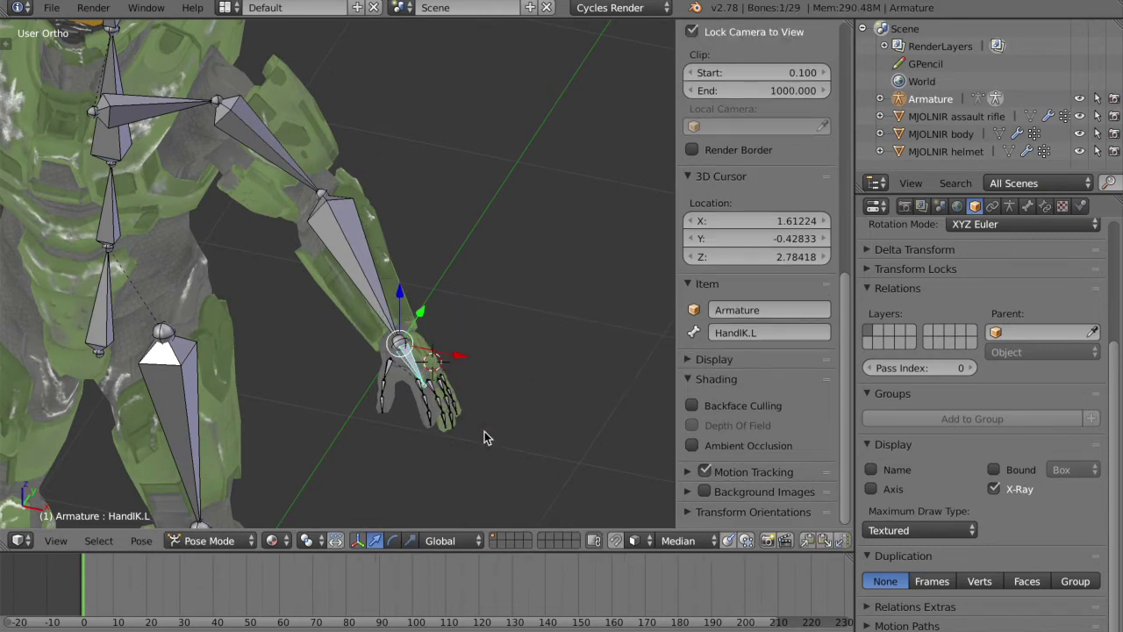
{"action": "right_click", "coordinate": [376, 298]}
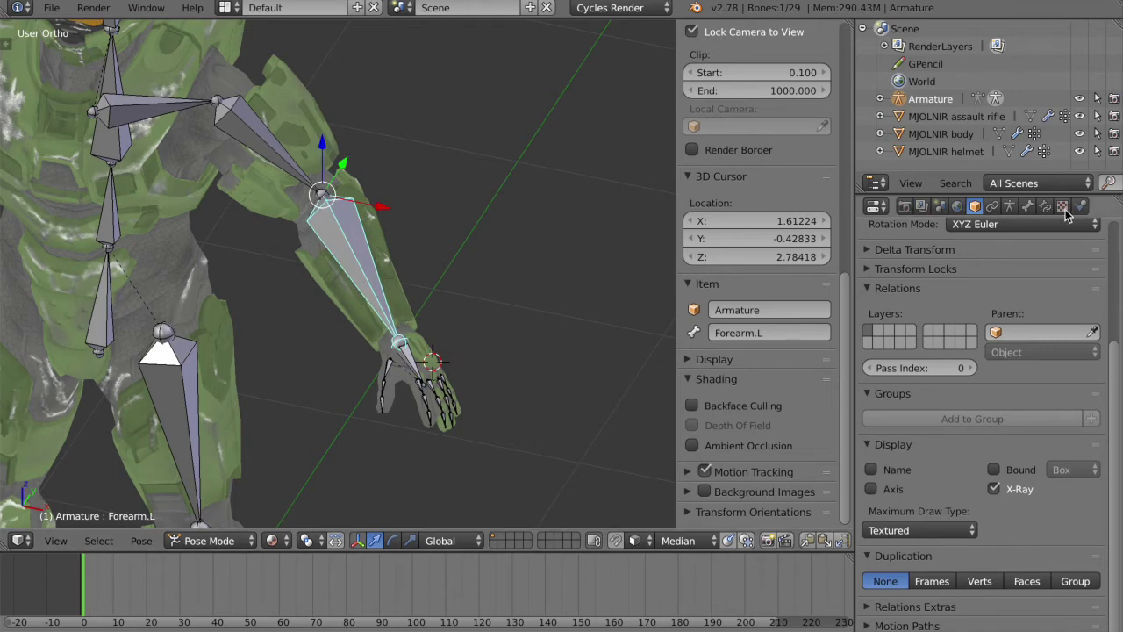
{"action": "left_click", "coordinate": [1027, 206]}
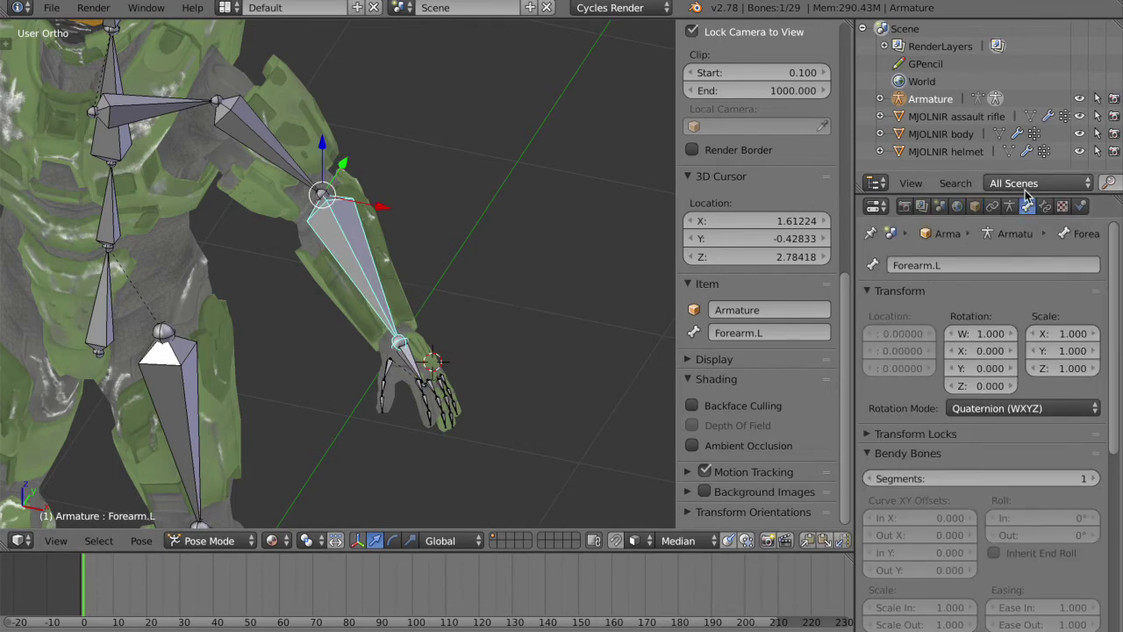
{"action": "left_click", "coordinate": [1044, 205]}
{"action": "left_click", "coordinate": [915, 264]}
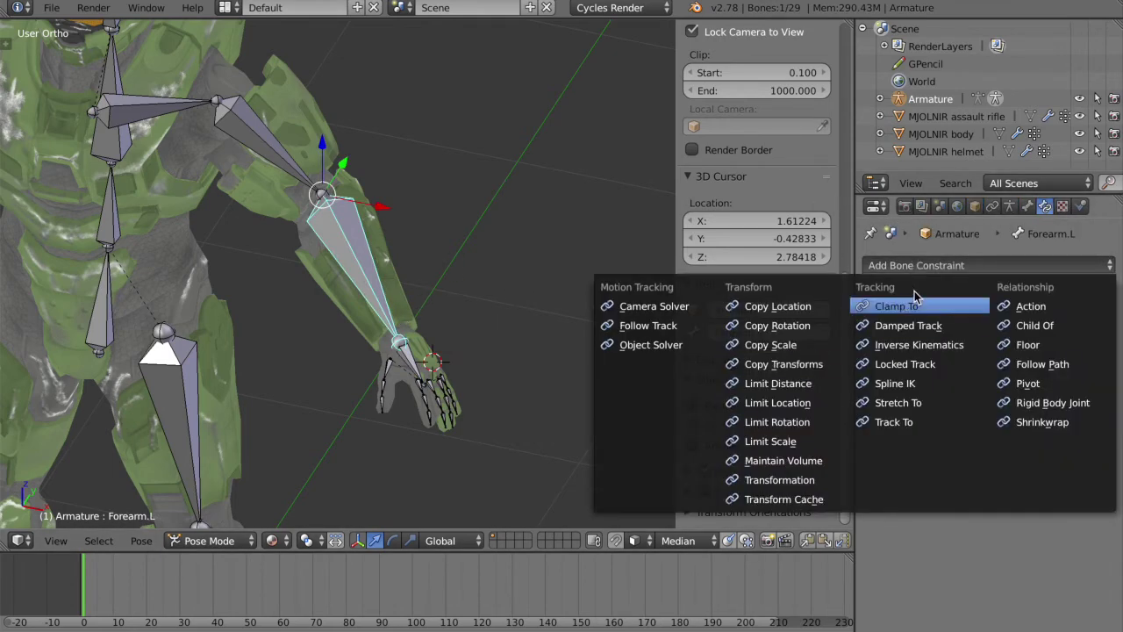
{"action": "key", "text": "Escape"}
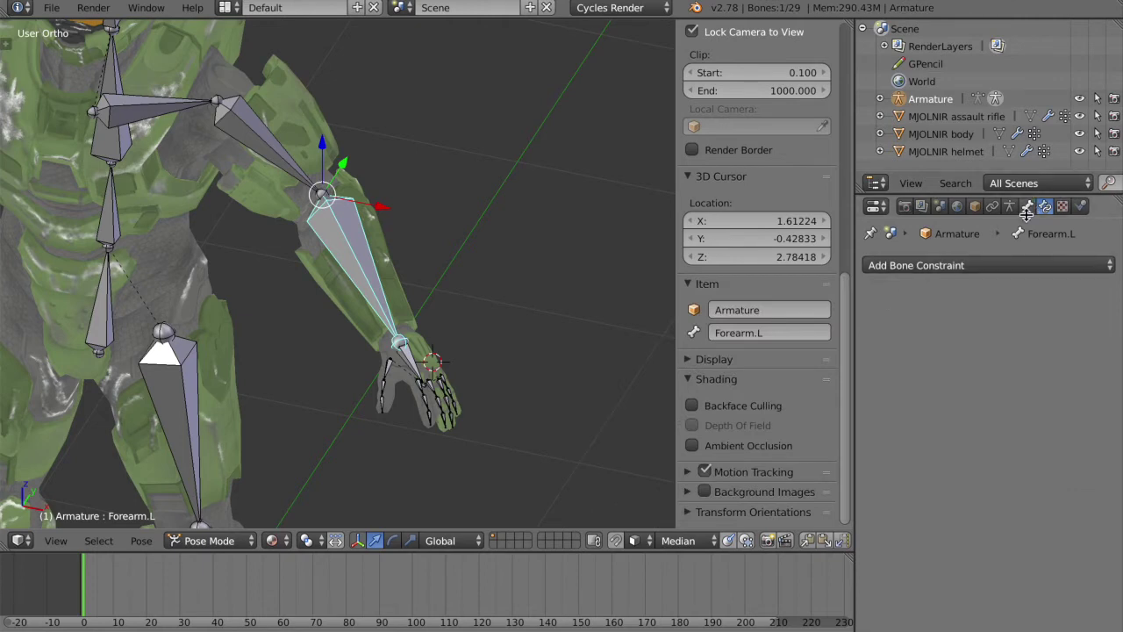
{"action": "left_click", "coordinate": [973, 266]}
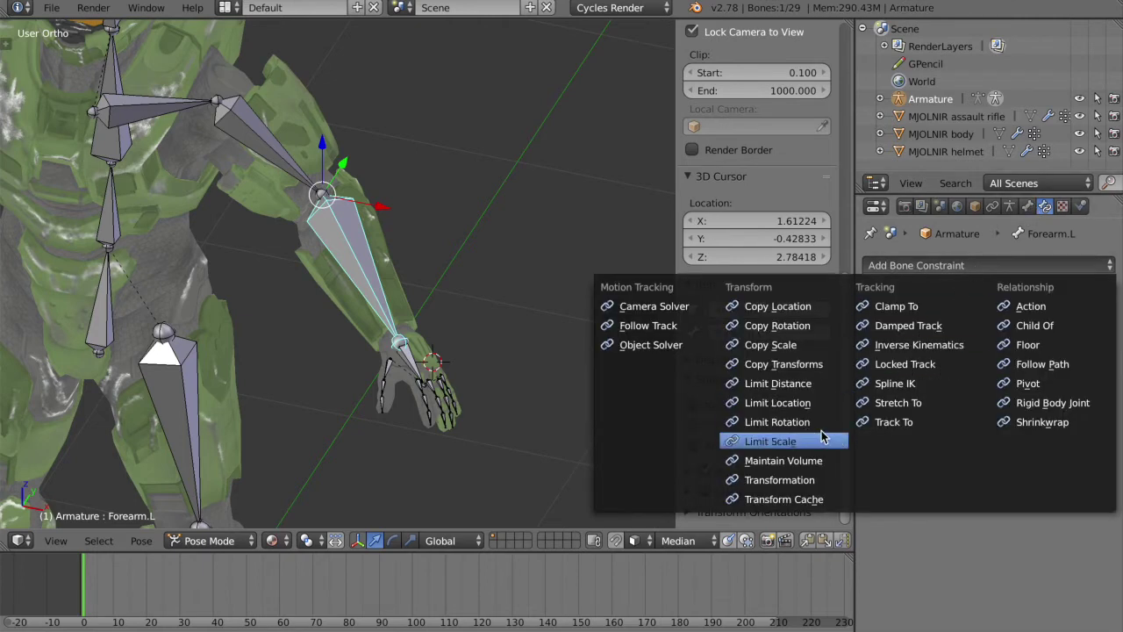
{"action": "left_click", "coordinate": [920, 345]}
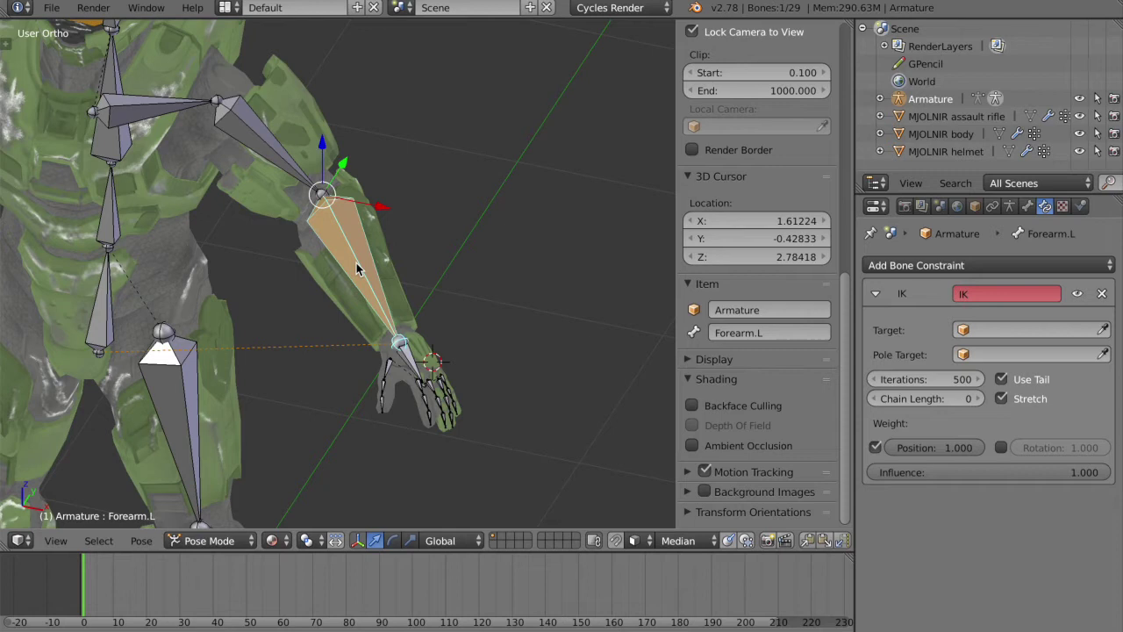
Set the forearm IK constraint's target to Armature and its target bone to HandIK.L
{"action": "left_click", "coordinate": [972, 329]}
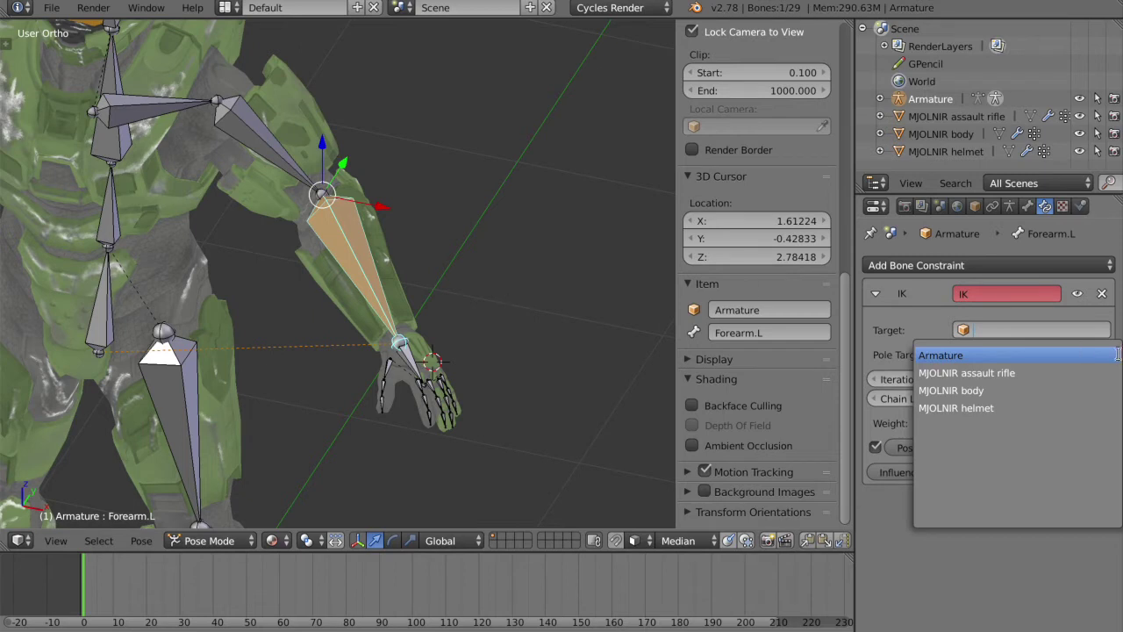
{"action": "left_click", "coordinate": [965, 355]}
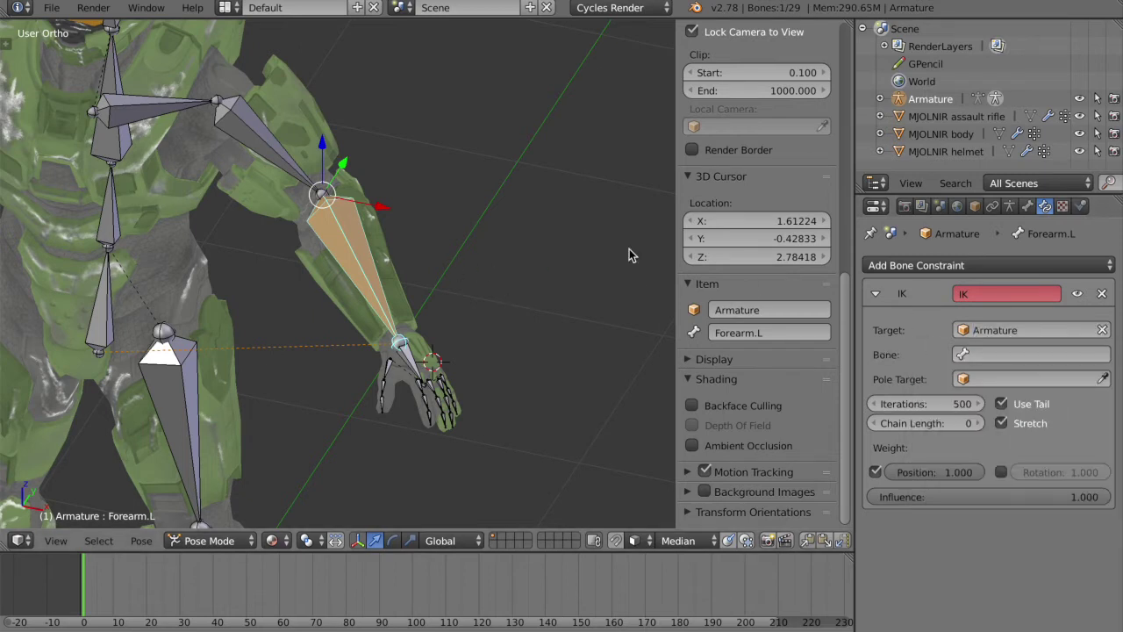
{"action": "left_click", "coordinate": [1009, 354]}
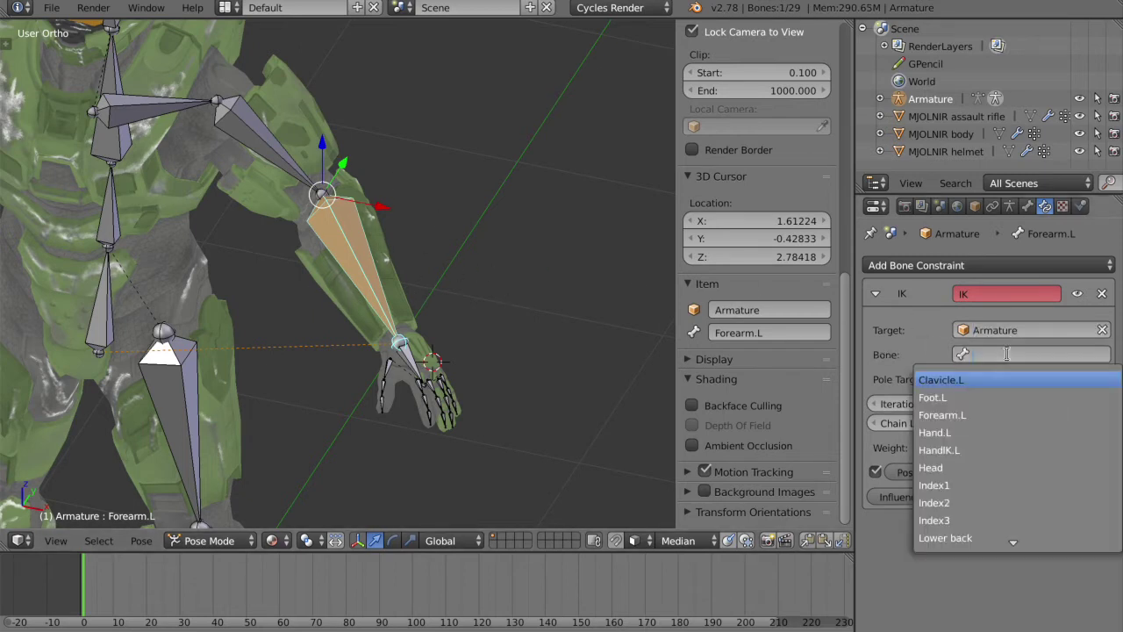
{"action": "type", "text": "Hand"}
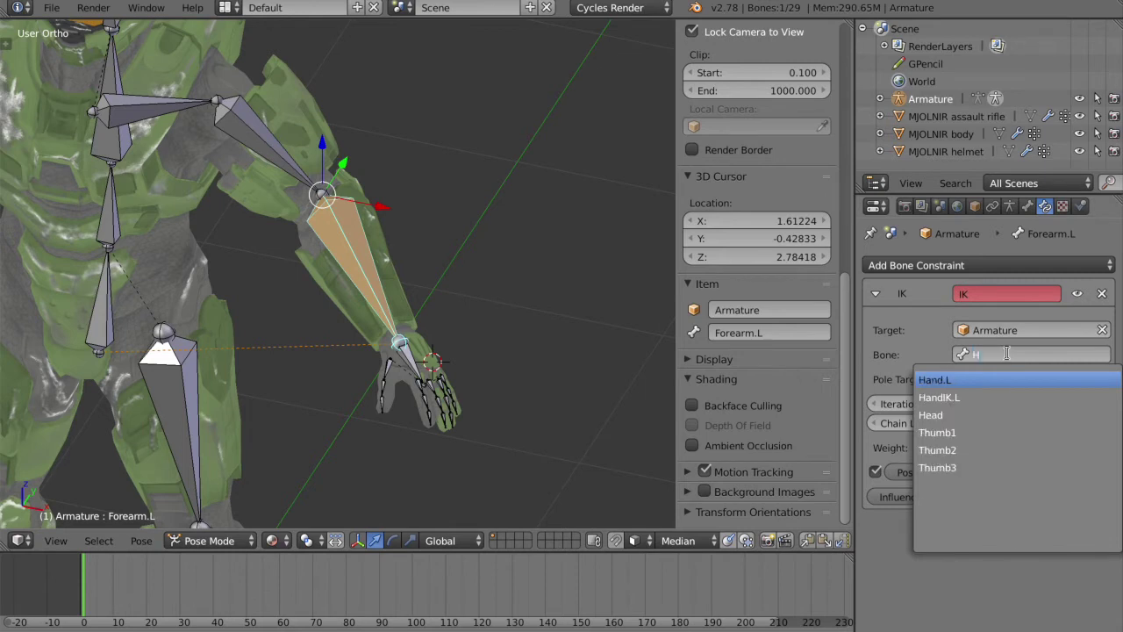
{"action": "left_click", "coordinate": [984, 399]}
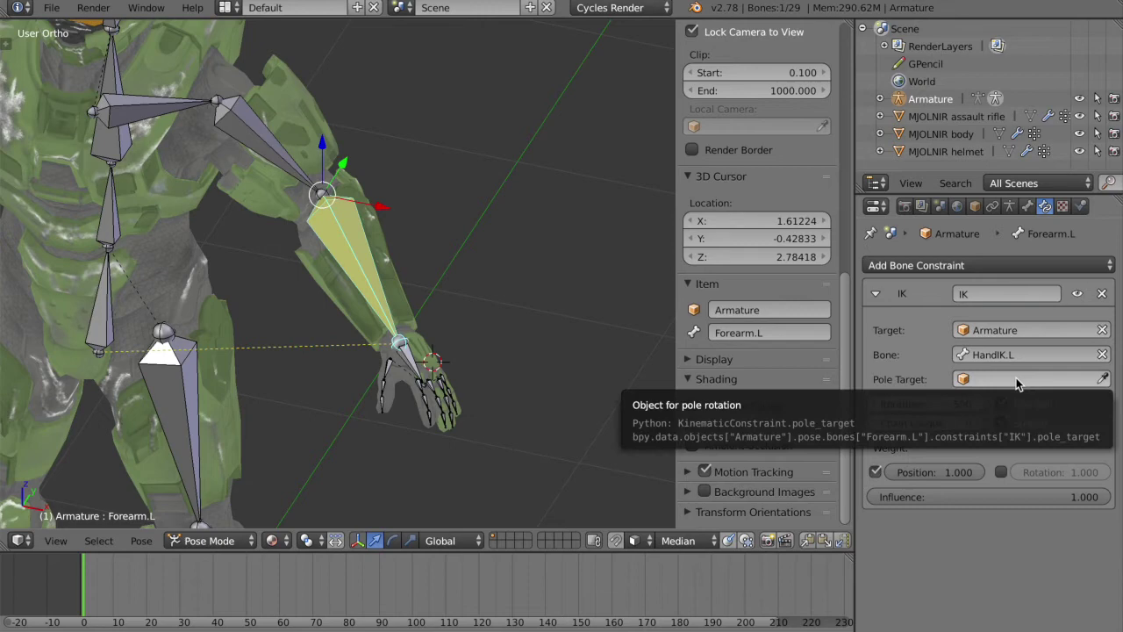
Try moving the HandIK.L bone to test the IK chain, and undo the last move
{"action": "right_click", "coordinate": [407, 353]}
{"action": "scroll", "coordinate": [493, 319], "scroll_direction": "up", "scroll_amount": 3}
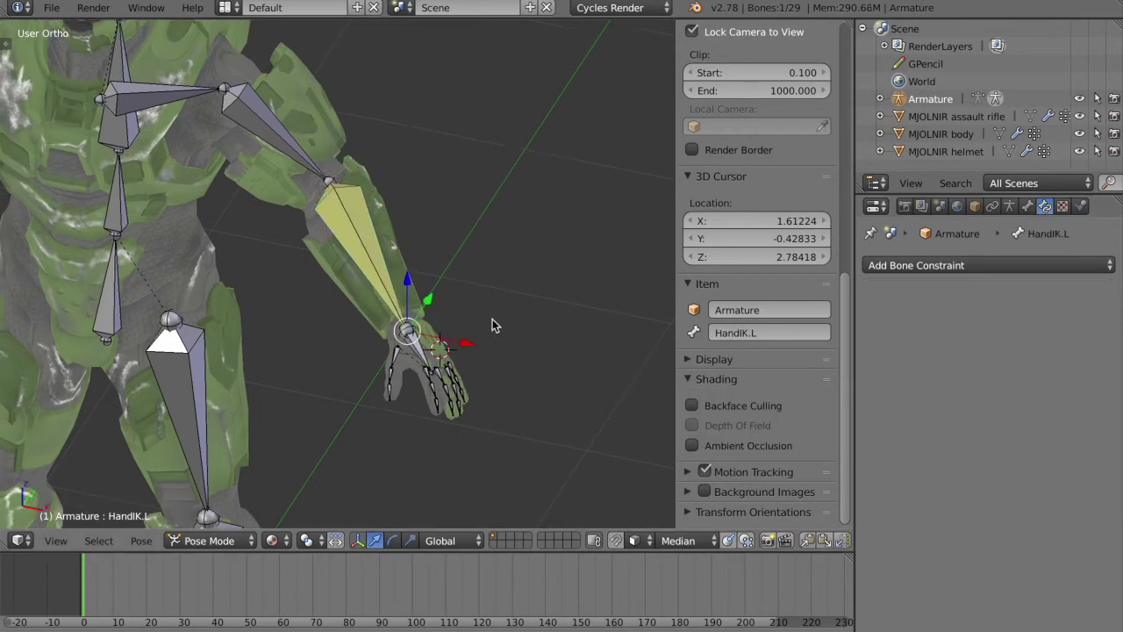
{"action": "key", "text": "g"}
{"action": "right_click", "coordinate": [482, 365]}
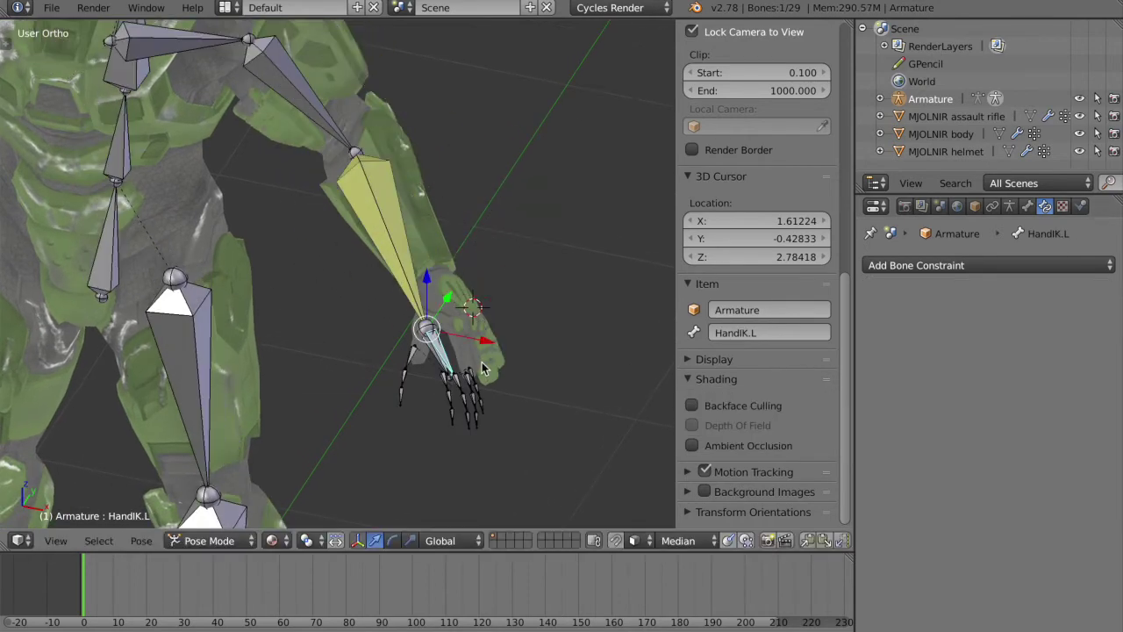
{"action": "scroll", "coordinate": [481, 365], "scroll_direction": "down", "scroll_amount": 3}
{"action": "key", "text": "g"}
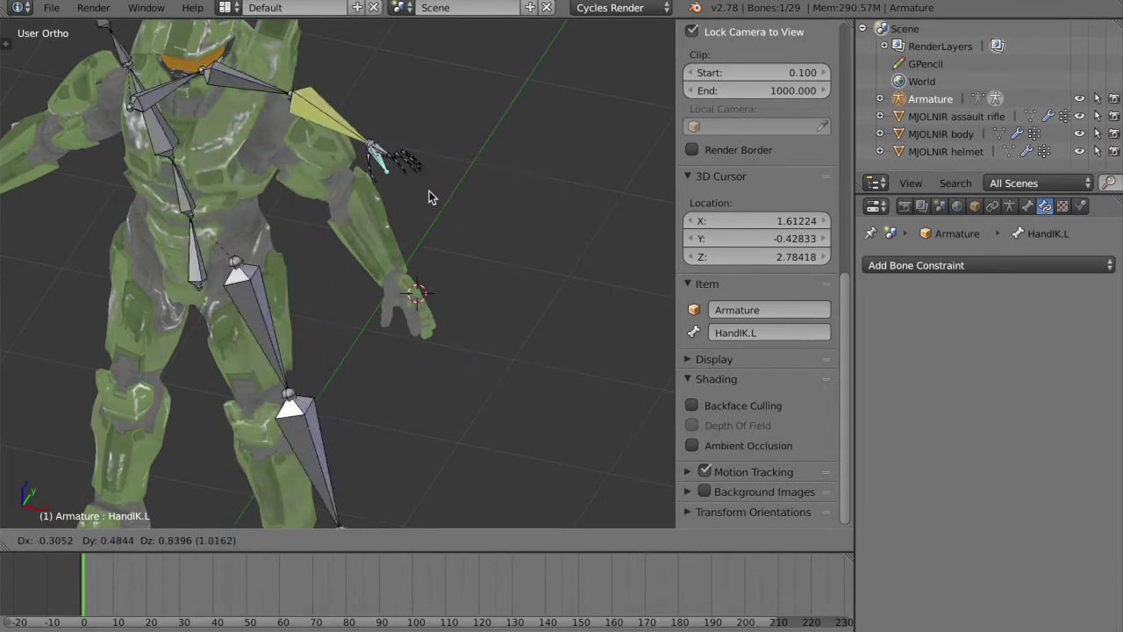
{"action": "left_click", "coordinate": [504, 296]}
{"action": "key", "text": "ctrl+z"}
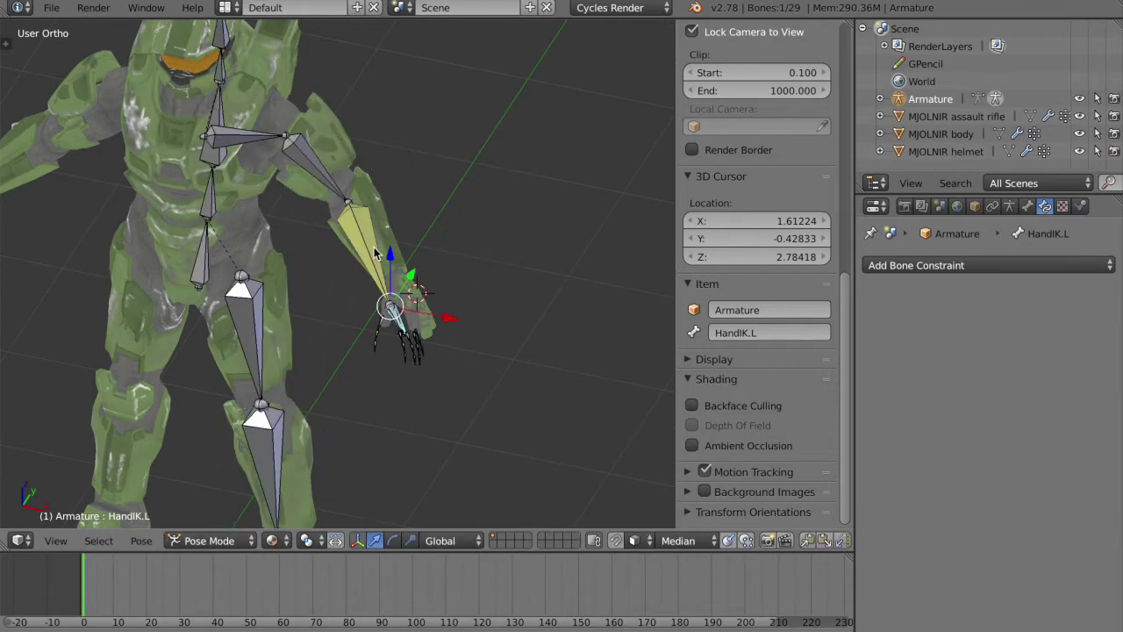
Set the chain length of Forearm.L's IK constraint to 2
{"action": "right_click", "coordinate": [374, 251]}
{"action": "double_click", "coordinate": [946, 424]}
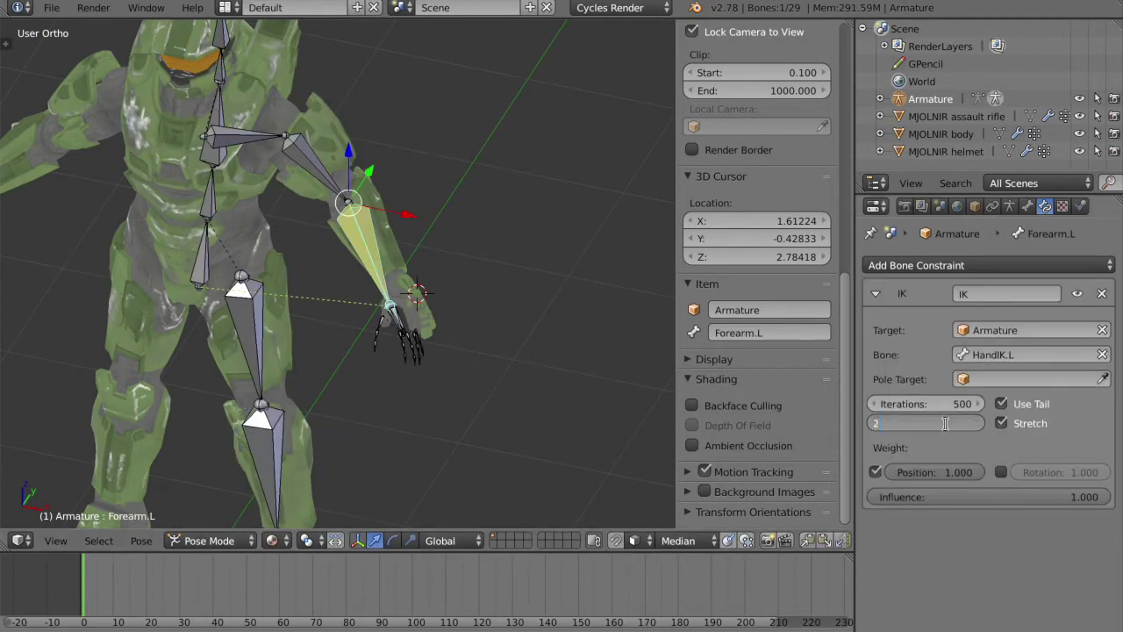
{"action": "type", "text": "2"}
{"action": "key", "text": "Return"}
Clear the rotation of all bones in the armature, and deselect them
{"action": "middle_click_drag", "start_coordinate": [400, 274], "coordinate": [365, 256]}
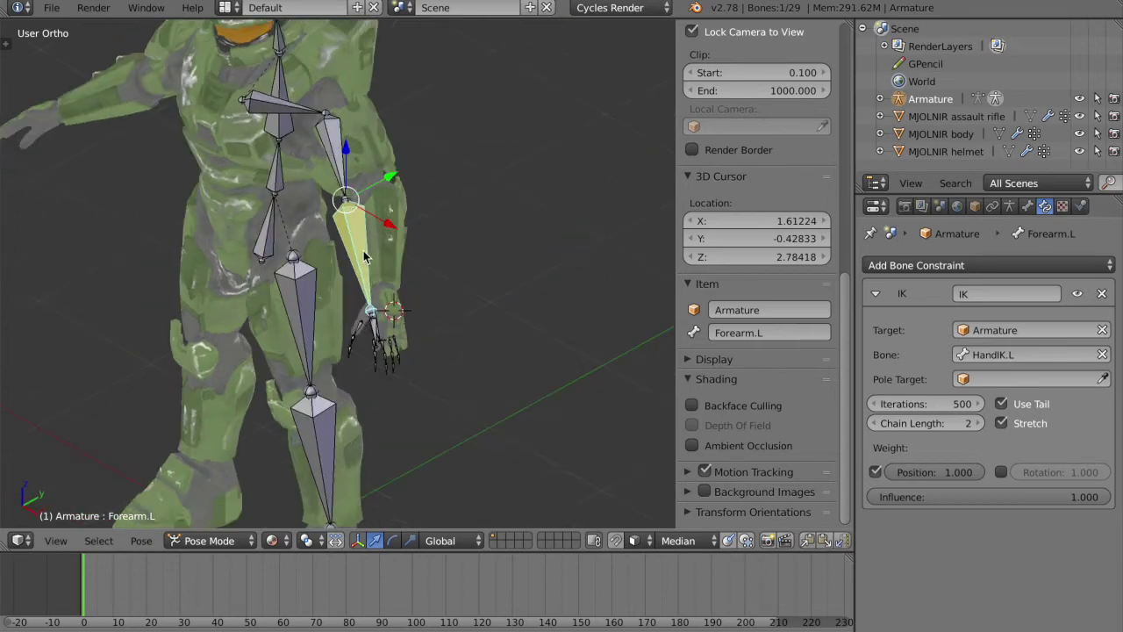
{"action": "key", "text": "a"}
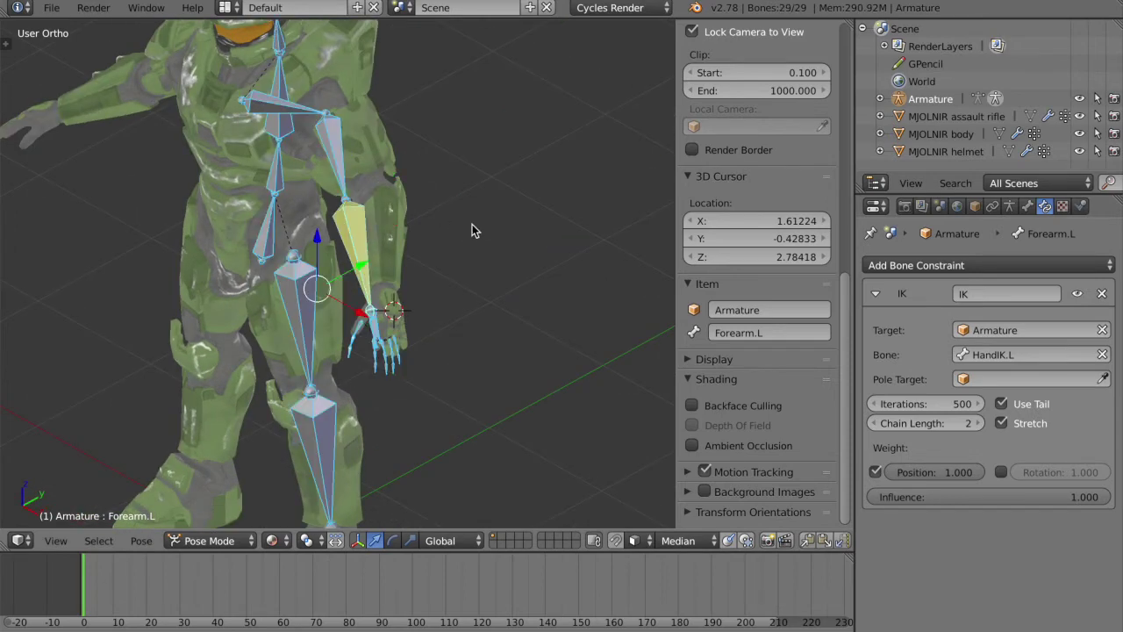
{"action": "key", "text": "alt+r"}
{"action": "key", "text": "a"}
Try moving the HandIK.L bone around to test how the left arm follows it
{"action": "right_click", "coordinate": [383, 306]}
{"action": "middle_click_drag", "start_coordinate": [439, 293], "coordinate": [477, 284]}
{"action": "key", "text": "g"}
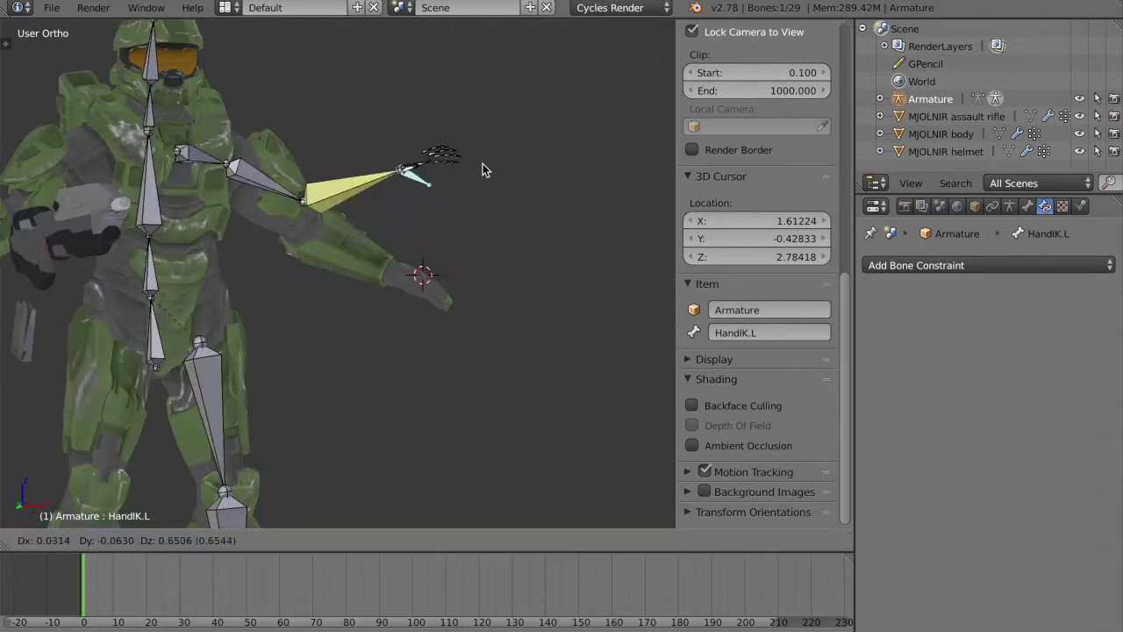
{"action": "left_click", "coordinate": [461, 341]}
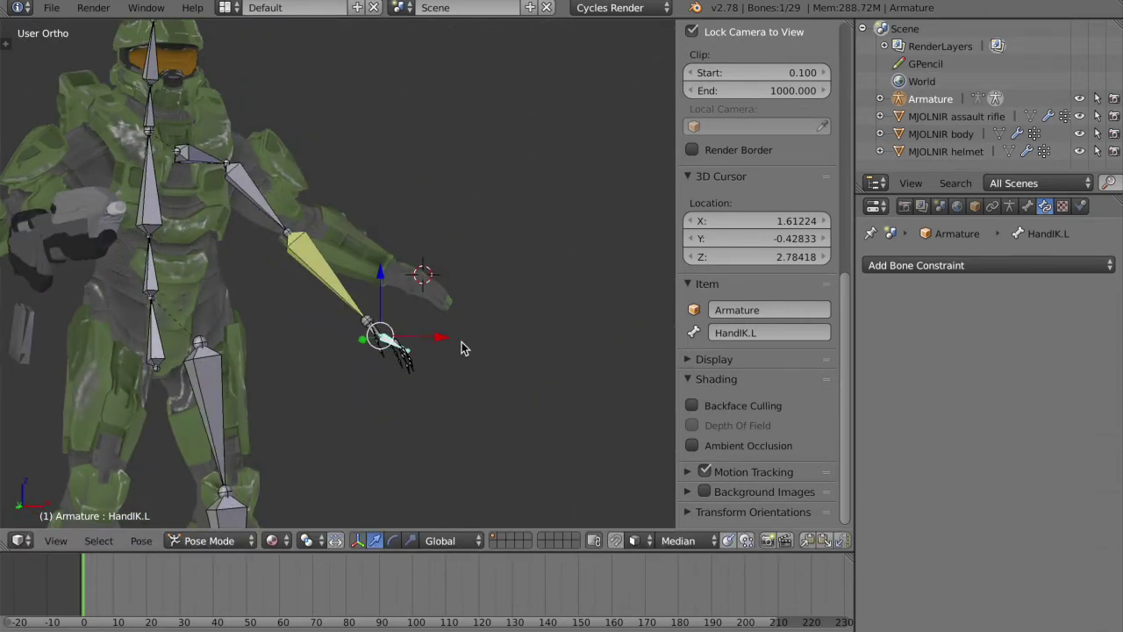
{"action": "middle_click_drag", "start_coordinate": [462, 341], "coordinate": [472, 160]}
{"action": "key", "text": "g"}
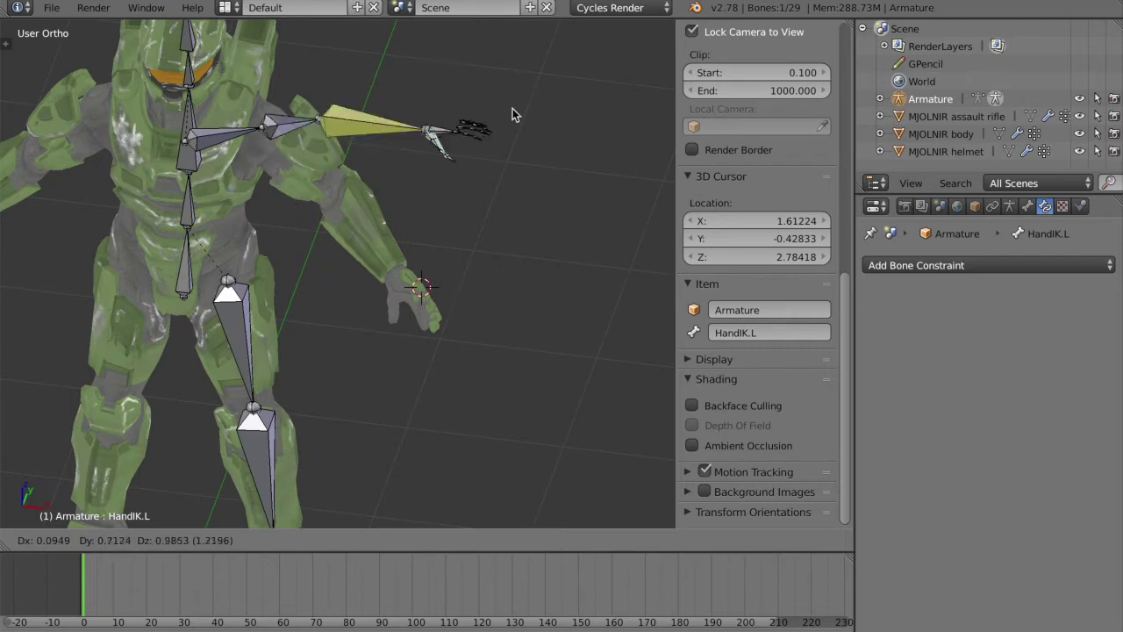
{"action": "left_click", "coordinate": [482, 384]}
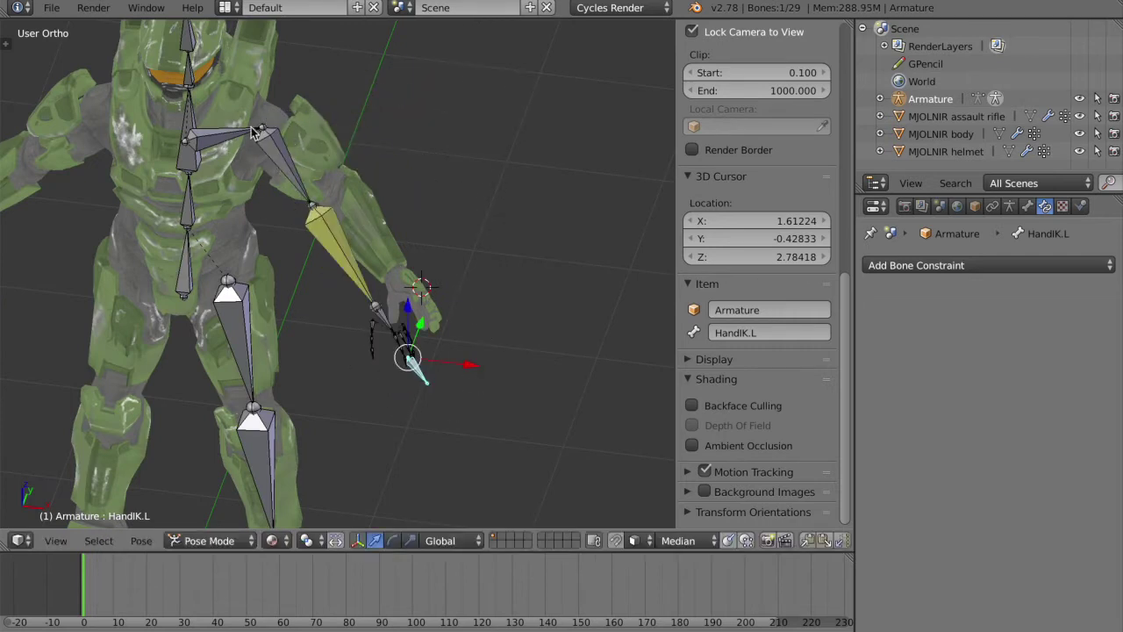
Try rotating the Clavicle.L bone about the global Z axis, and cancel the rotation
{"action": "right_click", "coordinate": [224, 140]}
{"action": "key", "text": "r"}
{"action": "key", "text": "z"}
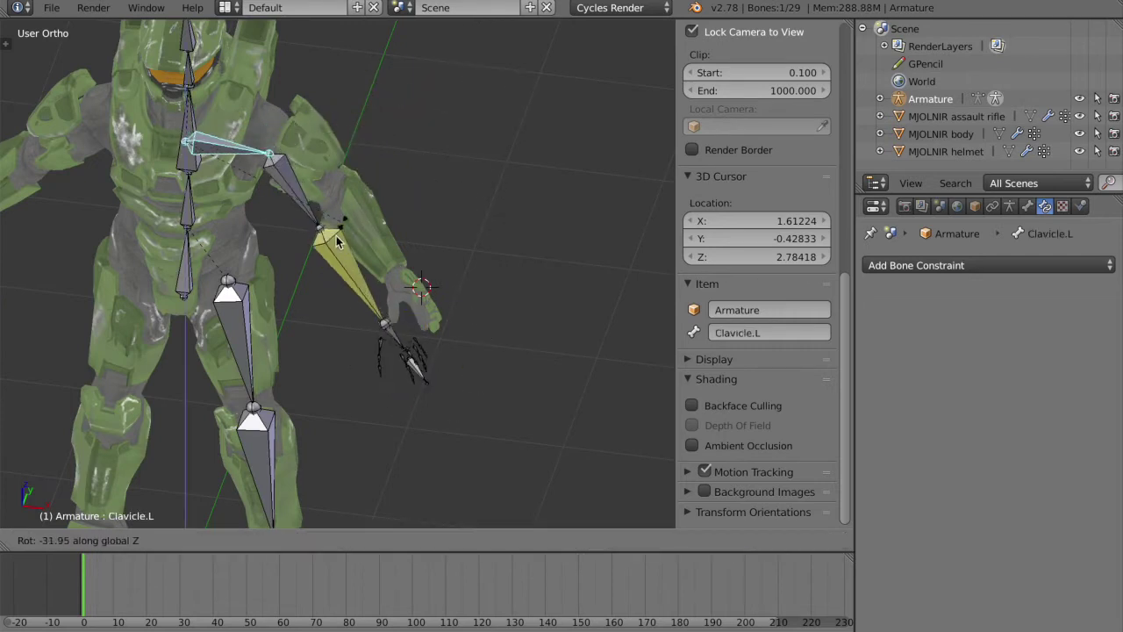
{"action": "right_click", "coordinate": [383, 124]}
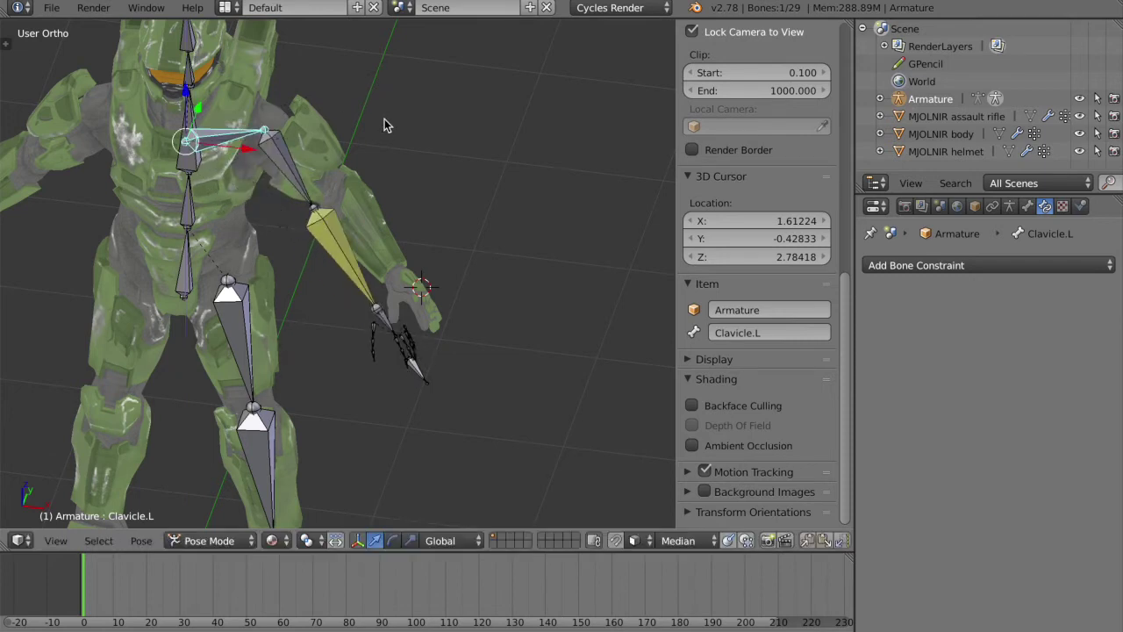
Select all bones and reset the armature to its rest pose
{"action": "key", "text": "a"}
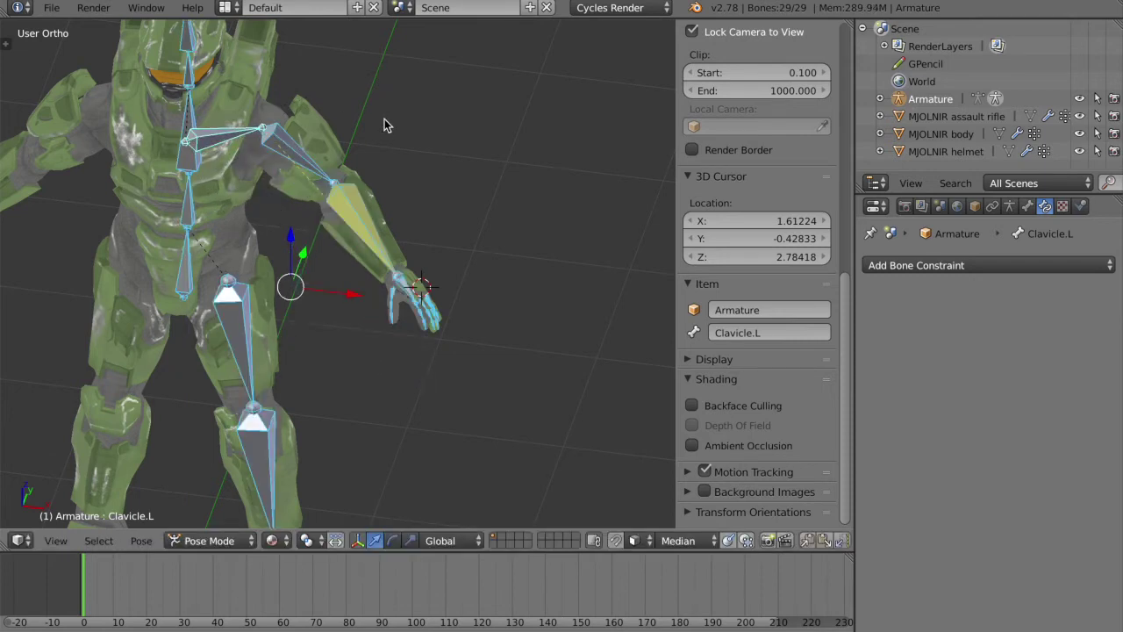
Try rotating the HandIK.L bone to test whether the left hand follows it, and undo the rotation
{"action": "scroll", "coordinate": [464, 224], "scroll_direction": "up", "scroll_amount": 2}
{"action": "scroll", "coordinate": [464, 224], "scroll_direction": "up", "scroll_amount": 2}
{"action": "key", "text": "a"}
{"action": "right_click", "coordinate": [438, 293]}
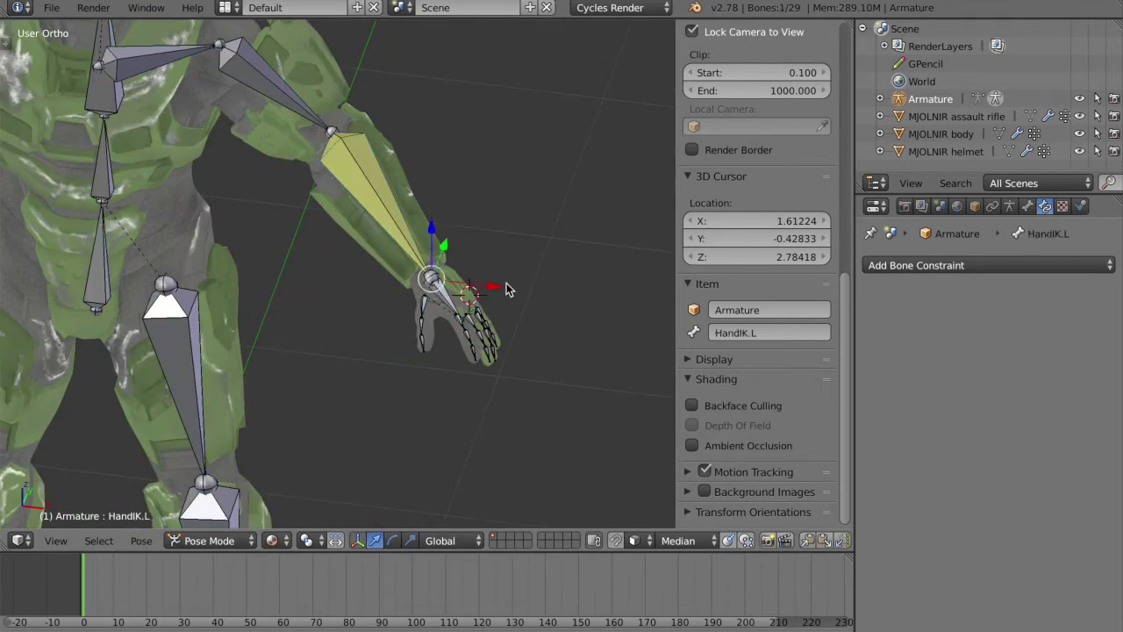
{"action": "scroll", "coordinate": [506, 282], "scroll_direction": "up", "scroll_amount": 2}
{"action": "right_click", "coordinate": [475, 293]}
{"action": "middle_click_drag", "start_coordinate": [515, 280], "coordinate": [551, 341], "text": "shift"}
{"action": "right_click", "coordinate": [457, 346]}
{"action": "key", "text": "r"}
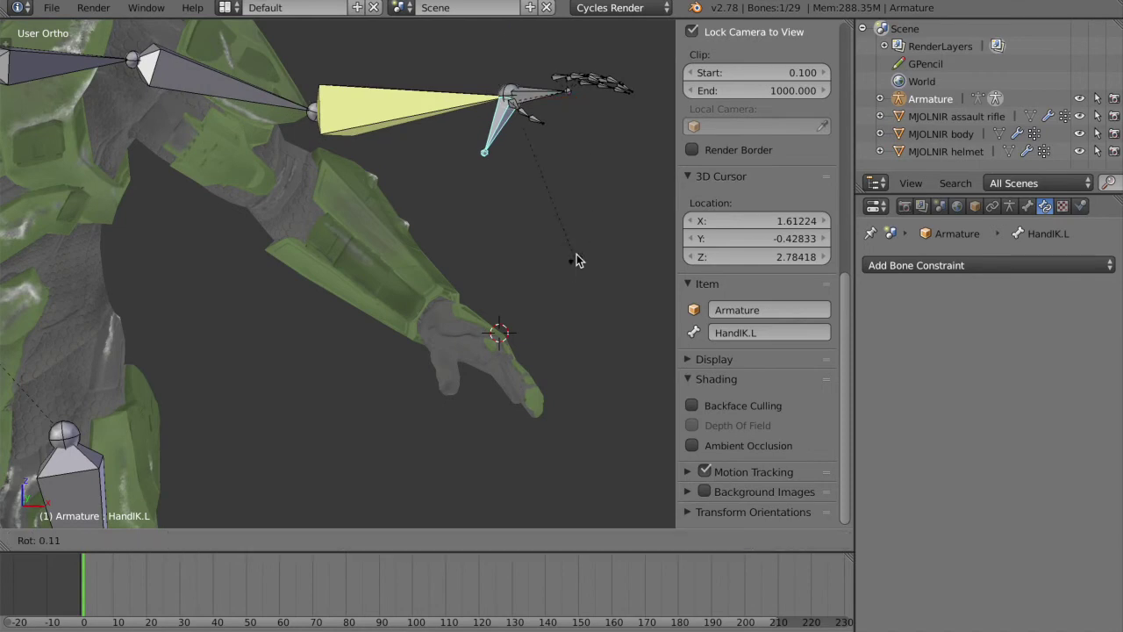
{"action": "left_click", "coordinate": [573, 223]}
{"action": "key", "text": "ctrl+z"}
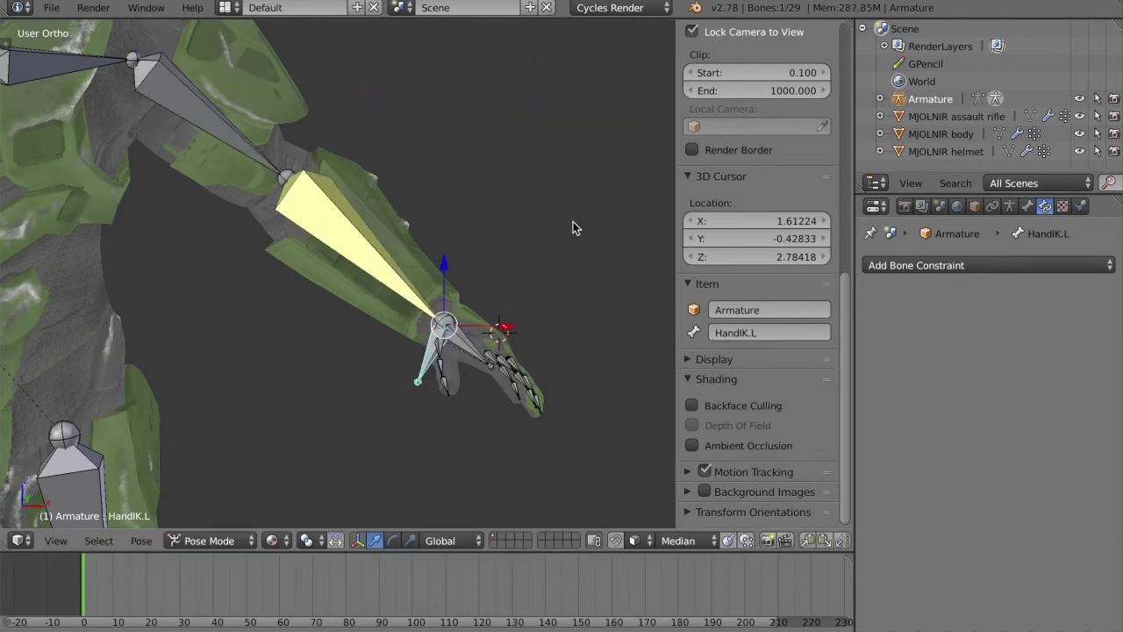
Add a Copy Rotation constraint to the Hand.L bone, with Armature as target and HandIK.L as the bone
{"action": "middle_click_drag", "start_coordinate": [542, 331], "coordinate": [471, 360]}
{"action": "right_click", "coordinate": [445, 363]}
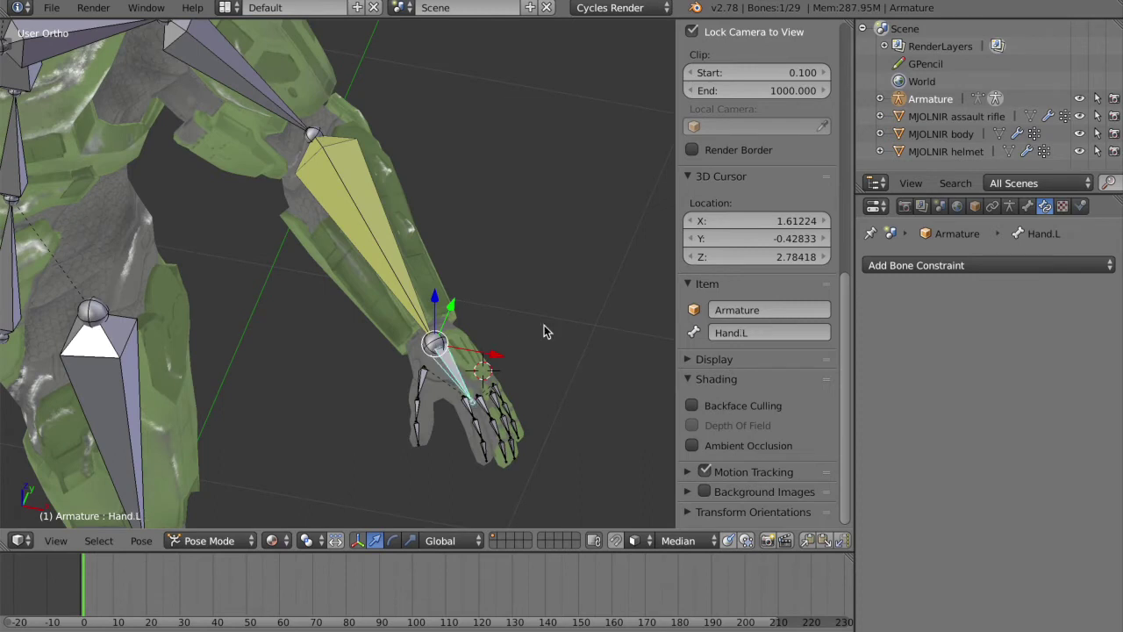
{"action": "left_click", "coordinate": [929, 264]}
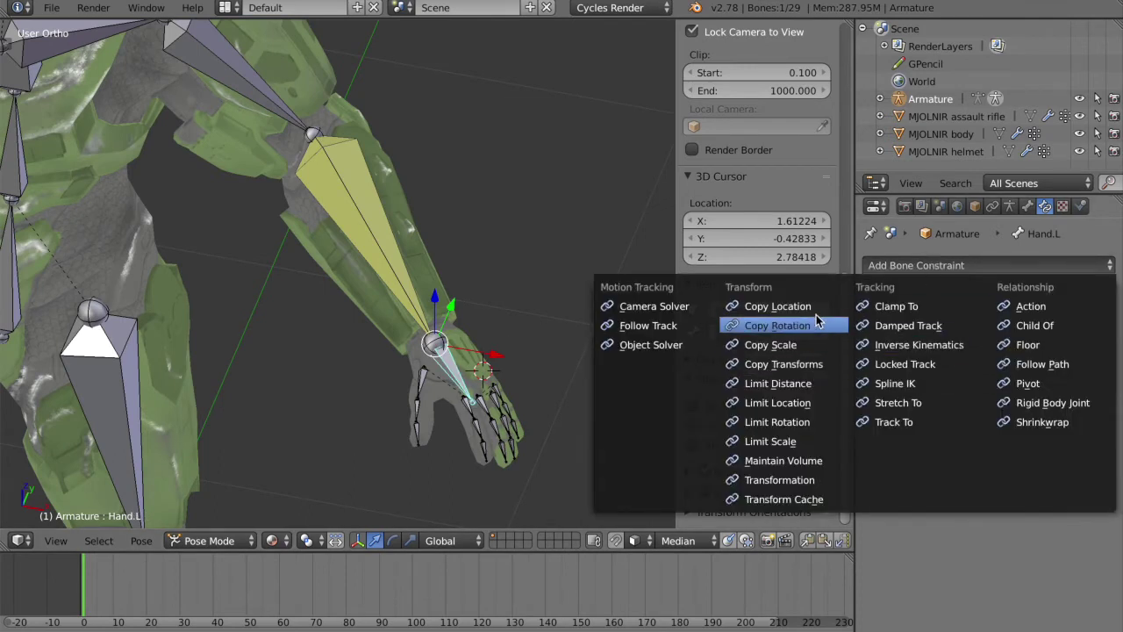
{"action": "left_click", "coordinate": [777, 325]}
{"action": "left_click", "coordinate": [1027, 329]}
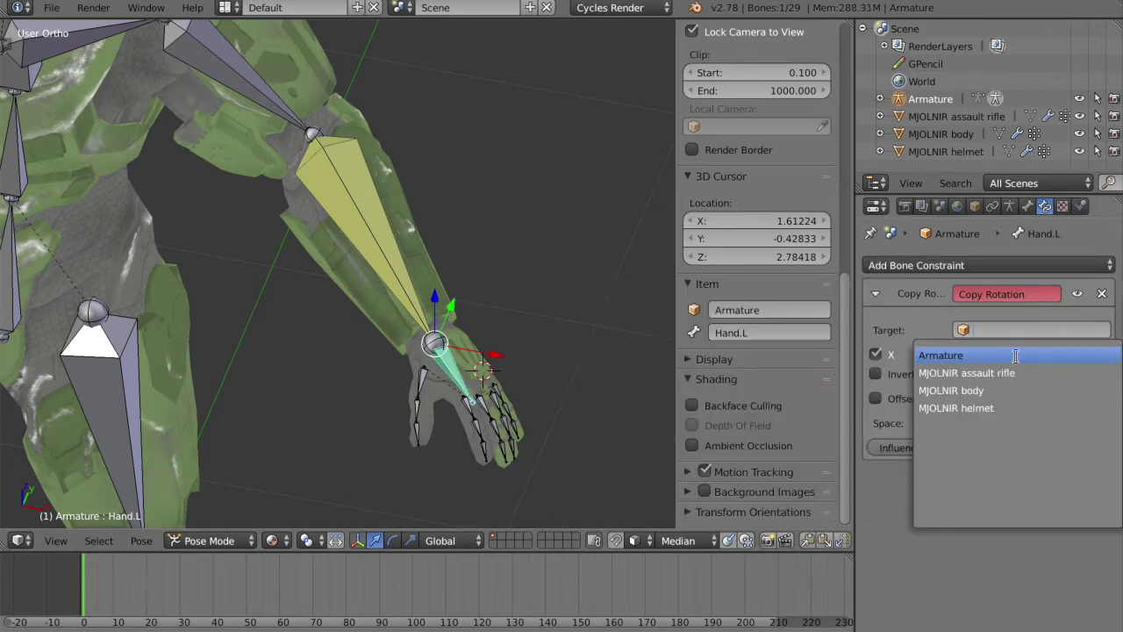
{"action": "left_click", "coordinate": [1015, 355]}
{"action": "left_click", "coordinate": [1007, 355]}
{"action": "type", "text": "Hand"}
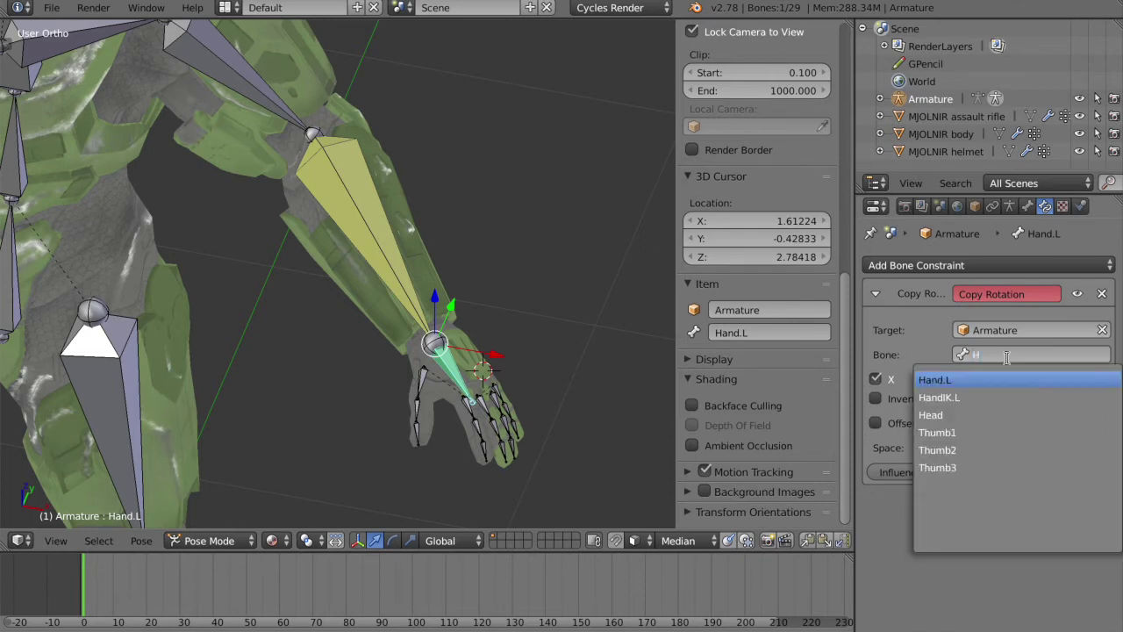
{"action": "left_click", "coordinate": [990, 396]}
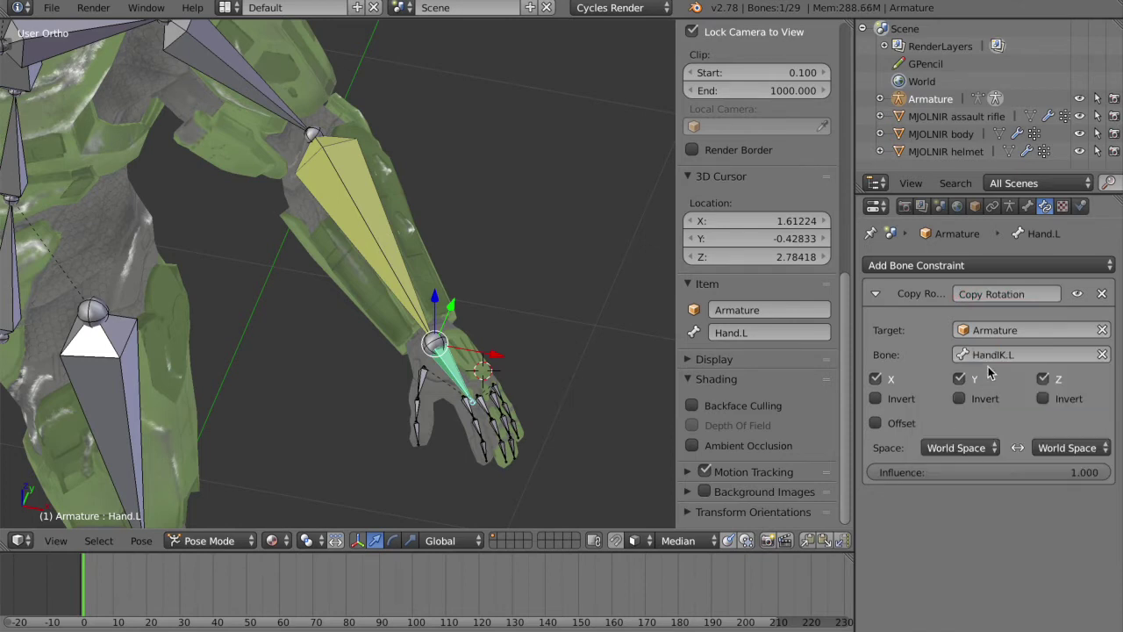
Test the hand constraint by rotating the HandIK.L bone, and clear the rotation of all bones
{"action": "middle_click_drag", "start_coordinate": [532, 376], "coordinate": [463, 326]}
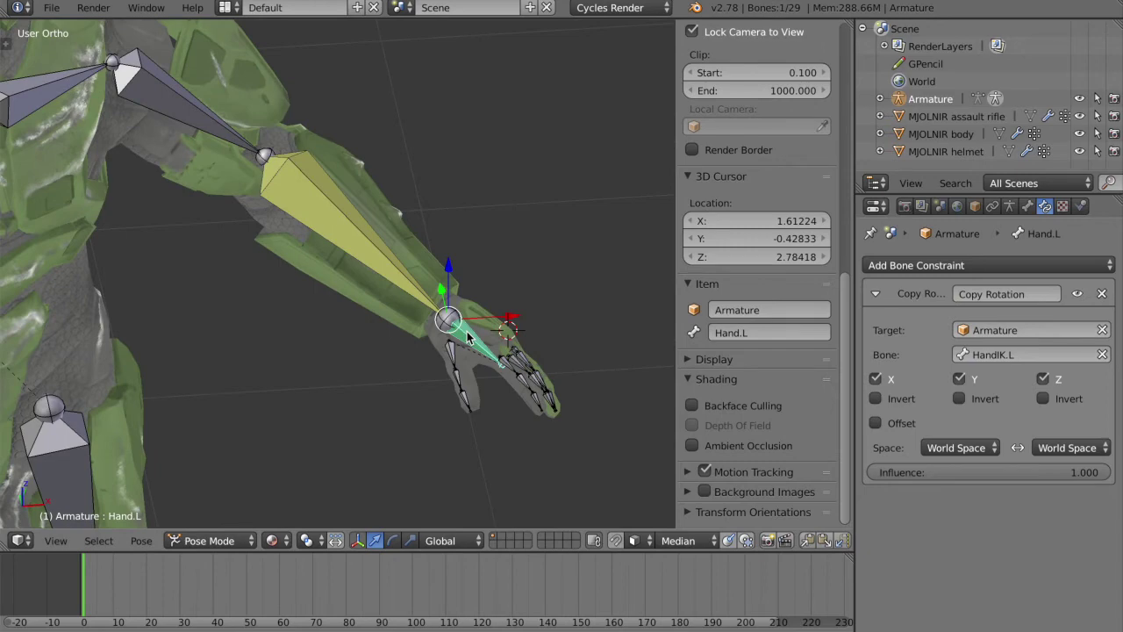
{"action": "right_click", "coordinate": [468, 338]}
{"action": "key", "text": "r"}
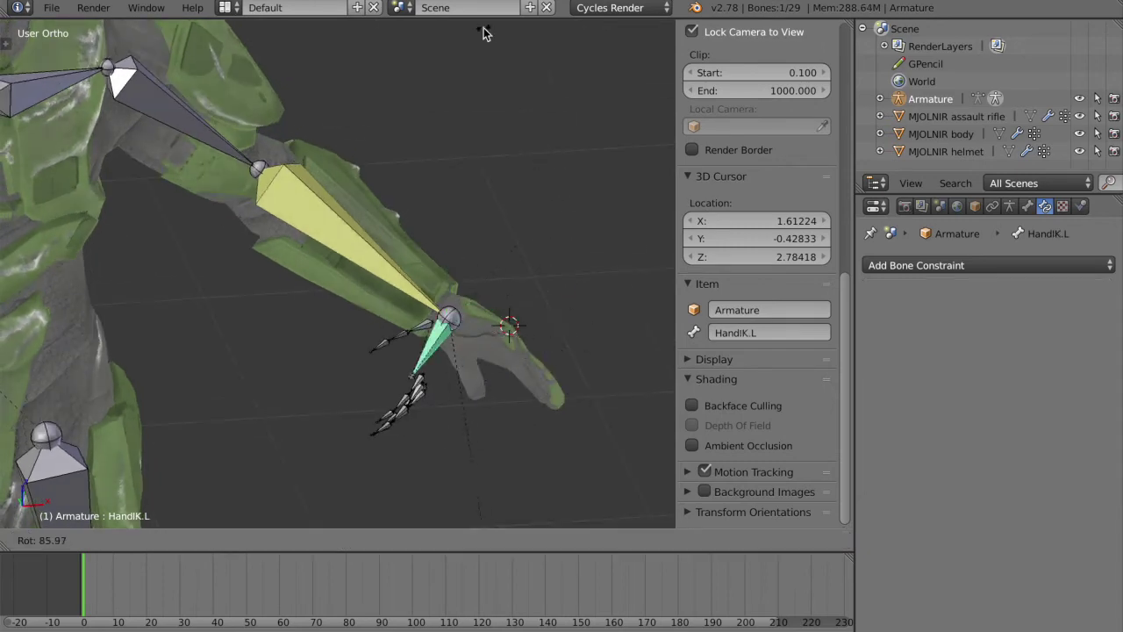
{"action": "left_click", "coordinate": [485, 31]}
{"action": "middle_click_drag", "start_coordinate": [486, 33], "coordinate": [482, 71]}
{"action": "key", "text": "r"}
{"action": "left_click", "coordinate": [425, 235]}
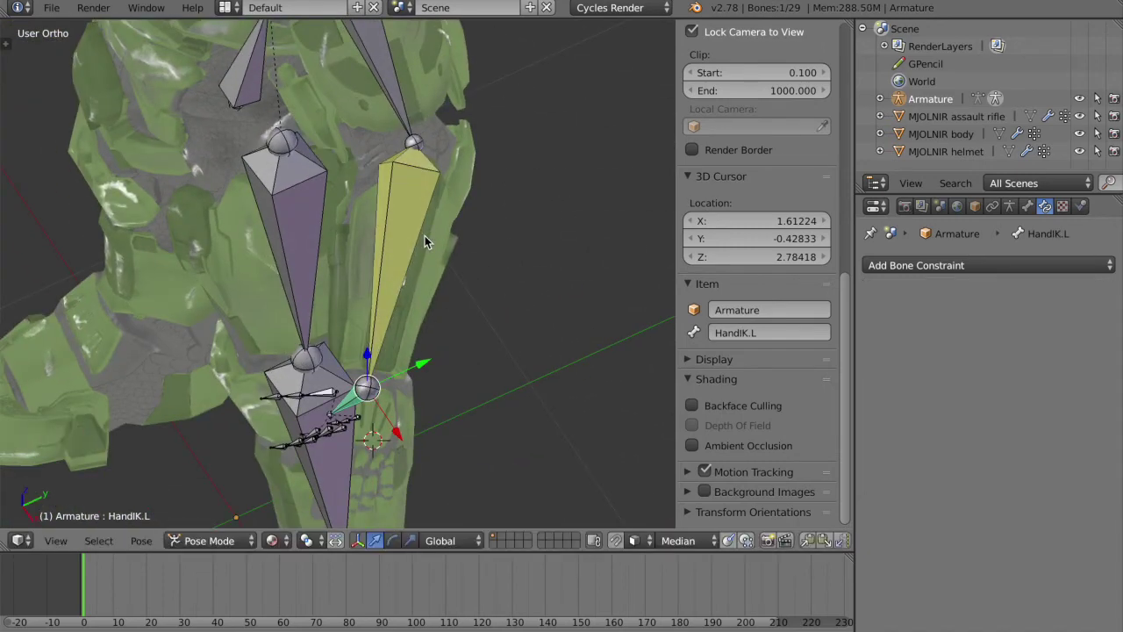
{"action": "key", "text": "a"}
{"action": "key", "text": "a"}
{"action": "key", "text": "alt+r"}
{"action": "key", "text": "a"}
Switch the armature to Edit Mode and show the left leg in the right orthographic view
{"action": "middle_click_drag", "start_coordinate": [543, 235], "coordinate": [530, 319]}
{"action": "scroll", "coordinate": [543, 235], "scroll_direction": "down", "scroll_amount": 2}
{"action": "scroll", "coordinate": [530, 321], "scroll_direction": "down", "scroll_amount": 3}
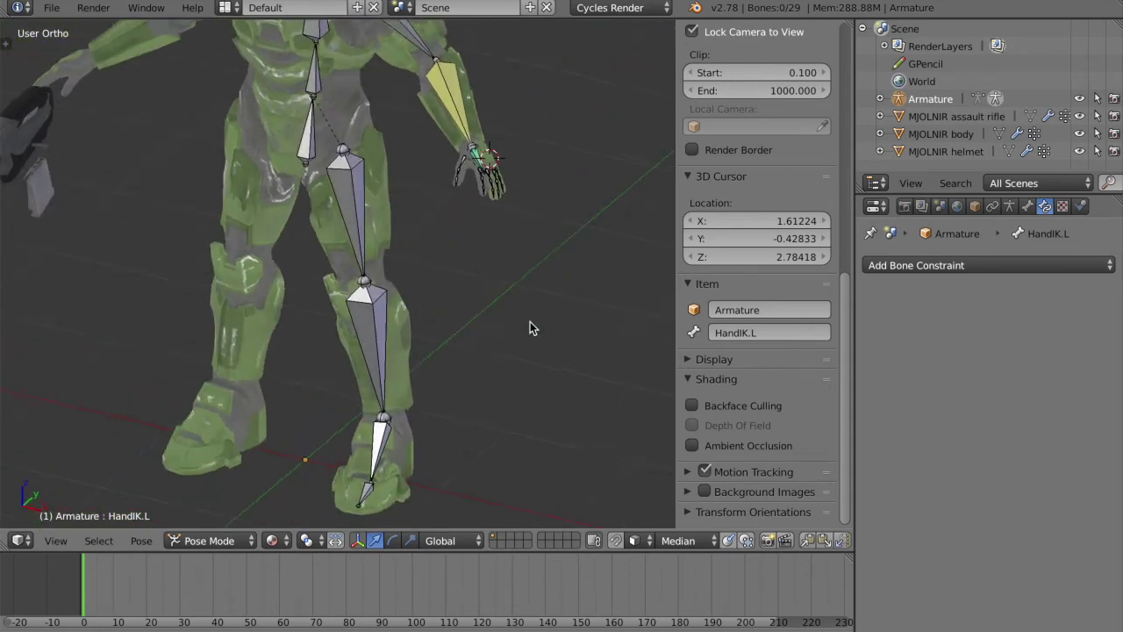
{"action": "scroll", "coordinate": [530, 325], "scroll_direction": "down", "scroll_amount": 1}
{"action": "left_click", "coordinate": [208, 540]}
{"action": "left_click", "coordinate": [202, 499]}
{"action": "key", "text": "KP_3"}
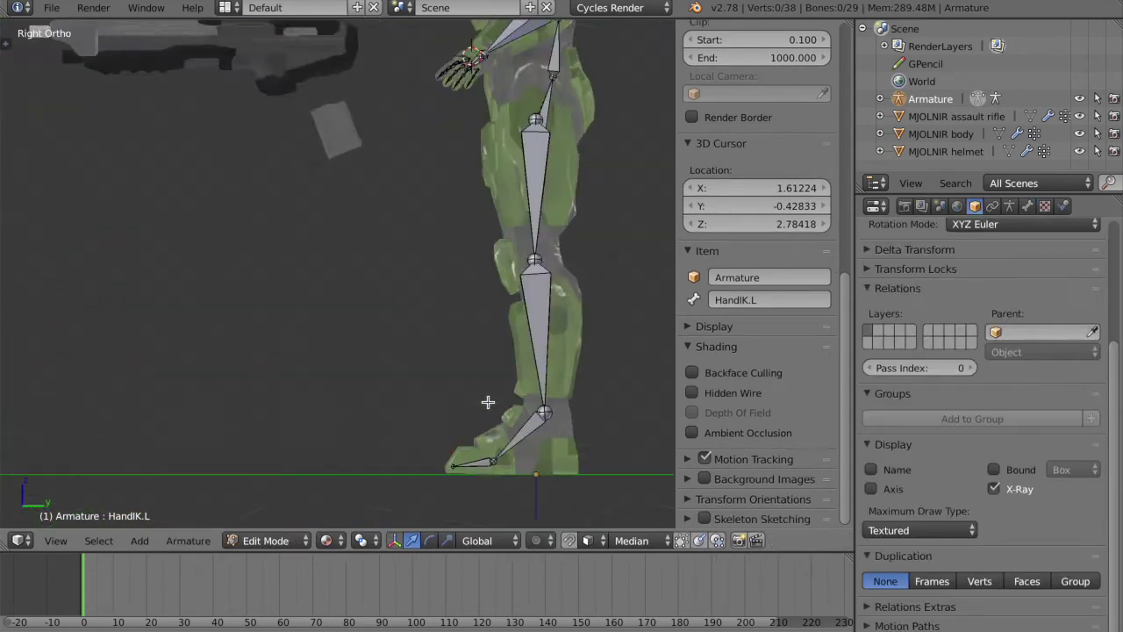
Duplicate the Foot.L bone in place and clear the duplicate's parent
{"action": "middle_click_drag", "start_coordinate": [488, 402], "coordinate": [421, 381], "text": "shift"}
{"action": "right_click", "coordinate": [449, 417]}
{"action": "key", "text": "g"}
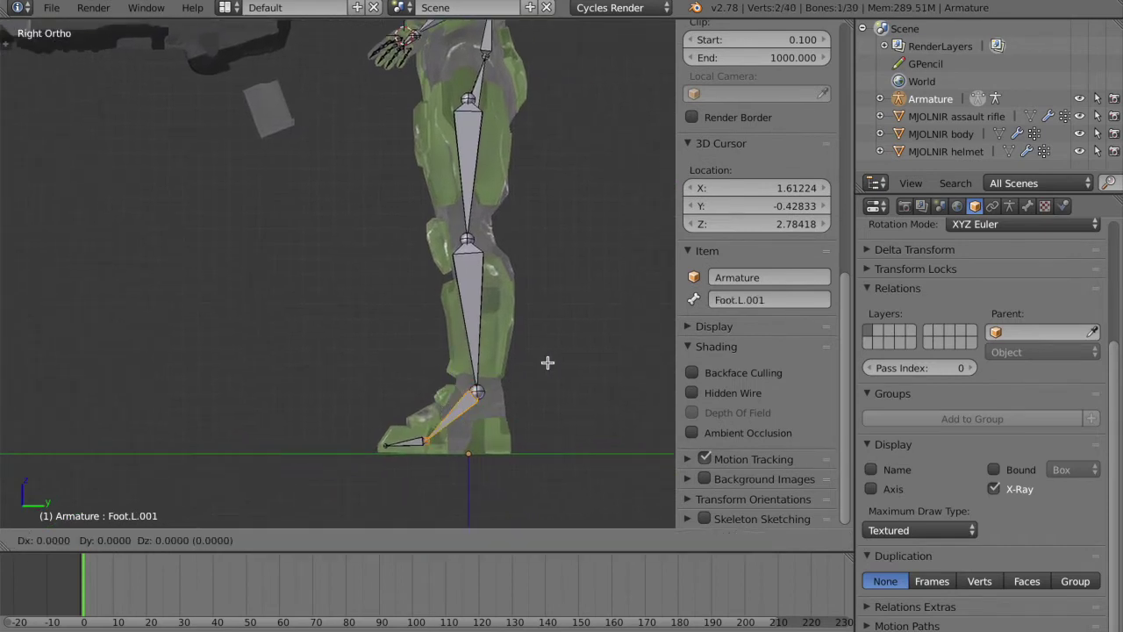
{"action": "key", "text": "Escape"}
{"action": "key", "text": "alt+p"}
{"action": "left_click", "coordinate": [550, 386]}
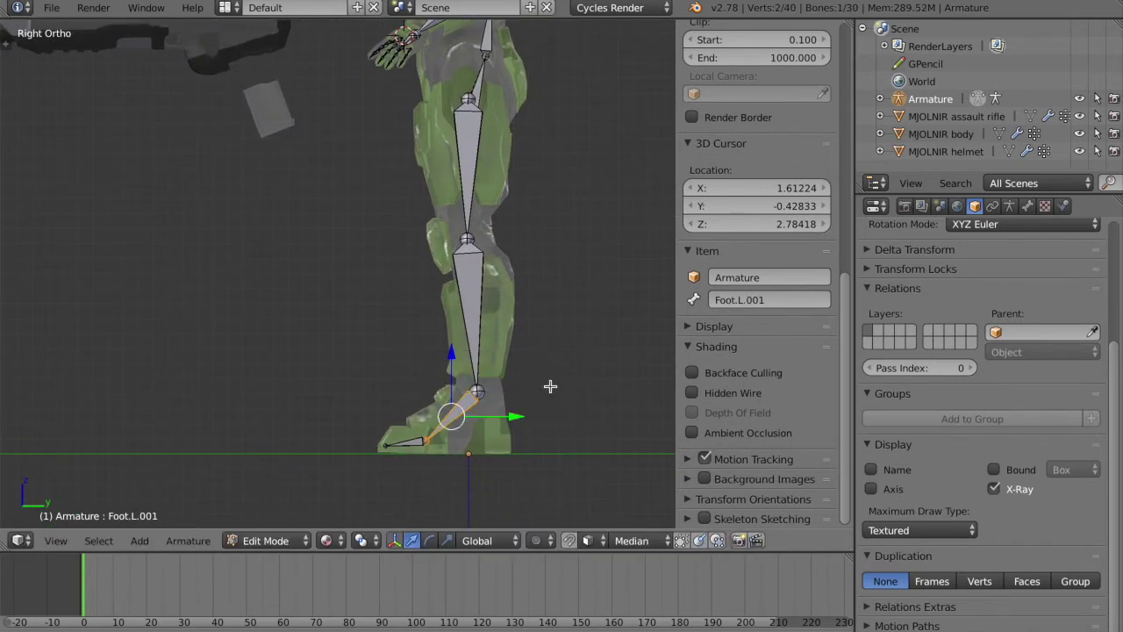
In Pose Mode, add an Inverse Kinematics constraint to the Lowerleg.L bone with Armature as the target
{"action": "middle_click_drag", "start_coordinate": [550, 386], "coordinate": [514, 351]}
{"action": "key", "text": "Tab"}
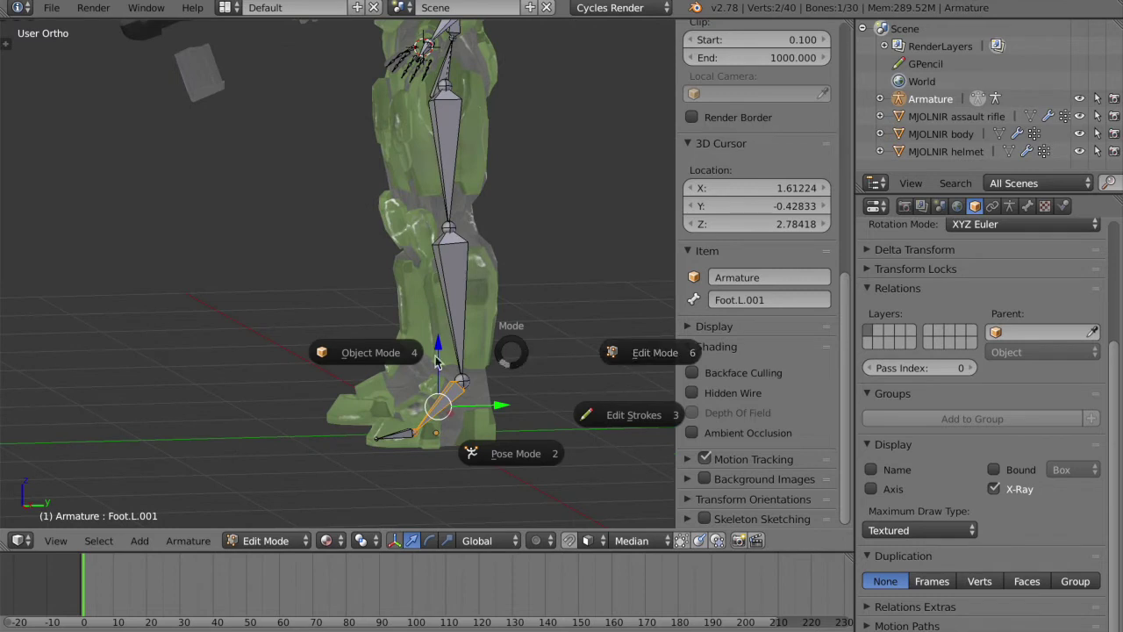
{"action": "left_click", "coordinate": [499, 452]}
{"action": "right_click", "coordinate": [442, 268]}
{"action": "key", "text": "KP_Decimal"}
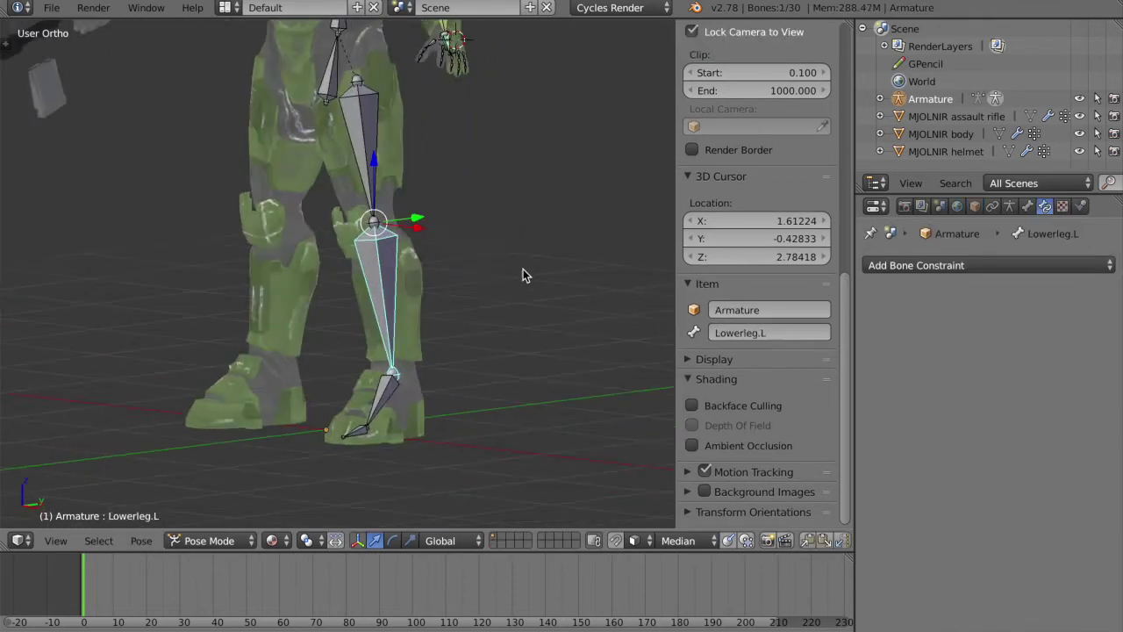
{"action": "left_click", "coordinate": [1027, 206]}
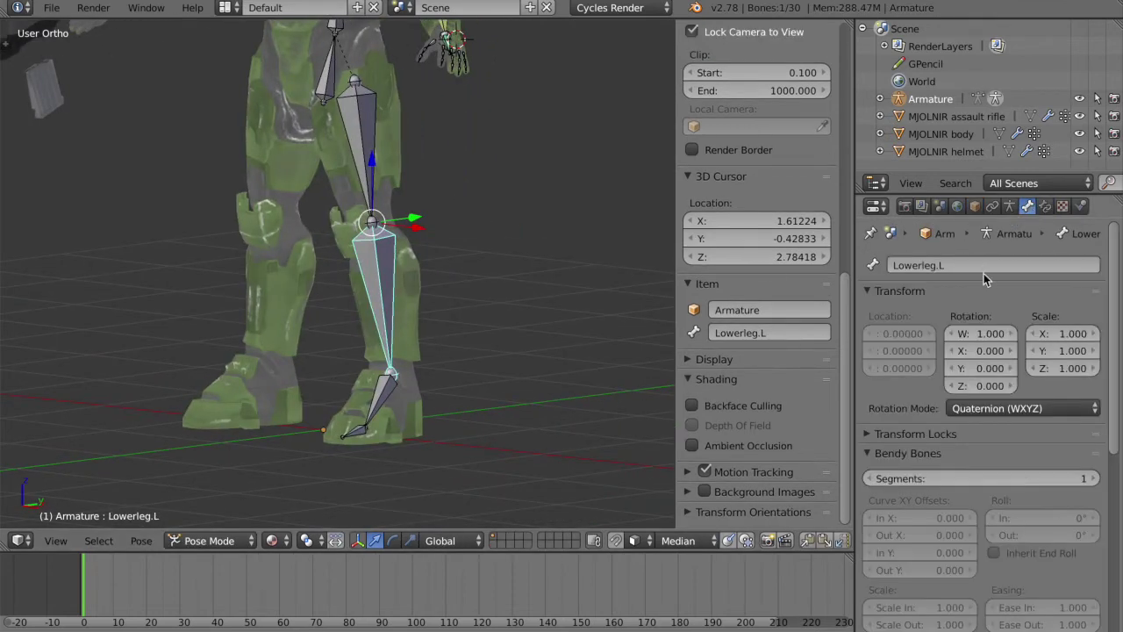
{"action": "left_click", "coordinate": [1045, 206]}
{"action": "left_click", "coordinate": [957, 265]}
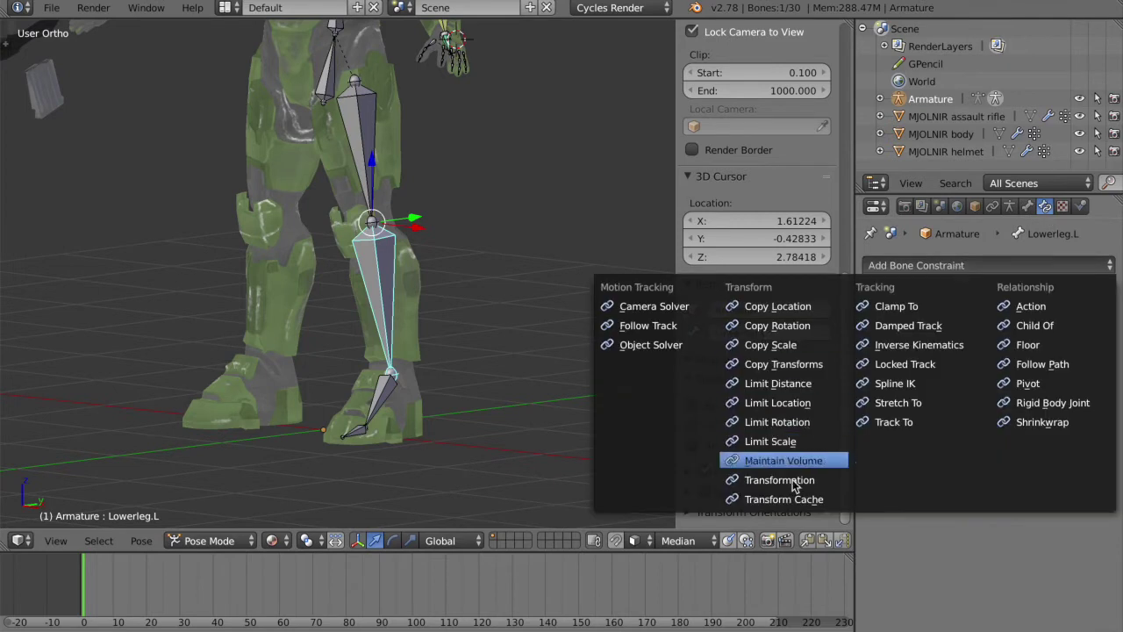
{"action": "left_click", "coordinate": [926, 345]}
{"action": "left_click", "coordinate": [984, 330]}
{"action": "left_click", "coordinate": [993, 357]}
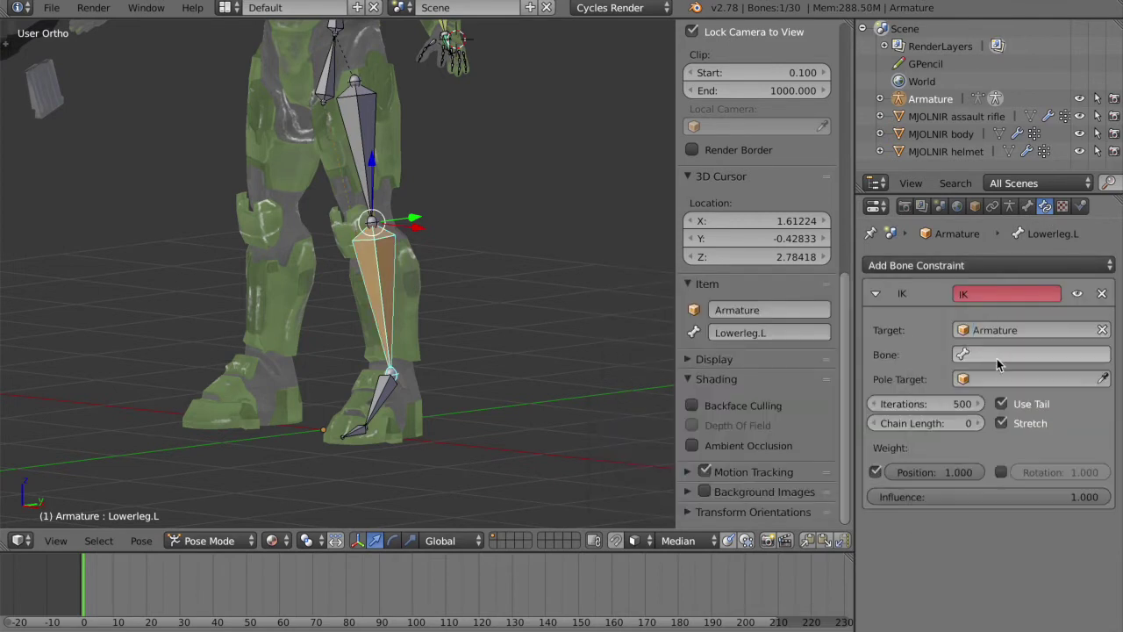
{"action": "left_click", "coordinate": [997, 356]}
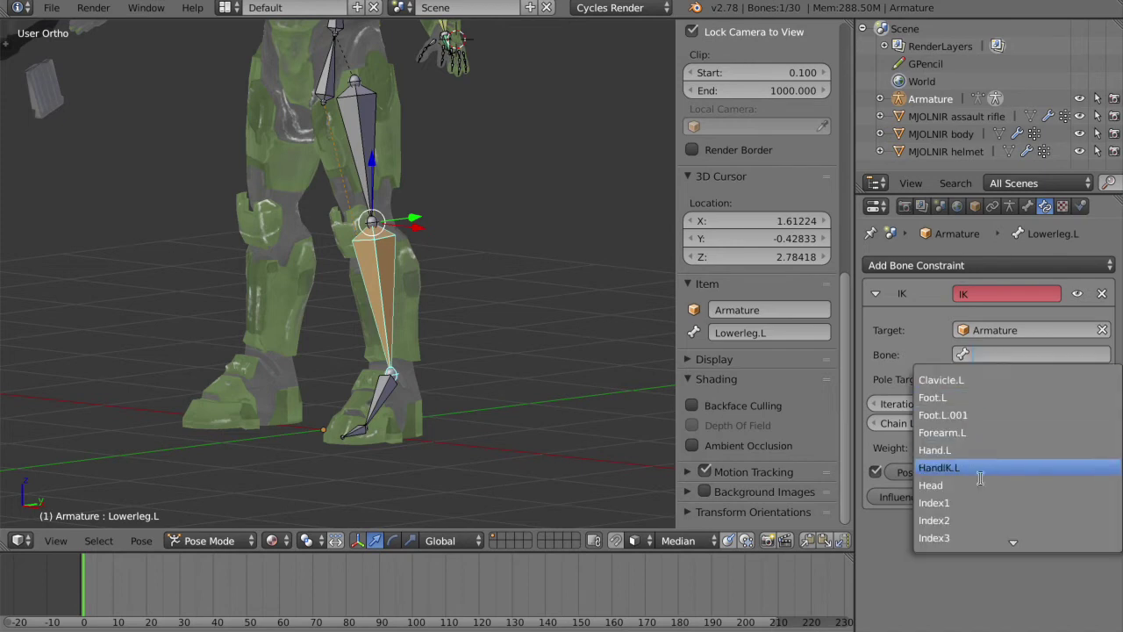
{"action": "type", "text": "Foot"}
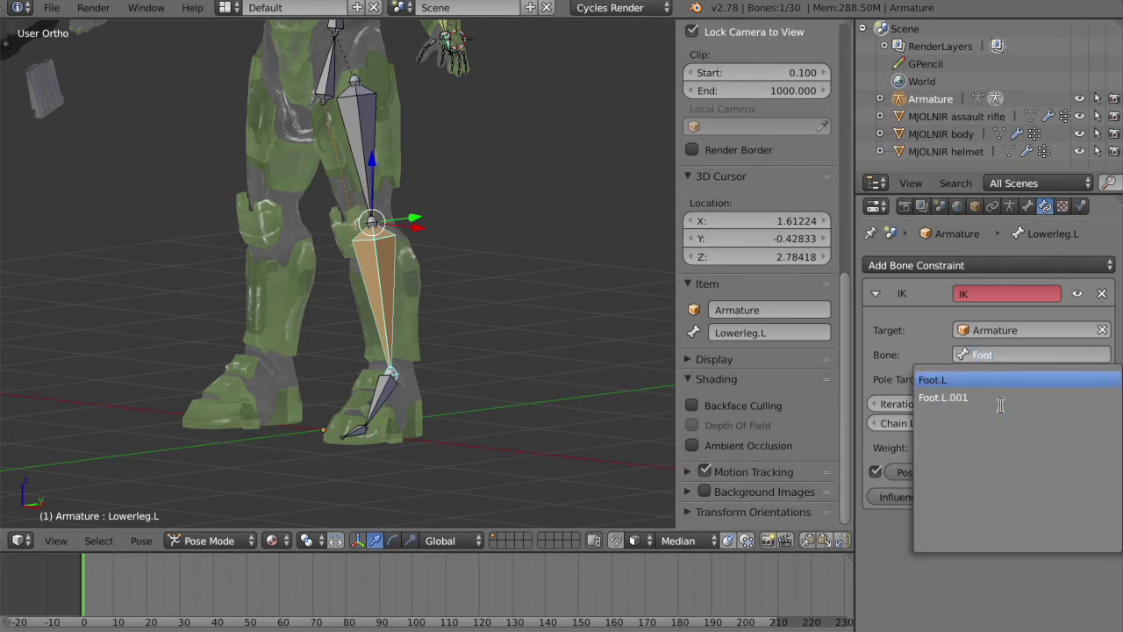
{"action": "left_click", "coordinate": [353, 227]}
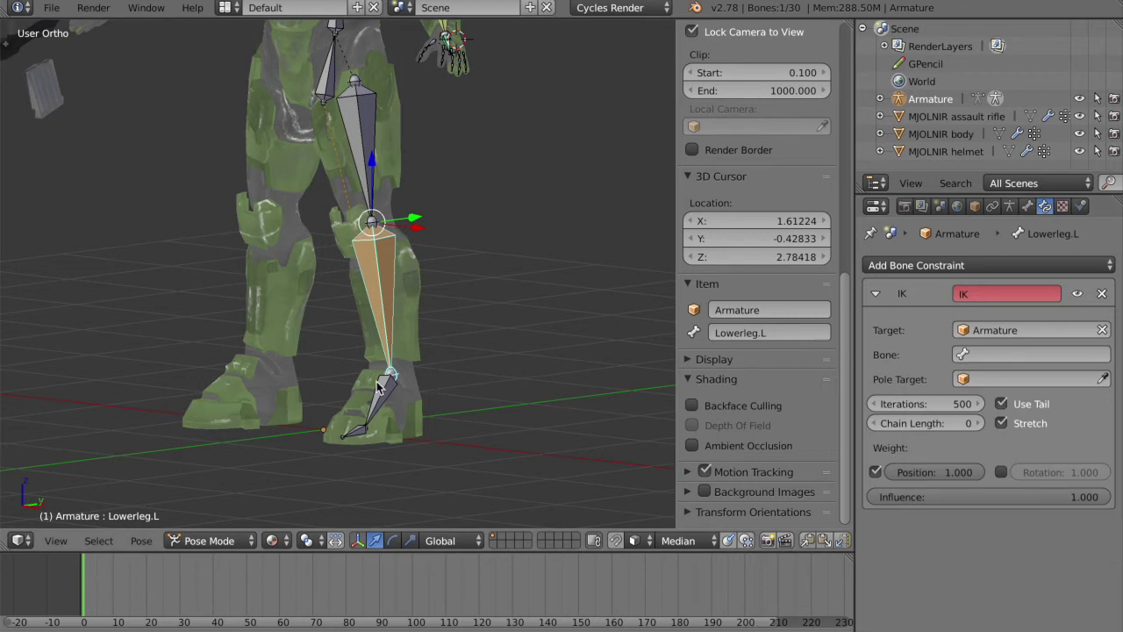
Rename the duplicated foot bone Foot.L.001 as FootIK.L
{"action": "right_click", "coordinate": [403, 384]}
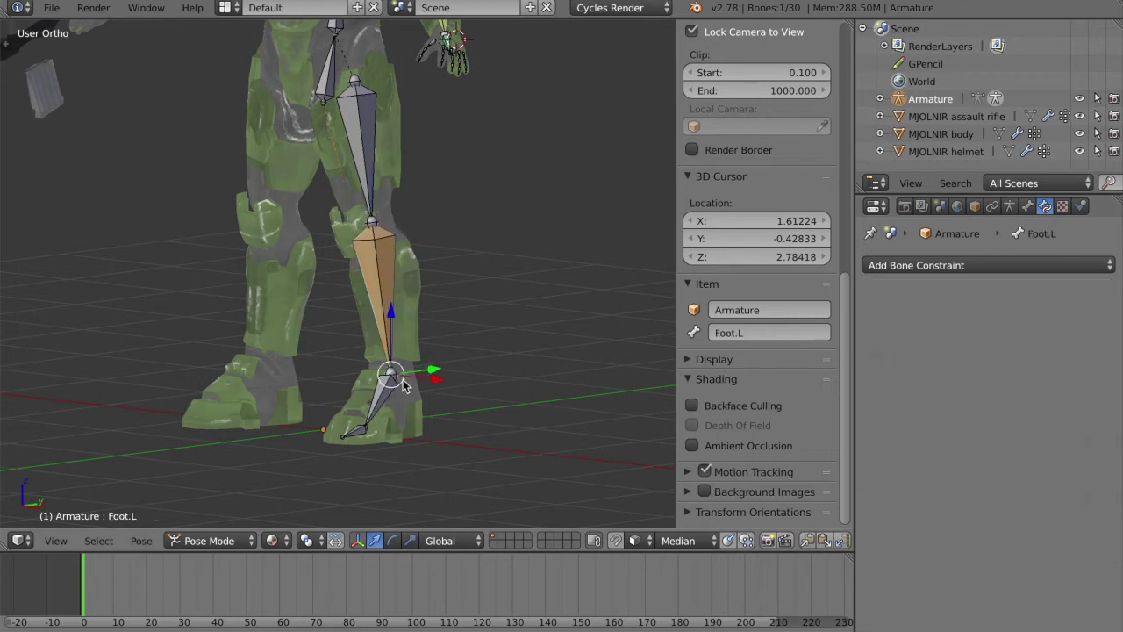
{"action": "right_click", "coordinate": [402, 384]}
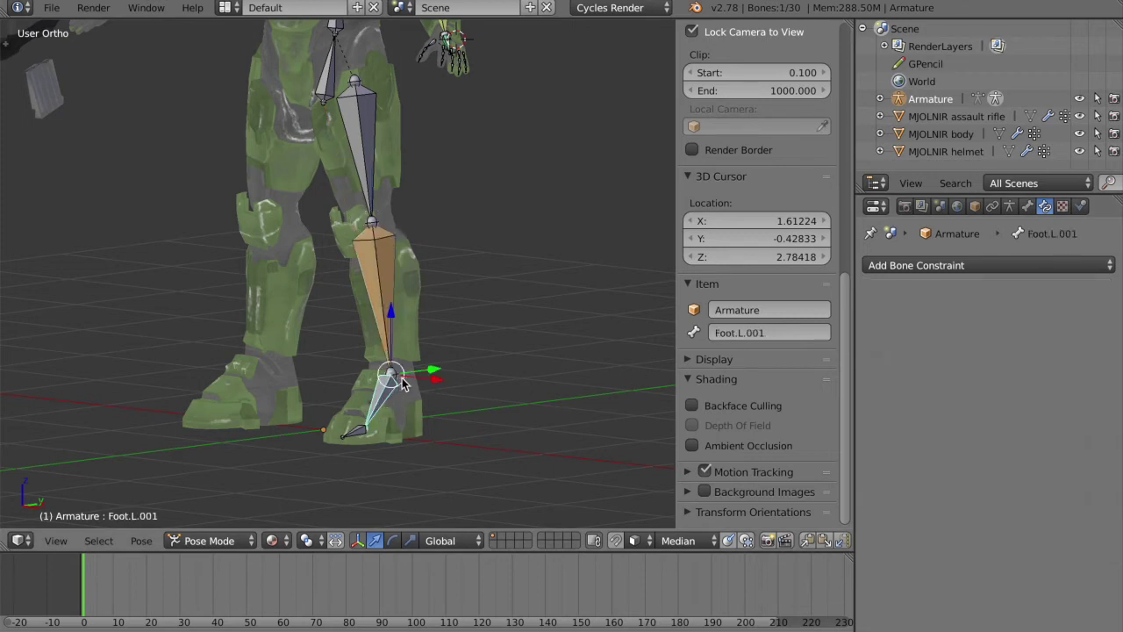
{"action": "left_click", "coordinate": [775, 333]}
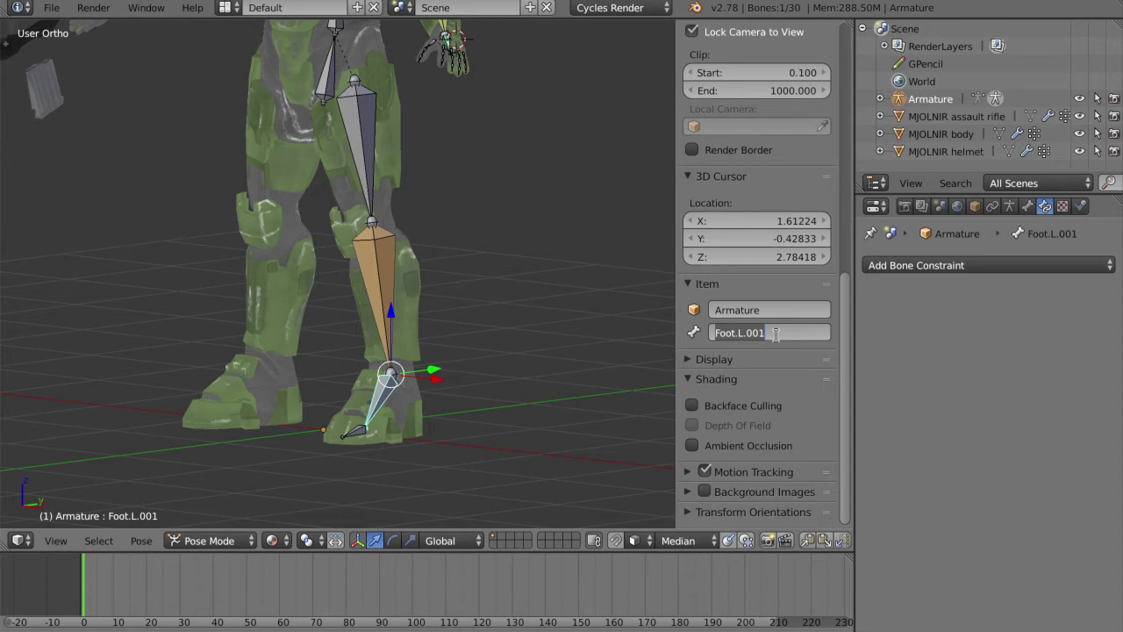
{"action": "type", "text": "Foo"}
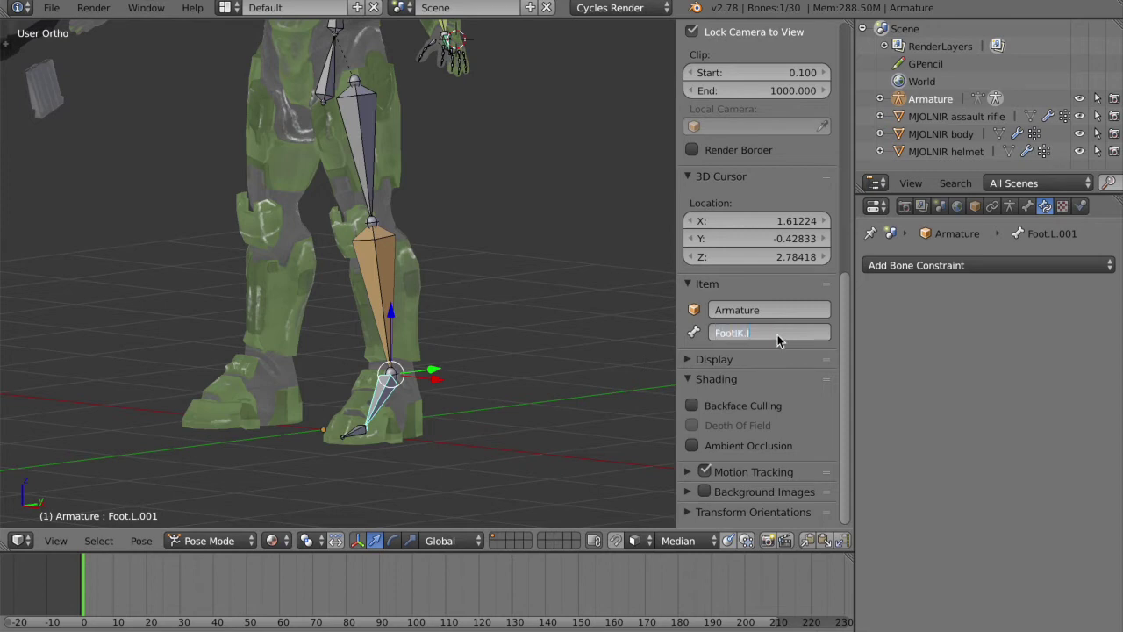
{"action": "type", "text": "tIK.l"}
{"action": "key", "text": "Return"}
{"action": "type", "text": "L"}
{"action": "key", "text": "Return"}
Set the IK constraint of the Lowerleg.L bone to use FootIK.L with a chain length of 2
{"action": "scroll", "coordinate": [494, 329], "scroll_direction": "up", "scroll_amount": 3}
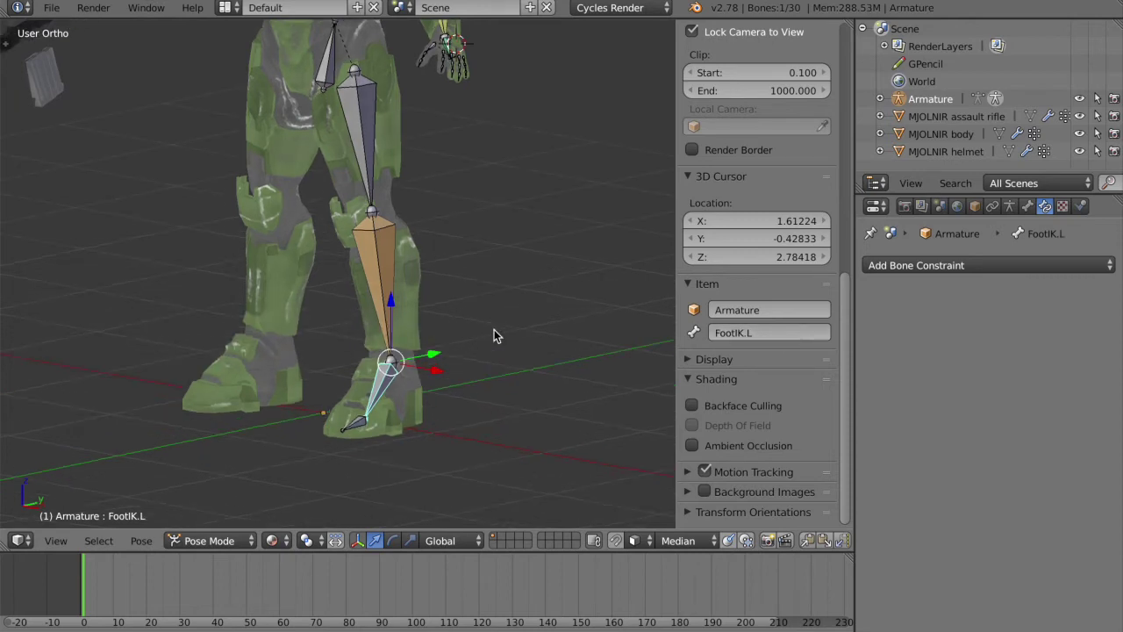
{"action": "left_click", "coordinate": [492, 365]}
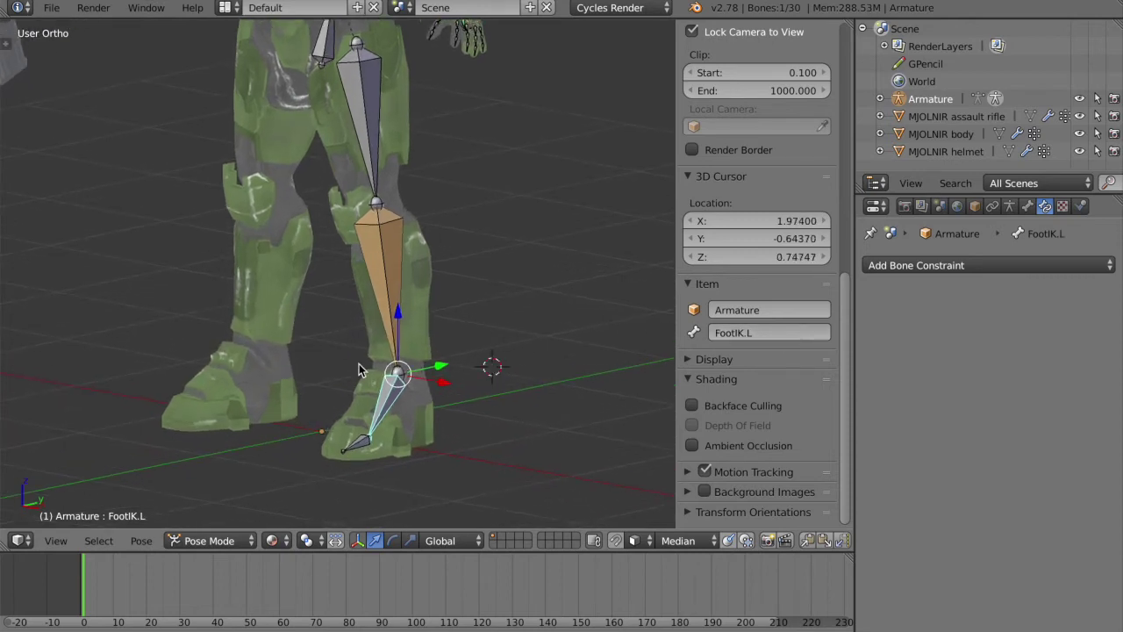
{"action": "right_click", "coordinate": [393, 310]}
{"action": "left_click", "coordinate": [1007, 354]}
{"action": "type", "text": "FootIk"}
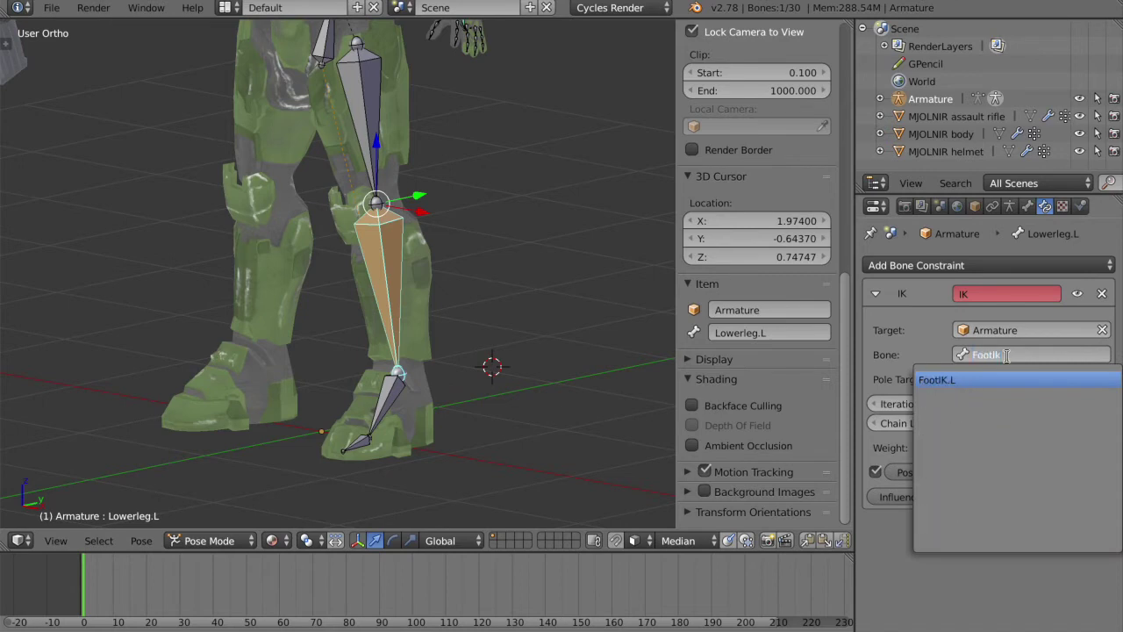
{"action": "key", "text": "Return"}
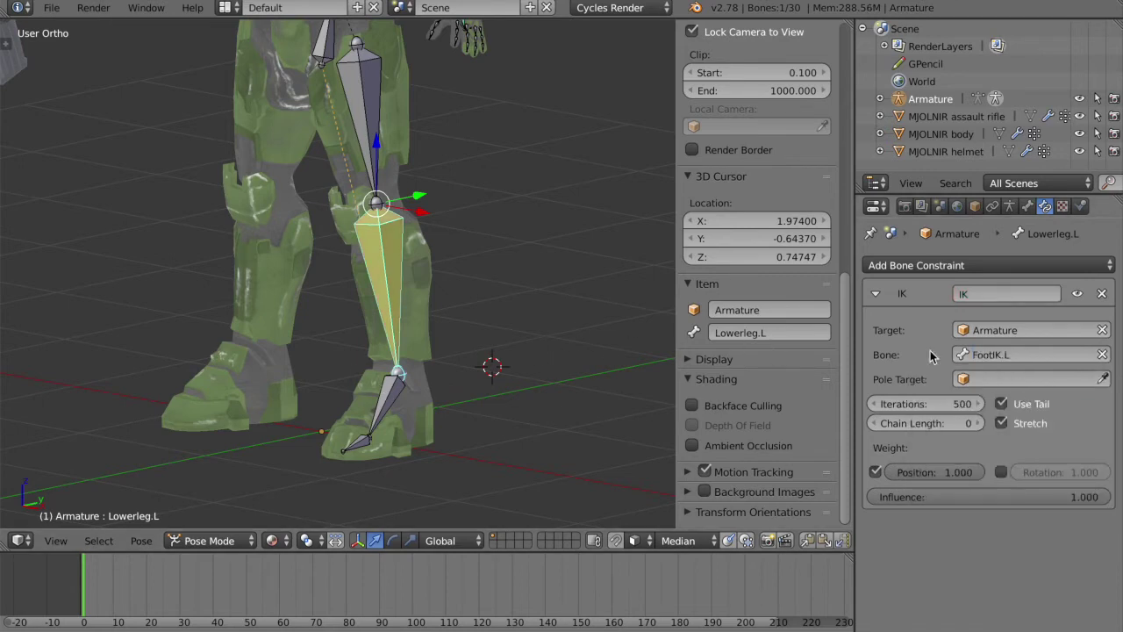
{"action": "left_click_drag", "start_coordinate": [942, 423], "coordinate": [959, 424]}
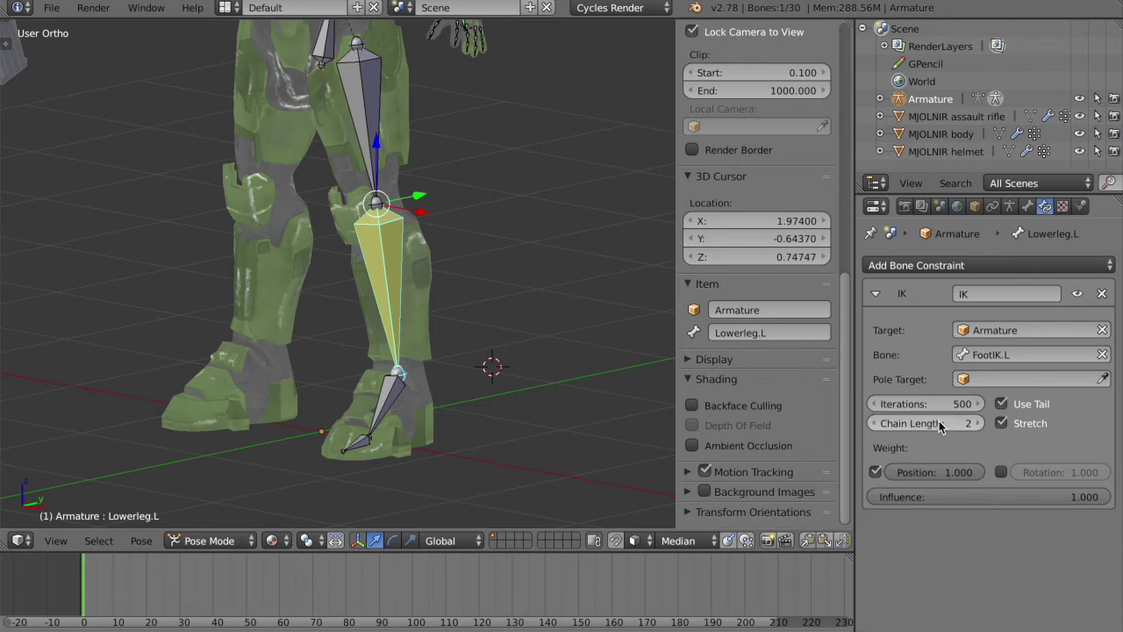
Add a Copy Rotation constraint to the Foot.L bone with Armature as the target and FootIK.L as the bone
{"action": "right_click", "coordinate": [390, 399]}
{"action": "right_click", "coordinate": [390, 399]}
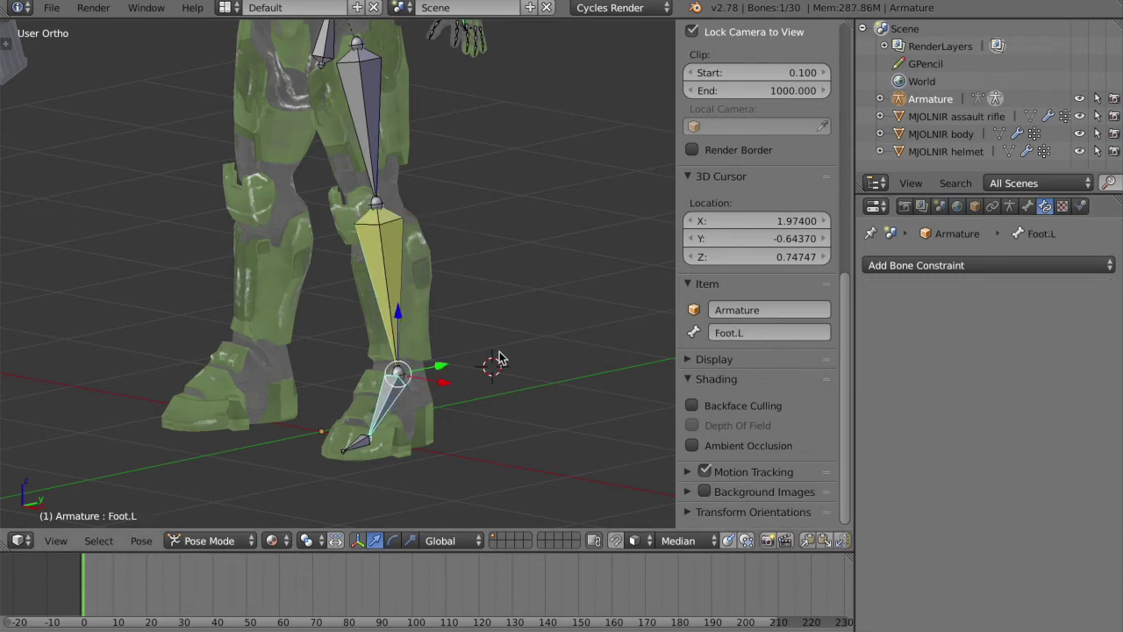
{"action": "left_click", "coordinate": [903, 265]}
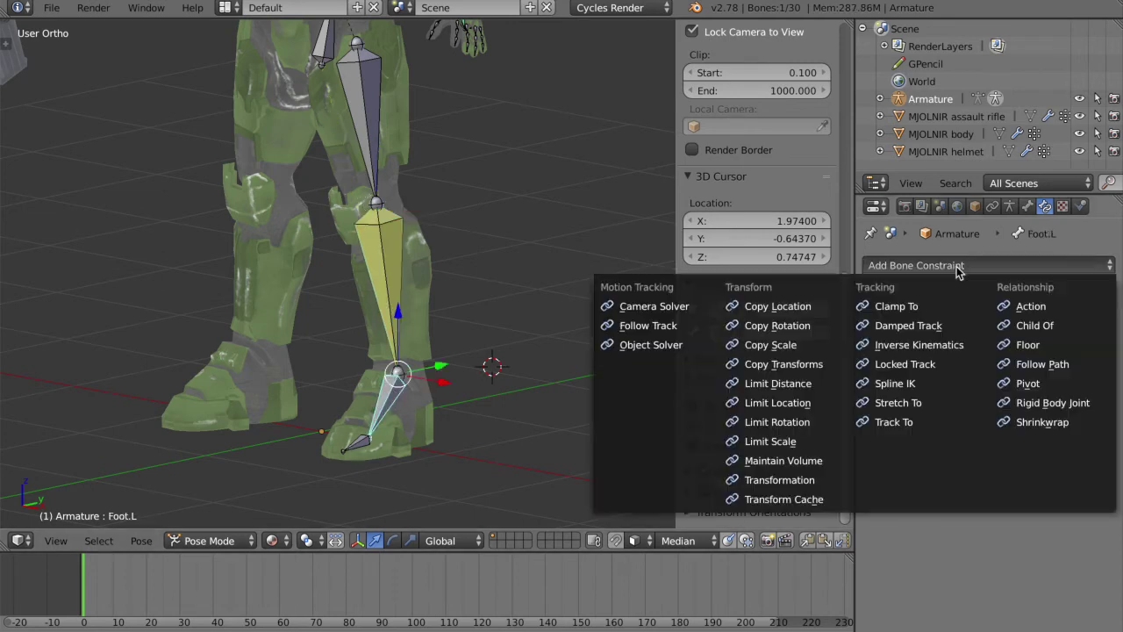
{"action": "left_click", "coordinate": [777, 326]}
{"action": "left_click", "coordinate": [1003, 330]}
{"action": "left_click", "coordinate": [1013, 355]}
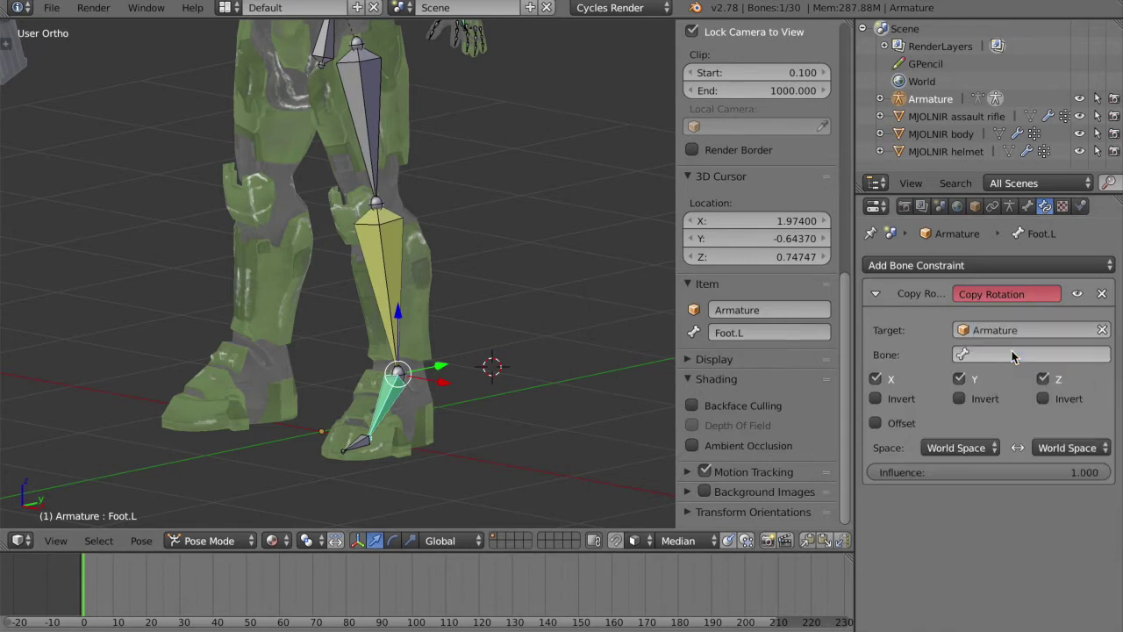
{"action": "left_click", "coordinate": [1010, 355]}
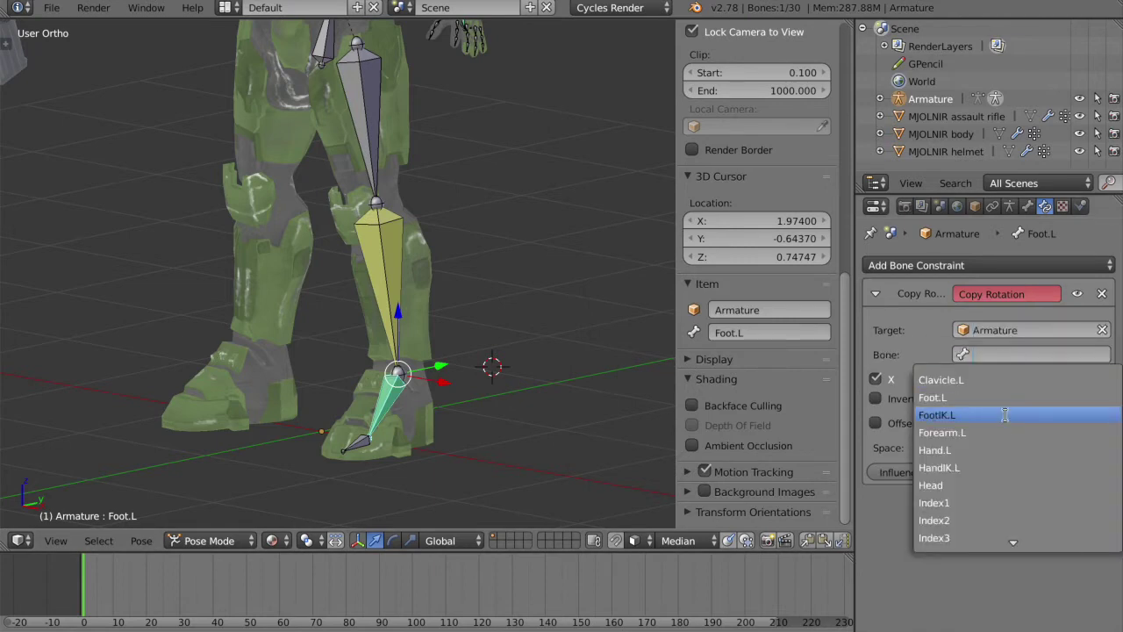
{"action": "left_click", "coordinate": [937, 415]}
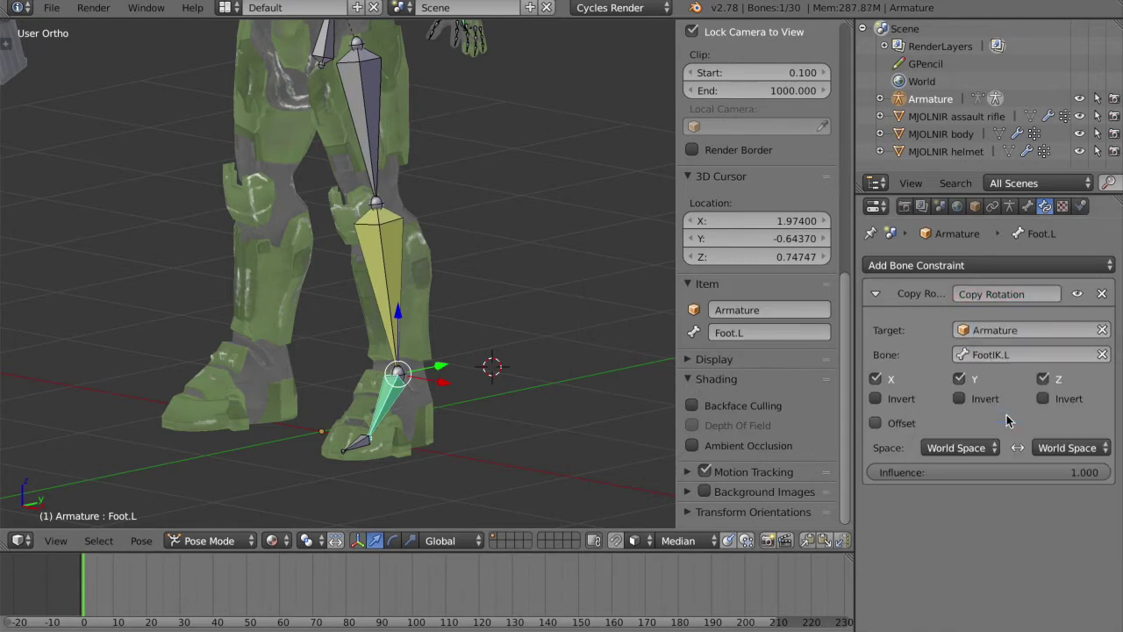
Test the left leg's IK by moving the FootIK.L bone in perspective and side views, and clear its location
{"action": "right_click", "coordinate": [389, 396]}
{"action": "middle_click_drag", "start_coordinate": [389, 396], "coordinate": [500, 378]}
{"action": "key", "text": "g"}
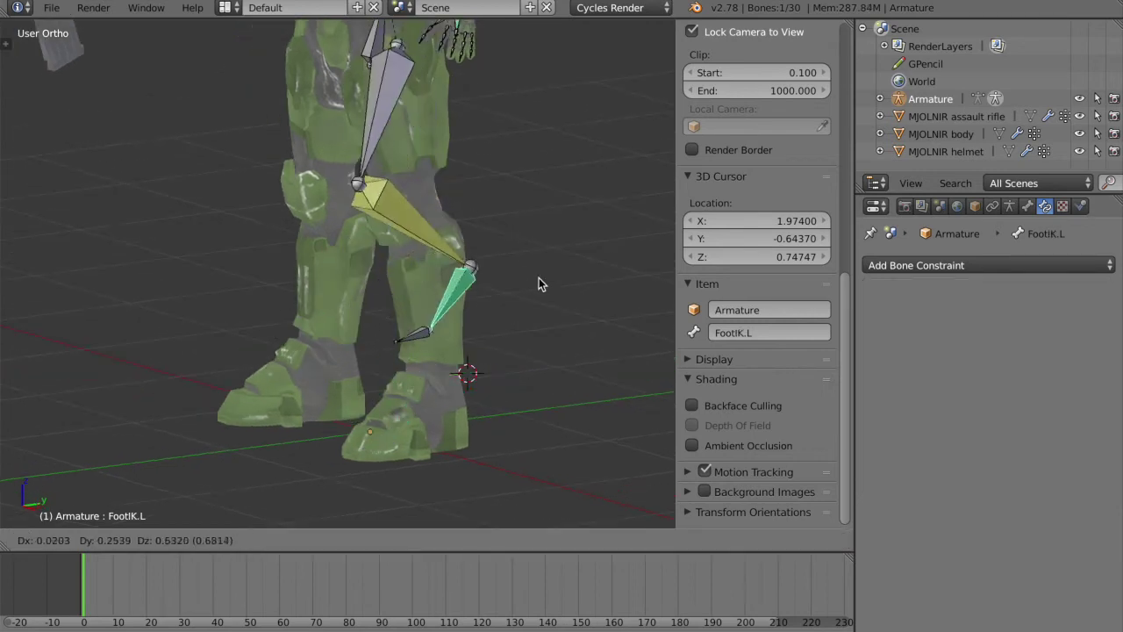
{"action": "left_click", "coordinate": [520, 263]}
{"action": "key", "text": "KP_3"}
{"action": "key", "text": "g"}
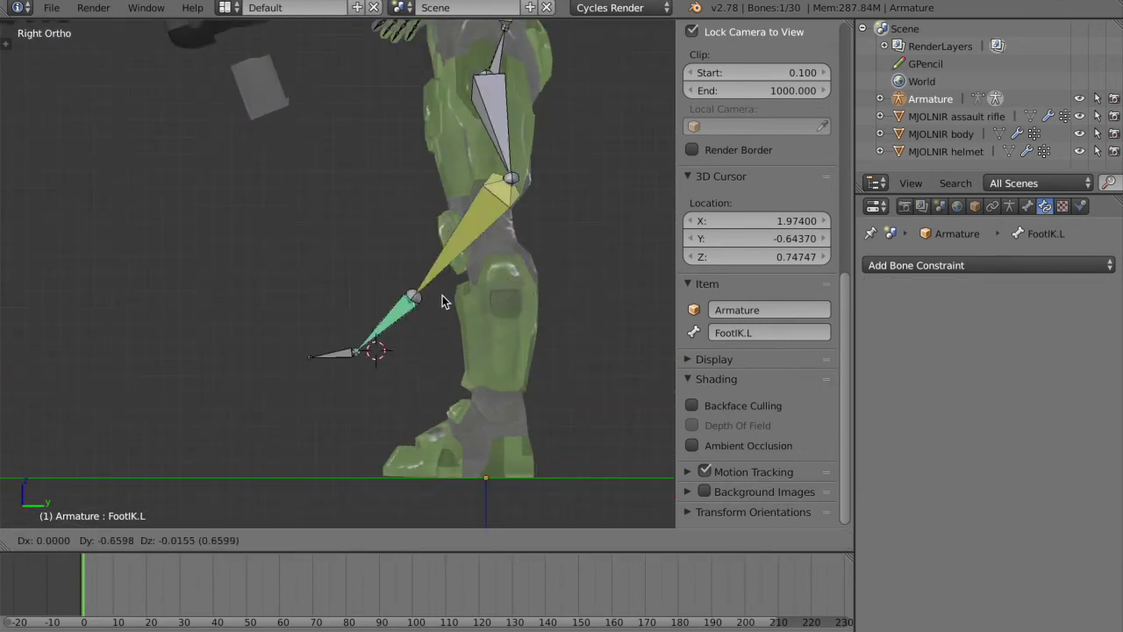
{"action": "left_click", "coordinate": [559, 322]}
{"action": "middle_click_drag", "start_coordinate": [559, 322], "coordinate": [561, 327]}
{"action": "key", "text": "alt+g"}
Try moving FootIK.L once more from an angled view to check the left leg's bending
{"action": "middle_click_drag", "start_coordinate": [416, 156], "coordinate": [416, 157], "text": "shift"}
{"action": "middle_click_drag", "start_coordinate": [416, 157], "coordinate": [417, 157]}
{"action": "middle_click_drag", "start_coordinate": [417, 157], "coordinate": [419, 180], "text": "shift"}
{"action": "key", "text": "g"}
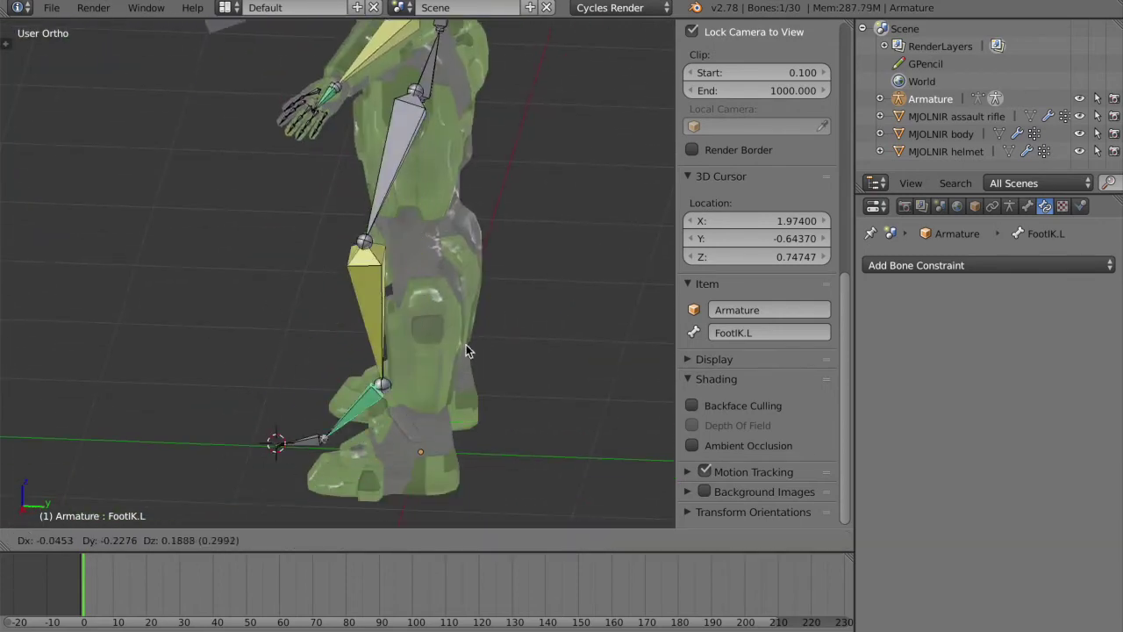
{"action": "left_click", "coordinate": [465, 349]}
{"action": "middle_click_drag", "start_coordinate": [466, 348], "coordinate": [414, 196], "text": "shift"}
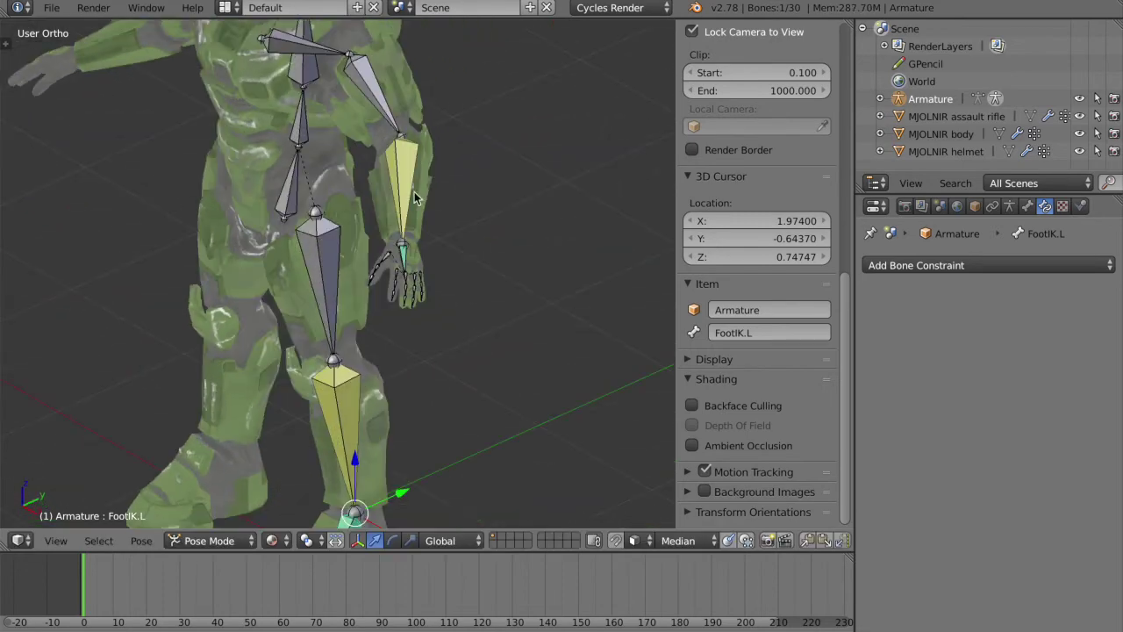
Move the HandIK.L bone around to test the left arm's IK
{"action": "right_click", "coordinate": [404, 264]}
{"action": "key", "text": "KP_6"}
{"action": "key", "text": "KP_6"}
{"action": "key", "text": "g"}
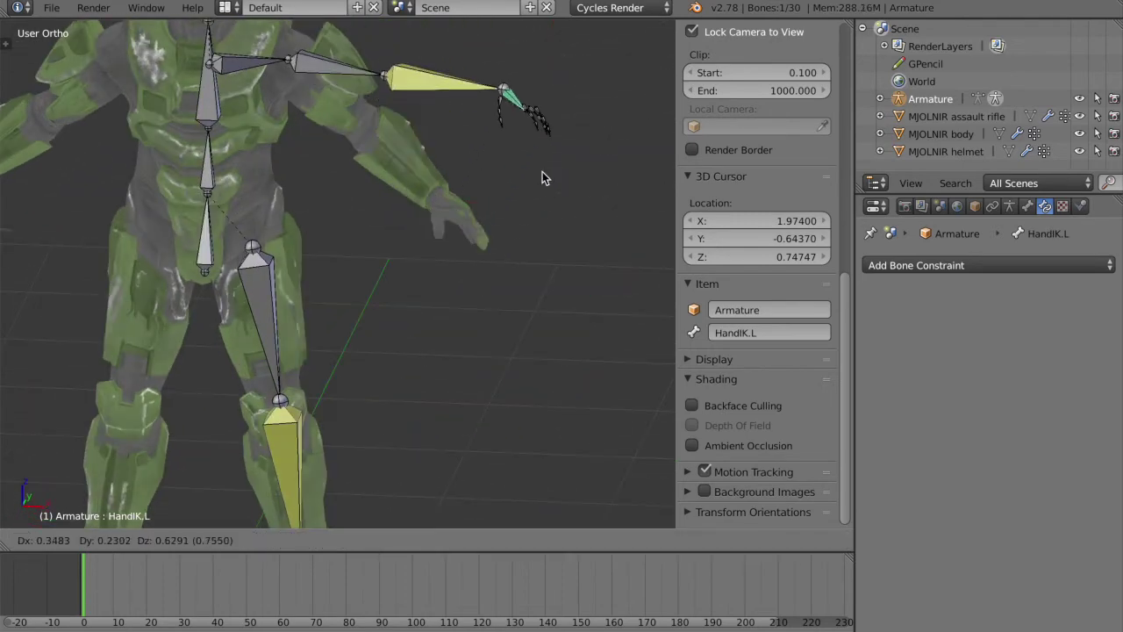
{"action": "left_click", "coordinate": [375, 232]}
Switch the armature to Edit Mode in side view and clear the existing selection
{"action": "key", "text": "KP_3"}
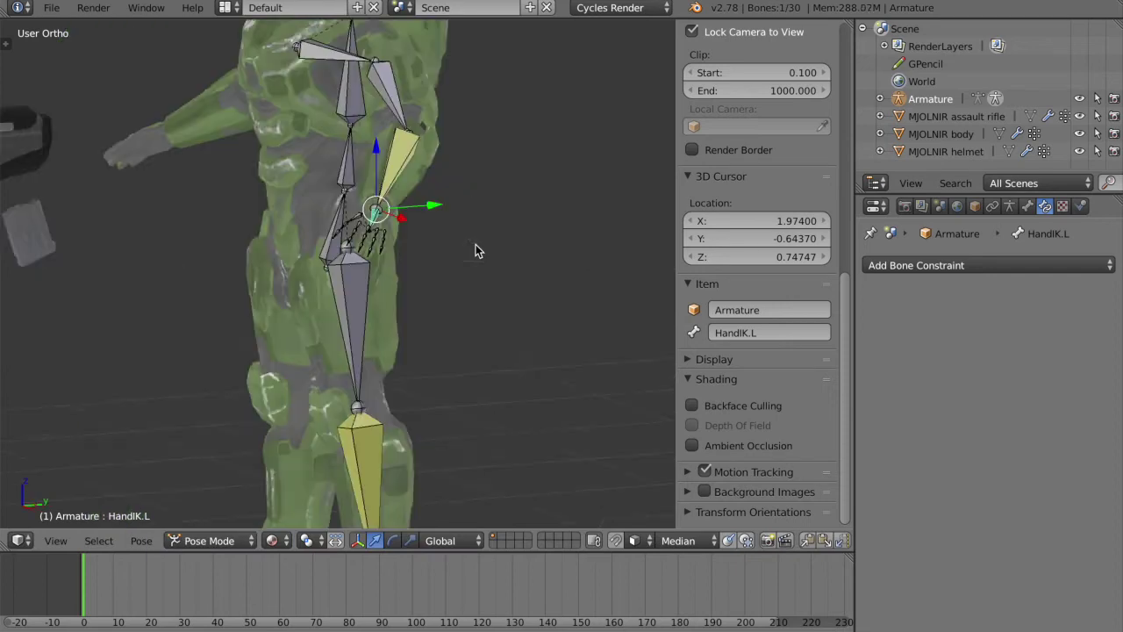
{"action": "middle_click_drag", "start_coordinate": [429, 499], "coordinate": [427, 347], "text": "shift"}
{"action": "key", "text": "Tab"}
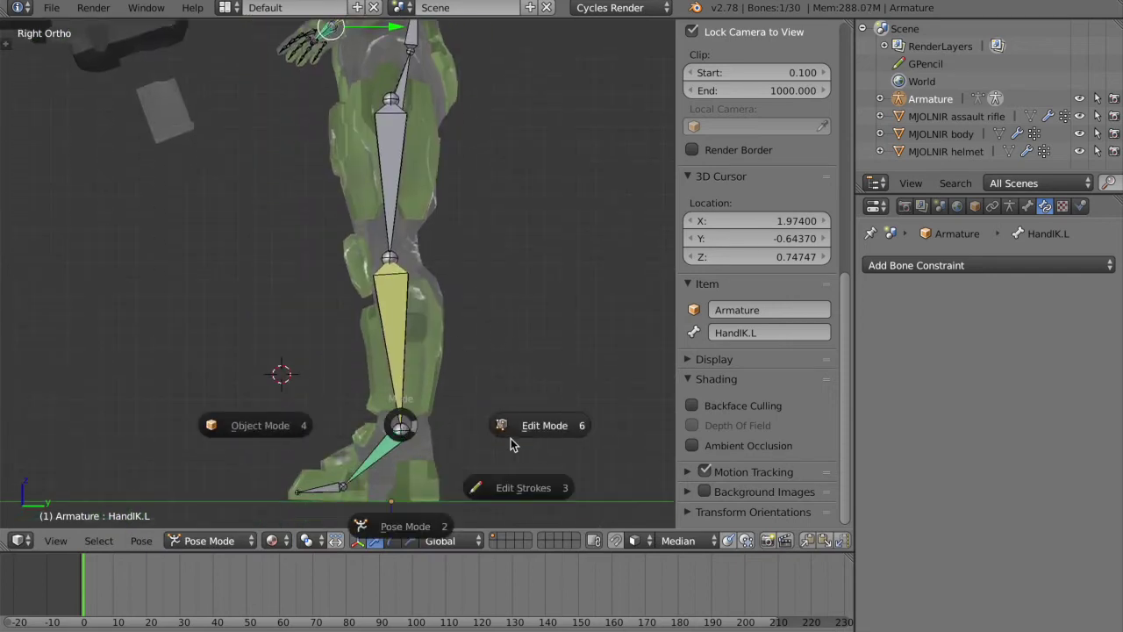
{"action": "left_click", "coordinate": [530, 434]}
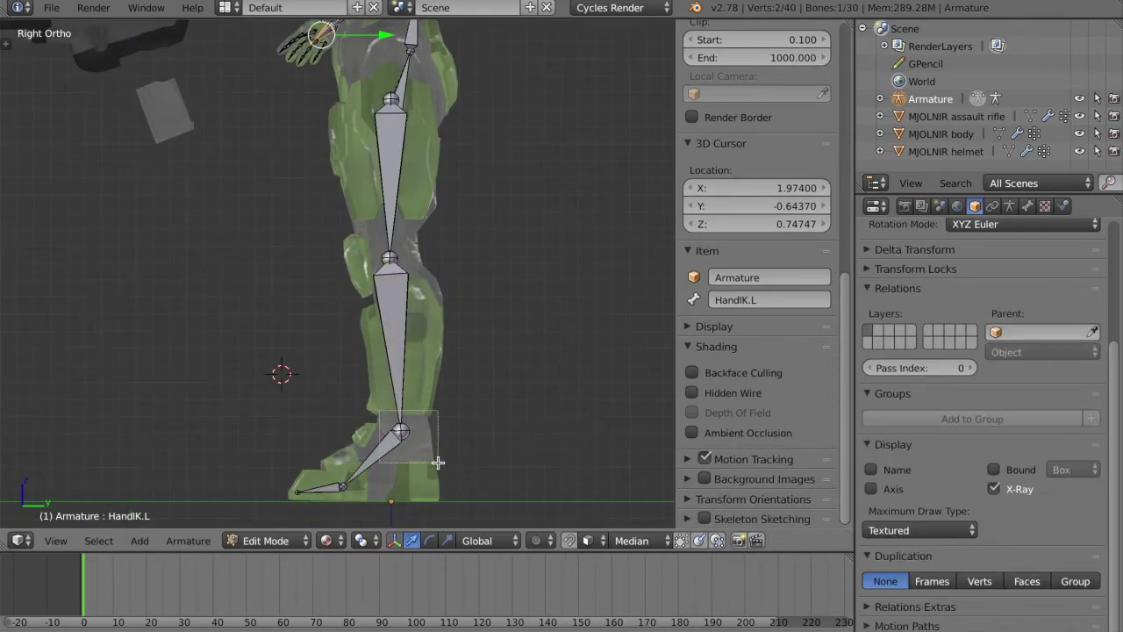
{"action": "left_click_drag", "start_coordinate": [438, 462], "coordinate": [438, 462]}
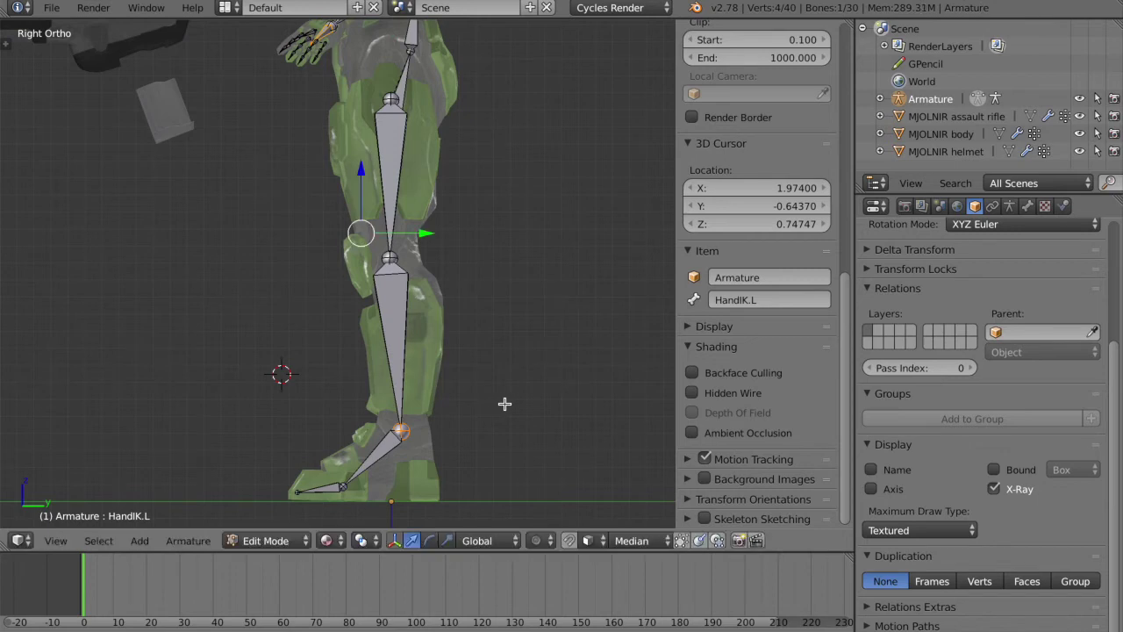
{"action": "key", "text": "a"}
{"action": "key", "text": "a"}
{"action": "key", "text": "a"}
Box-select the left ankle joints and move them slightly toward the heel along the Y axis
{"action": "key", "text": "b"}
{"action": "left_click_drag", "start_coordinate": [380, 395], "coordinate": [471, 482]}
{"action": "middle_click_drag", "start_coordinate": [511, 359], "coordinate": [511, 359]}
{"action": "key", "text": "g"}
{"action": "key", "text": "y"}
{"action": "left_click", "coordinate": [514, 356]}
{"action": "key", "text": "KP_3"}
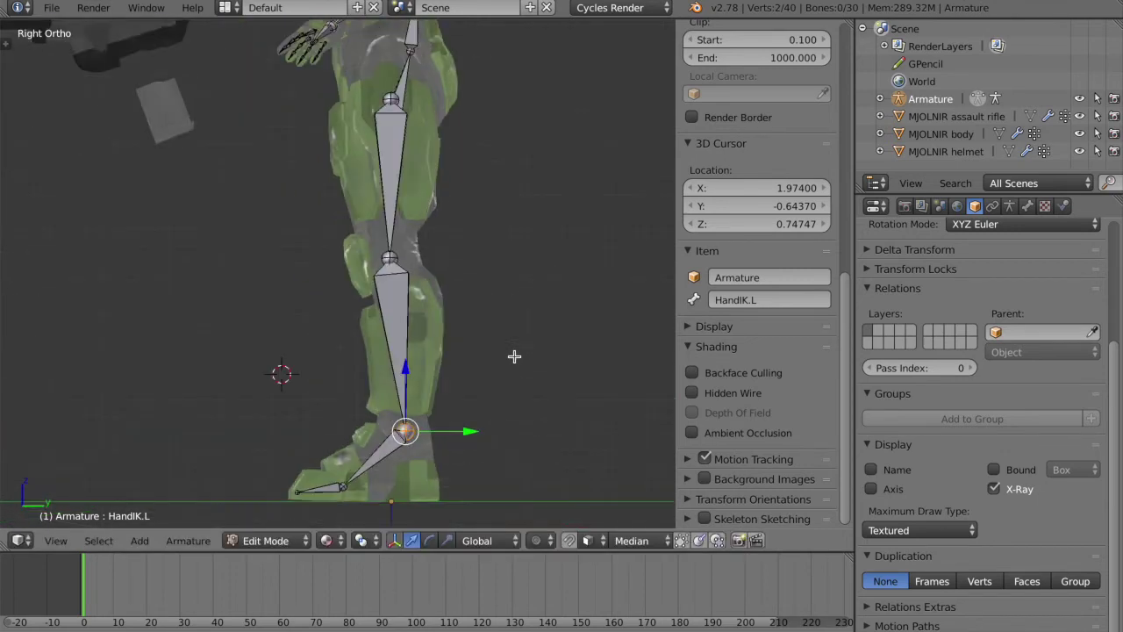
{"action": "key", "text": "g"}
{"action": "key", "text": "y"}
{"action": "left_click", "coordinate": [519, 356]}
Move the left knee joint slightly forward along the Y axis to give the leg a natural bend
{"action": "right_click", "coordinate": [390, 255]}
{"action": "key", "text": "g"}
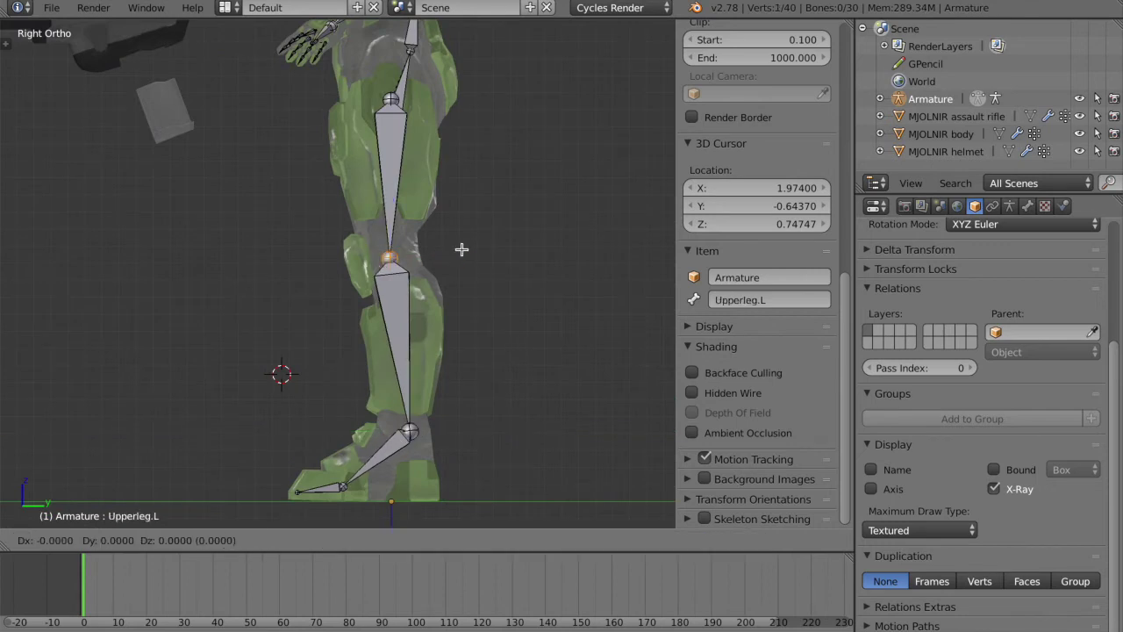
{"action": "key", "text": "y"}
{"action": "left_click", "coordinate": [454, 248]}
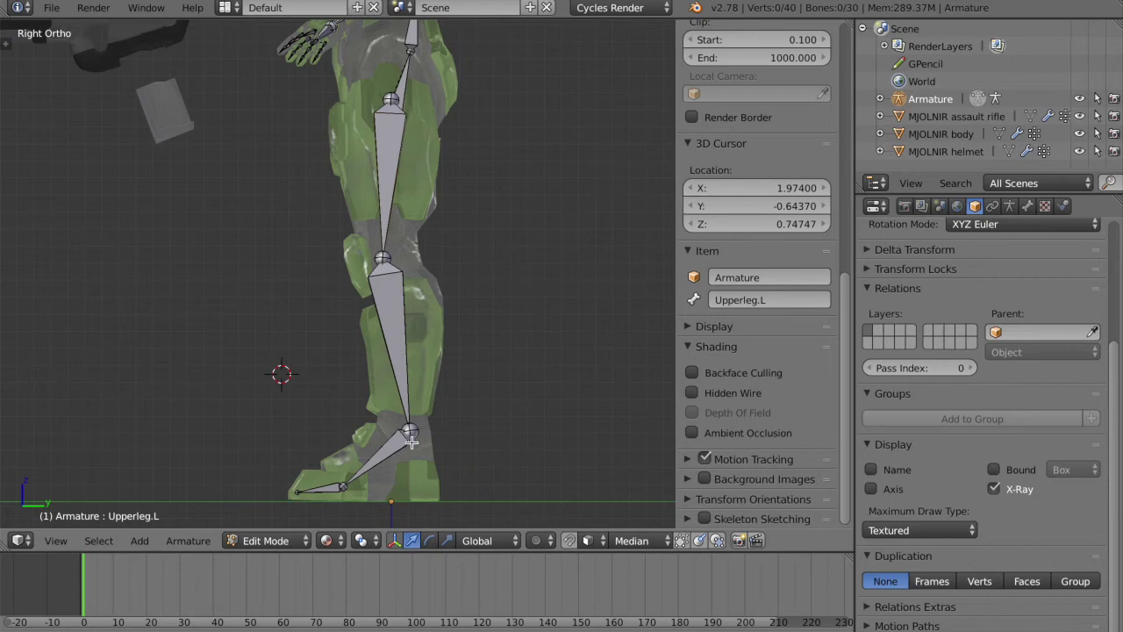
{"action": "middle_click_drag", "start_coordinate": [427, 377], "coordinate": [406, 424]}
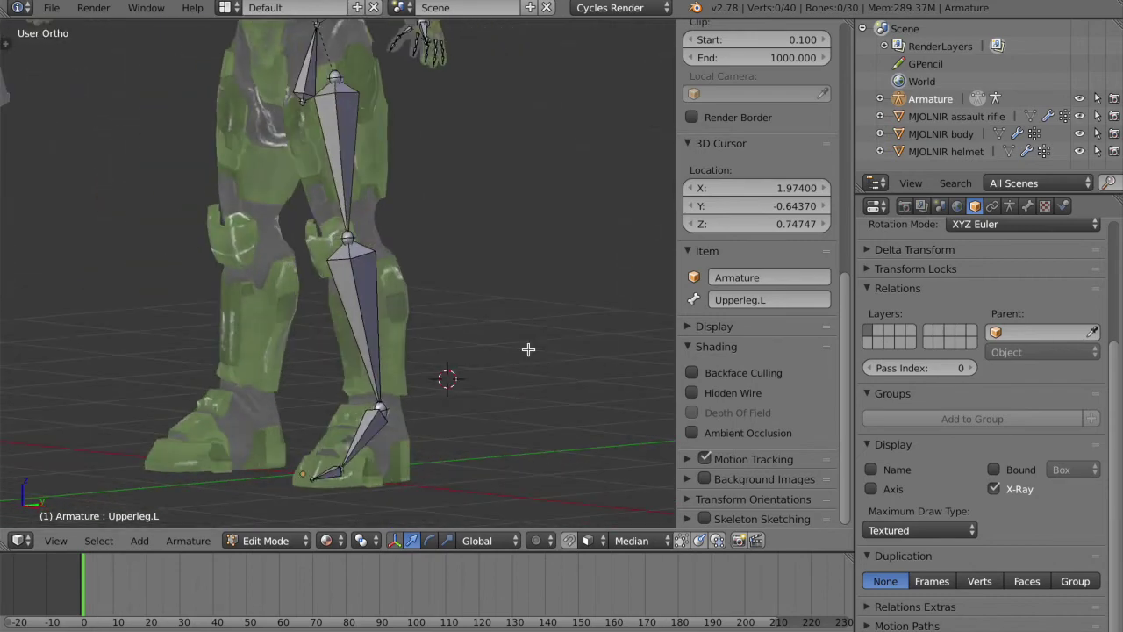
Add a new bone in front of the left knee and rotate it about -90 degrees so it points forward
{"action": "key", "text": "KP_3"}
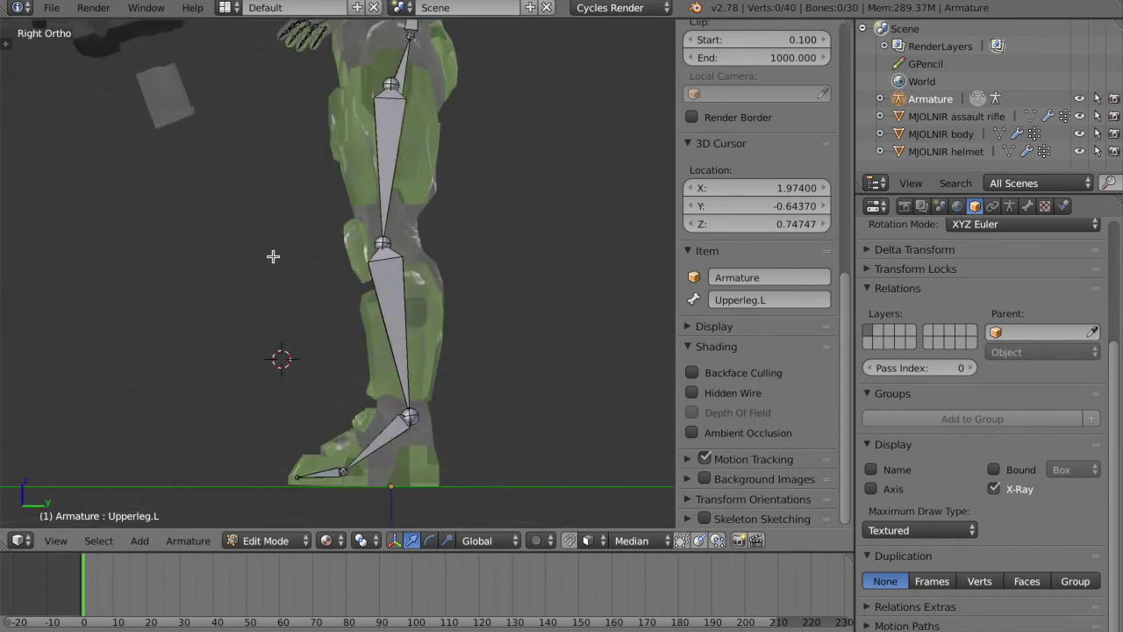
{"action": "left_click", "coordinate": [273, 256]}
{"action": "key", "text": "shift+a"}
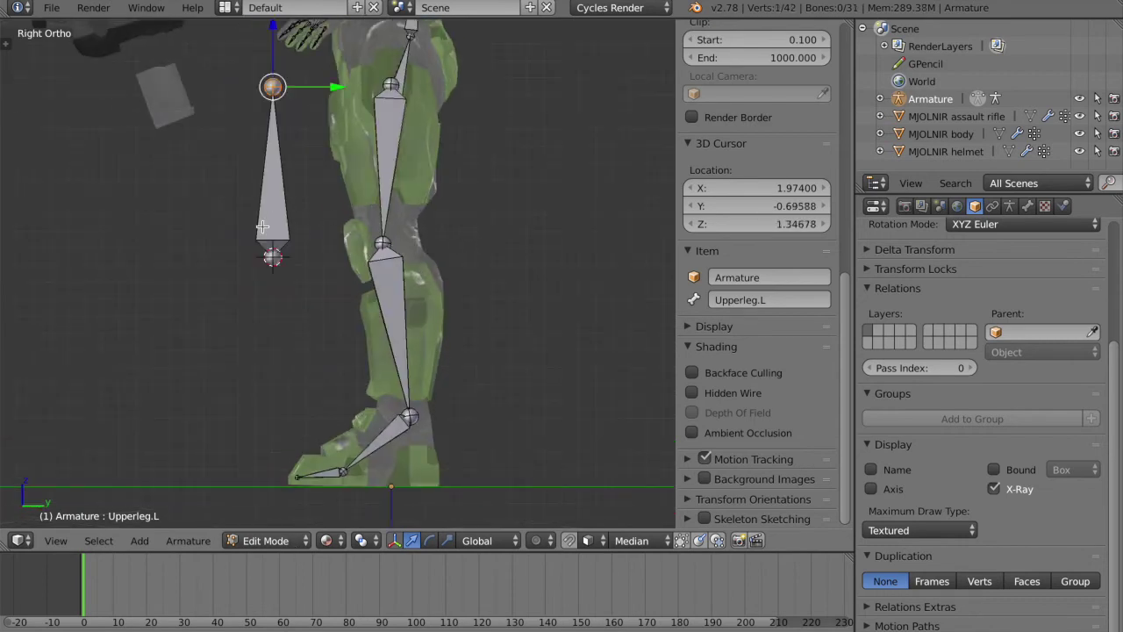
{"action": "right_click", "coordinate": [262, 226]}
{"action": "key", "text": "r"}
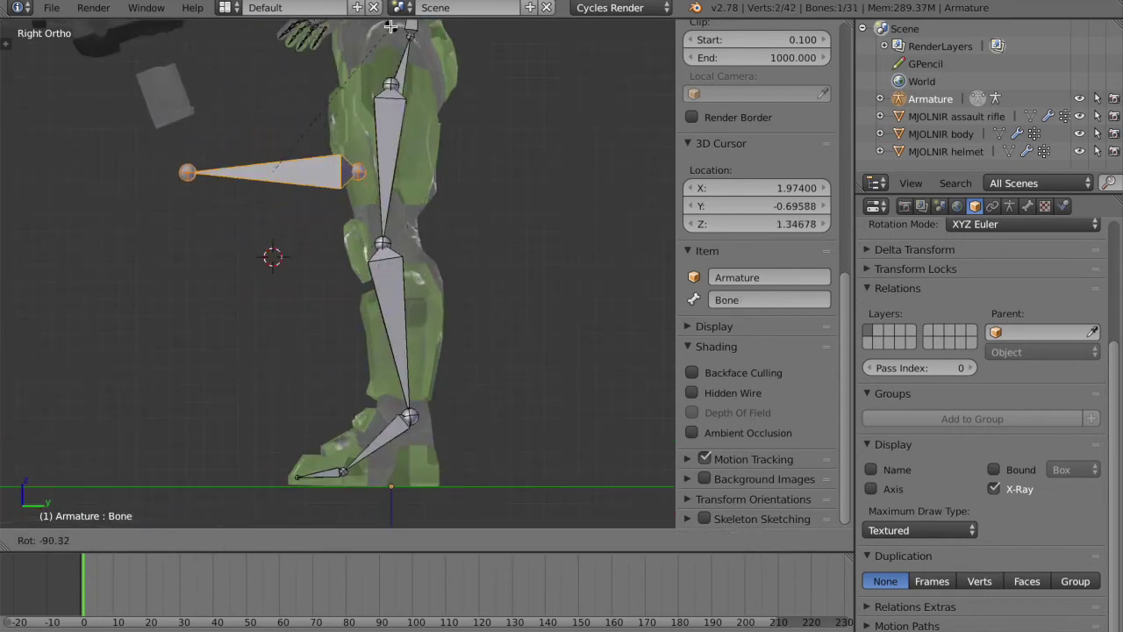
{"action": "left_click", "coordinate": [391, 27]}
Scale down the new bone and position it in front of the left knee, using the side and front views
{"action": "key", "text": "g"}
{"action": "left_click", "coordinate": [526, 235]}
{"action": "key", "text": "s"}
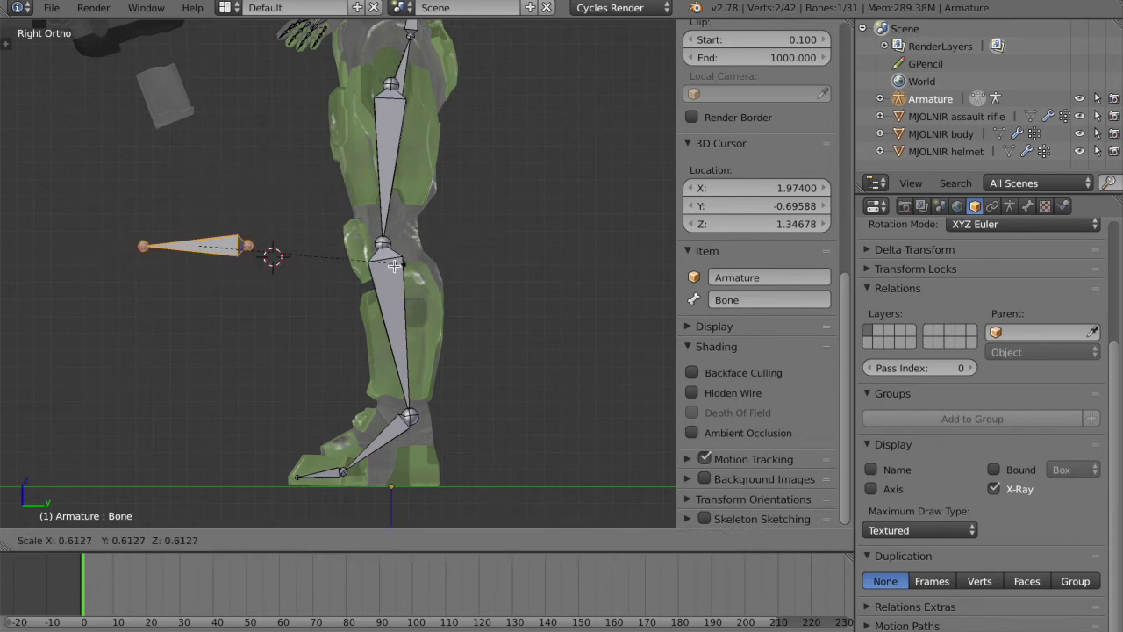
{"action": "left_click", "coordinate": [458, 281]}
{"action": "key", "text": "KP_1"}
{"action": "key", "text": "g"}
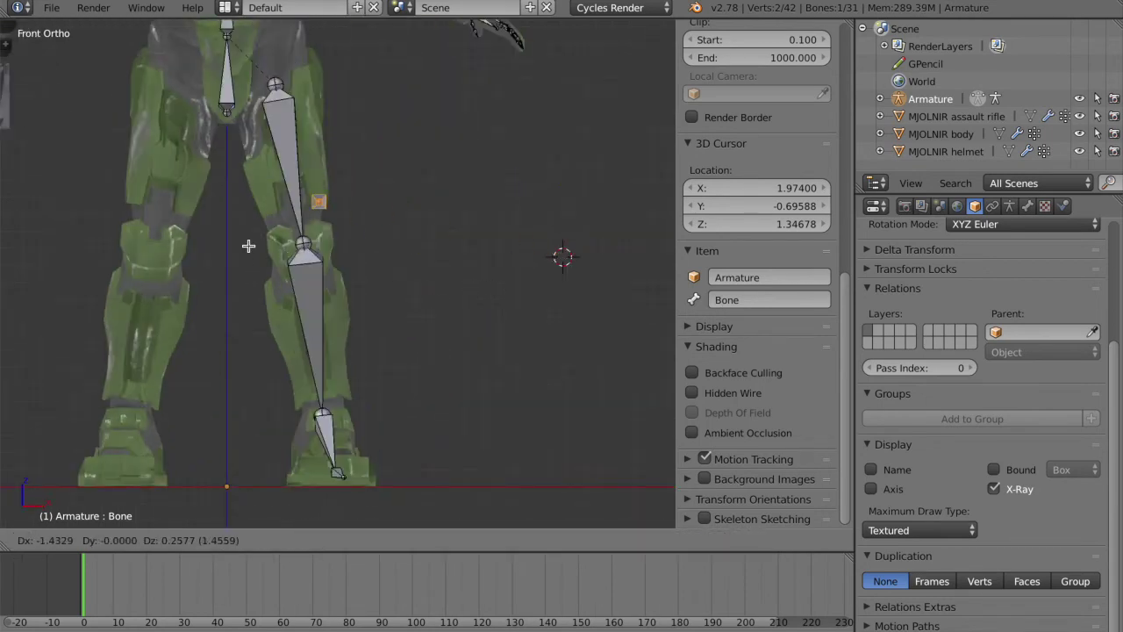
{"action": "left_click", "coordinate": [228, 290]}
{"action": "middle_click_drag", "start_coordinate": [331, 267], "coordinate": [386, 309], "text": "shift"}
{"action": "middle_click_drag", "start_coordinate": [608, 307], "coordinate": [566, 321]}
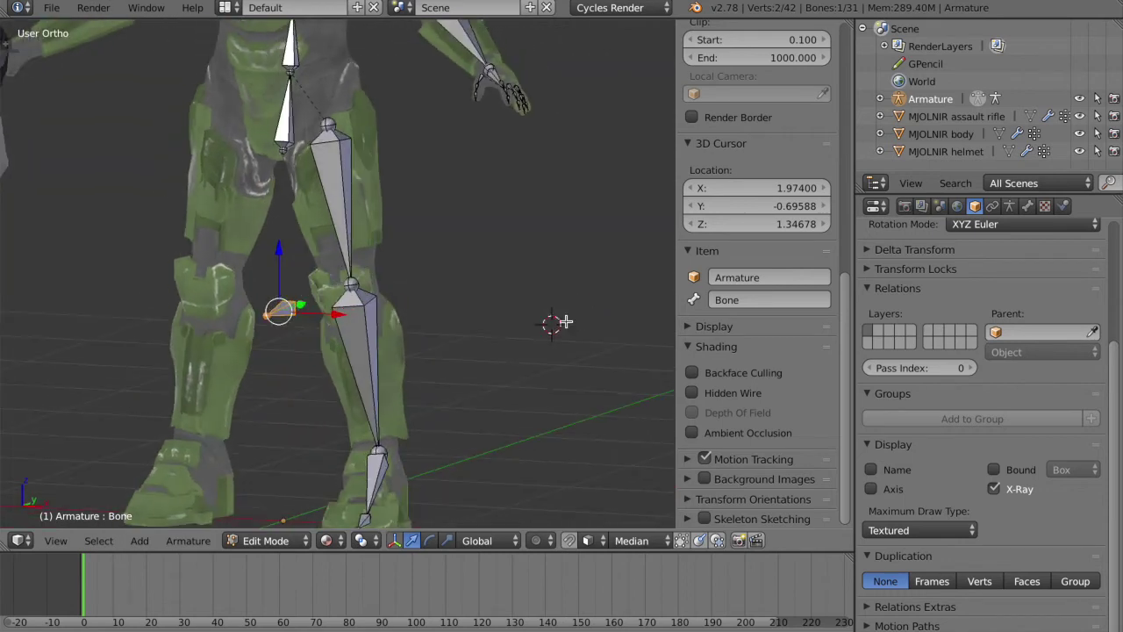
Rename the new bone in front of the knee as Knee.L
{"action": "left_click", "coordinate": [756, 298]}
{"action": "type", "text": "Knee.L"}
{"action": "key", "text": "Return"}
In Pose Mode, set the pole target of the Lowerleg.L IK constraint to the Armature's Knee.L bone
{"action": "key", "text": "Tab"}
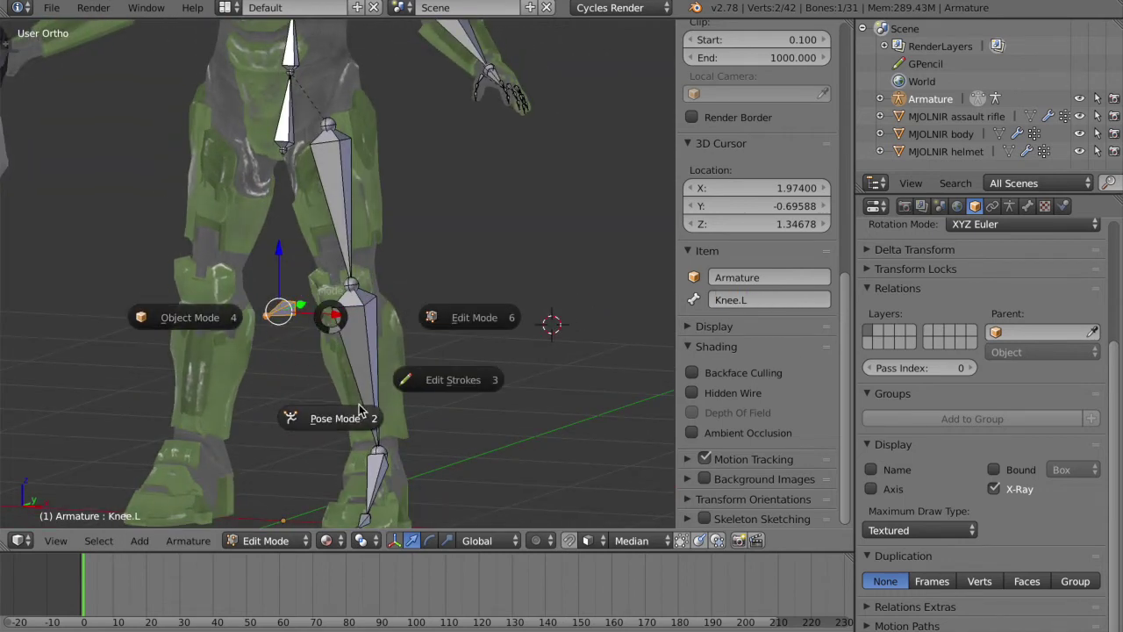
{"action": "left_click", "coordinate": [359, 411]}
{"action": "right_click", "coordinate": [359, 317]}
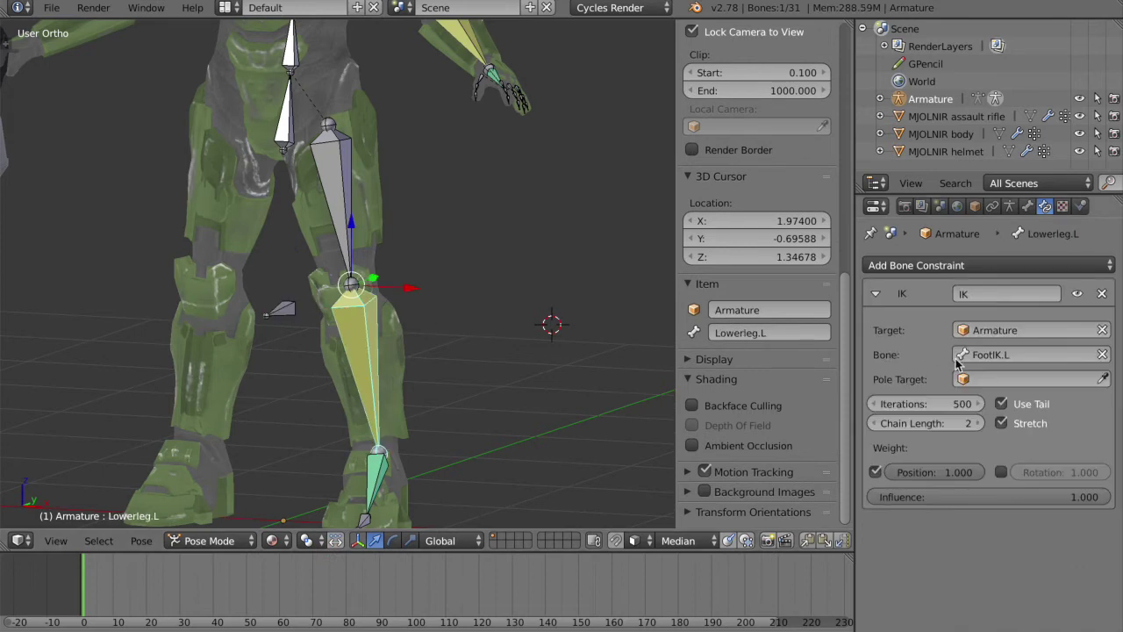
{"action": "left_click", "coordinate": [990, 379]}
{"action": "left_click", "coordinate": [994, 405]}
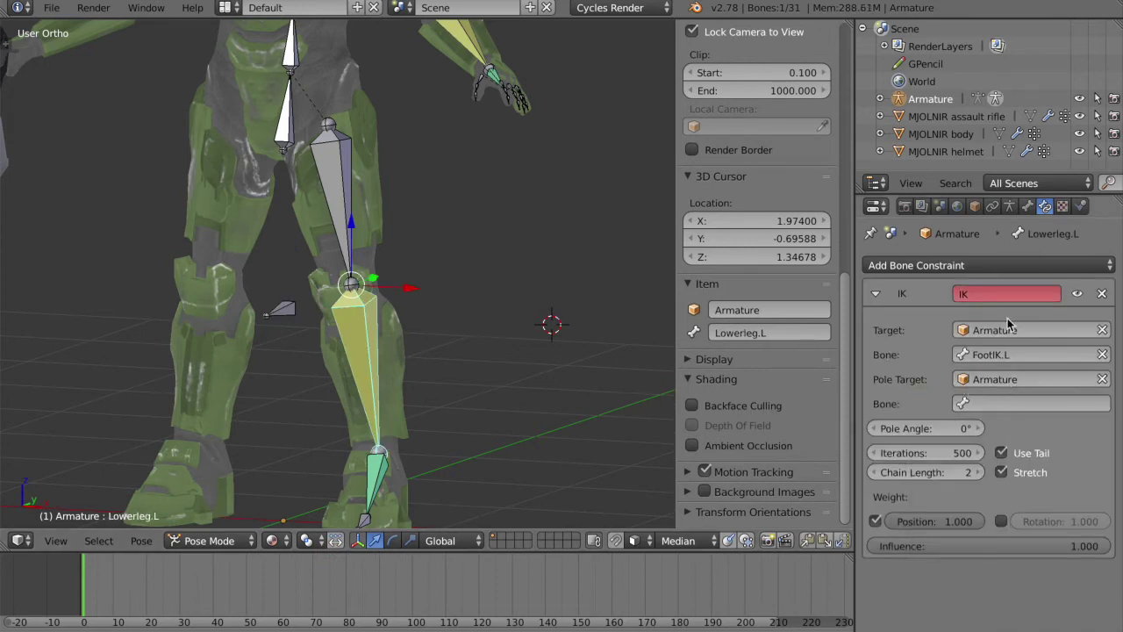
{"action": "left_click", "coordinate": [1020, 403]}
{"action": "type", "text": "knee"}
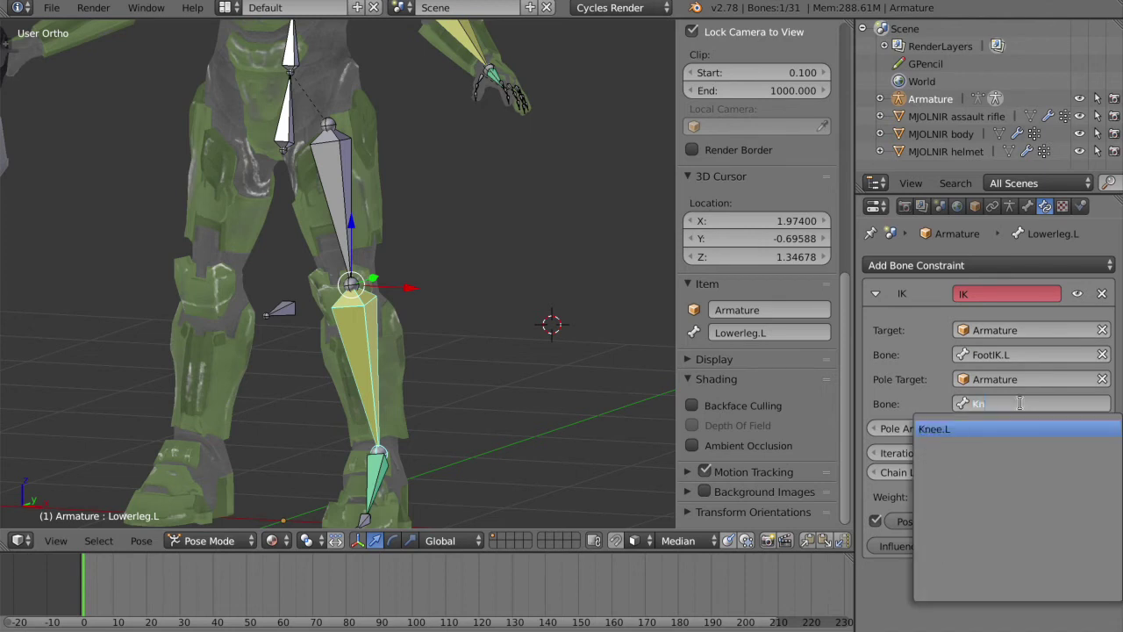
{"action": "key", "text": "Return"}
Set the pole angle of the Lowerleg.L IK constraint to about 104.8° so the knee faces forward
{"action": "middle_click_drag", "start_coordinate": [475, 423], "coordinate": [409, 294]}
{"action": "middle_click_drag", "start_coordinate": [408, 362], "coordinate": [408, 358]}
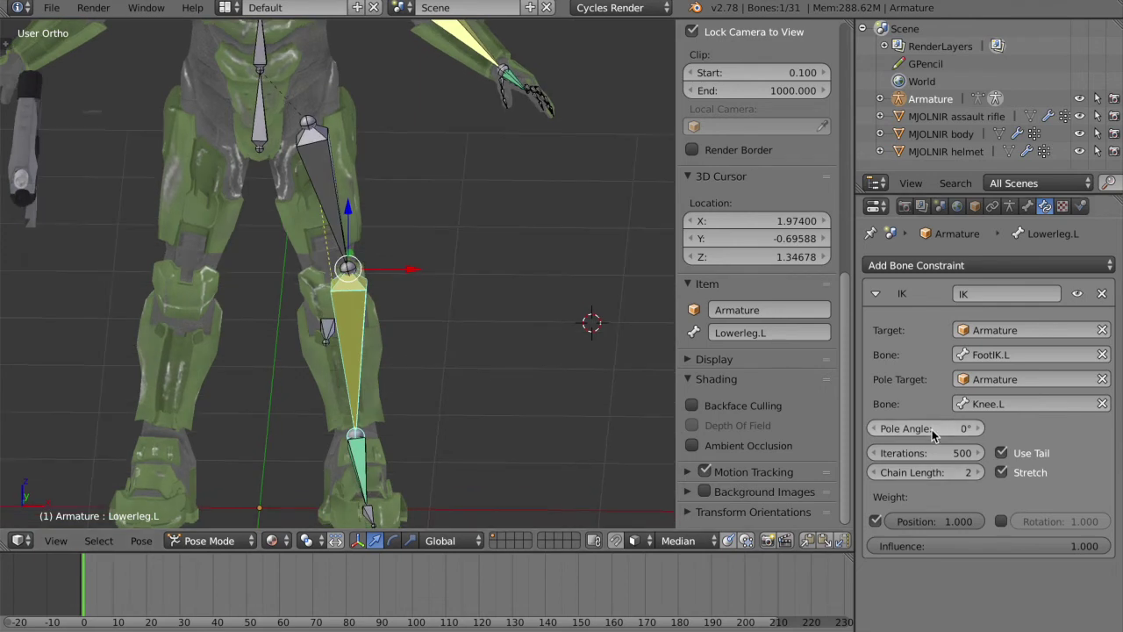
{"action": "left_click_drag", "start_coordinate": [931, 429], "coordinate": [1009, 429]}
{"action": "key", "text": "KP_1"}
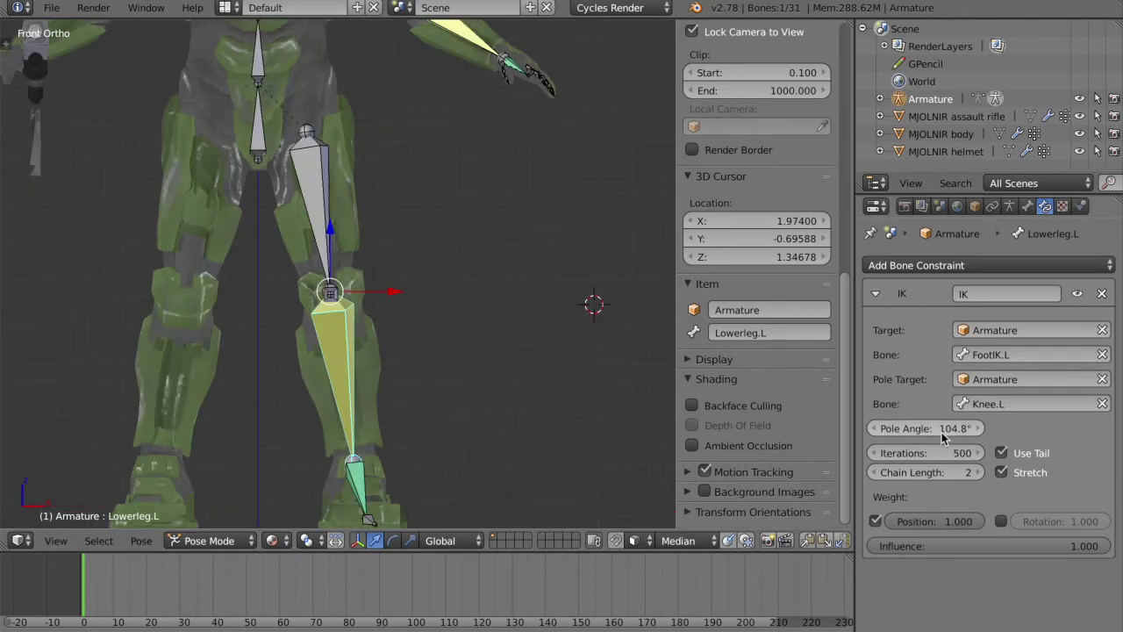
Move the FootIK.L bone forward and upward in side view to test the knee bend with the pole target
{"action": "middle_click_drag", "start_coordinate": [500, 345], "coordinate": [501, 353]}
{"action": "right_click", "coordinate": [263, 320]}
{"action": "middle_click_drag", "start_coordinate": [409, 469], "coordinate": [410, 407], "text": "shift"}
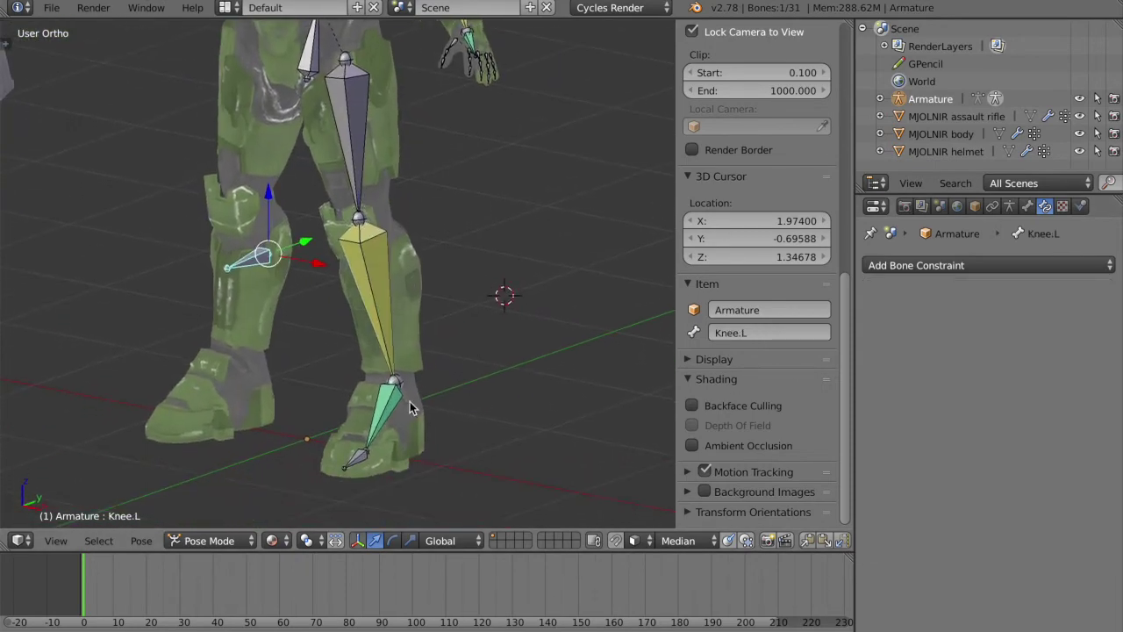
{"action": "right_click", "coordinate": [389, 407]}
{"action": "key", "text": "KP_3"}
{"action": "key", "text": "g"}
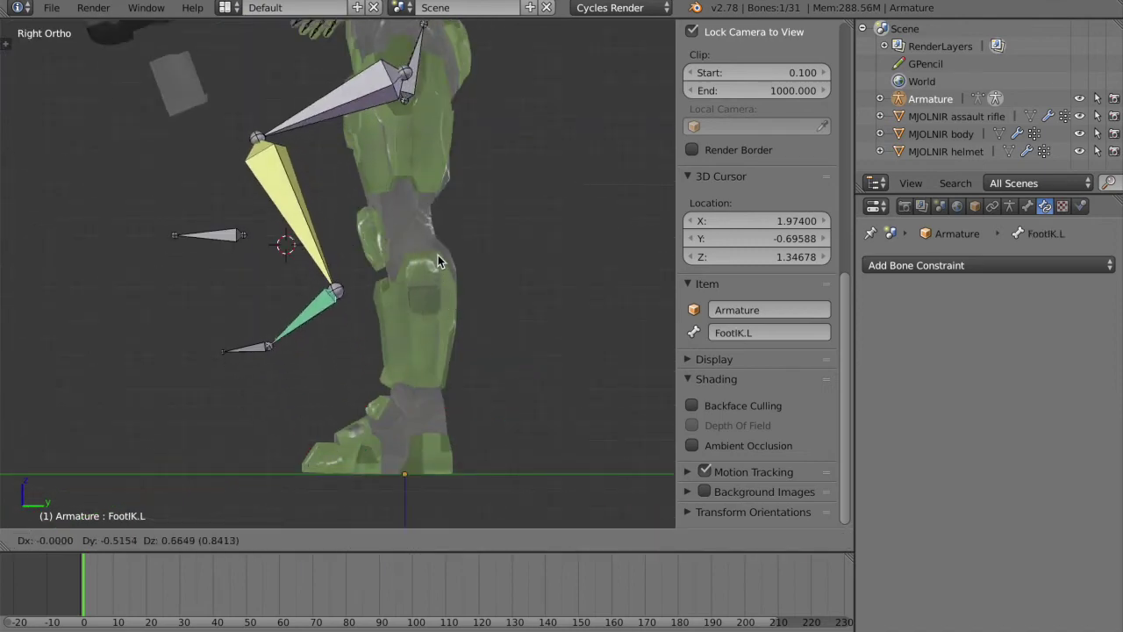
{"action": "left_click", "coordinate": [438, 255]}
Move the Knee.L bone sideways along the X axis to test how it steers the left knee
{"action": "key", "text": "KP_1"}
{"action": "key", "text": "KP_1"}
{"action": "right_click", "coordinate": [322, 237]}
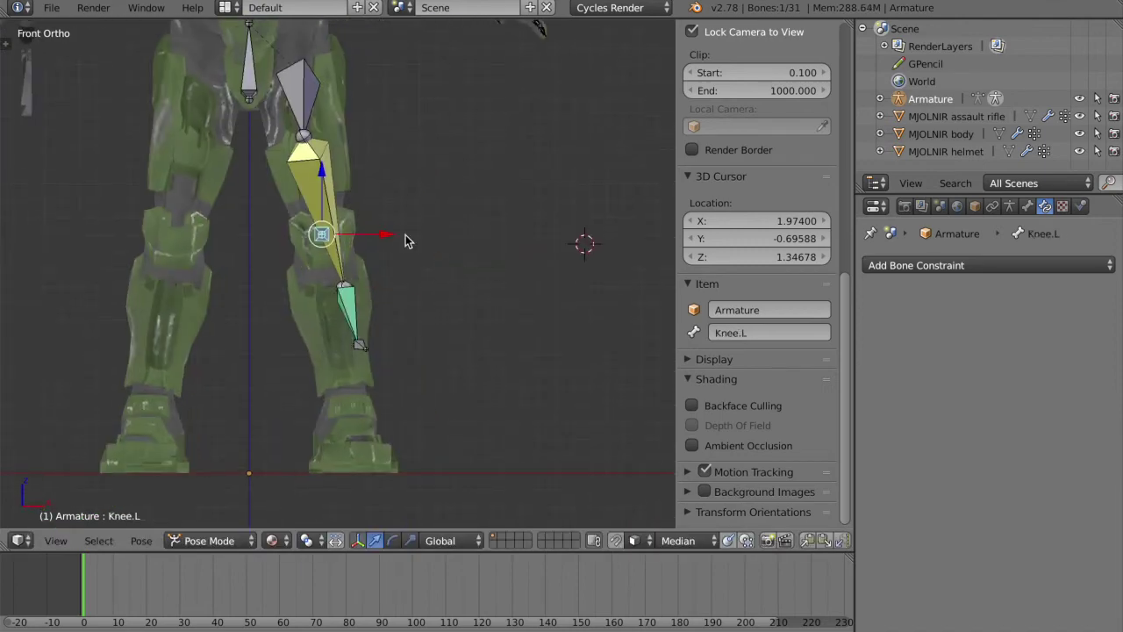
{"action": "middle_click_drag", "start_coordinate": [405, 234], "coordinate": [407, 223]}
{"action": "key", "text": "g"}
{"action": "key", "text": "x"}
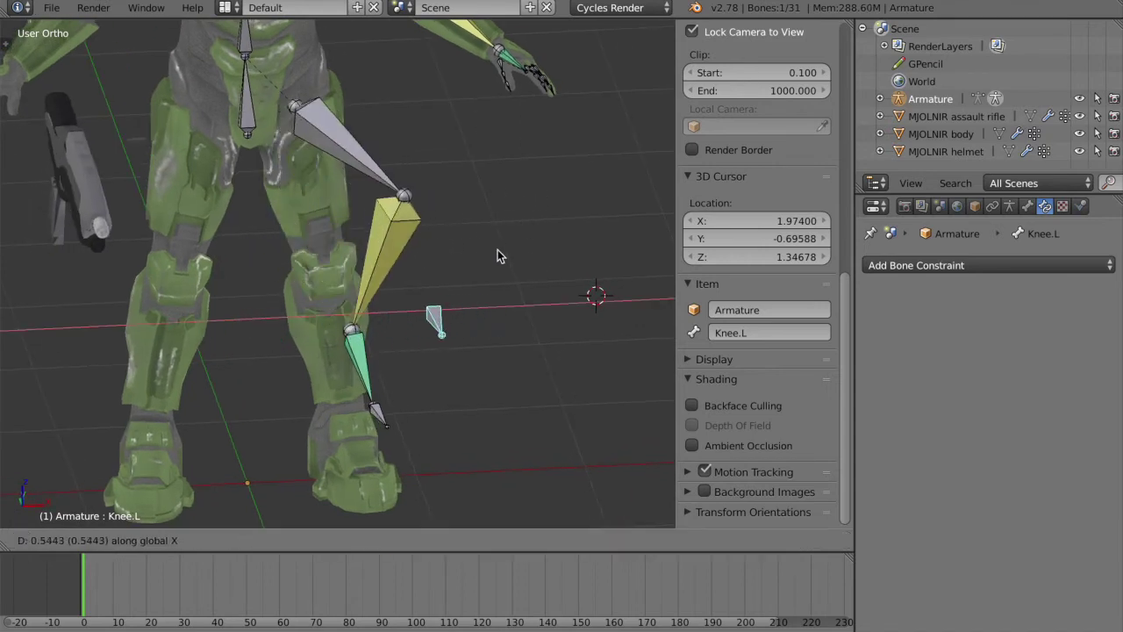
{"action": "left_click", "coordinate": [372, 286]}
Select all bones and clear their pose locations
{"action": "key", "text": "a"}
{"action": "key", "text": "a"}
{"action": "key", "text": "alt+g"}
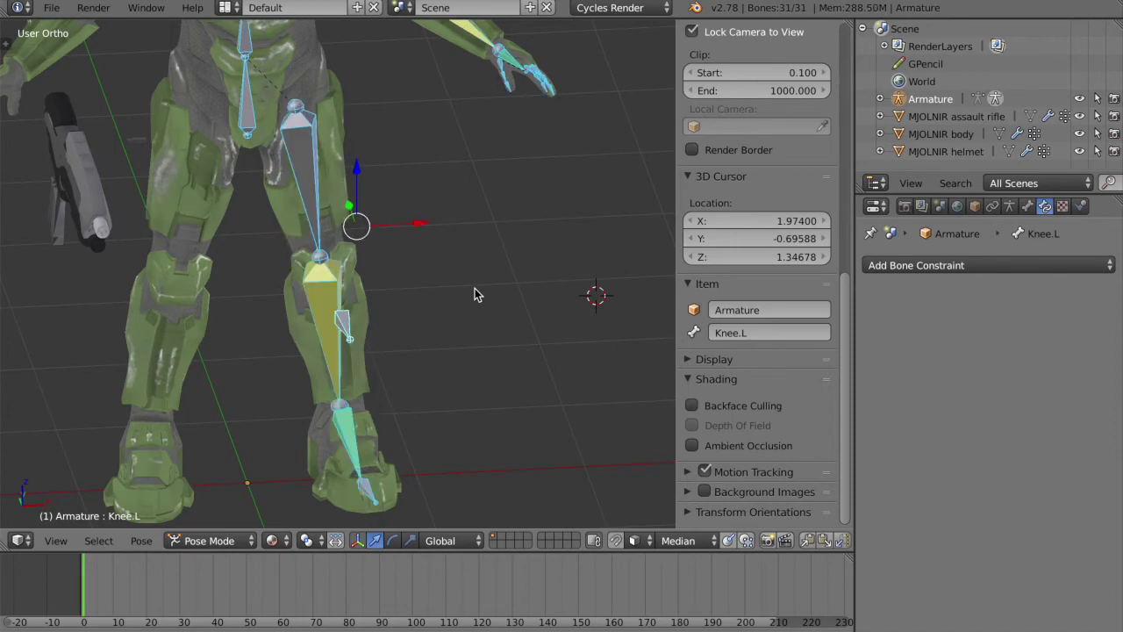
Save the file, then add a new bone to the armature at the left elbow in front view
{"action": "key", "text": "ctrl+s"}
{"action": "left_click", "coordinate": [475, 293]}
{"action": "scroll", "coordinate": [474, 293], "scroll_direction": "up", "scroll_amount": 3, "text": "shift"}
{"action": "scroll", "coordinate": [474, 293], "scroll_direction": "right", "scroll_amount": 5}
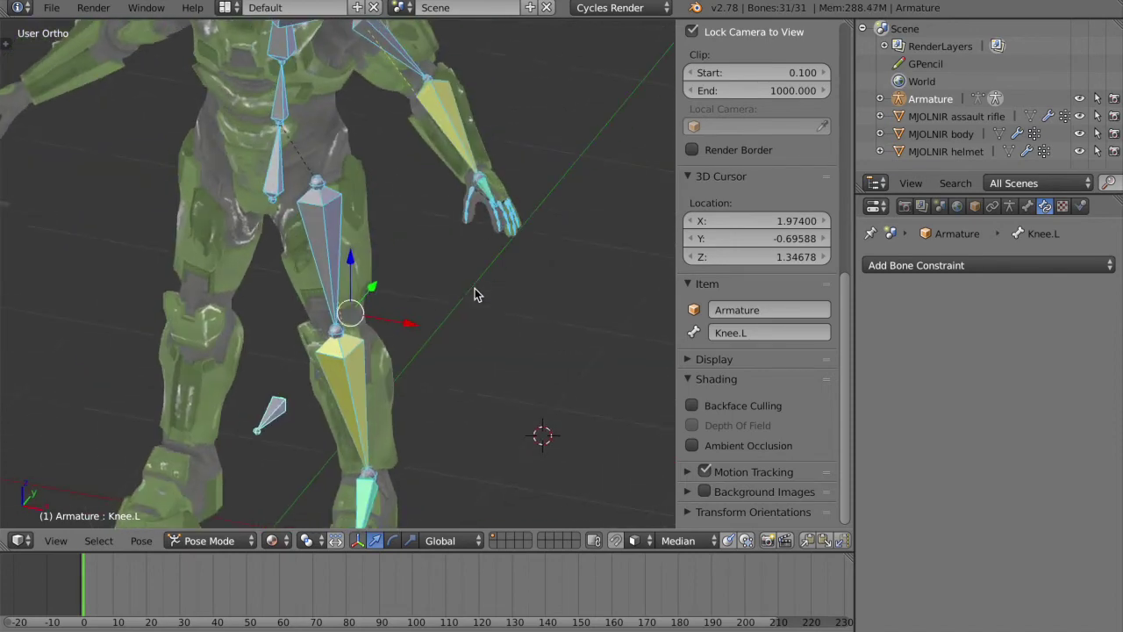
{"action": "scroll", "coordinate": [477, 263], "scroll_direction": "up", "scroll_amount": 5, "text": "shift"}
{"action": "key", "text": "Tab"}
{"action": "left_click", "coordinate": [454, 431]}
{"action": "scroll", "coordinate": [451, 426], "scroll_direction": "up", "scroll_amount": 3, "text": "shift"}
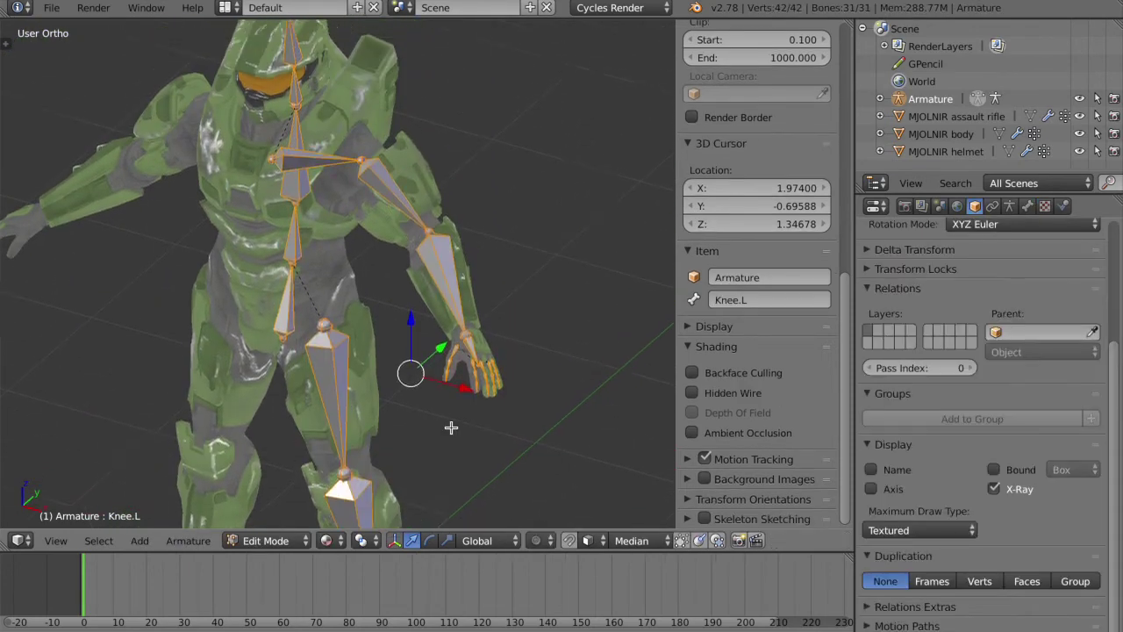
{"action": "key", "text": "KP_1"}
{"action": "left_click", "coordinate": [459, 236]}
{"action": "key", "text": "shift+a"}
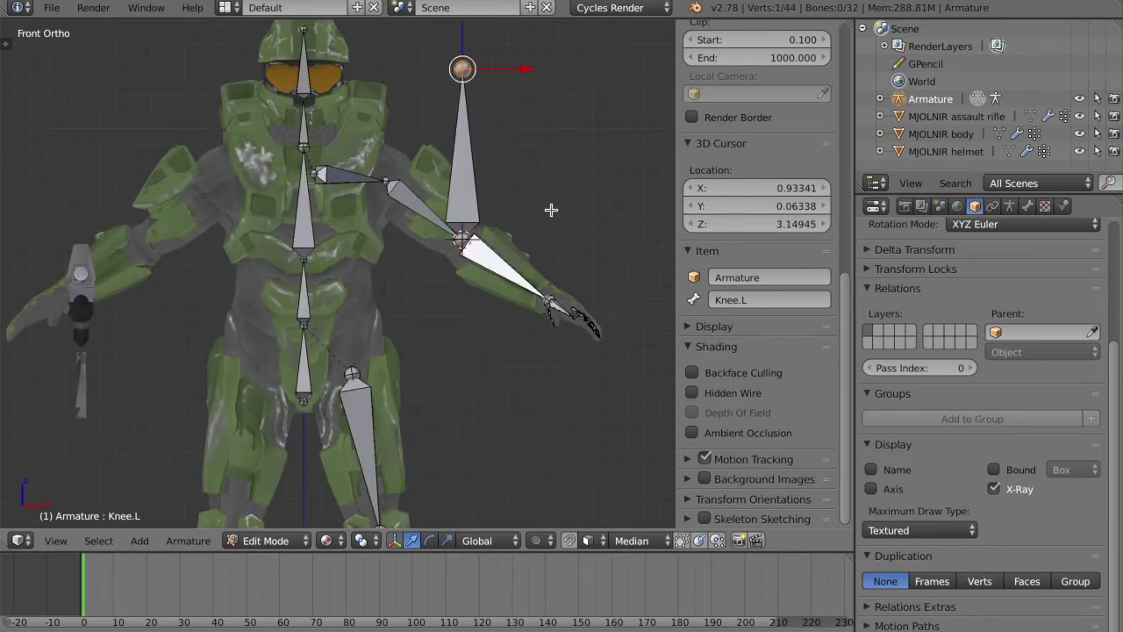
Rotate the new elbow bone -90° around the X axis
{"action": "right_click", "coordinate": [472, 181]}
{"action": "key", "text": "r"}
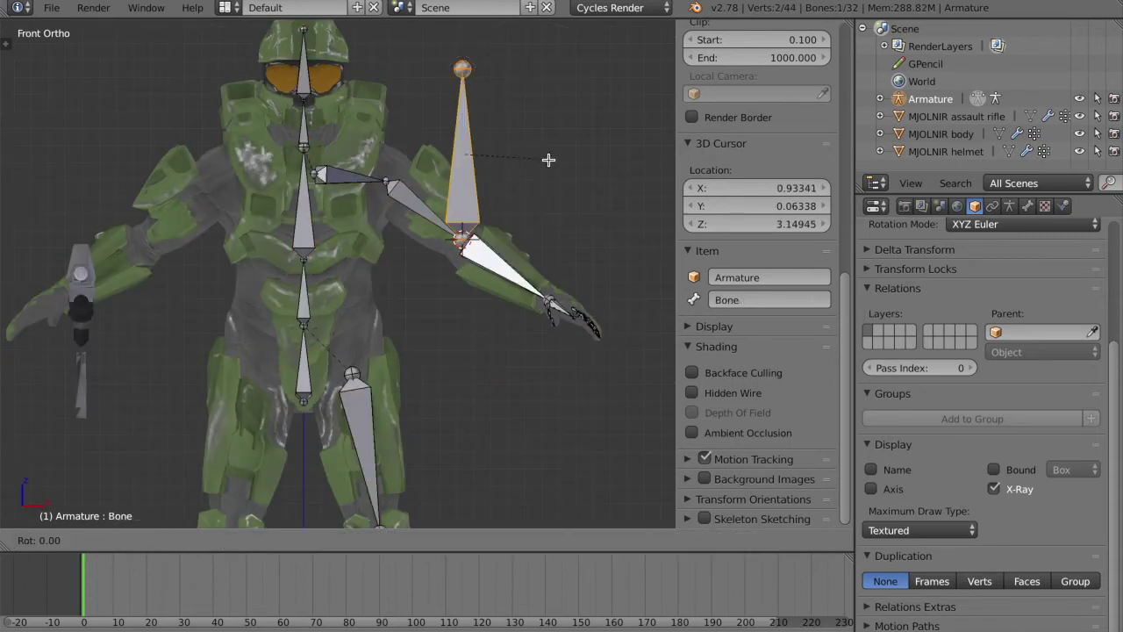
{"action": "key", "text": "x"}
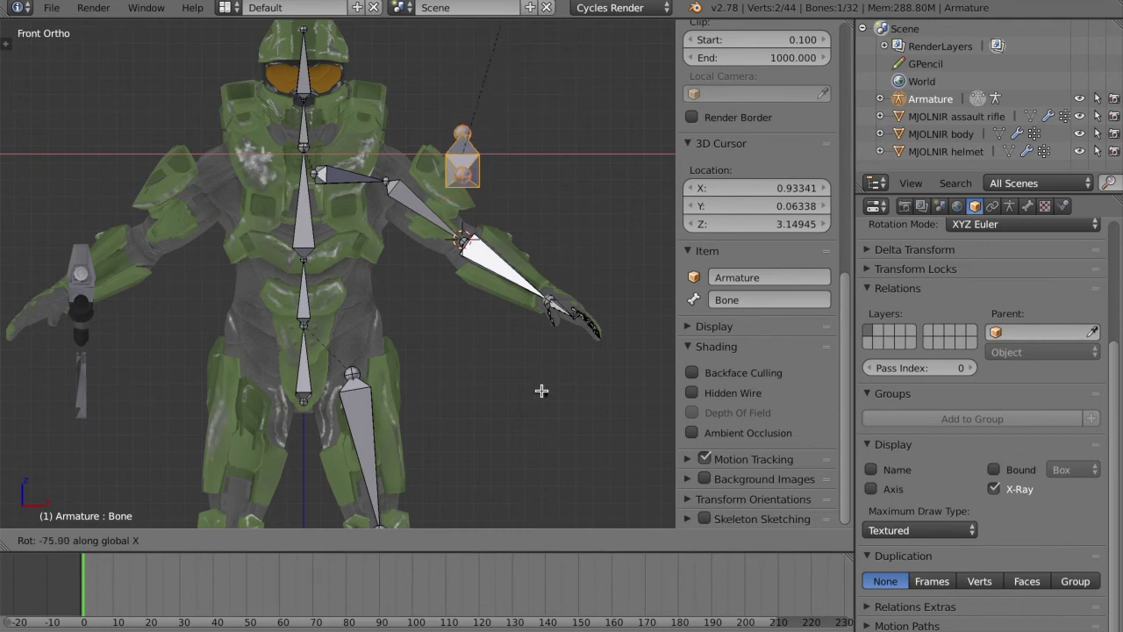
{"action": "type", "text": "-90"}
{"action": "key", "text": "Return"}
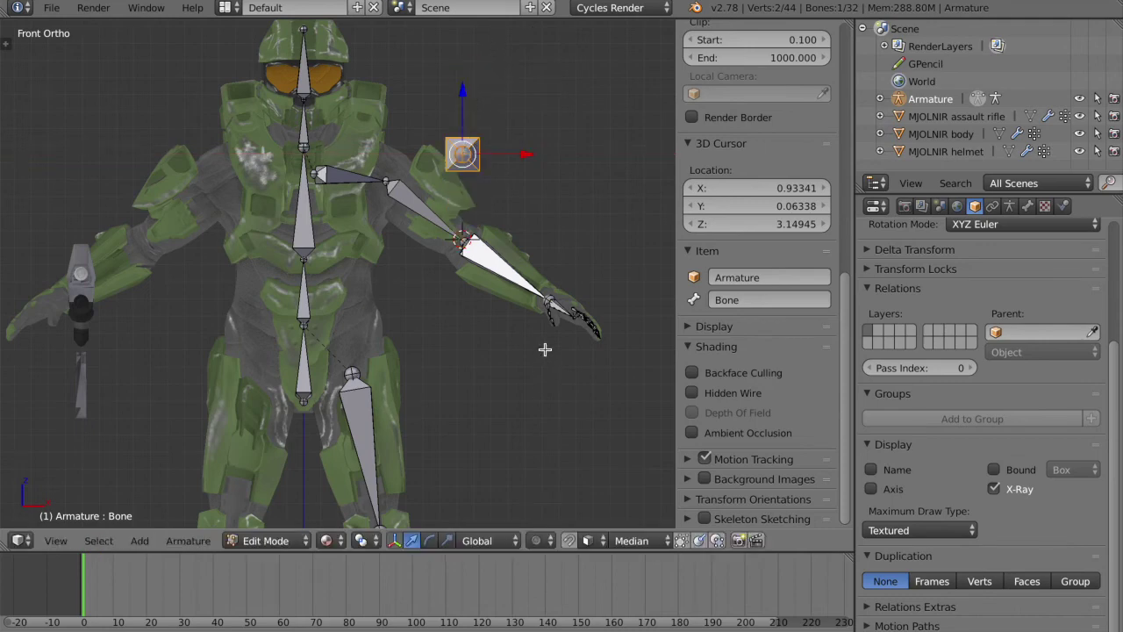
Move the new bone straight behind the left elbow in side view and scale it down to less than half its length
{"action": "key", "text": "KP_3"}
{"action": "key", "text": "g"}
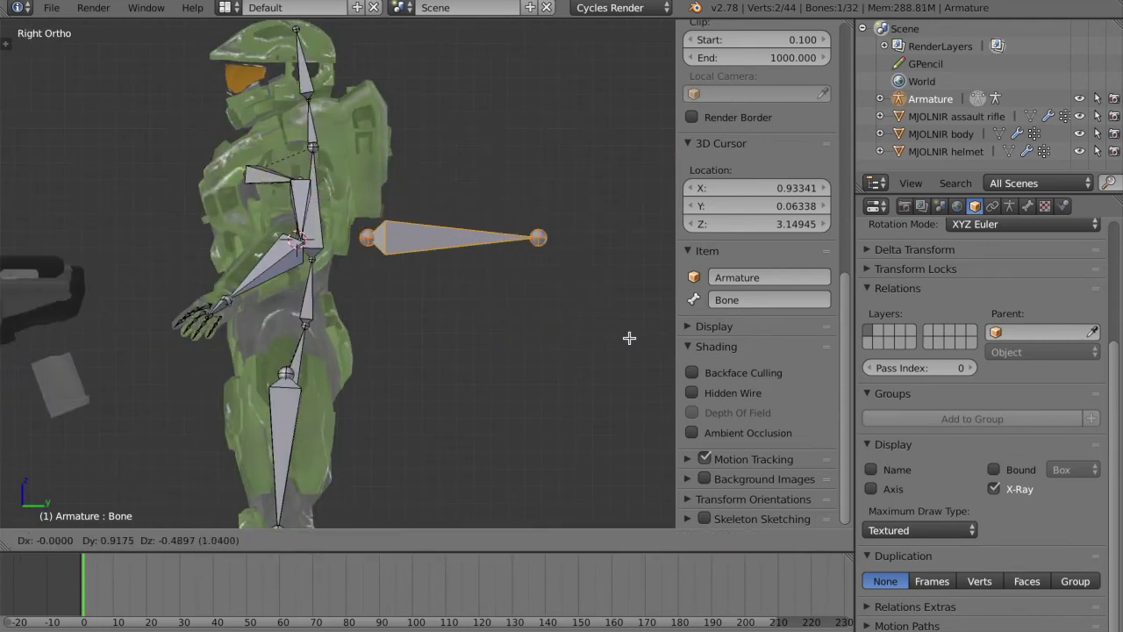
{"action": "left_click", "coordinate": [625, 335]}
{"action": "key", "text": "s"}
{"action": "left_click", "coordinate": [506, 309]}
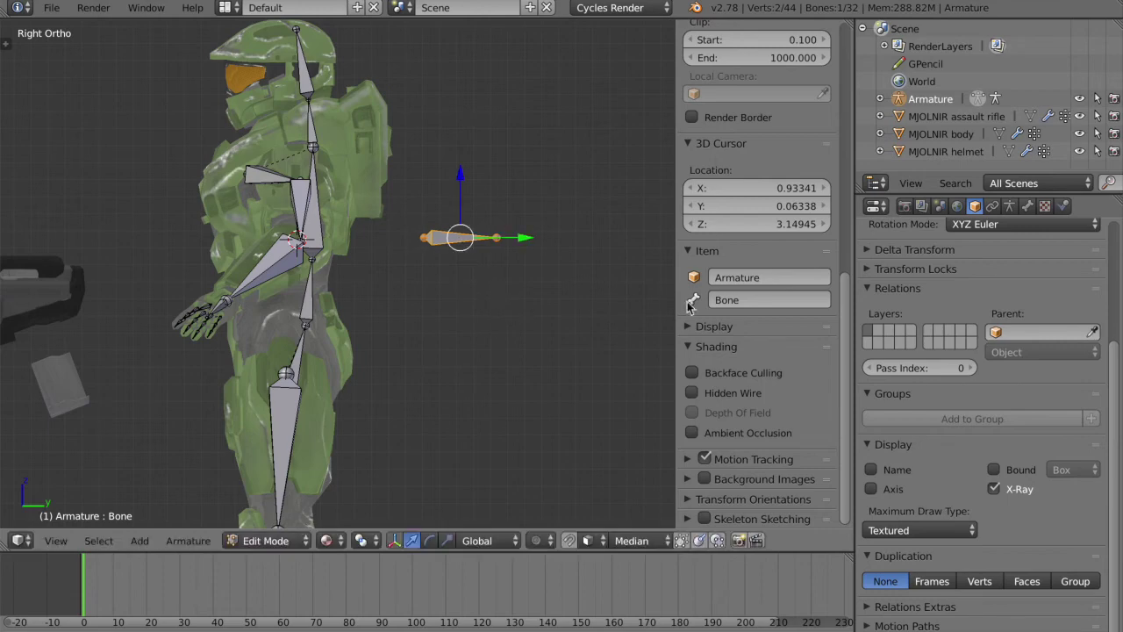
Rename the new bone as Elbow.L
{"action": "double_click", "coordinate": [742, 299]}
{"action": "type", "text": "B"}
{"action": "type", "text": "lbow.L"}
{"action": "key", "text": "Return"}
In Pose Mode, set the pole target of the Forearm.L IK constraint to Armature with bone Elbow.L
{"action": "key", "text": "KP_1"}
{"action": "key", "text": "KP_3"}
{"action": "key", "text": "Tab"}
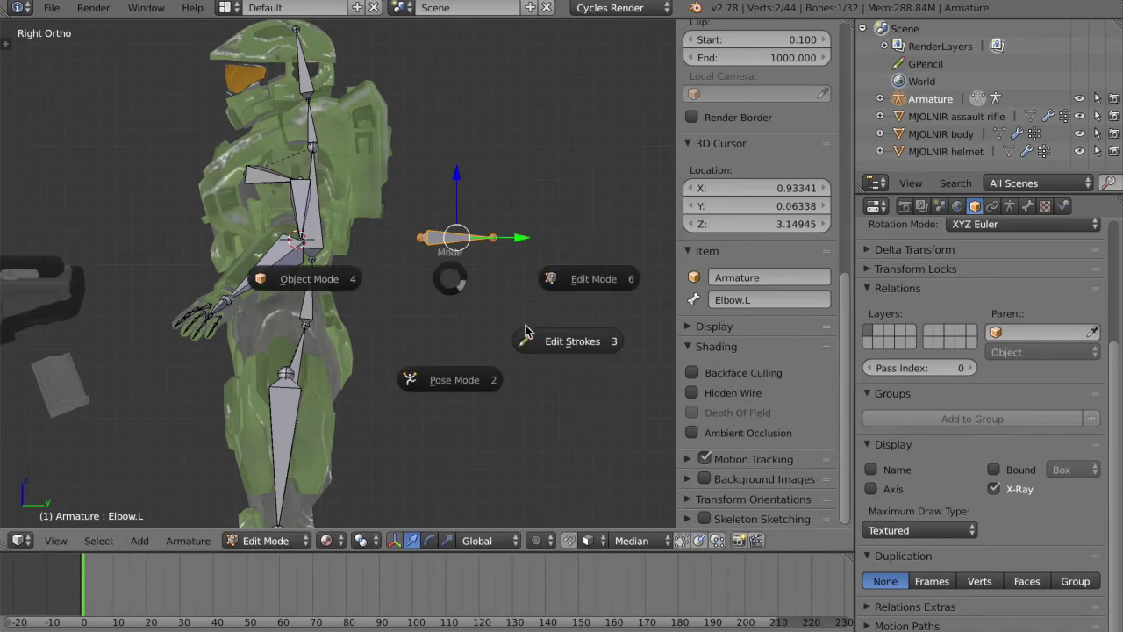
{"action": "left_click", "coordinate": [406, 379]}
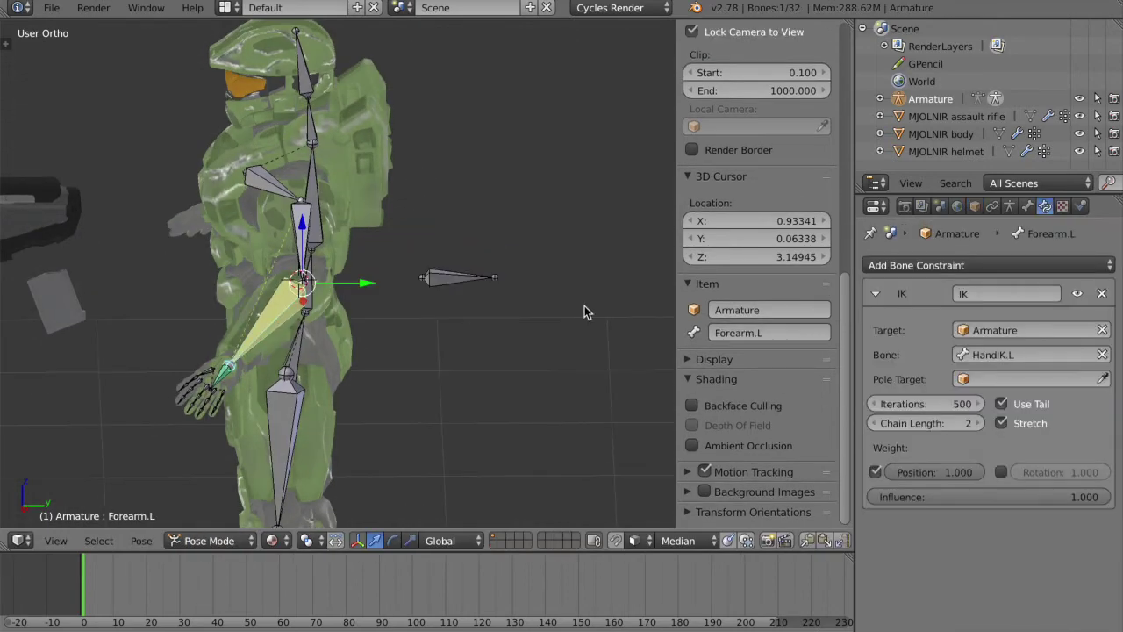
{"action": "left_click", "coordinate": [992, 379]}
{"action": "type", "text": "Armatur"}
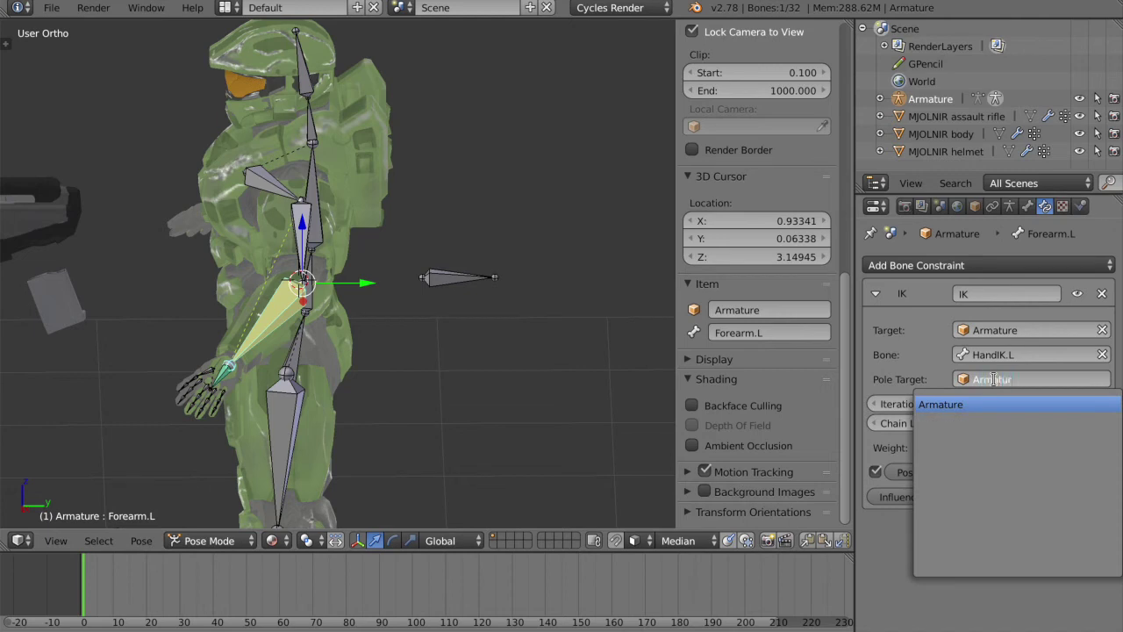
{"action": "key", "text": "Return"}
{"action": "left_click", "coordinate": [996, 400]}
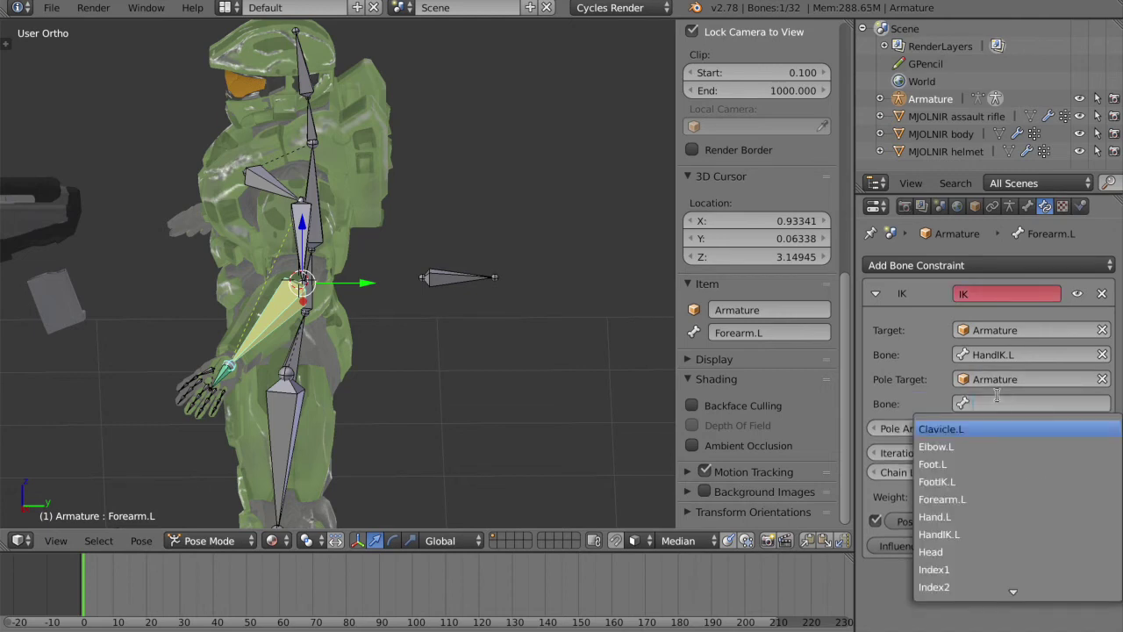
{"action": "type", "text": "Elbow"}
{"action": "key", "text": "Return"}
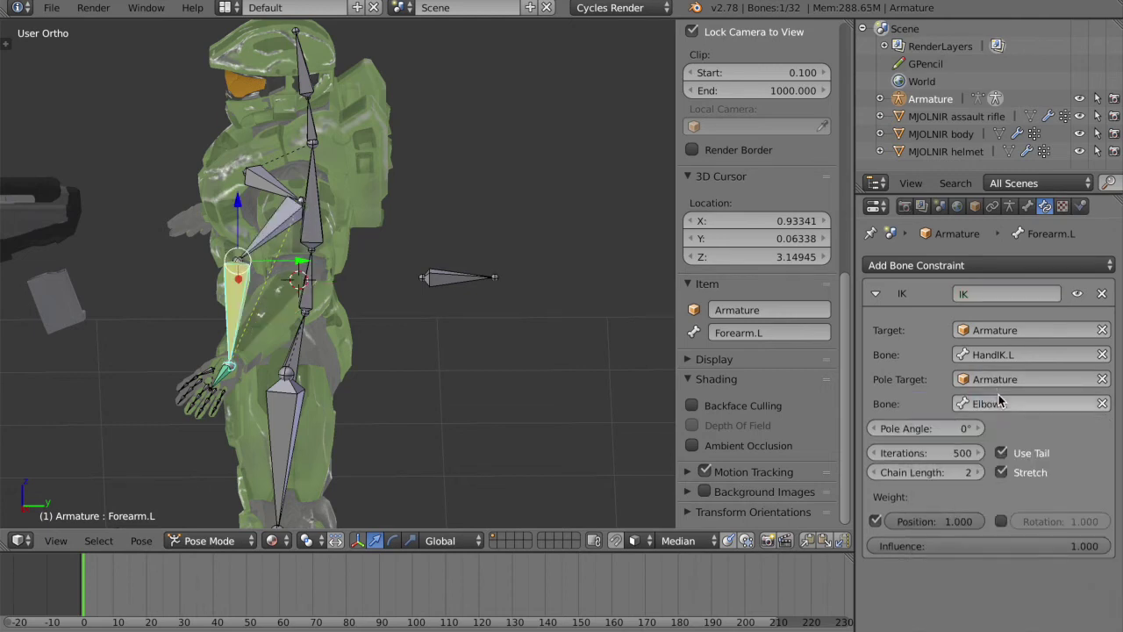
Set the pole angle of the Forearm.L IK constraint to 180° and save the file
{"action": "middle_click_drag", "start_coordinate": [441, 410], "coordinate": [442, 410]}
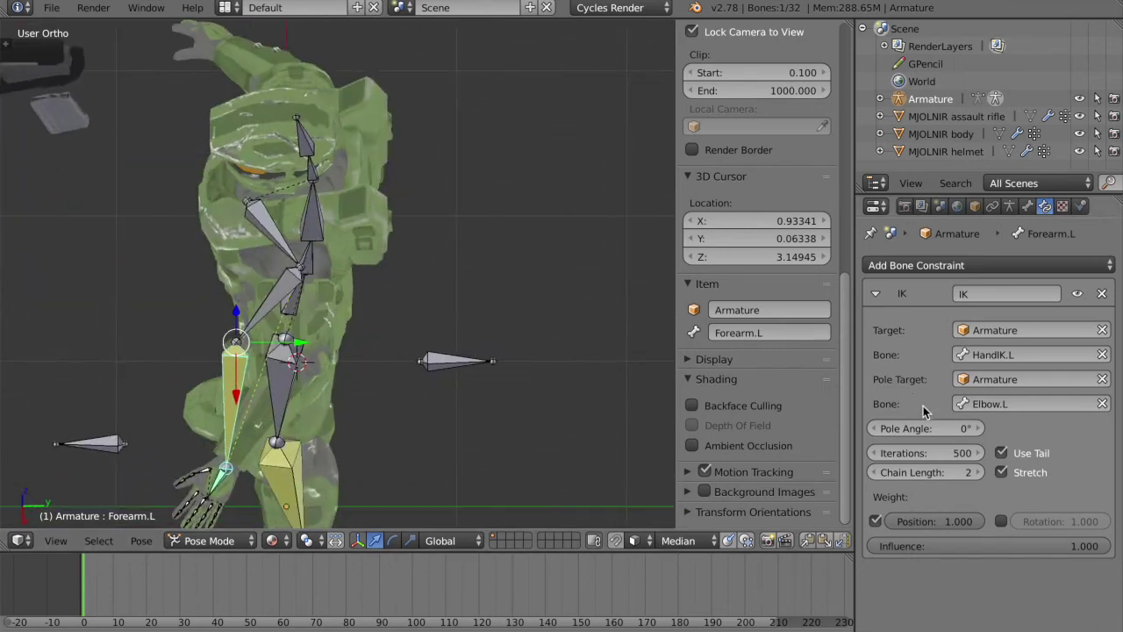
{"action": "left_click", "coordinate": [923, 429]}
{"action": "type", "text": "180"}
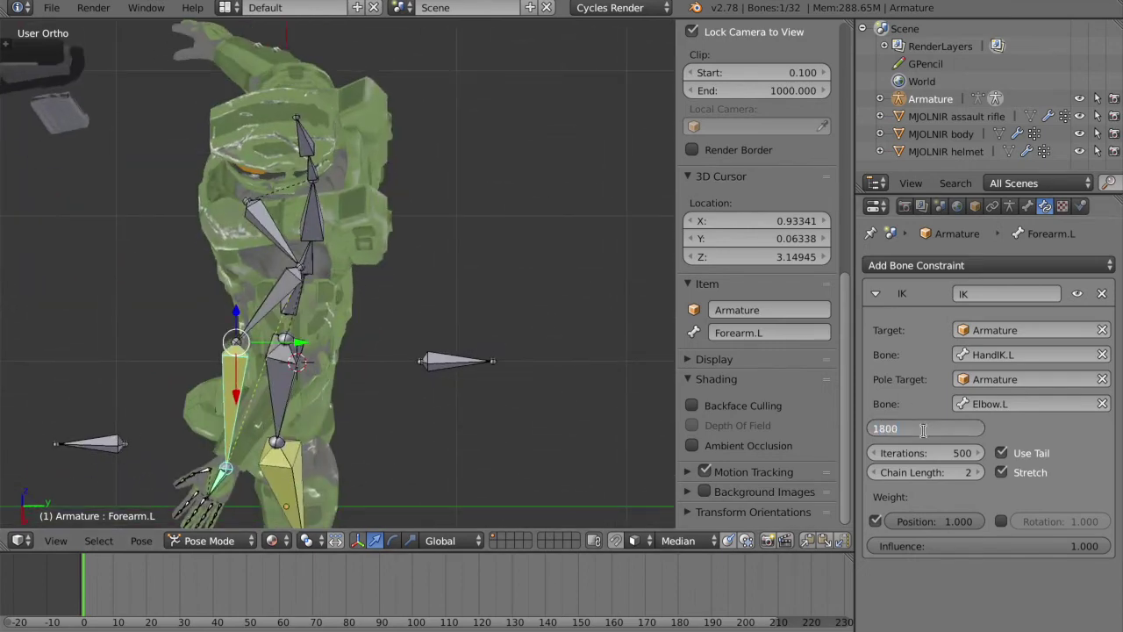
{"action": "key", "text": "Return"}
{"action": "key", "text": "KP_1"}
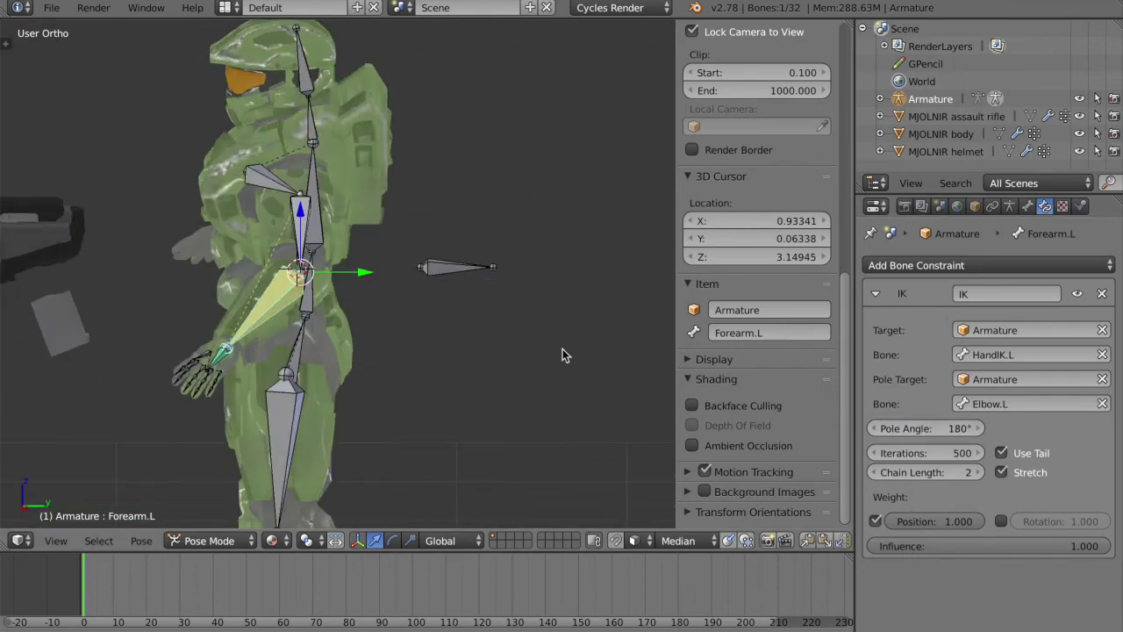
{"action": "middle_click_drag", "start_coordinate": [562, 348], "coordinate": [278, 377]}
{"action": "key", "text": "a"}
{"action": "key", "text": "ctrl+s"}
{"action": "left_click", "coordinate": [577, 287]}
Move the HandIK.L bone upward in front view to test the elbow bend with the pole target
{"action": "right_click", "coordinate": [463, 239]}
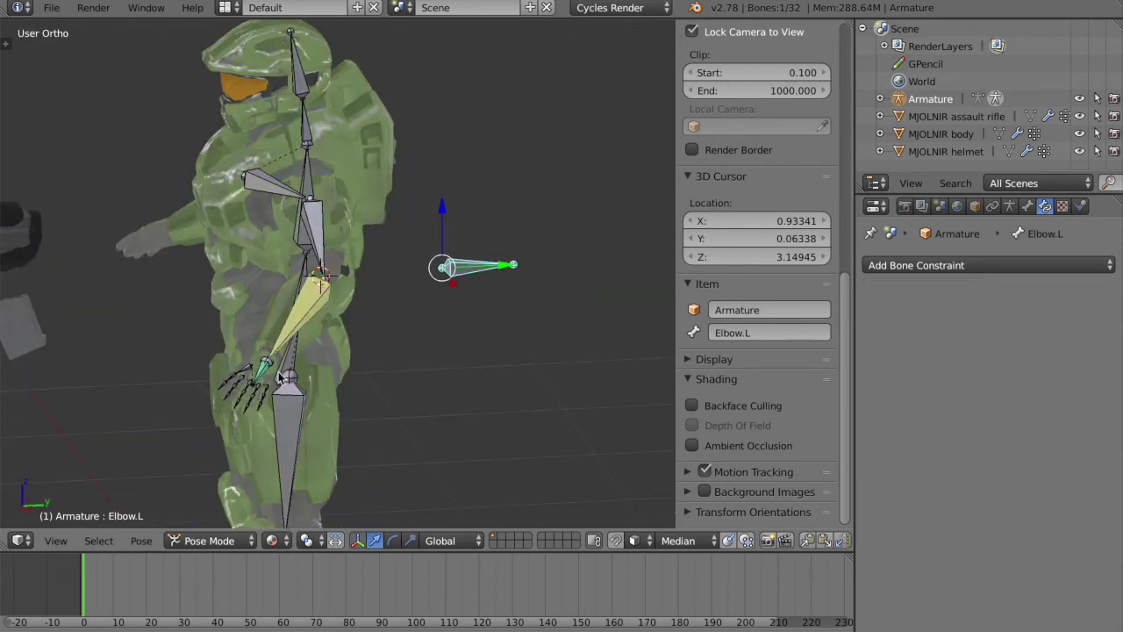
{"action": "right_click", "coordinate": [261, 379]}
{"action": "key", "text": "KP_1"}
{"action": "key", "text": "g"}
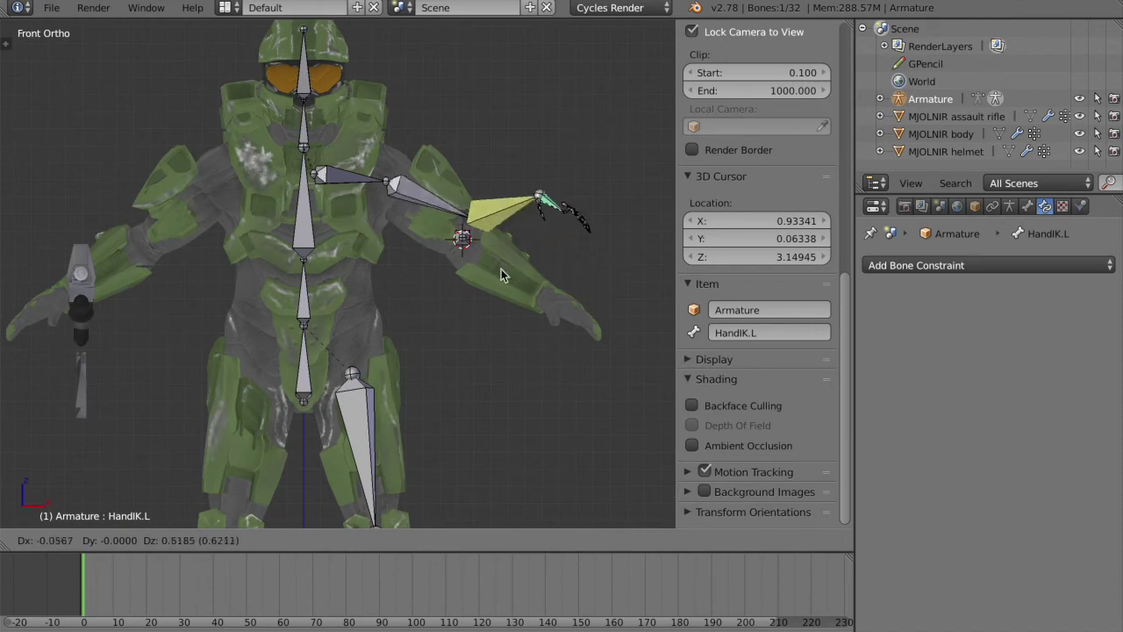
{"action": "left_click", "coordinate": [516, 241]}
Try moving the Elbow.L bone to test how it steers the left elbow
{"action": "middle_click_drag", "start_coordinate": [515, 241], "coordinate": [494, 241]}
{"action": "right_click", "coordinate": [494, 241]}
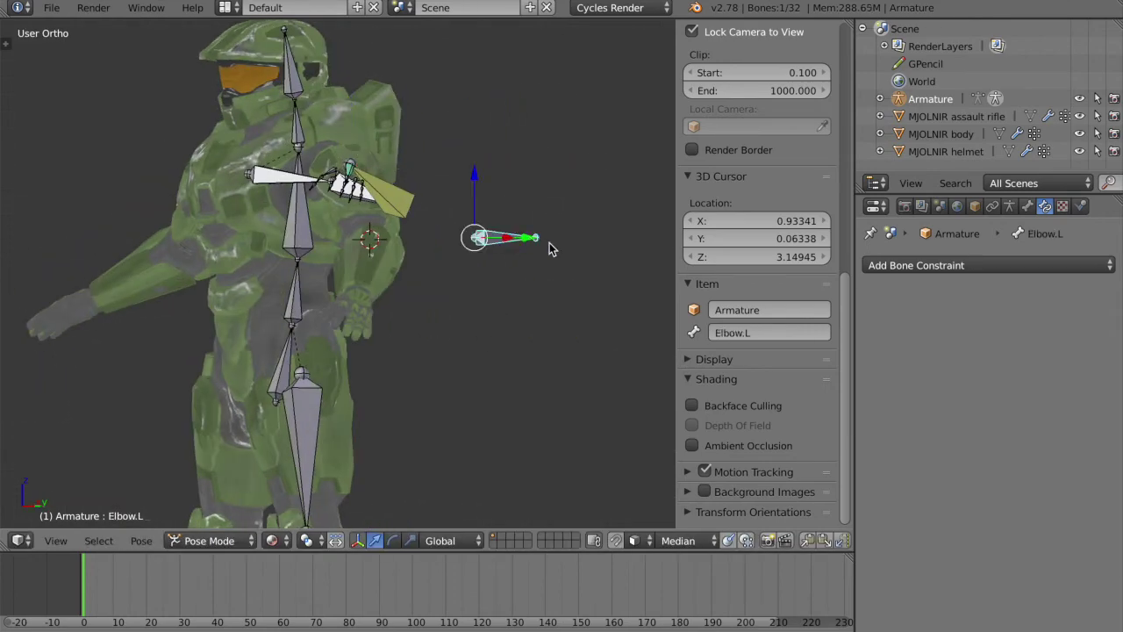
{"action": "key", "text": "g"}
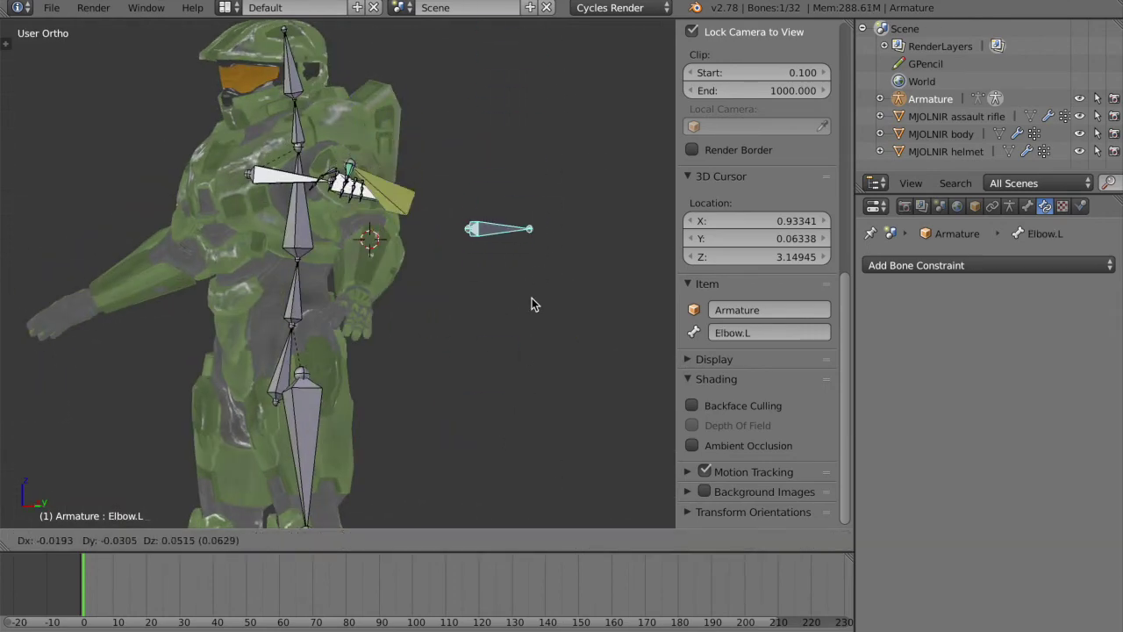
{"action": "left_click", "coordinate": [562, 300]}
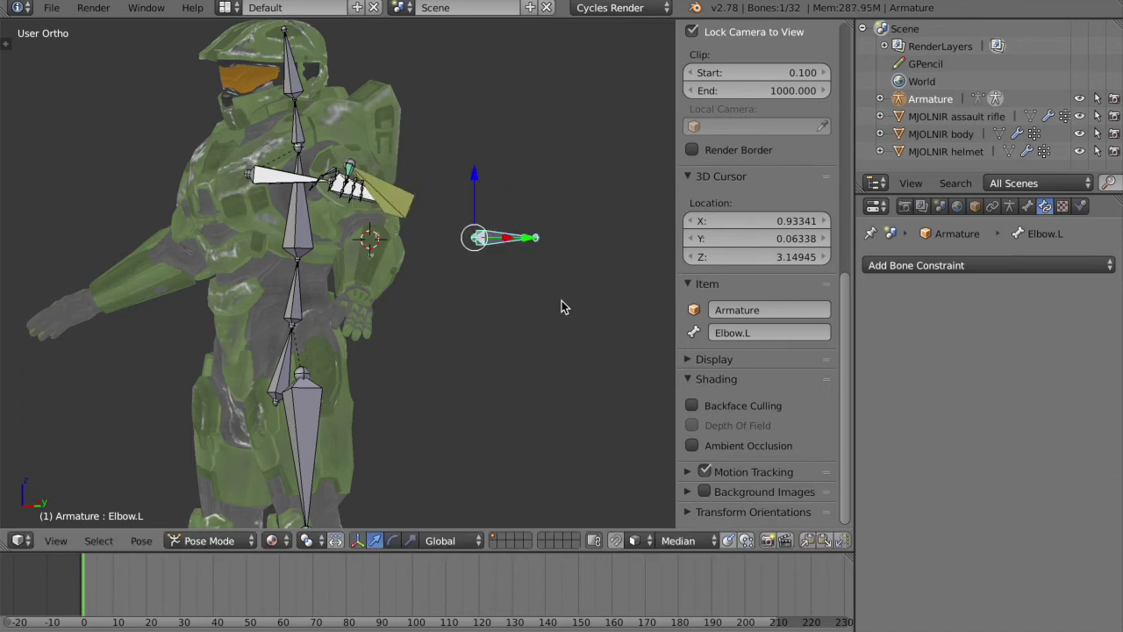
Clear the pose locations of all bones to restore the rest pose
{"action": "key", "text": "a"}
{"action": "key", "text": "alt+g"}
{"action": "scroll", "coordinate": [562, 300], "scroll_direction": "left", "scroll_amount": 10}
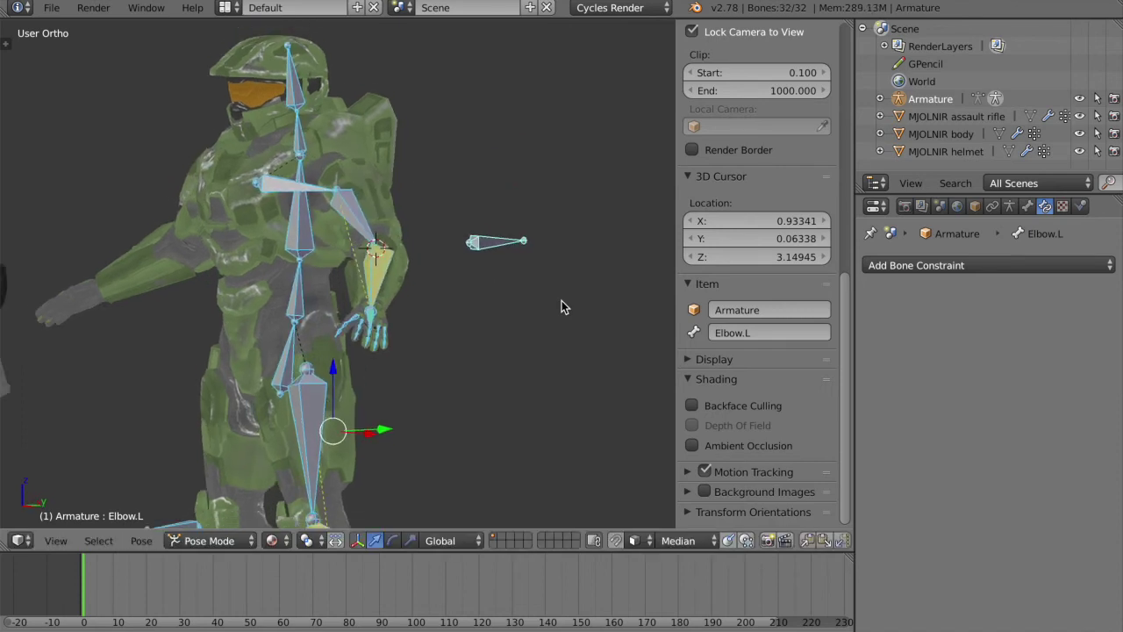
In armature Edit Mode, select all left arm and leg bones, including Clavicle.L and the left IK and pole target bones
{"action": "scroll", "coordinate": [561, 300], "scroll_direction": "down", "scroll_amount": 3}
{"action": "scroll", "coordinate": [561, 300], "scroll_direction": "left", "scroll_amount": 2}
{"action": "key", "text": "KP_1"}
{"action": "key", "text": "Tab"}
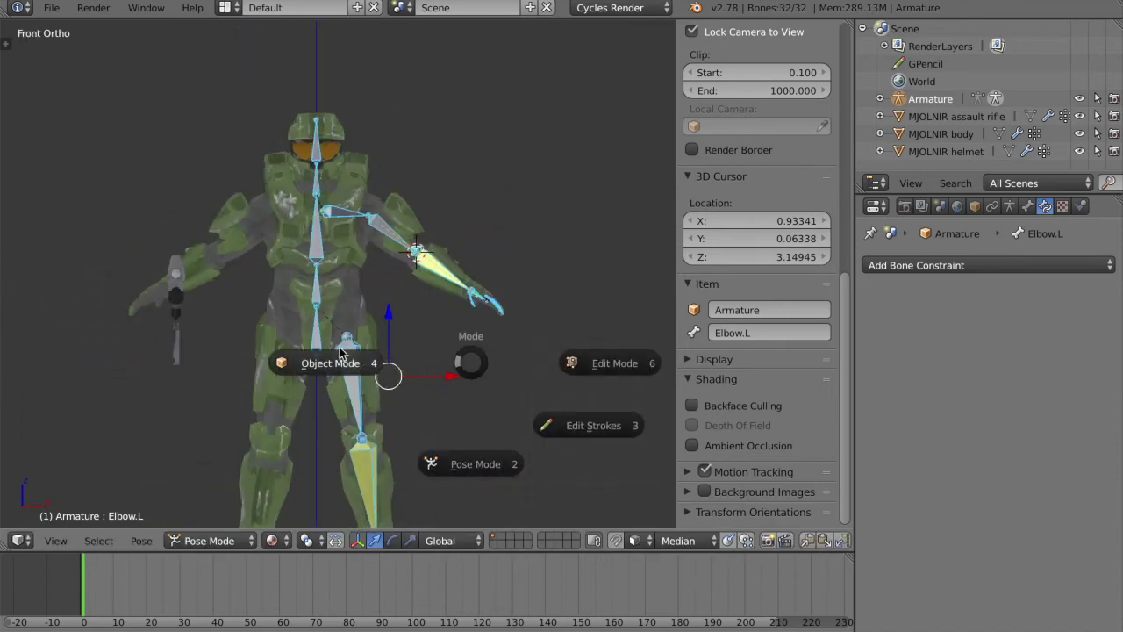
{"action": "left_click", "coordinate": [342, 355]}
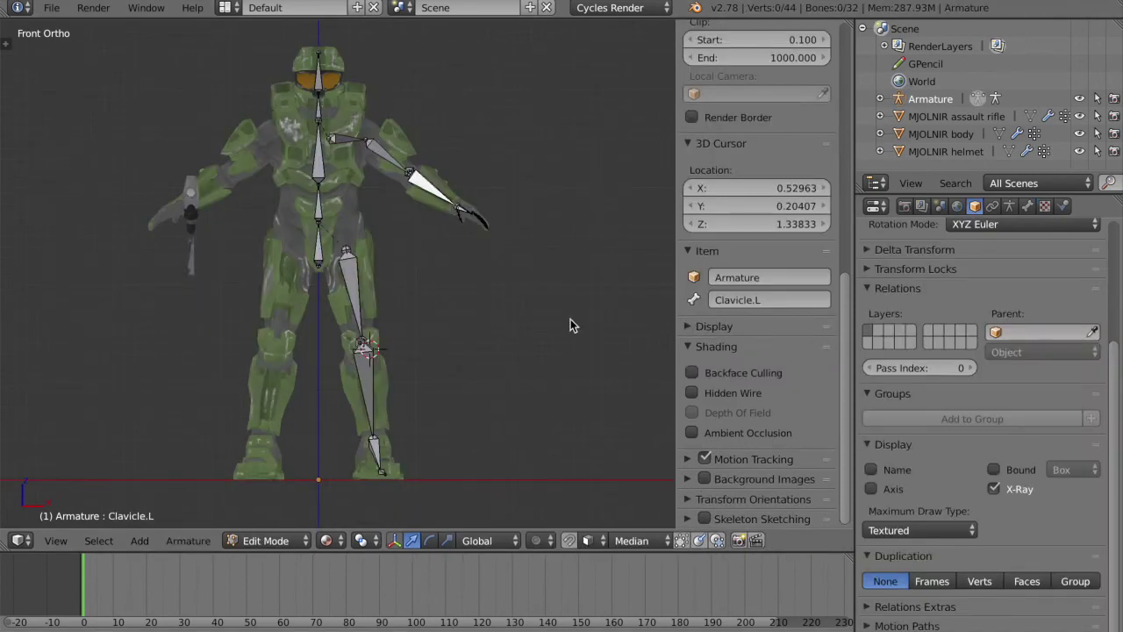
{"action": "scroll", "coordinate": [570, 319], "scroll_direction": "right", "scroll_amount": 5}
{"action": "scroll", "coordinate": [570, 318], "scroll_direction": "left", "scroll_amount": 4}
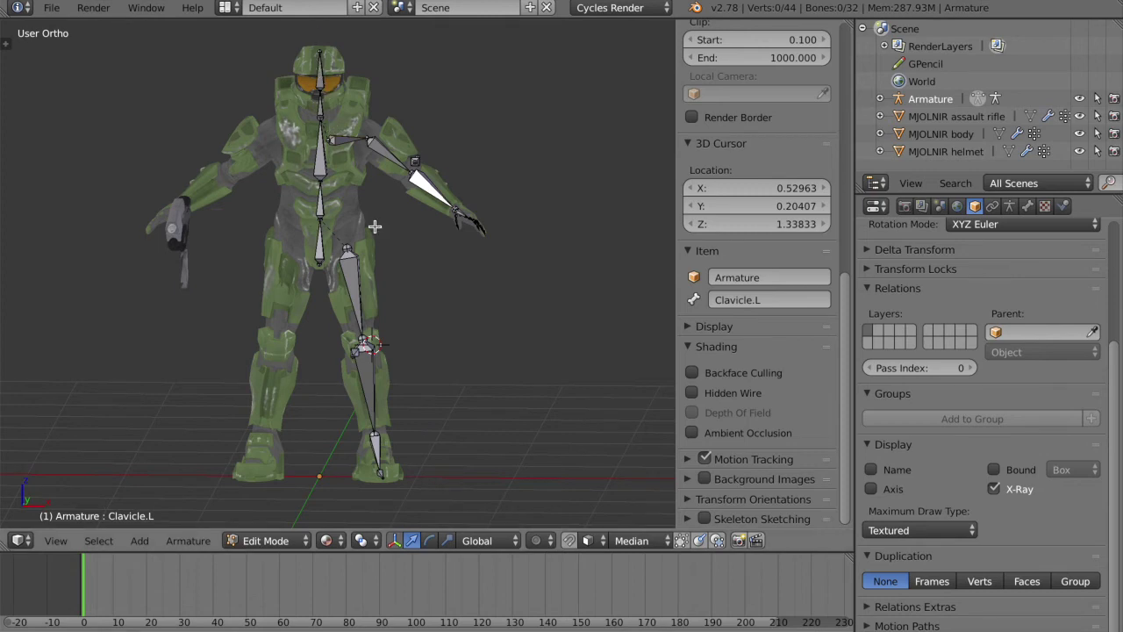
{"action": "key", "text": "KP_1"}
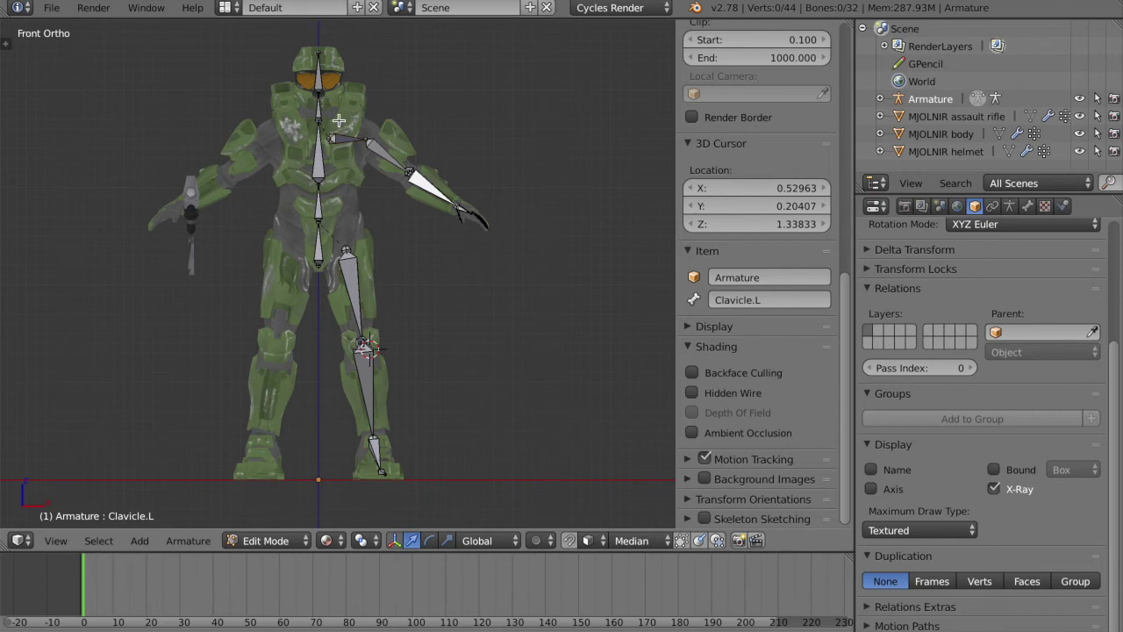
{"action": "key", "text": "b"}
{"action": "left_click_drag", "start_coordinate": [332, 110], "coordinate": [529, 480]}
{"action": "scroll", "coordinate": [544, 363], "scroll_direction": "left", "scroll_amount": 3, "text": "shift"}
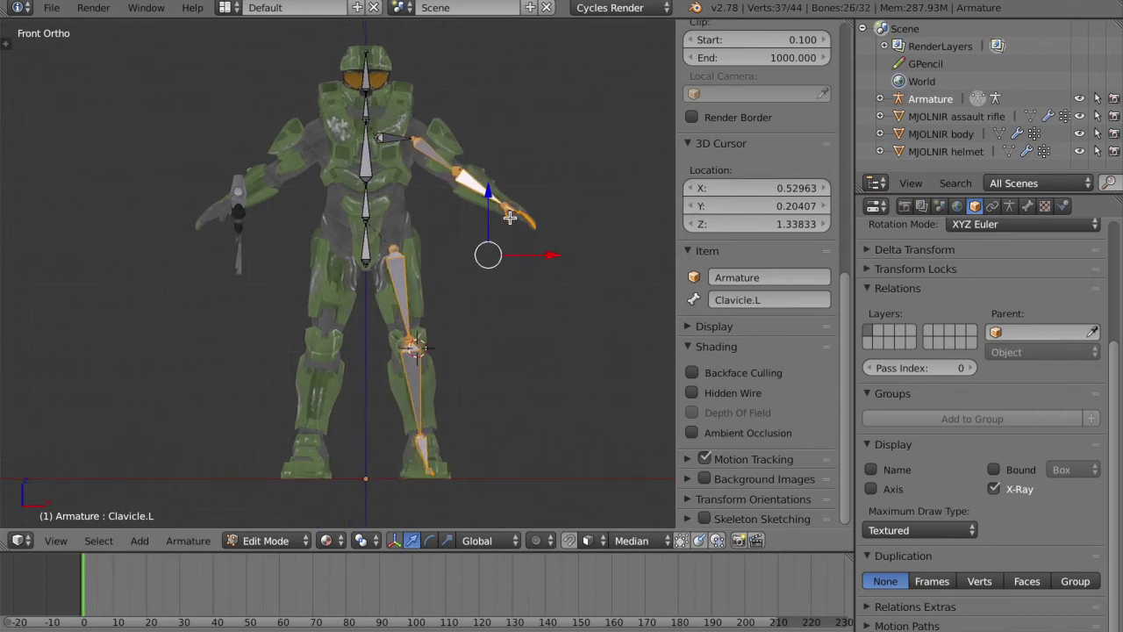
{"action": "middle_click_drag", "start_coordinate": [509, 217], "coordinate": [406, 112]}
{"action": "right_click", "coordinate": [398, 137], "text": "shift"}
{"action": "key", "text": "KP_1"}
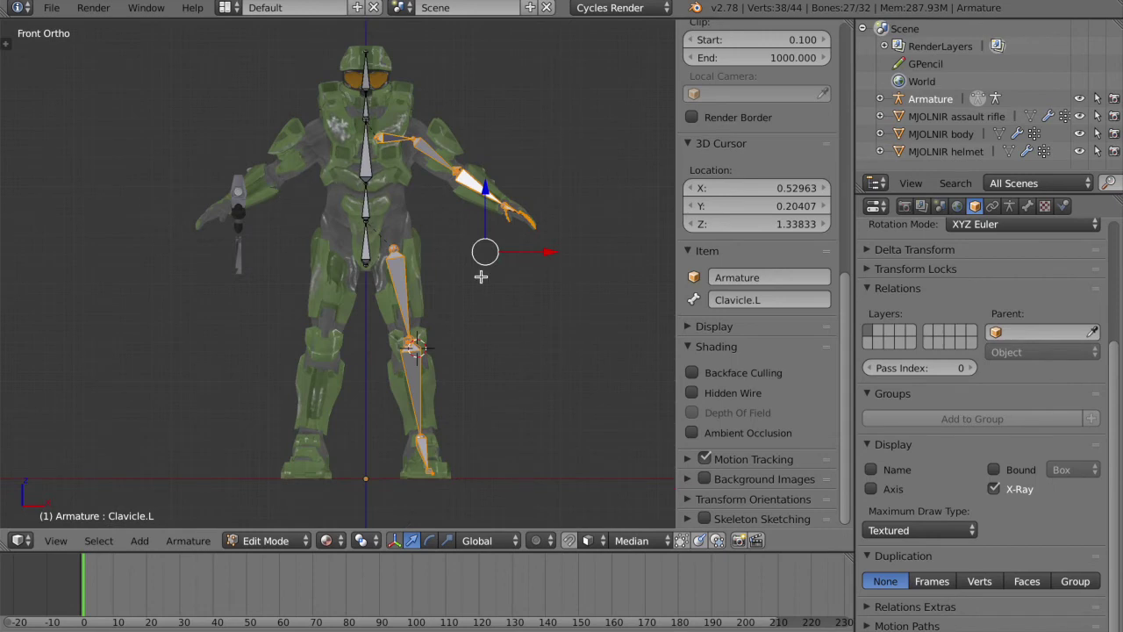
Set the pivot point to 3D Cursor and reset the 3D cursor to the world origin
{"action": "left_click", "coordinate": [341, 541]}
{"action": "left_click", "coordinate": [380, 462]}
{"action": "left_click", "coordinate": [363, 540]}
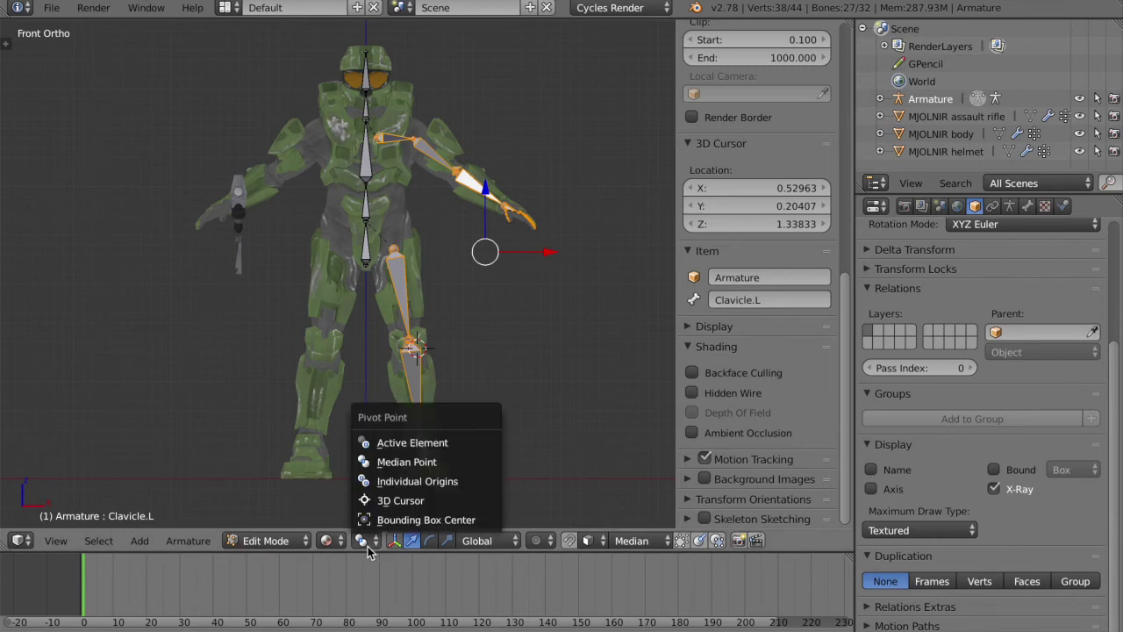
{"action": "left_click", "coordinate": [415, 501]}
{"action": "key", "text": "shift+c"}
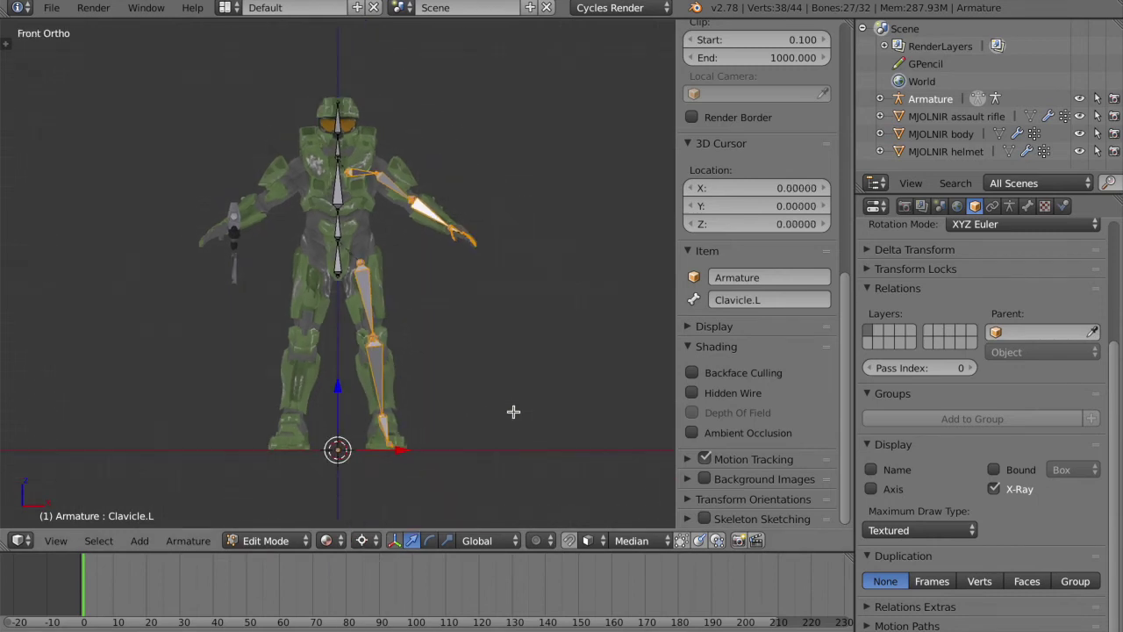
Duplicate the selected left arm and leg bones in front view and place the copies up and outward from the originals
{"action": "scroll", "coordinate": [513, 405], "scroll_direction": "up", "scroll_amount": 1}
{"action": "middle_click_drag", "start_coordinate": [514, 404], "coordinate": [524, 386], "text": "shift"}
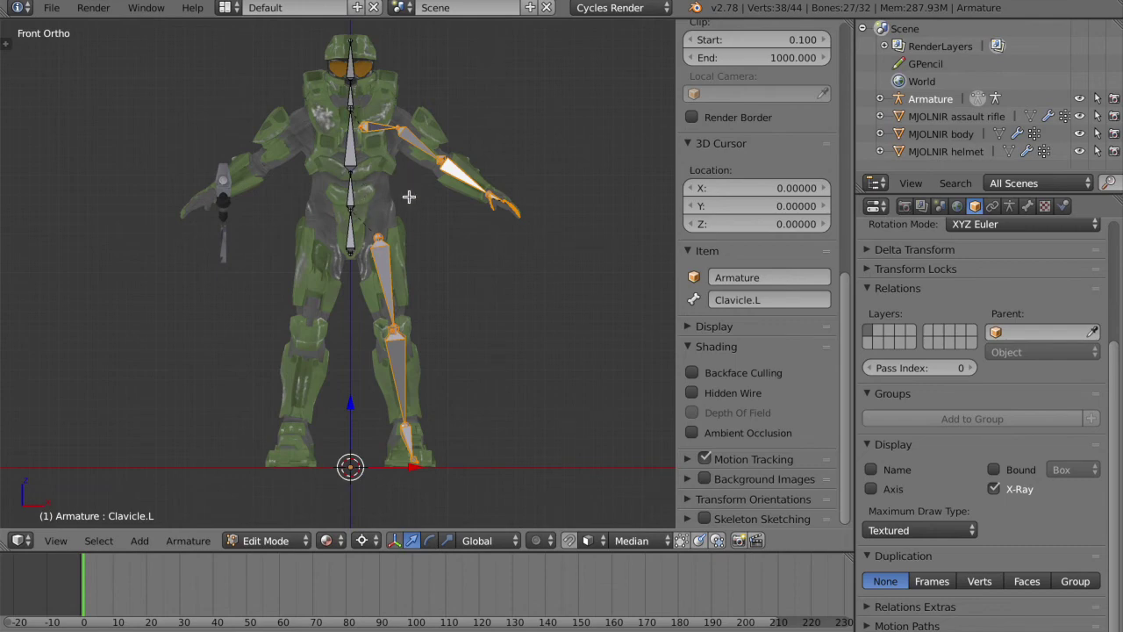
{"action": "middle_click_drag", "start_coordinate": [323, 467], "coordinate": [413, 394]}
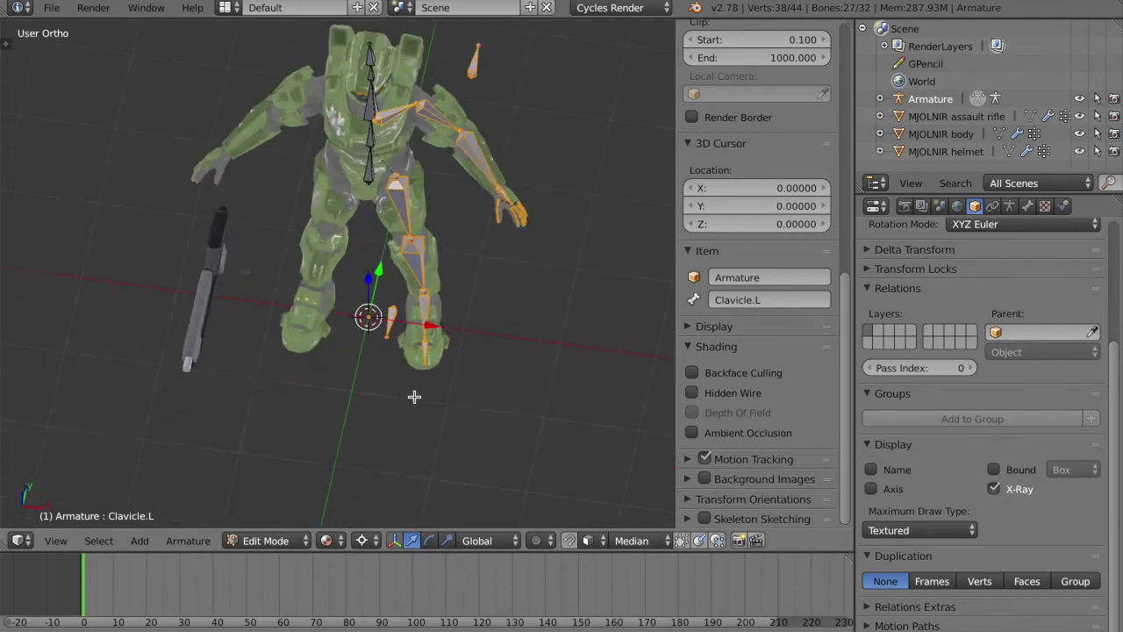
{"action": "key", "text": "KP_1"}
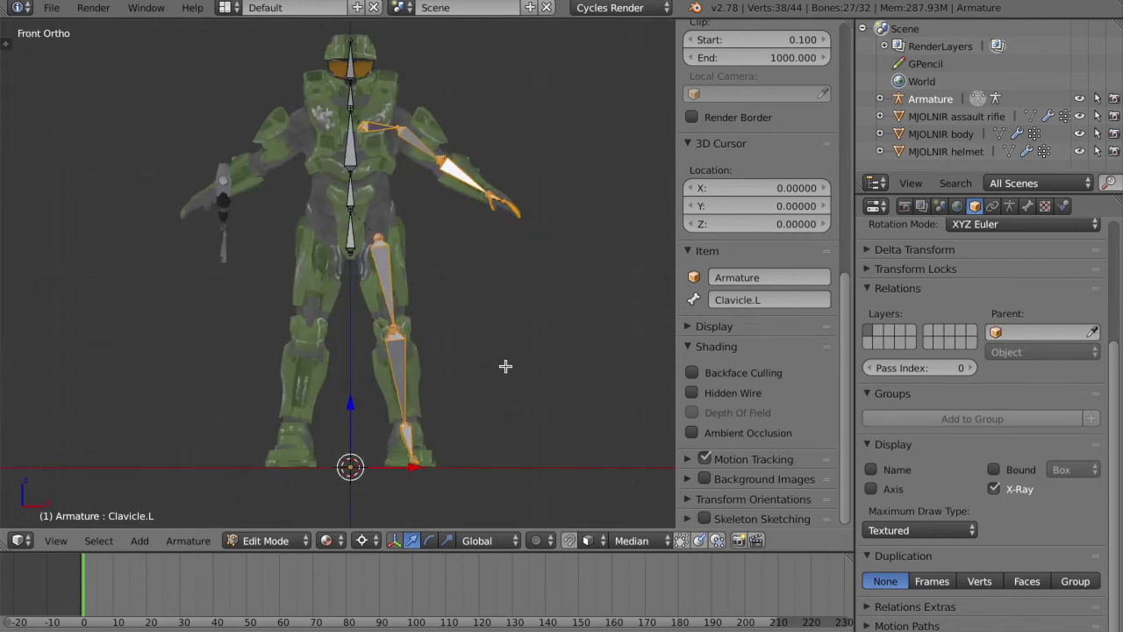
{"action": "key", "text": "shift+d"}
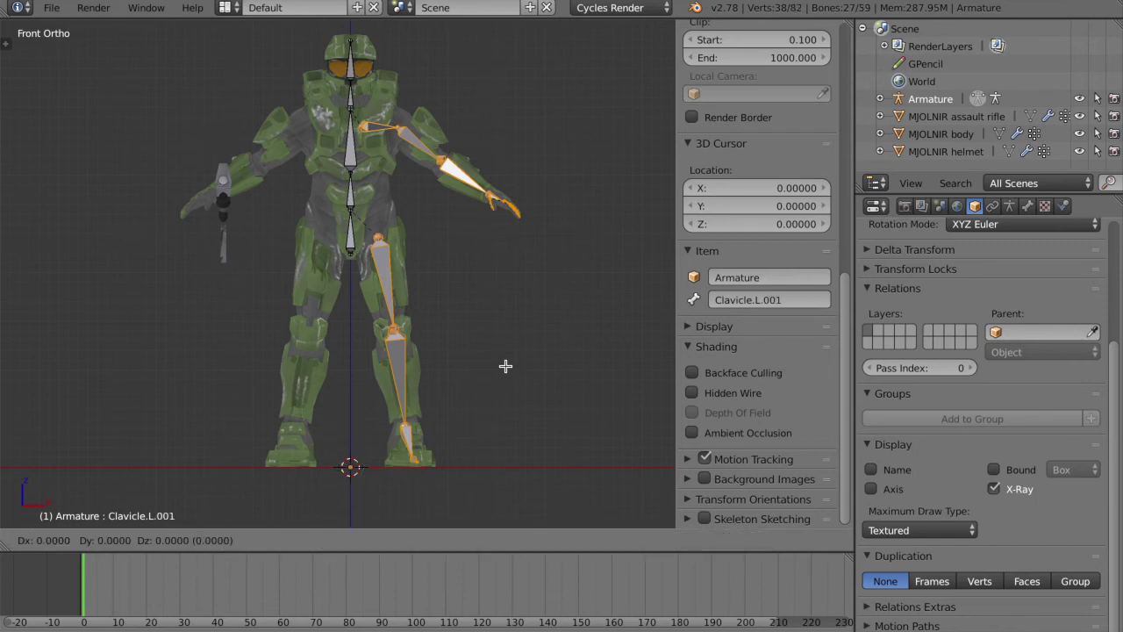
{"action": "left_click", "coordinate": [539, 314]}
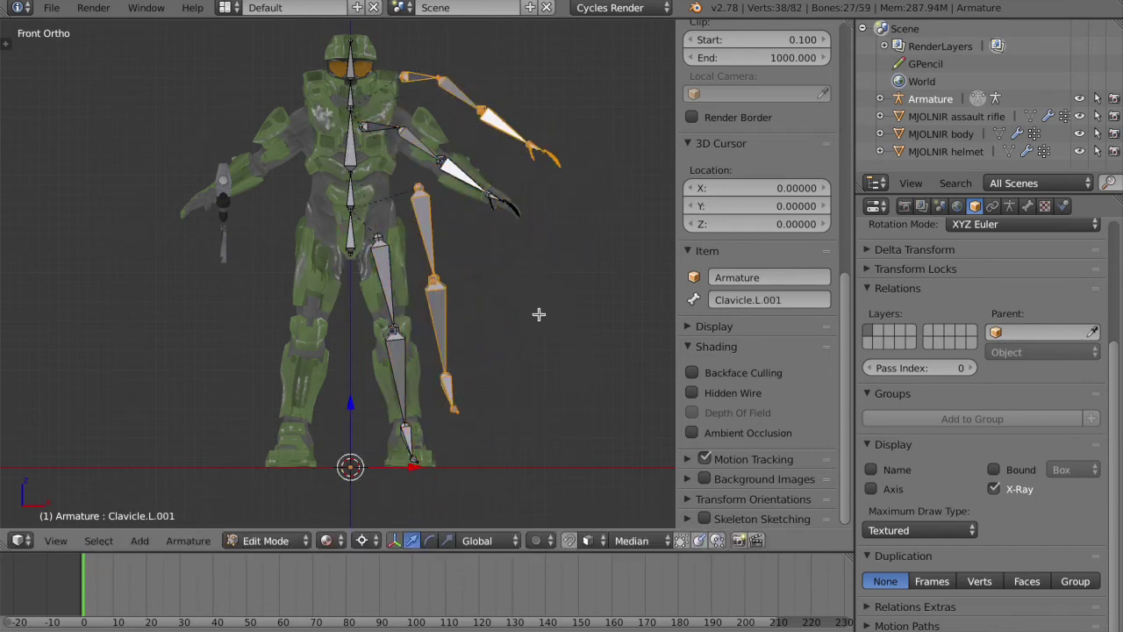
Undo the offset copy, then duplicate the left arm and leg bones in place and mirror the duplicates along the X axis
{"action": "key", "text": "ctrl+z"}
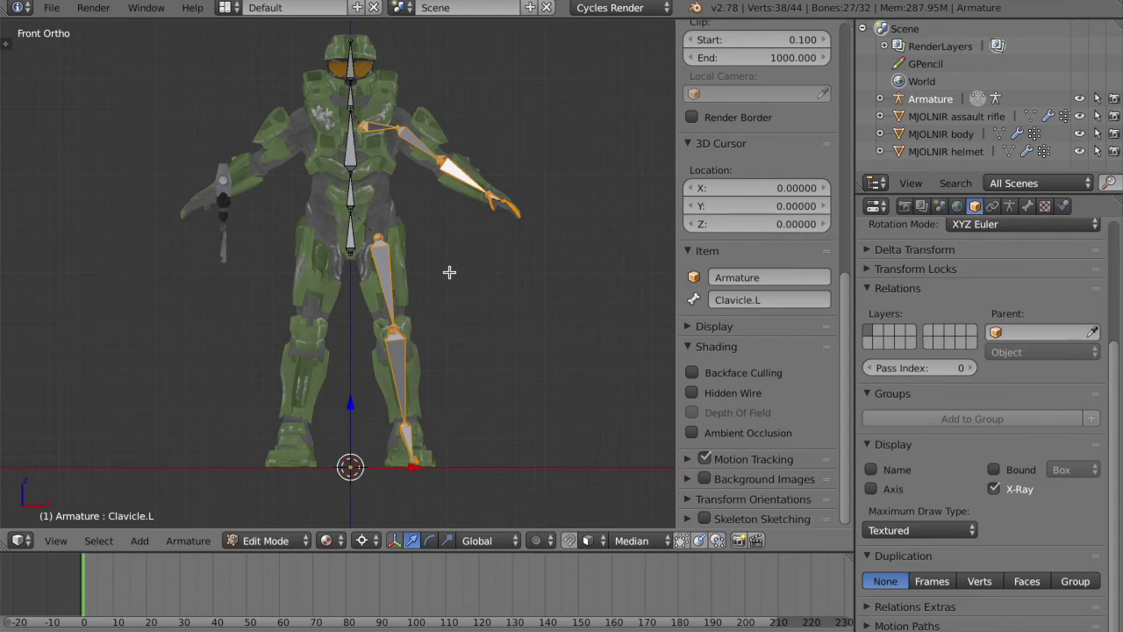
{"action": "key", "text": "shift+d"}
{"action": "right_click", "coordinate": [472, 313]}
{"action": "key", "text": "ctrl+m"}
{"action": "key", "text": "Escape"}
{"action": "key", "text": "ctrl+m"}
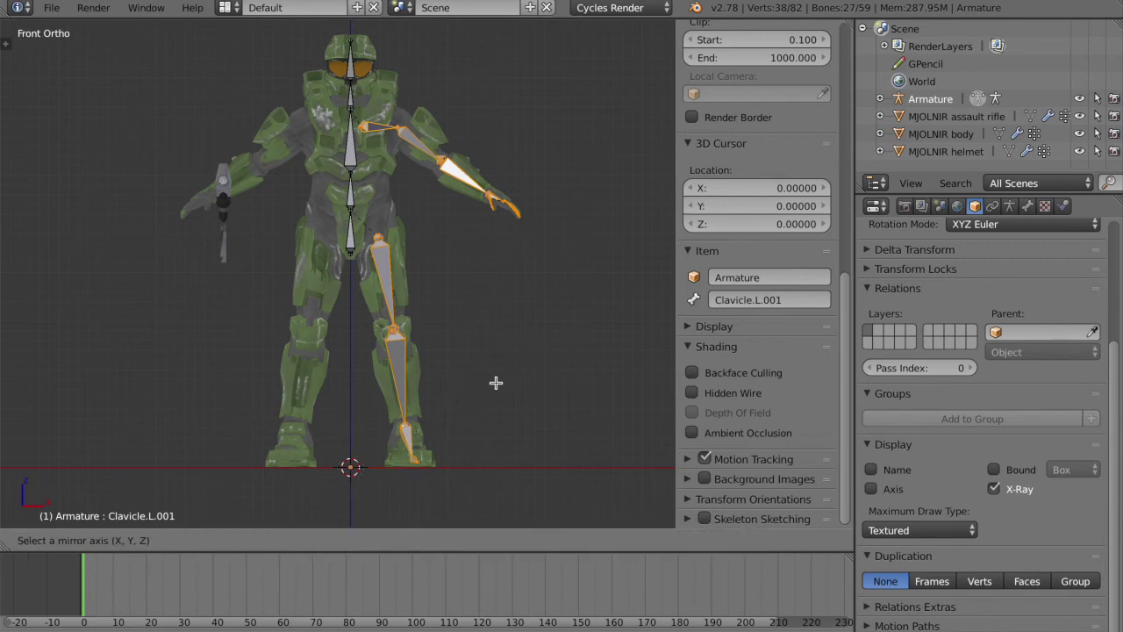
{"action": "key", "text": "x"}
{"action": "left_click", "coordinate": [524, 373]}
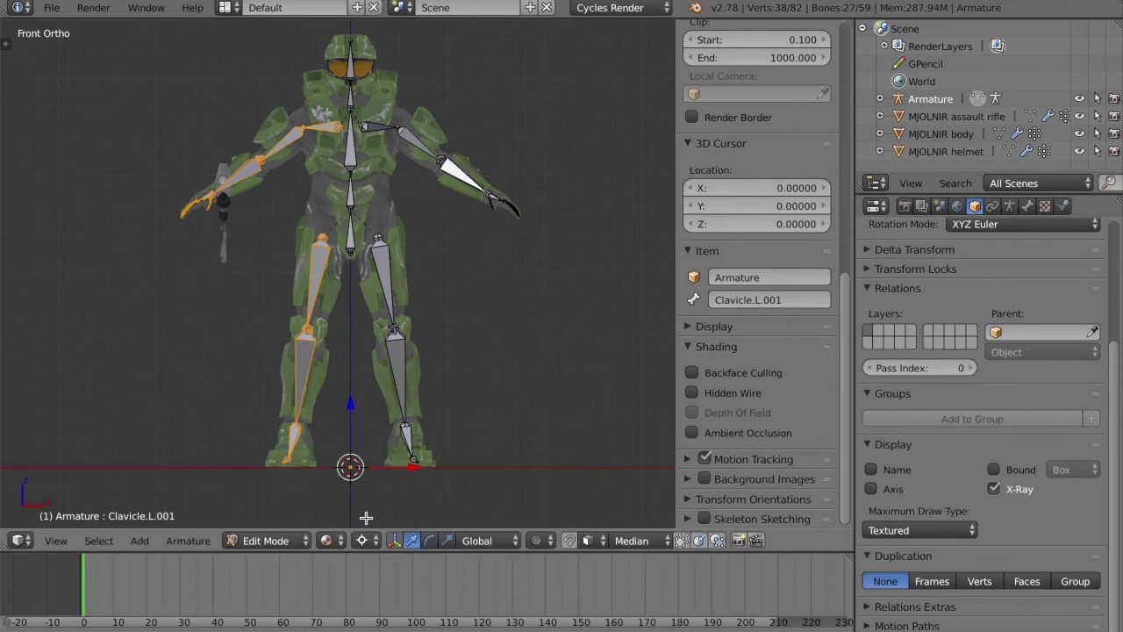
{"action": "left_click", "coordinate": [369, 540]}
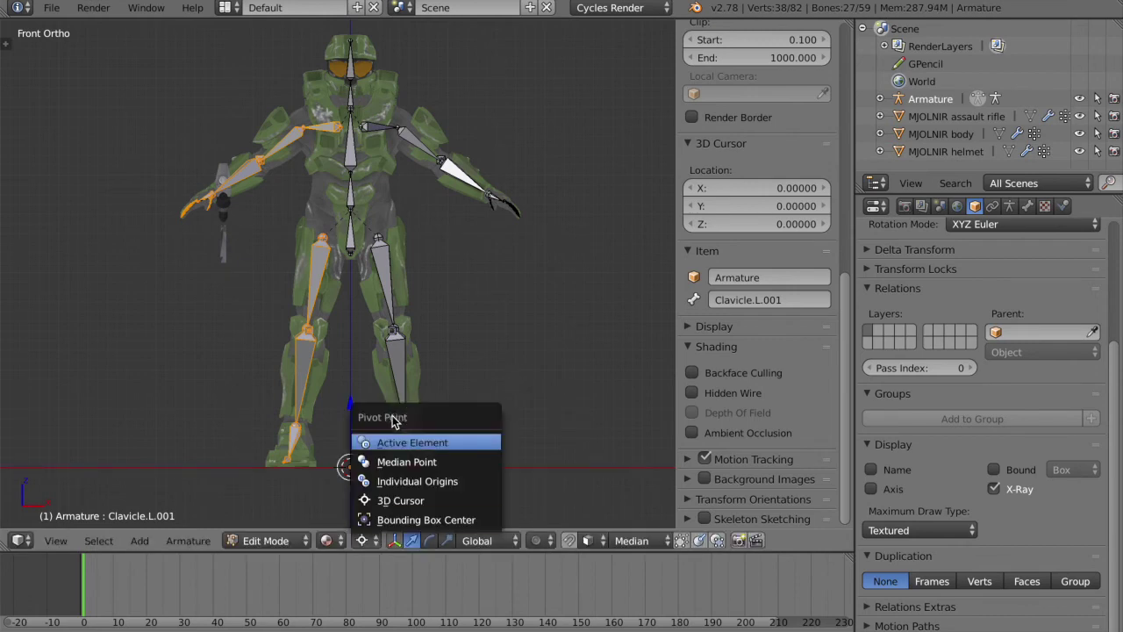
{"action": "left_click", "coordinate": [507, 349]}
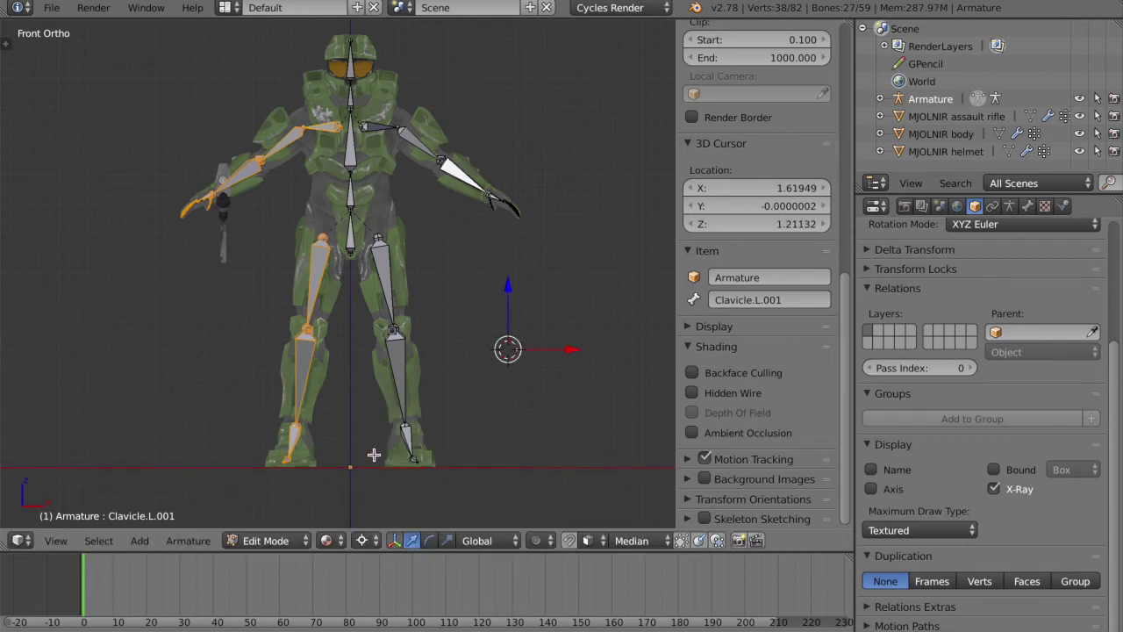
{"action": "left_click", "coordinate": [349, 469]}
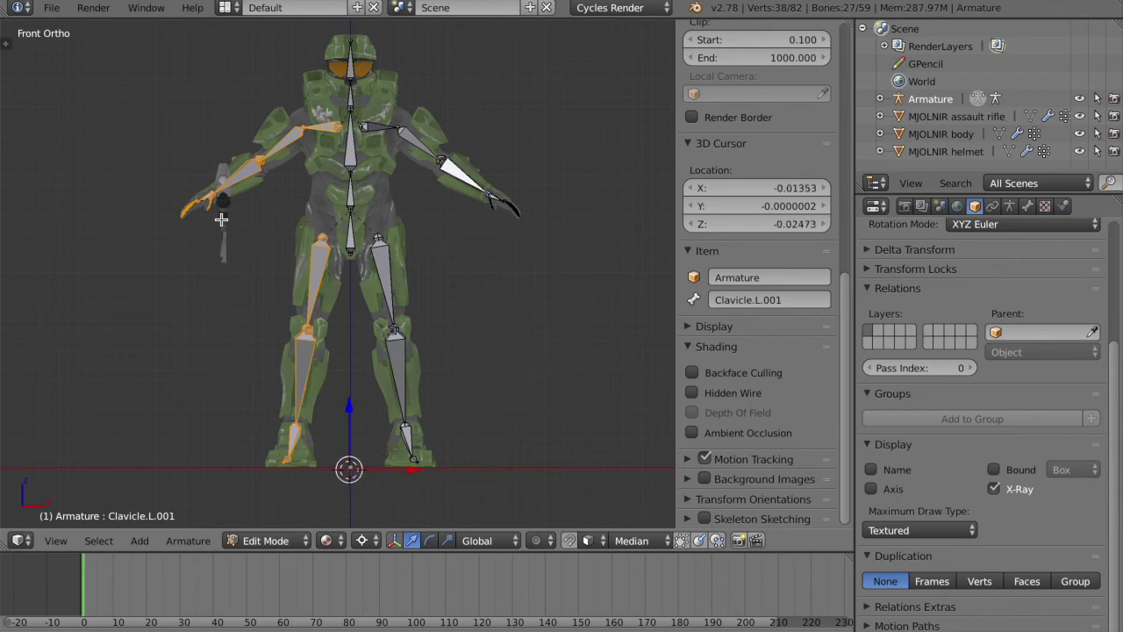
Flip the names of the mirrored arm and leg bones so they carry the .R suffix
{"action": "middle_click_drag", "start_coordinate": [421, 300], "coordinate": [339, 127]}
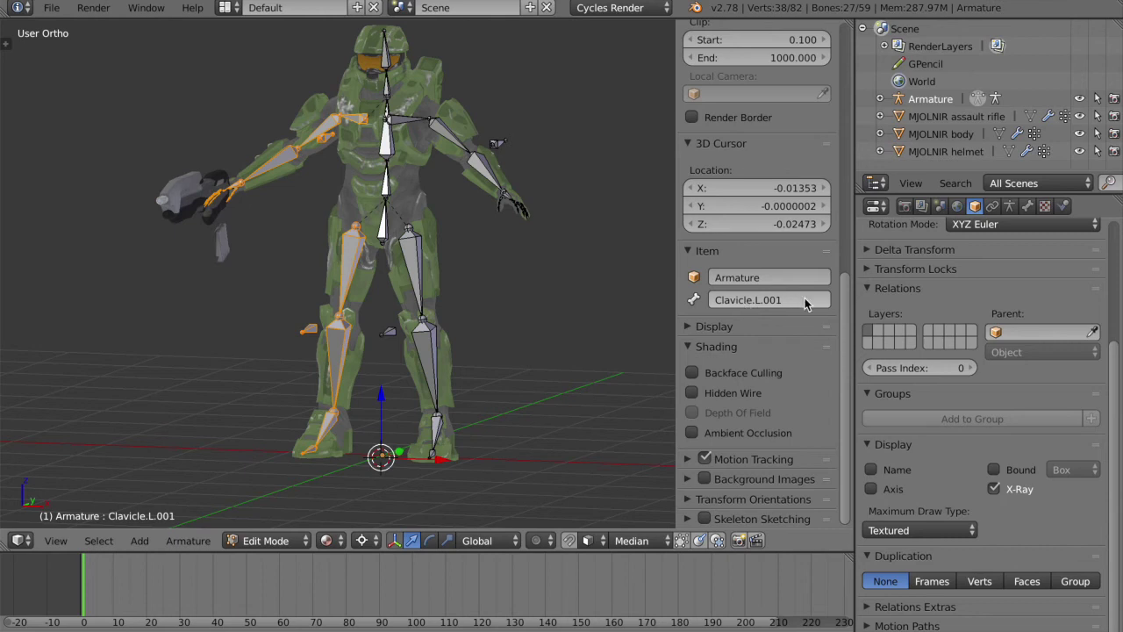
{"action": "middle_click_drag", "start_coordinate": [479, 299], "coordinate": [477, 311]}
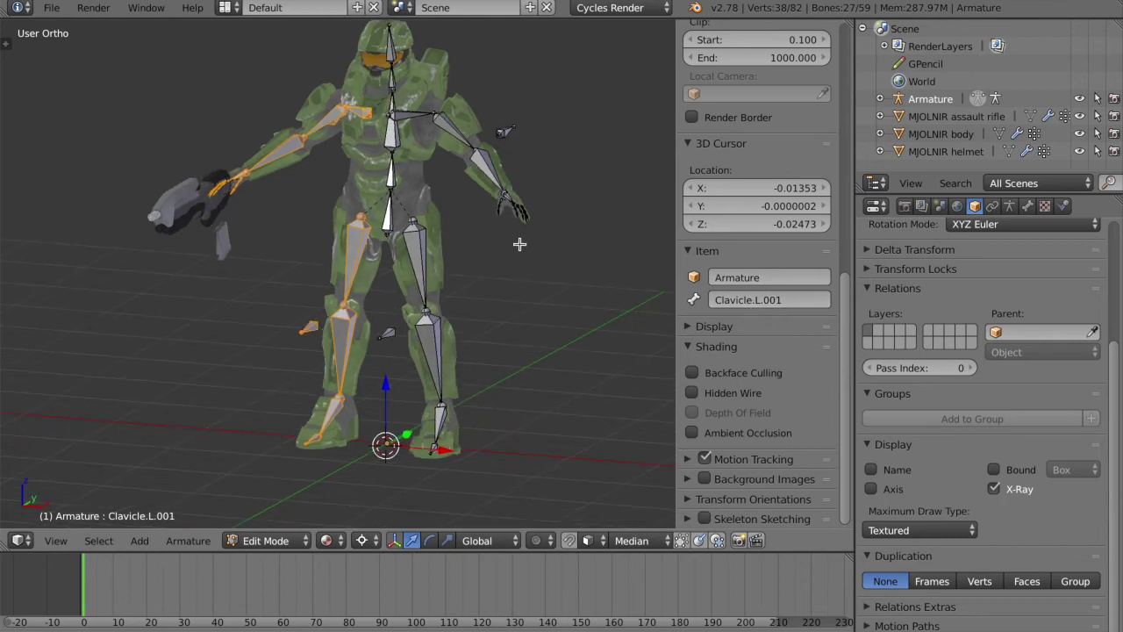
{"action": "key", "text": "w"}
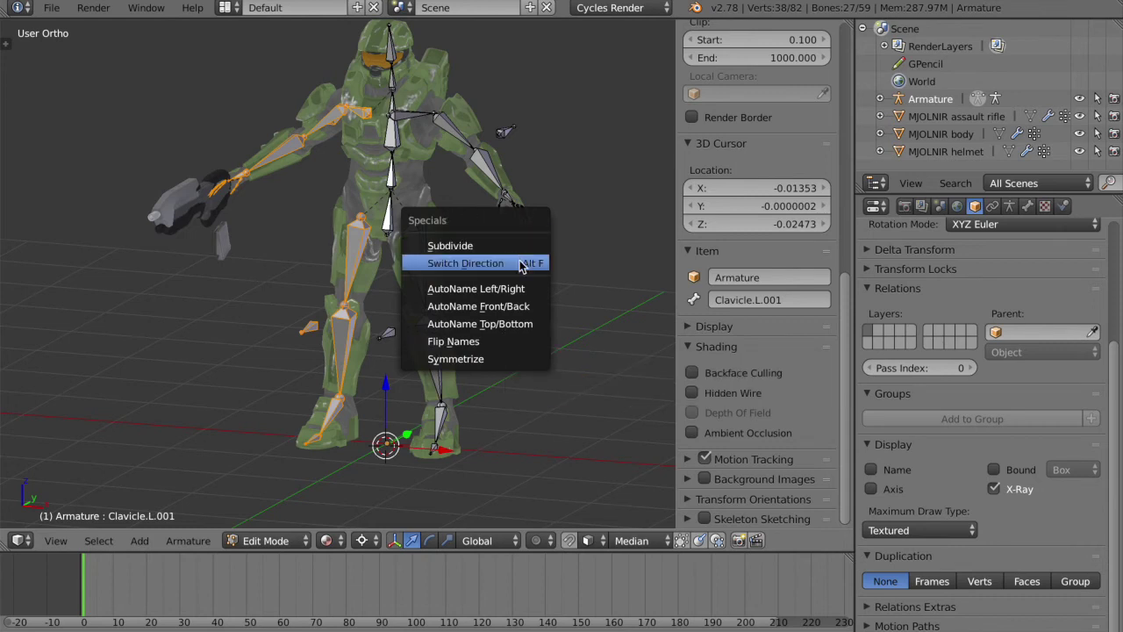
{"action": "left_click", "coordinate": [513, 341]}
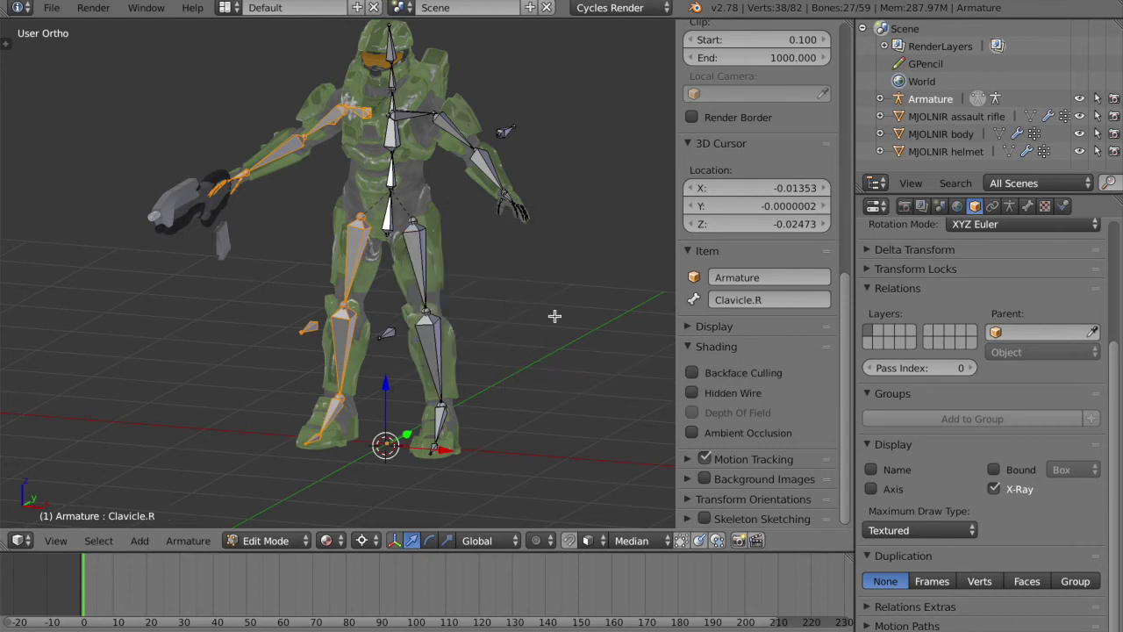
Check the names of the mirrored right leg bones by selecting individual leg bones on both sides
{"action": "key", "text": "a"}
{"action": "right_click", "coordinate": [360, 259]}
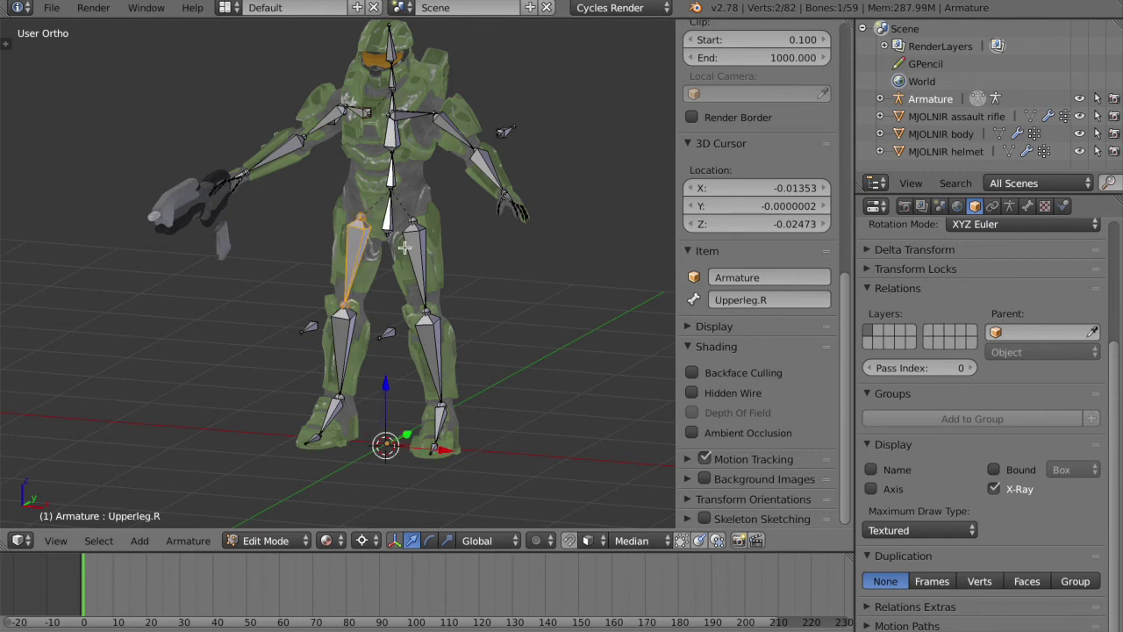
{"action": "right_click", "coordinate": [335, 342]}
{"action": "right_click", "coordinate": [335, 408]}
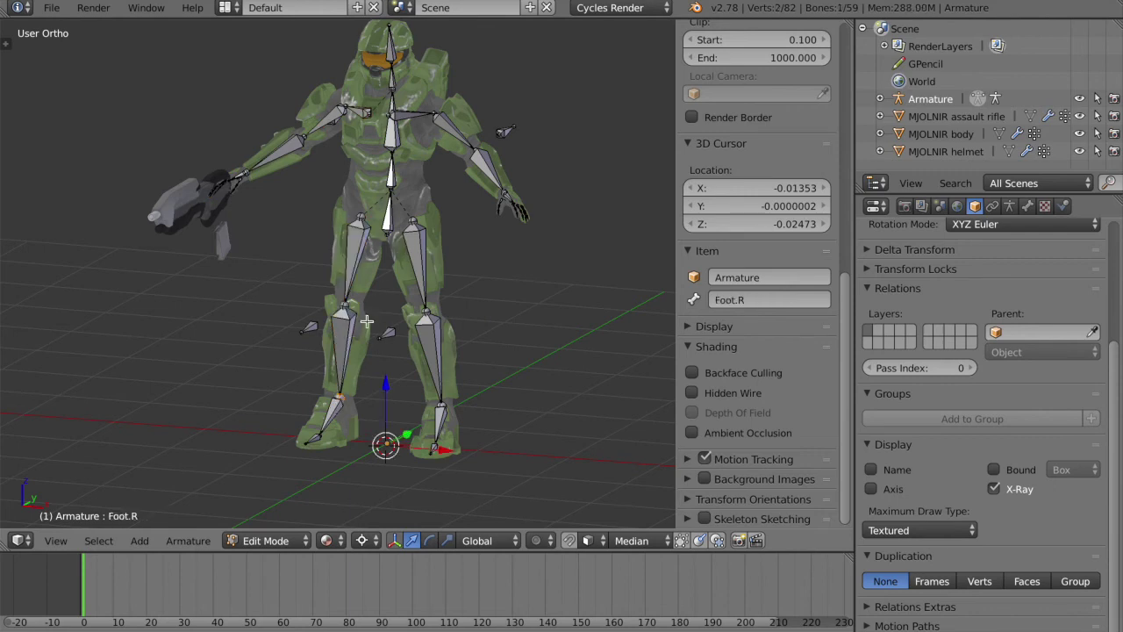
{"action": "right_click", "coordinate": [432, 334]}
{"action": "right_click", "coordinate": [423, 242]}
{"action": "right_click", "coordinate": [353, 279]}
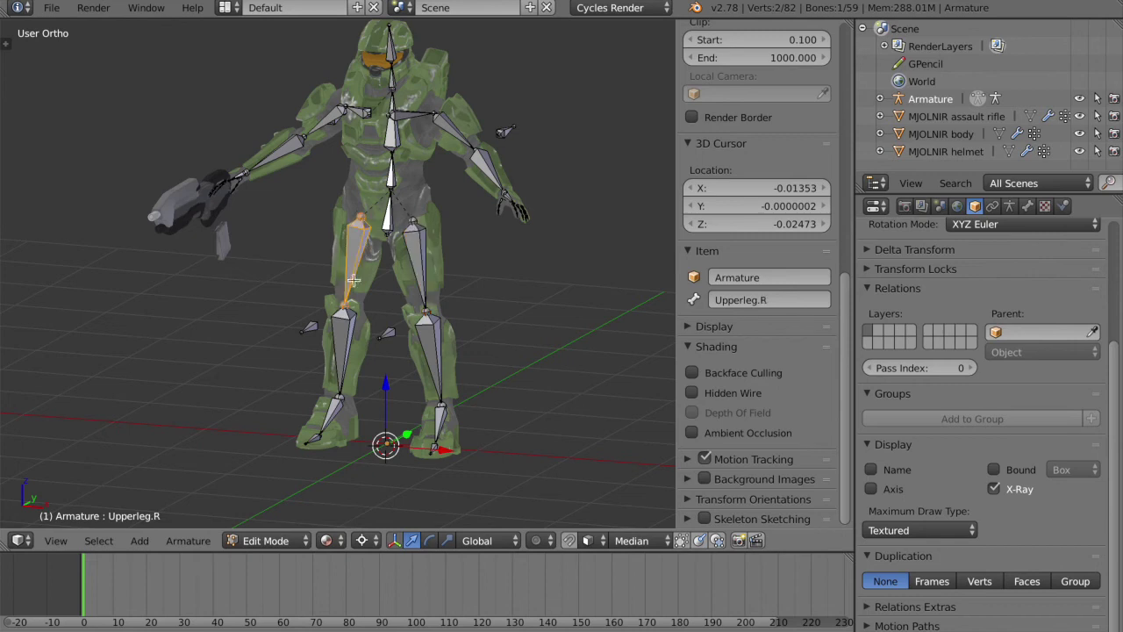
{"action": "right_click", "coordinate": [343, 327]}
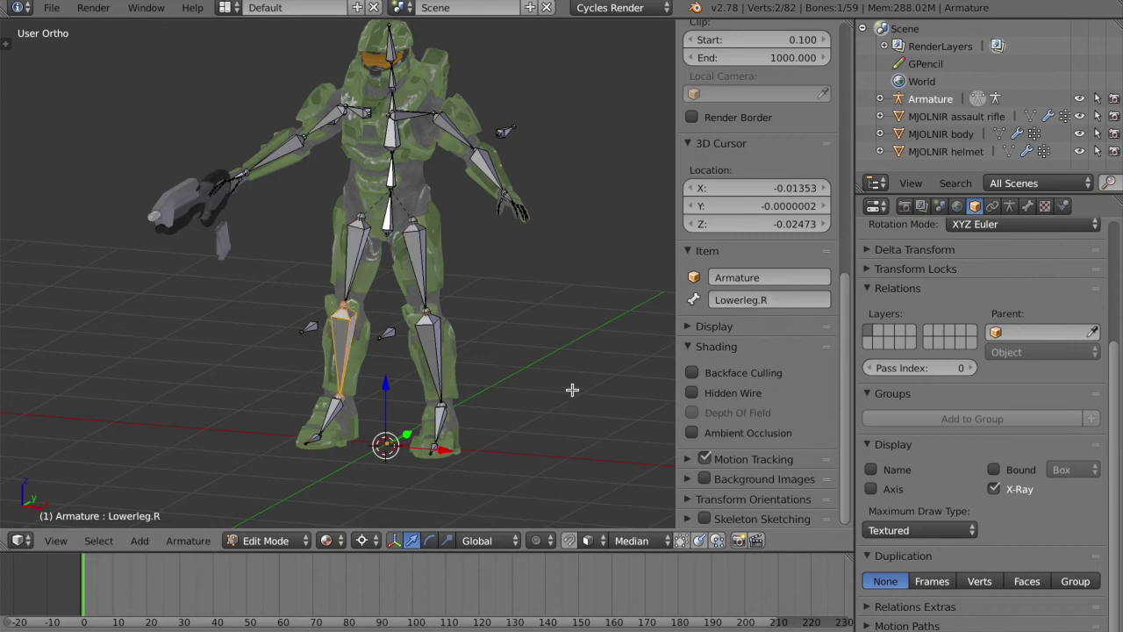
Set the pivot point to Median Point and save the file over the existing version
{"action": "left_click", "coordinate": [376, 540]}
{"action": "left_click", "coordinate": [429, 461]}
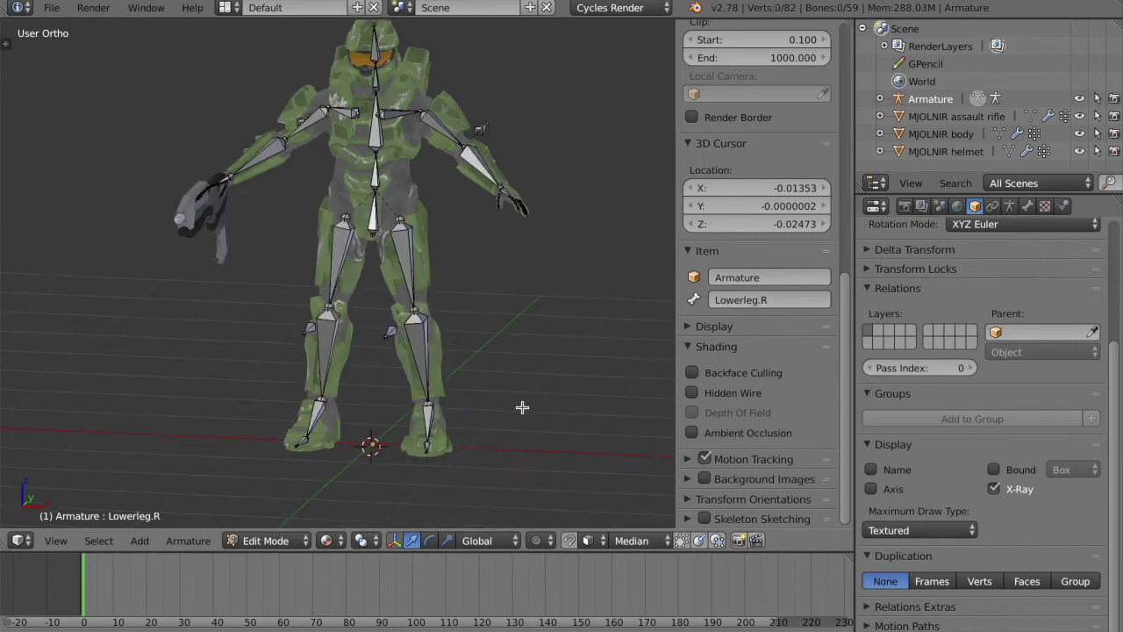
{"action": "middle_click_drag", "start_coordinate": [522, 407], "coordinate": [543, 357]}
{"action": "key", "text": "ctrl+s"}
{"action": "left_click", "coordinate": [541, 358]}
Add a new bone at the rifle in right view, rotate it lengthwise with the barrel and move it onto the rifle
{"action": "key", "text": "KP_3"}
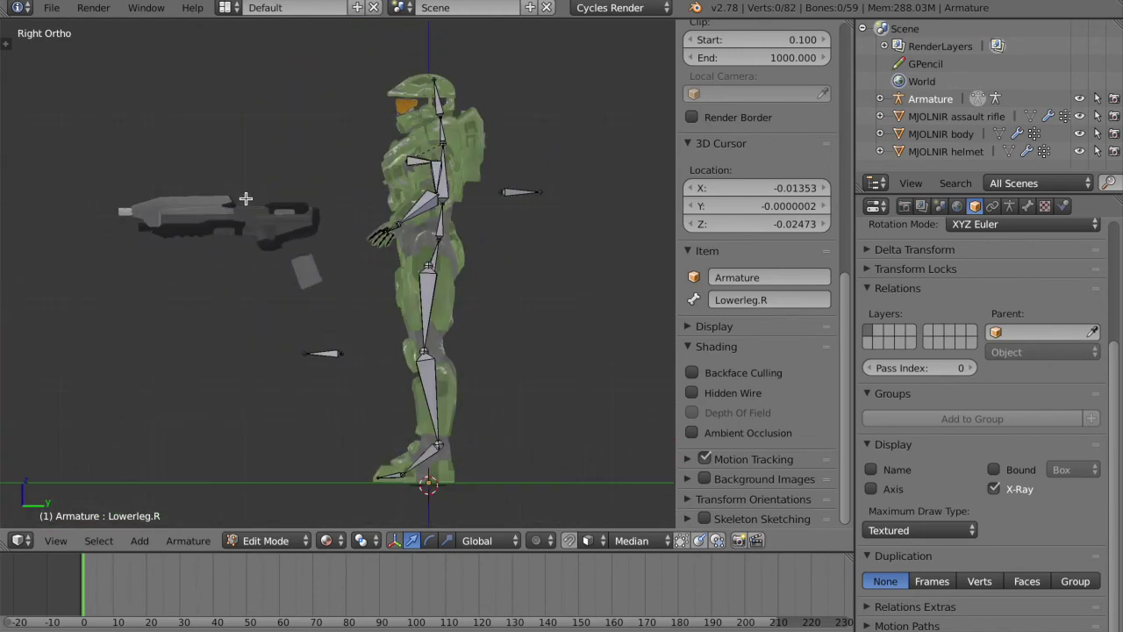
{"action": "key", "text": "shift+a"}
{"action": "key", "text": "r"}
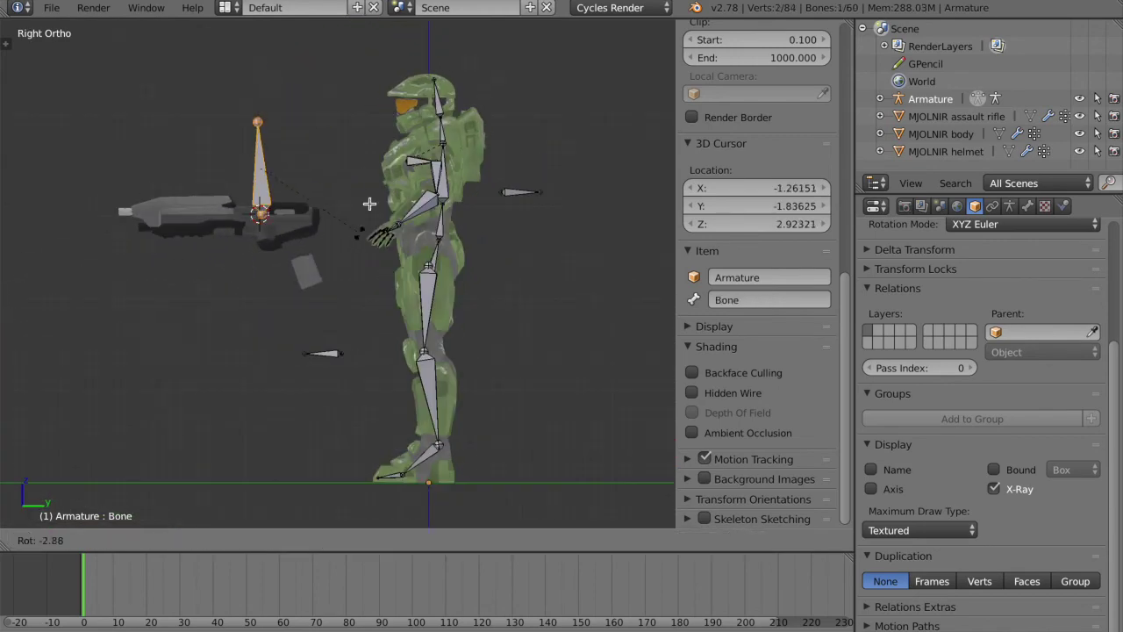
{"action": "left_click", "coordinate": [348, 22]}
{"action": "key", "text": "r"}
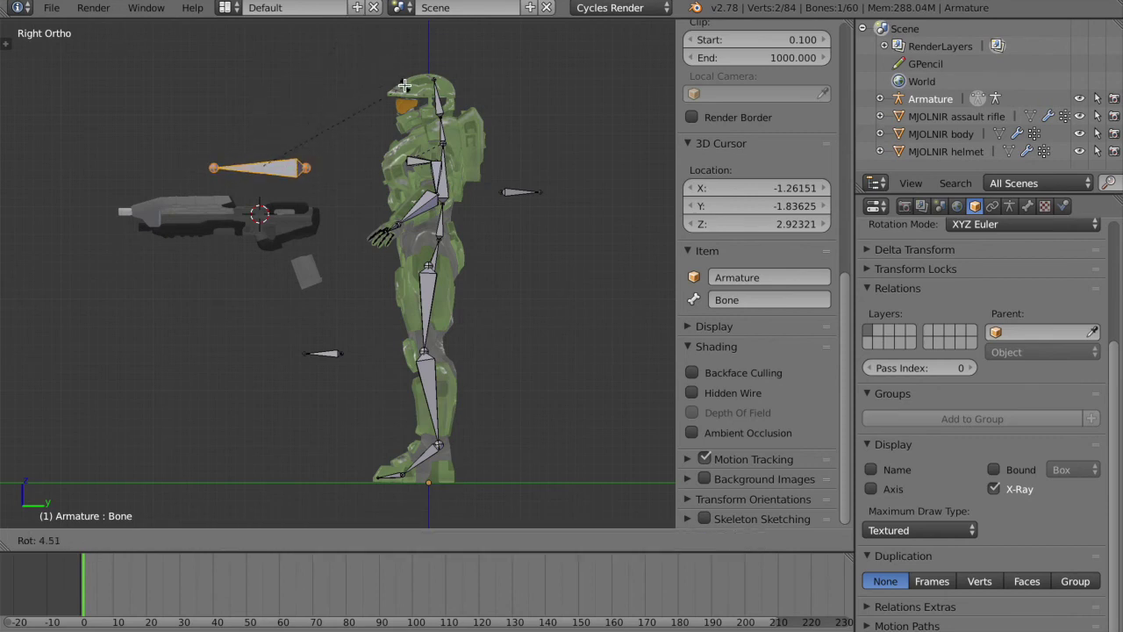
{"action": "left_click", "coordinate": [405, 85]}
{"action": "key", "text": "g"}
{"action": "left_click", "coordinate": [375, 134]}
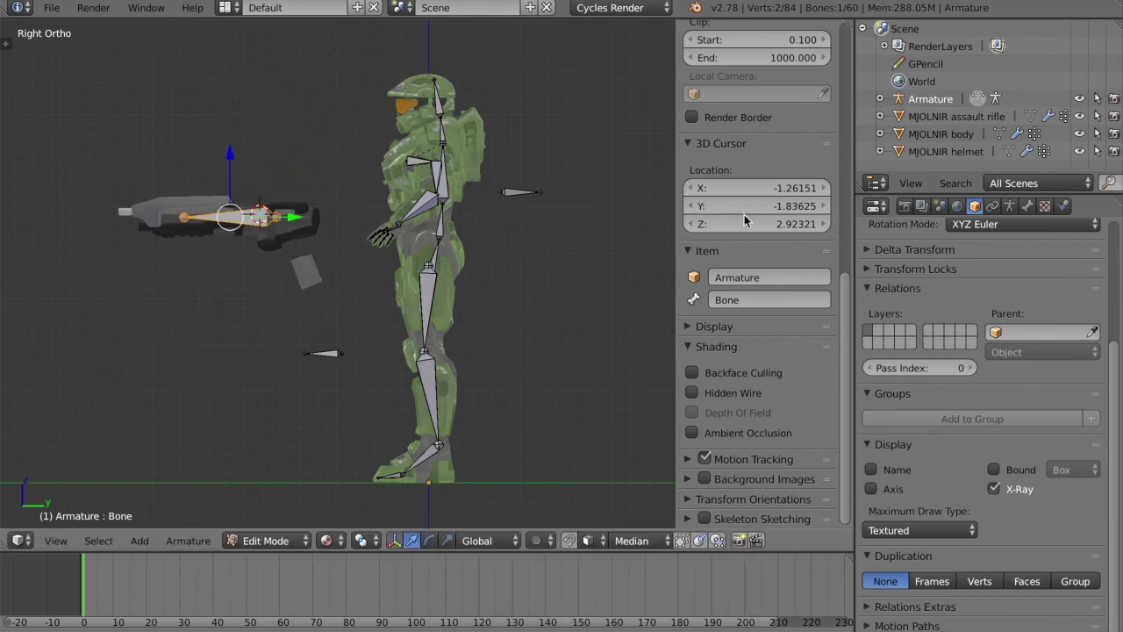
Name the new bone Rifle
{"action": "left_click", "coordinate": [756, 300]}
{"action": "type", "text": "Rifle"}
{"action": "key", "text": "Return"}
Duplicate the Rifle bone and rotate the copy around the Z axis by -90 and then by 180 degrees
{"action": "key", "text": "KP_1"}
{"action": "middle_click_drag", "start_coordinate": [307, 234], "coordinate": [278, 331]}
{"action": "key", "text": "shift+d"}
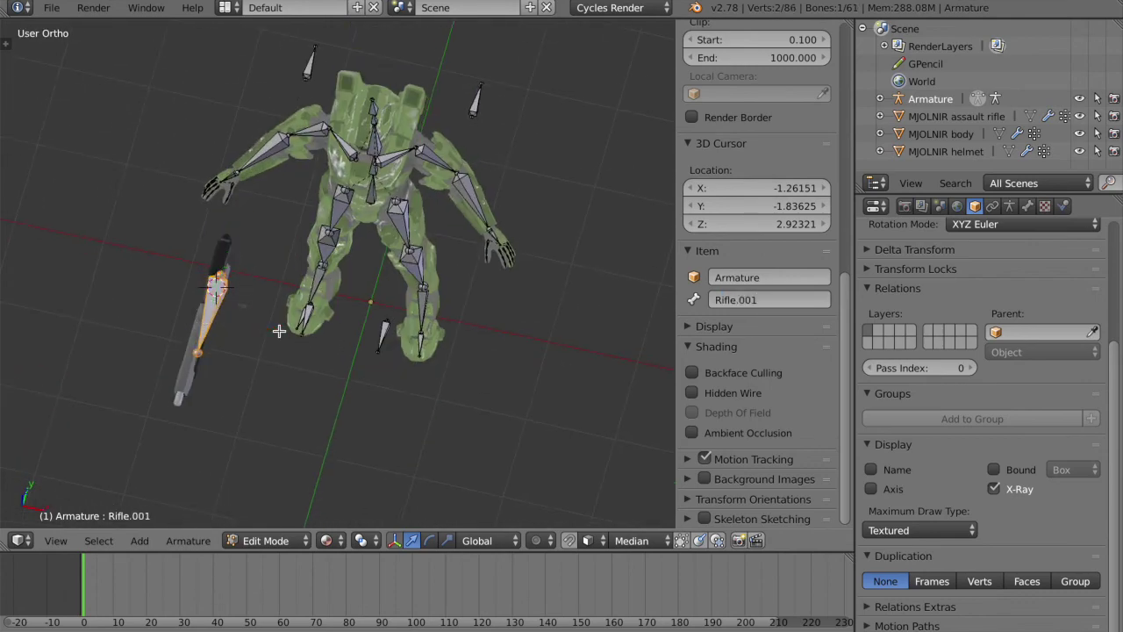
{"action": "key", "text": "r"}
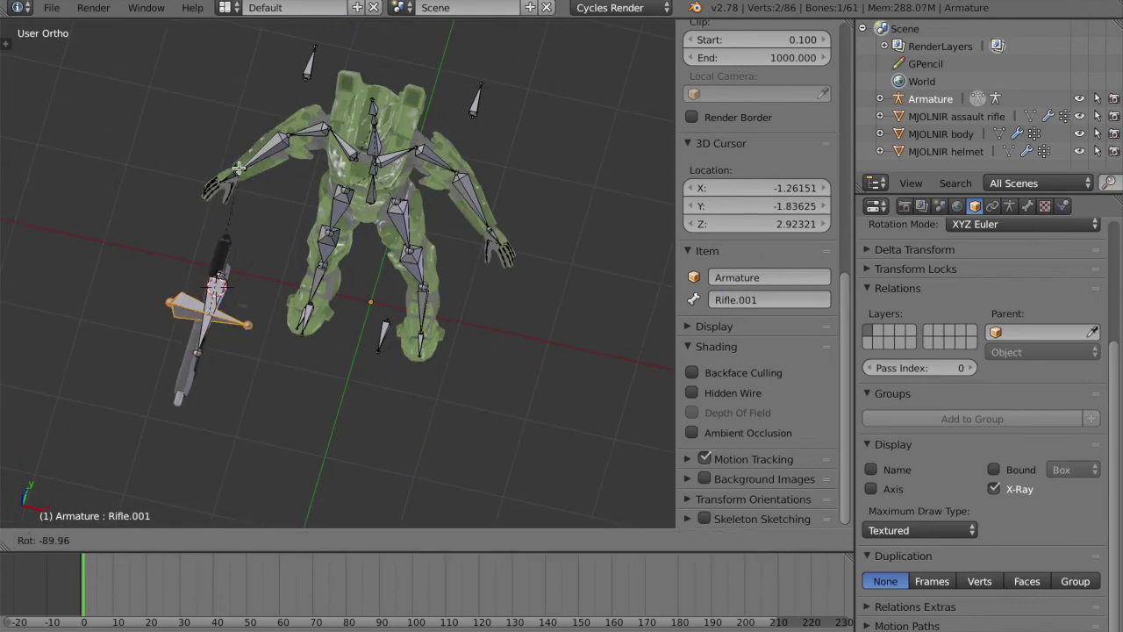
{"action": "key", "text": "minus"}
{"action": "key", "text": "9"}
{"action": "key", "text": "0"}
{"action": "key", "text": "z"}
{"action": "key", "text": "Return"}
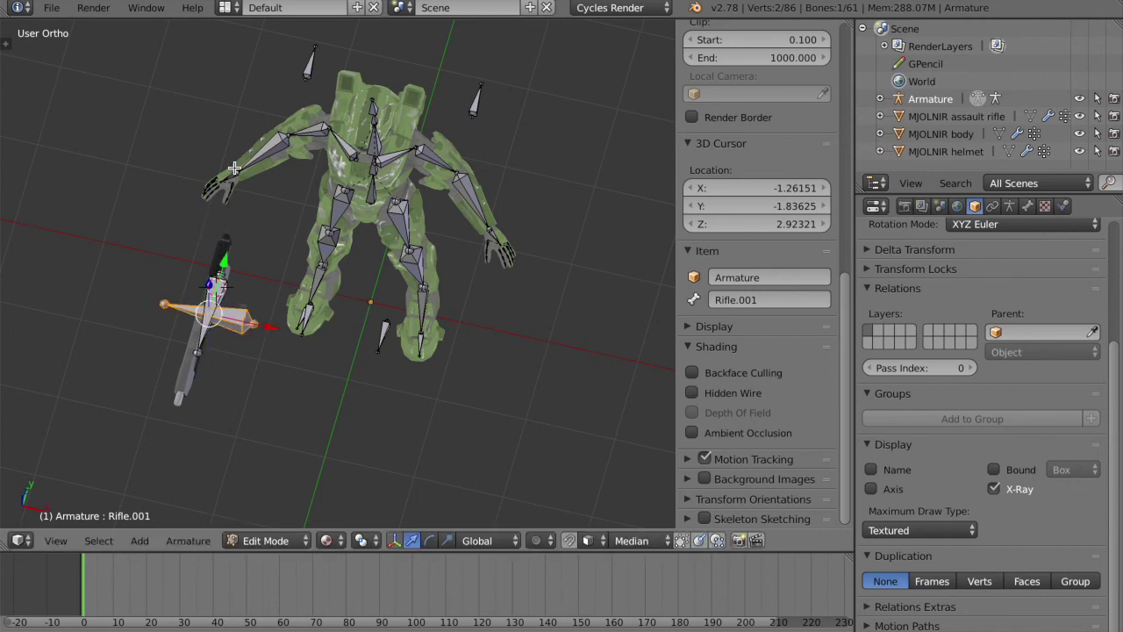
{"action": "type", "text": "rz180"}
{"action": "key", "text": "Return"}
Scale the duplicated bone down to about 0.15 of its size and place it just beside the rifle
{"action": "key", "text": "g"}
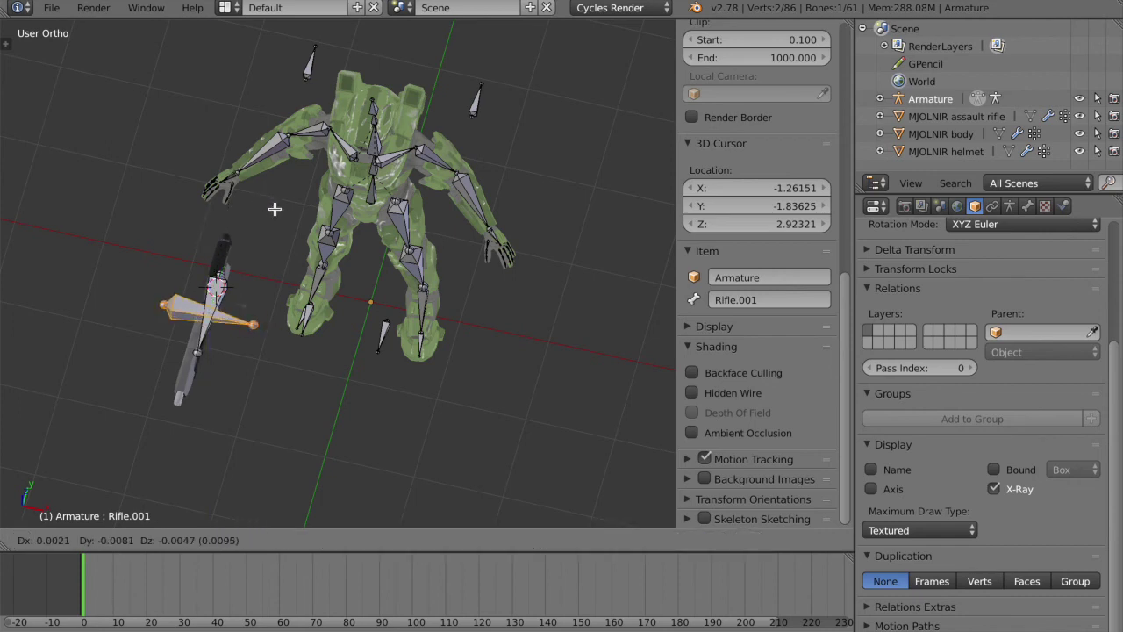
{"action": "key", "text": "s"}
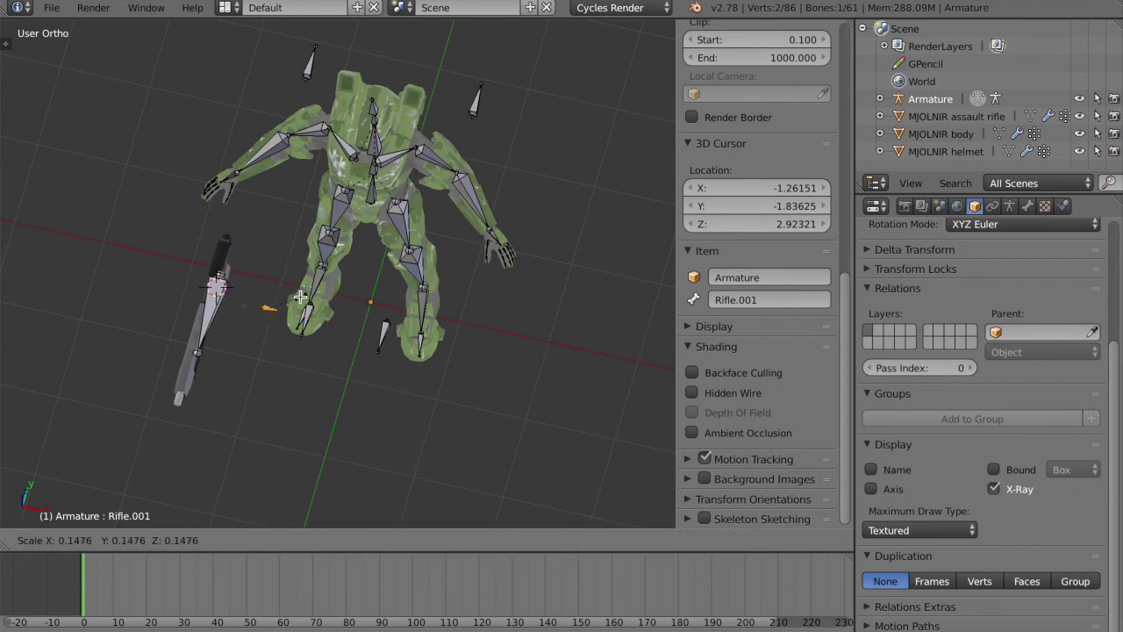
{"action": "key", "text": "g"}
{"action": "left_click", "coordinate": [272, 293]}
{"action": "key", "text": "KP_1"}
{"action": "key", "text": "g"}
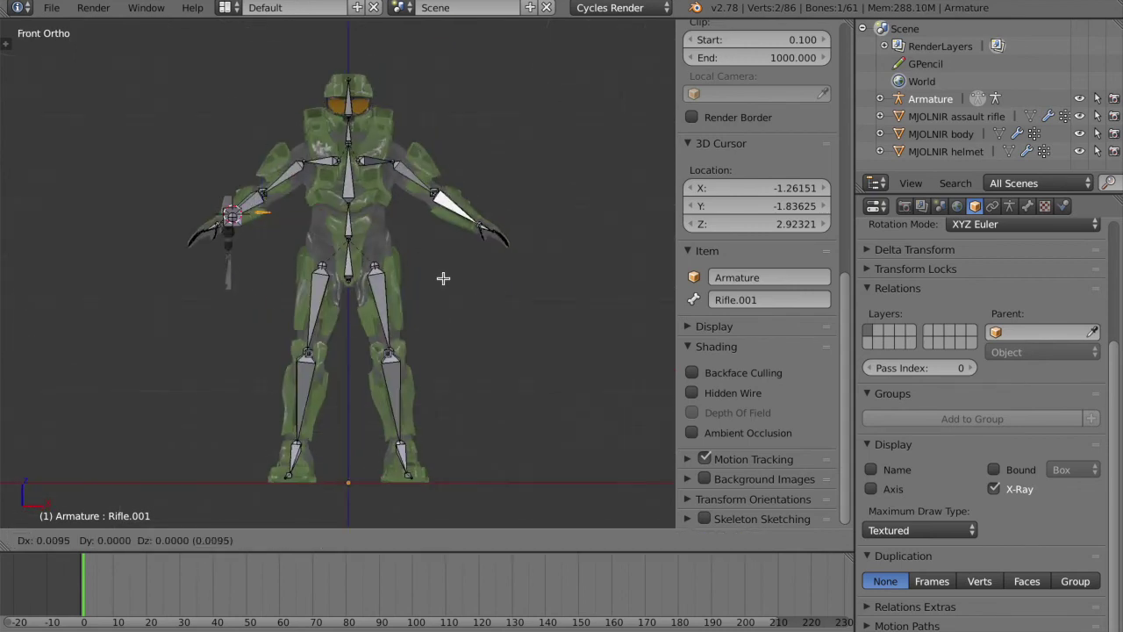
{"action": "left_click", "coordinate": [443, 278]}
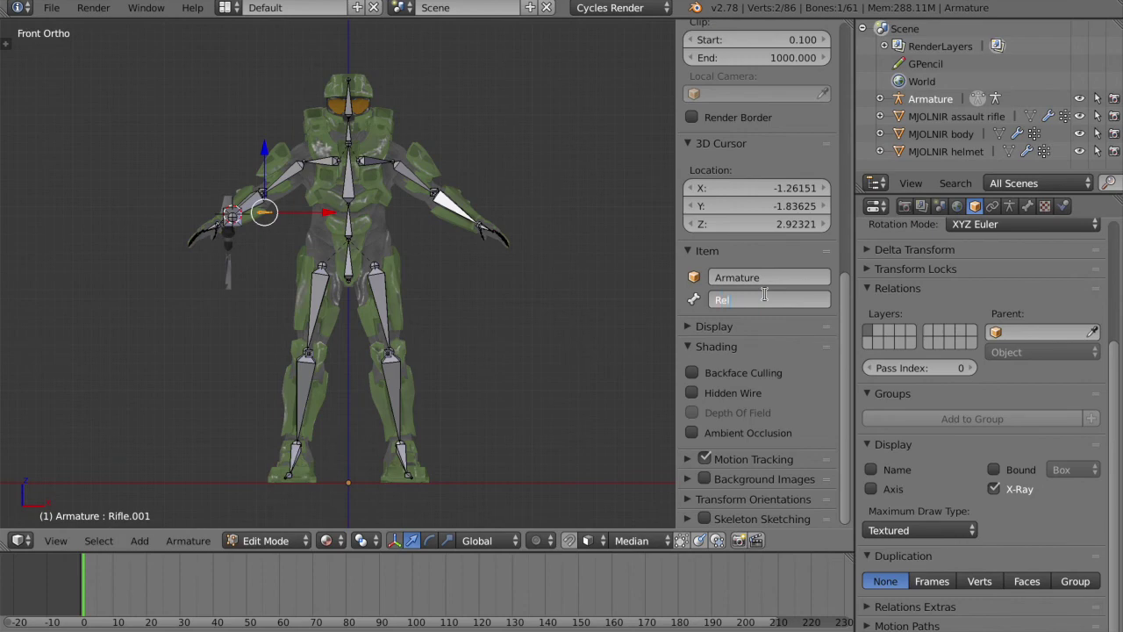
Rename the small duplicated bone and slide it along the Y axis to the rifle's trigger area
{"action": "key", "text": "Return"}
{"action": "middle_click_drag", "start_coordinate": [462, 336], "coordinate": [527, 220]}
{"action": "scroll", "coordinate": [461, 338], "scroll_direction": "up", "scroll_amount": 4}
{"action": "key", "text": "g"}
{"action": "key", "text": "y"}
{"action": "left_click", "coordinate": [452, 341]}
{"action": "right_click", "coordinate": [366, 235], "text": "shift"}
{"action": "left_click", "coordinate": [774, 299]}
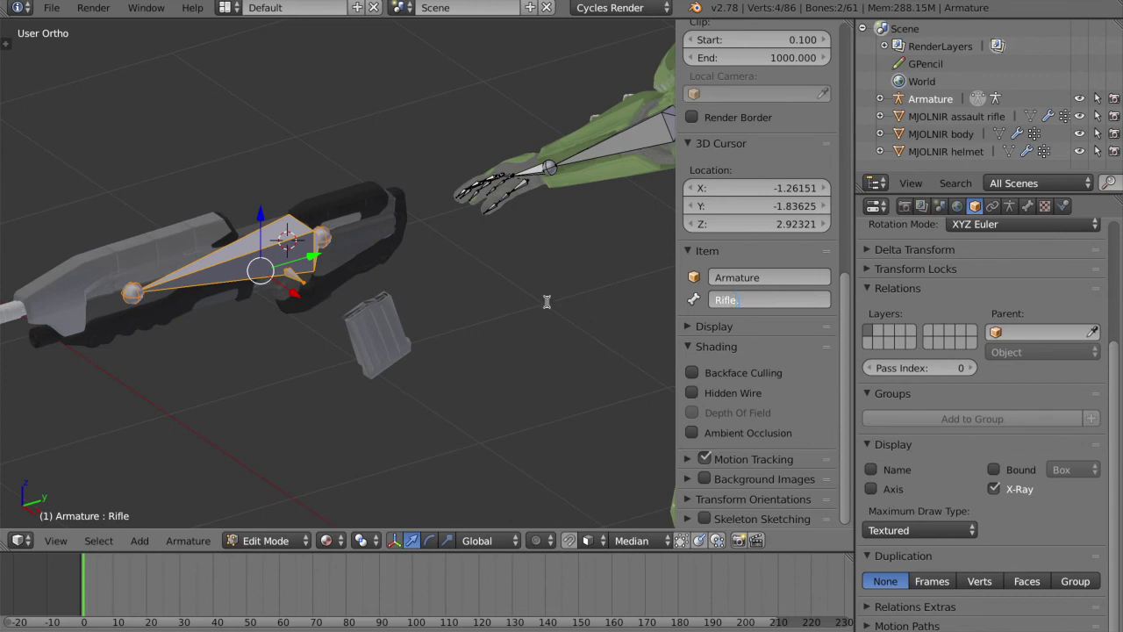
{"action": "left_click", "coordinate": [773, 299]}
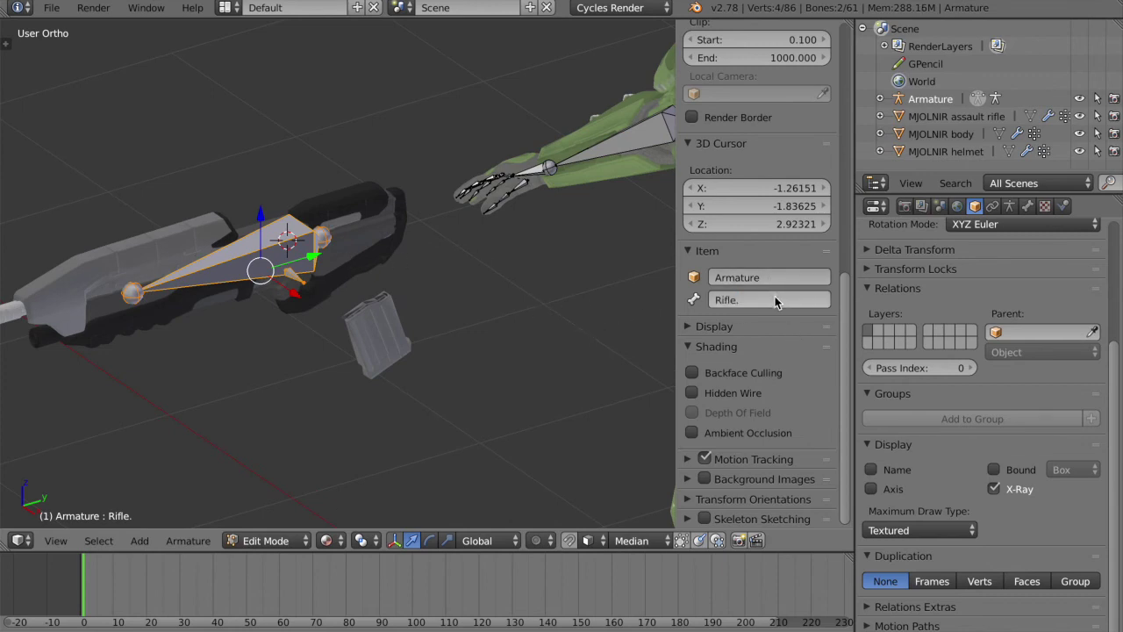
{"action": "key", "text": "Return"}
{"action": "key", "text": "a"}
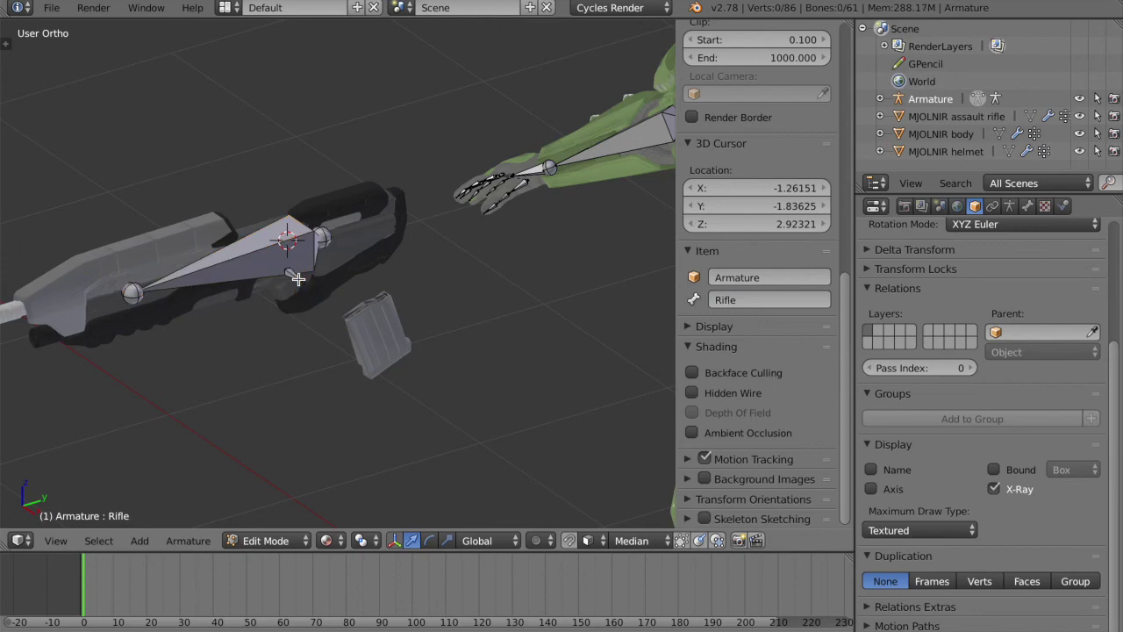
Parent the small trigger bone to the Rifle bone with Keep Offset
{"action": "right_click", "coordinate": [297, 279]}
{"action": "right_click", "coordinate": [302, 238], "text": "shift"}
{"action": "key", "text": "ctrl+p"}
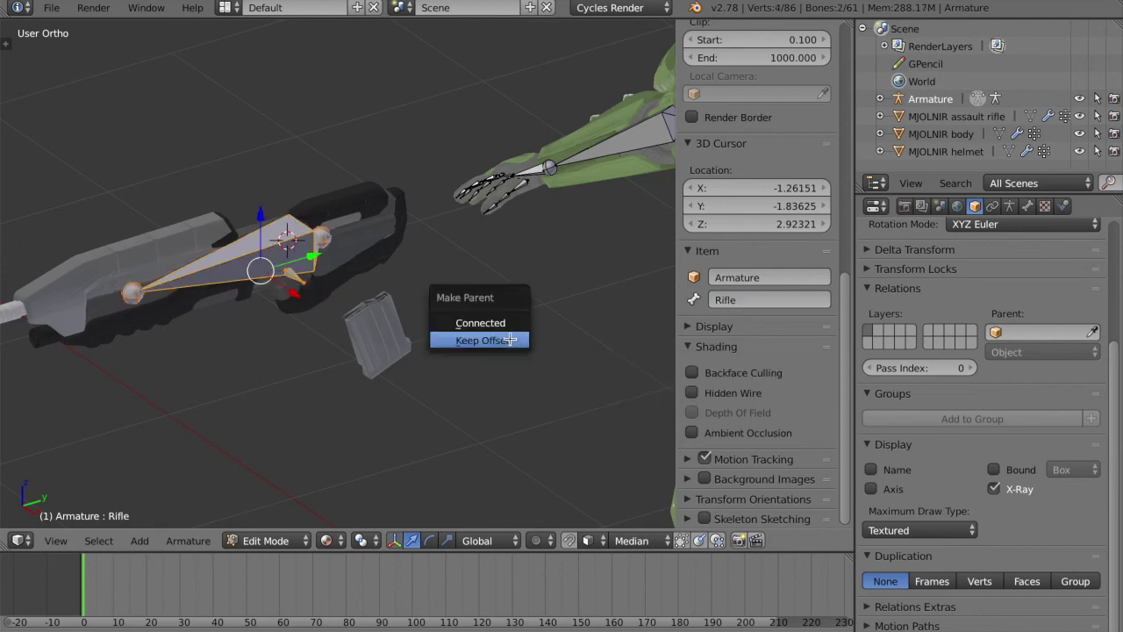
{"action": "left_click", "coordinate": [510, 340]}
Duplicate the Rifle bone in right view and place the copy below the rifle, beside the magazine
{"action": "middle_click_drag", "start_coordinate": [508, 336], "coordinate": [332, 287]}
{"action": "key", "text": "a"}
{"action": "key", "text": "KP_3"}
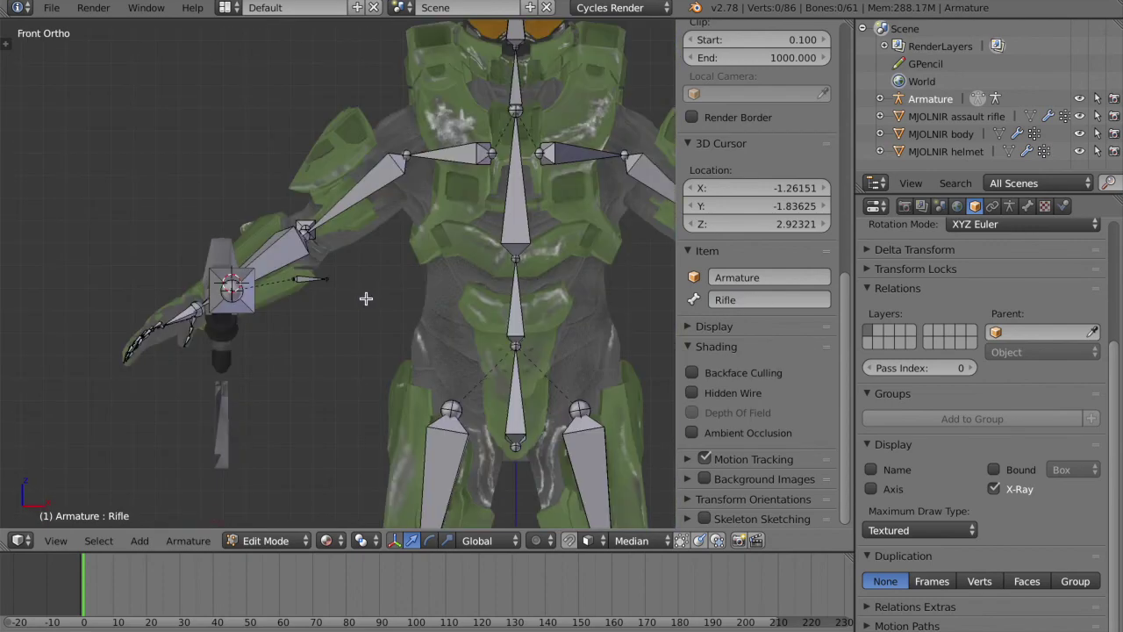
{"action": "right_click", "coordinate": [352, 313]}
{"action": "key", "text": "shift+d"}
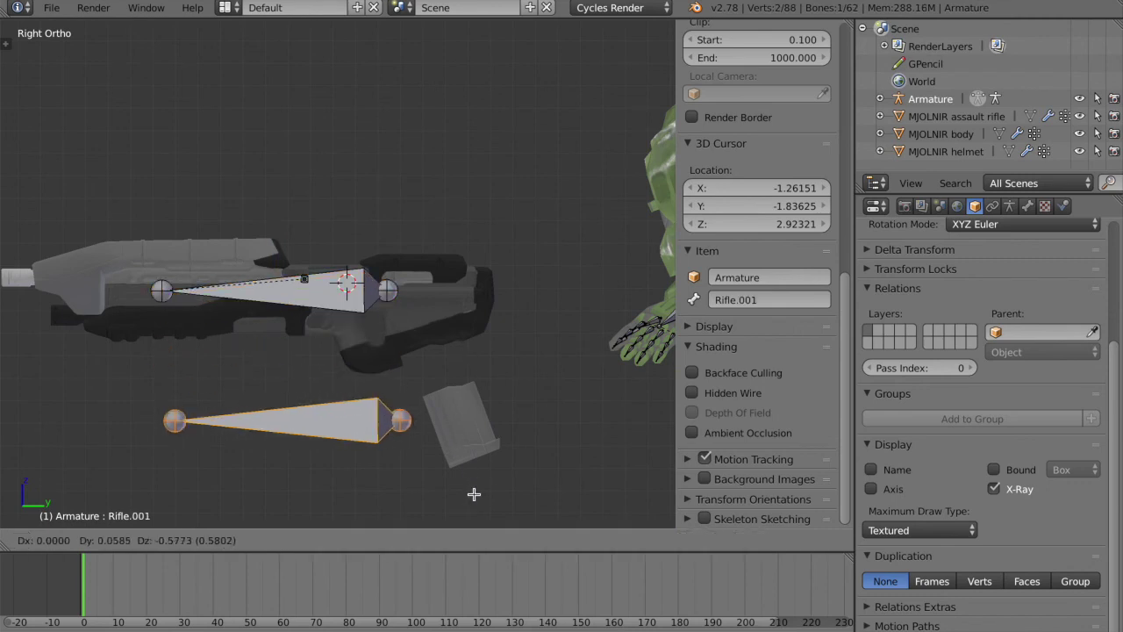
{"action": "left_click", "coordinate": [471, 491]}
Rotate the copied bone to the magazine's tilt, scale it down to fit and move it onto the magazine
{"action": "key", "text": "r"}
{"action": "left_click", "coordinate": [316, 283]}
{"action": "key", "text": "s"}
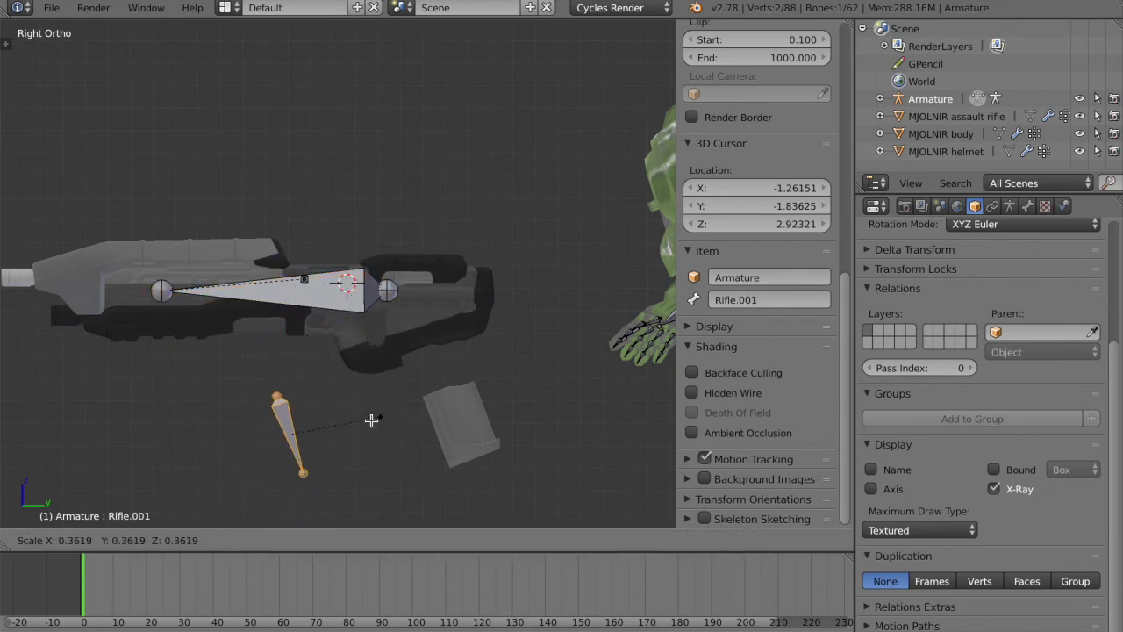
{"action": "left_click", "coordinate": [459, 419]}
{"action": "key", "text": "g"}
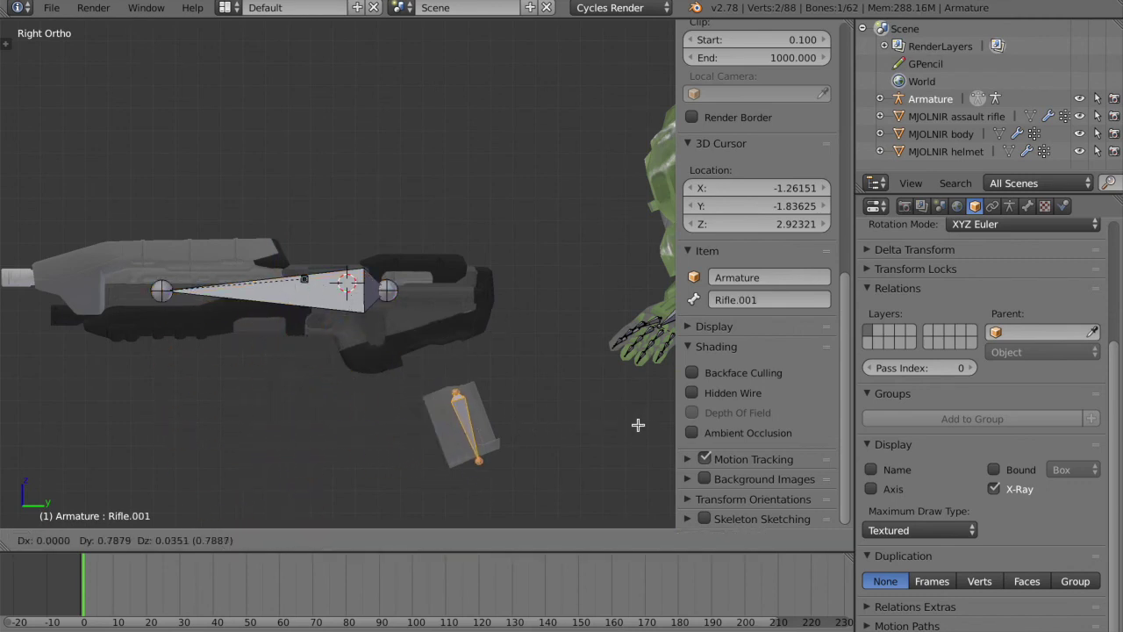
{"action": "left_click", "coordinate": [572, 424]}
{"action": "key", "text": "KP_1"}
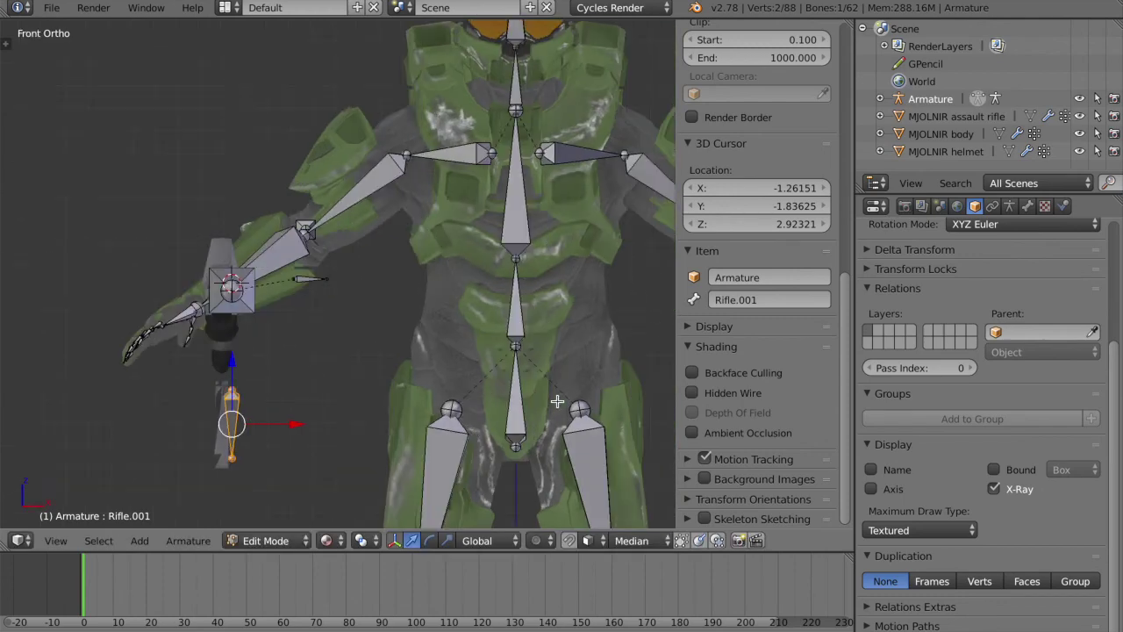
Slide the small copied bone along the X axis to line it up with the magazine
{"action": "key", "text": "g"}
{"action": "key", "text": "x"}
{"action": "left_click", "coordinate": [549, 404]}
Parent the magazine bone to the Rifle bone with Keep Offset
{"action": "key", "text": "KP_3"}
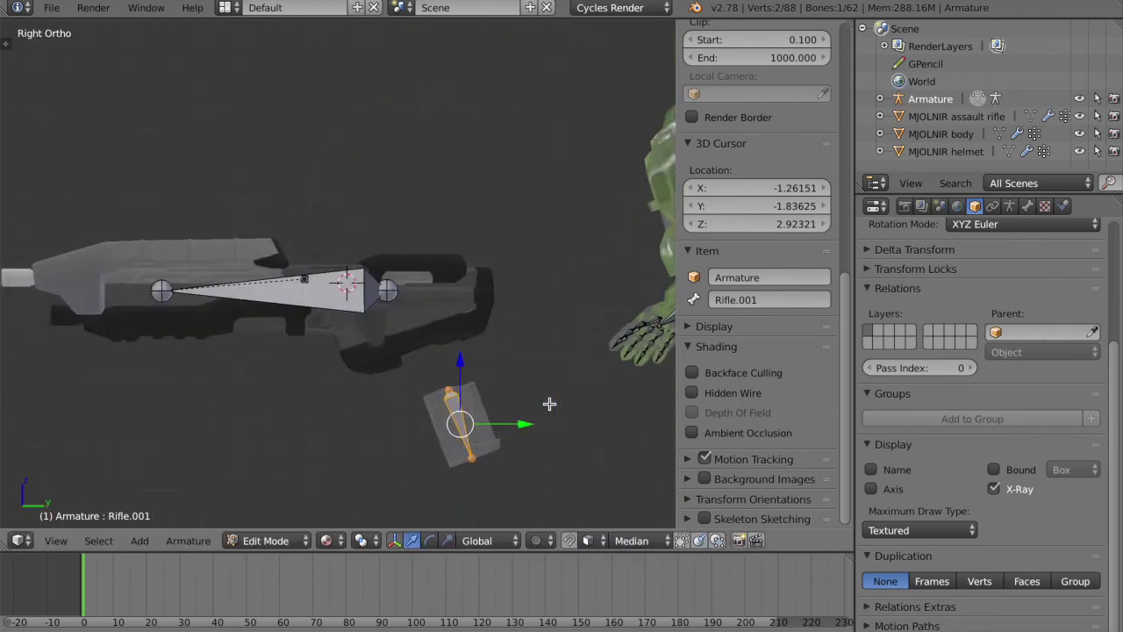
{"action": "right_click", "coordinate": [345, 303]}
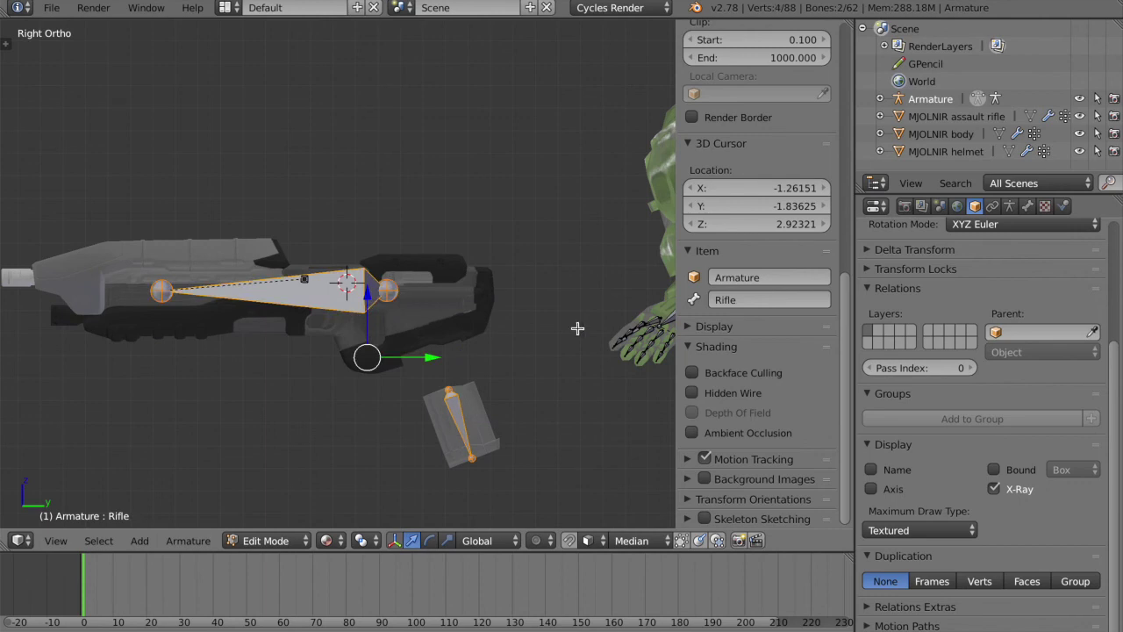
{"action": "left_click", "coordinate": [750, 300]}
{"action": "key", "text": "ctrl+p"}
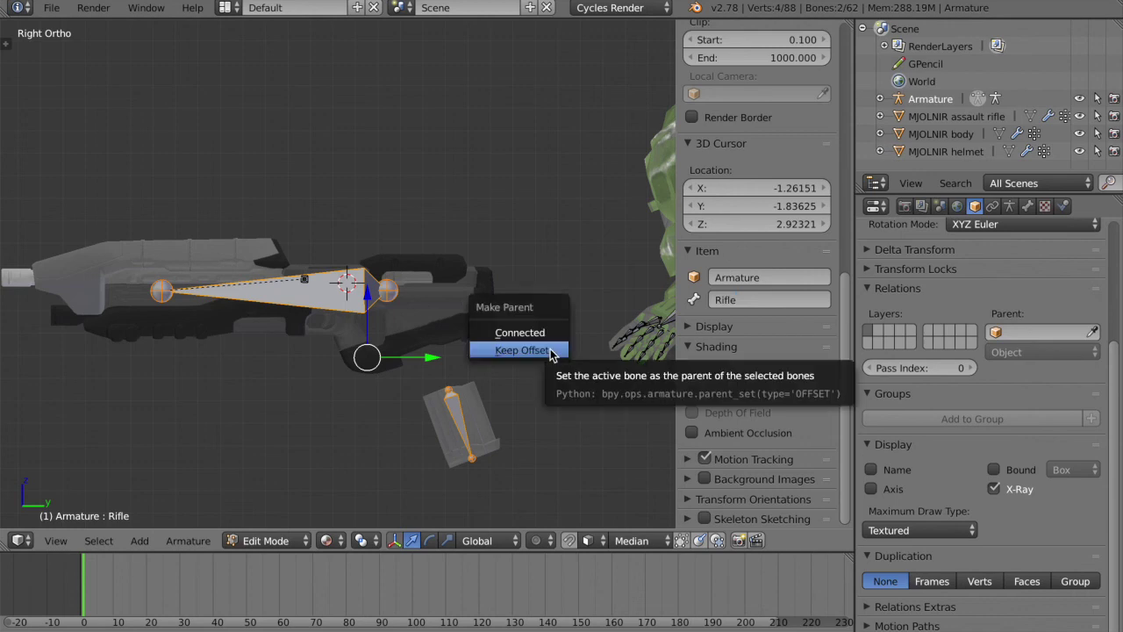
{"action": "left_click", "coordinate": [549, 349]}
{"action": "key", "text": "a"}
Test-move the Rifle bone in Edit Mode and in Pose Mode to check whether the magazine bone follows, cancelling each move
{"action": "right_click", "coordinate": [355, 274]}
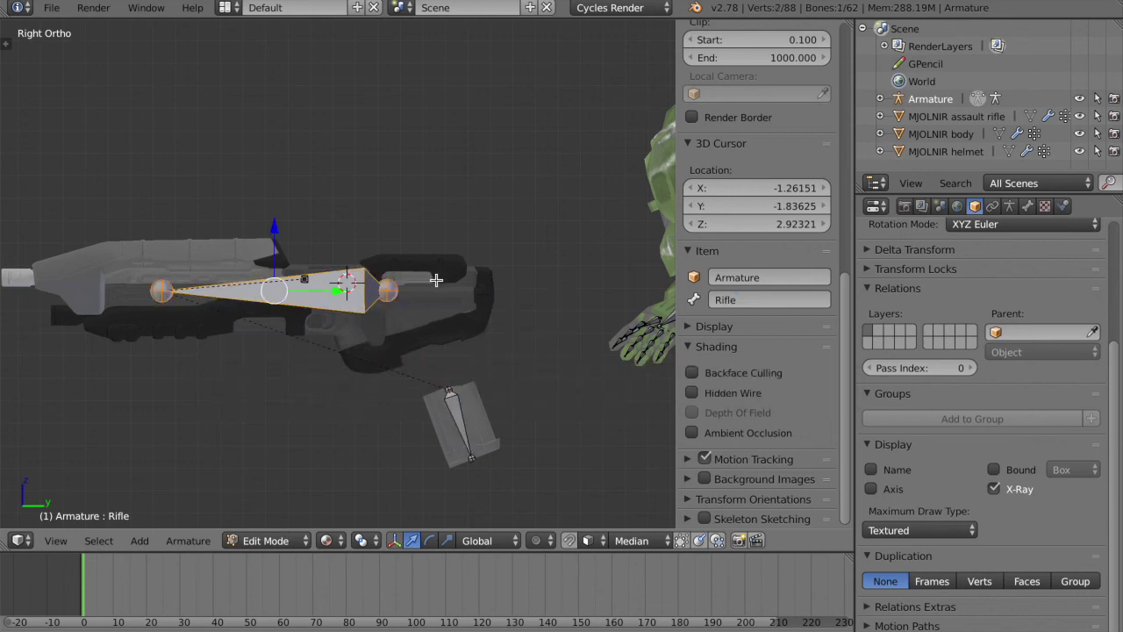
{"action": "key", "text": "g"}
{"action": "right_click", "coordinate": [528, 208]}
{"action": "left_click", "coordinate": [276, 544]}
{"action": "left_click", "coordinate": [276, 544]}
{"action": "left_click", "coordinate": [277, 544]}
{"action": "left_click", "coordinate": [301, 482]}
{"action": "key", "text": "g"}
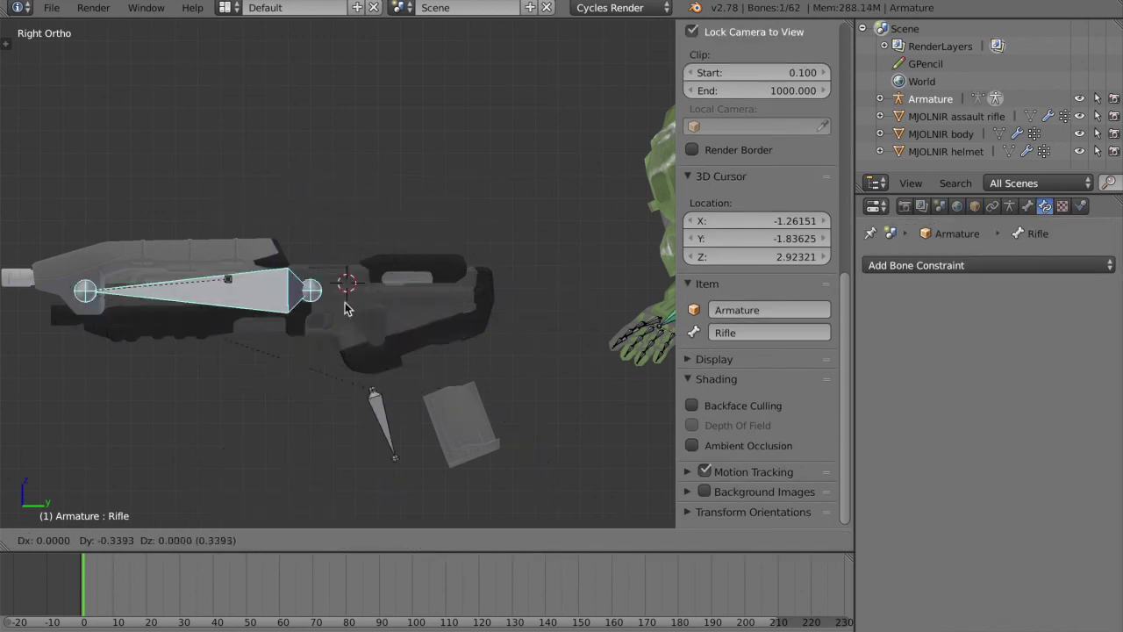
{"action": "right_click", "coordinate": [464, 348]}
{"action": "scroll", "coordinate": [421, 373], "scroll_direction": "down", "scroll_amount": 1}
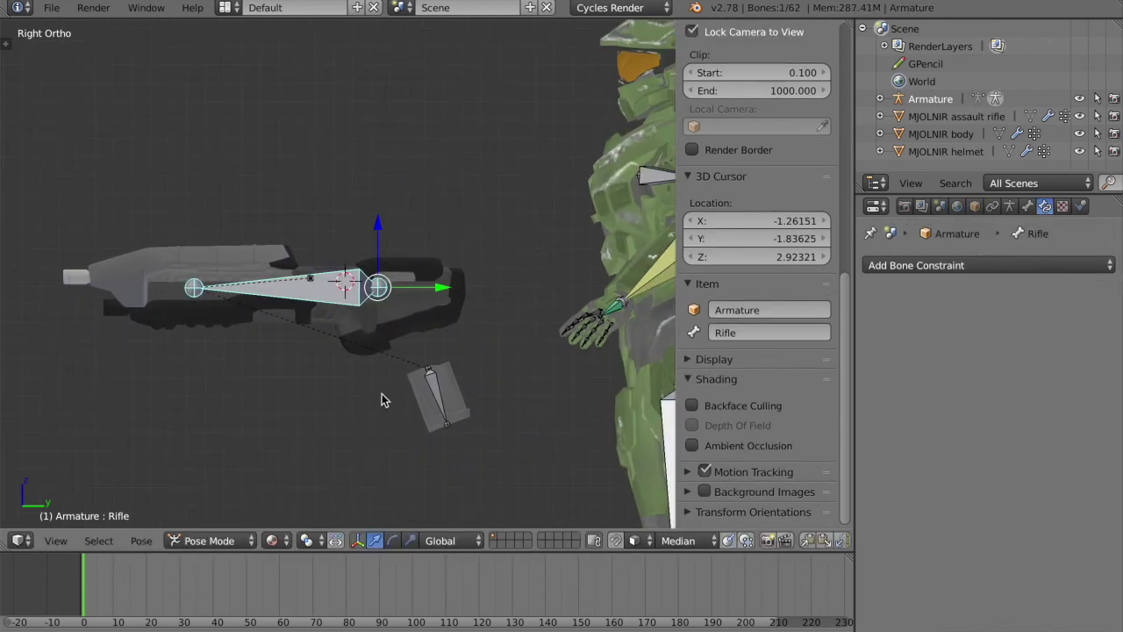
Return to Edit Mode and parent the Rifle bone to the Hand.R bone with Keep Offset
{"action": "left_click", "coordinate": [247, 541]}
{"action": "left_click", "coordinate": [212, 500]}
{"action": "middle_click_drag", "start_coordinate": [409, 424], "coordinate": [487, 271]}
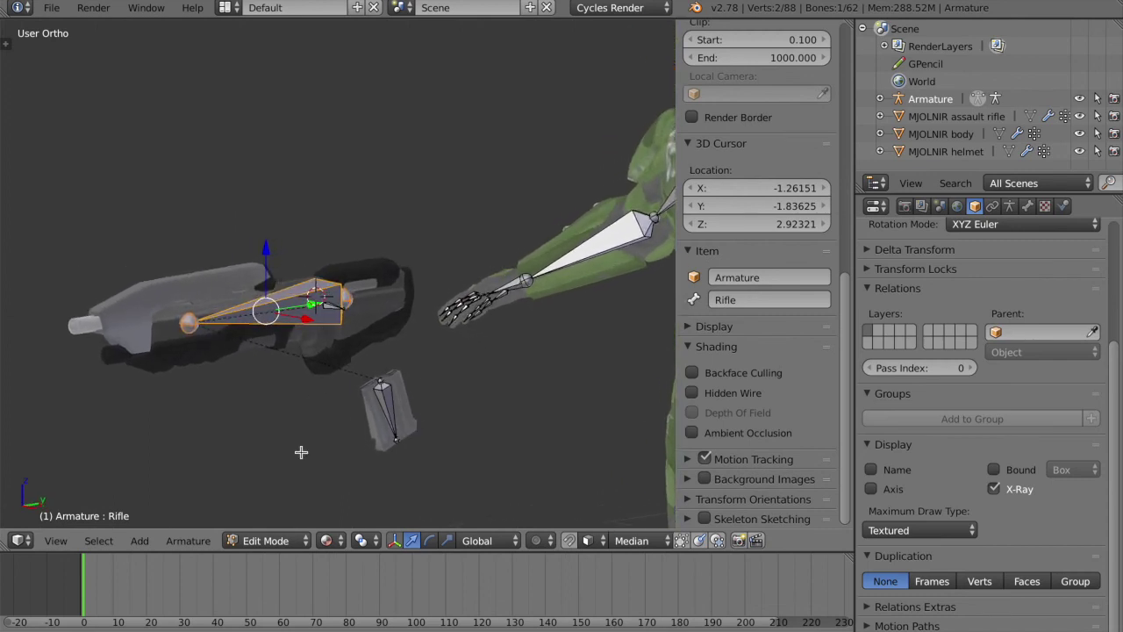
{"action": "left_click", "coordinate": [288, 541]}
{"action": "left_click", "coordinate": [289, 541]}
{"action": "right_click", "coordinate": [518, 281], "text": "shift"}
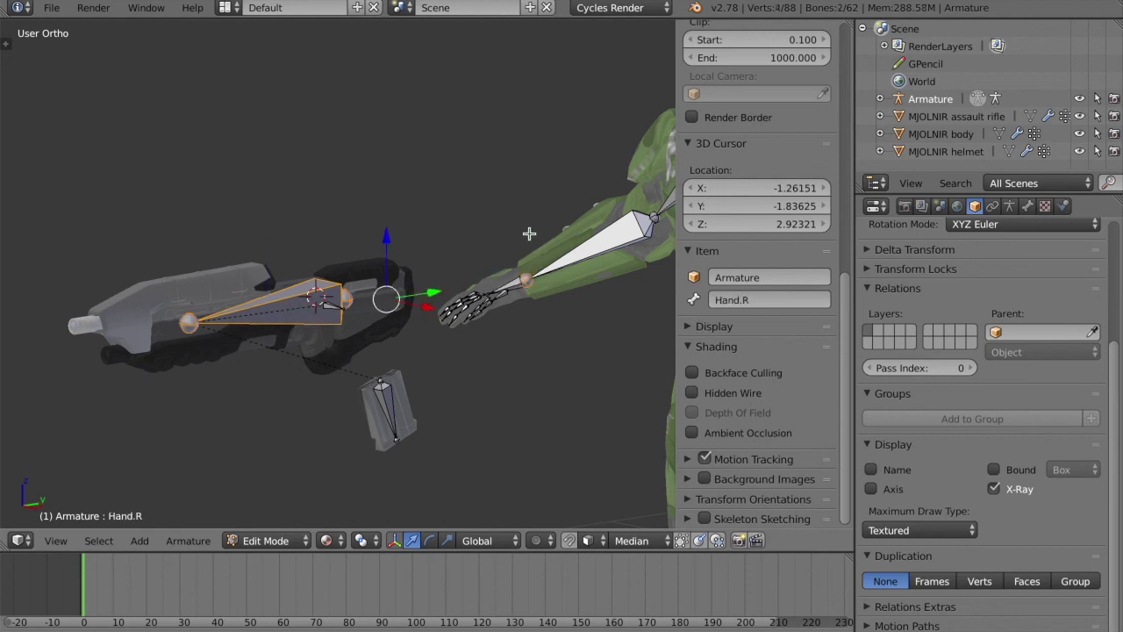
{"action": "key", "text": "ctrl+p"}
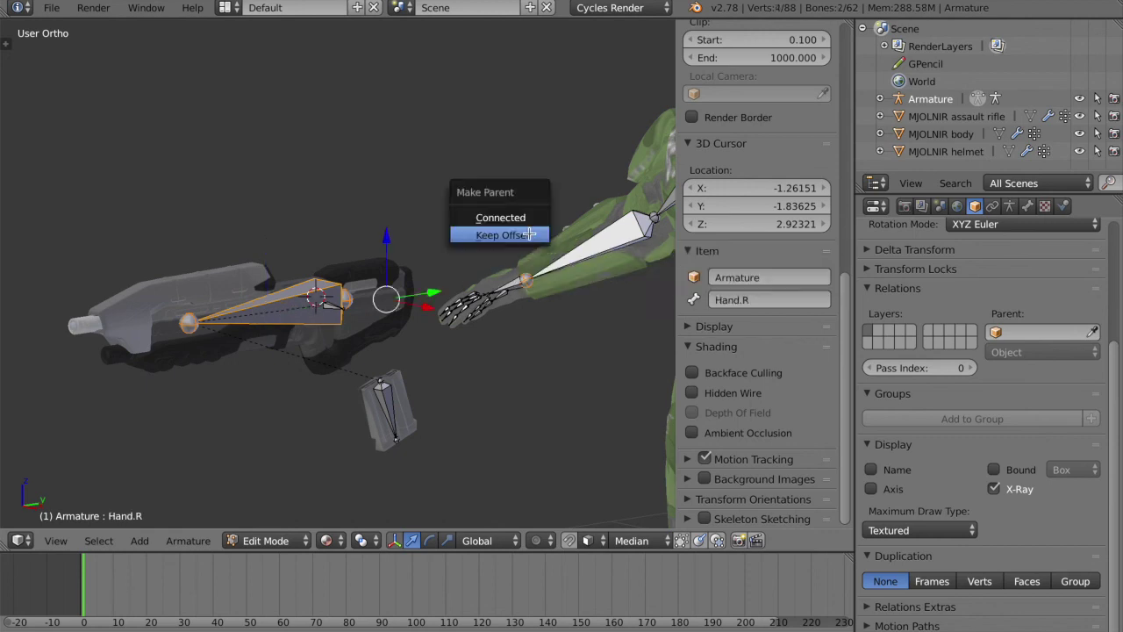
{"action": "left_click", "coordinate": [500, 234]}
{"action": "key", "text": "a"}
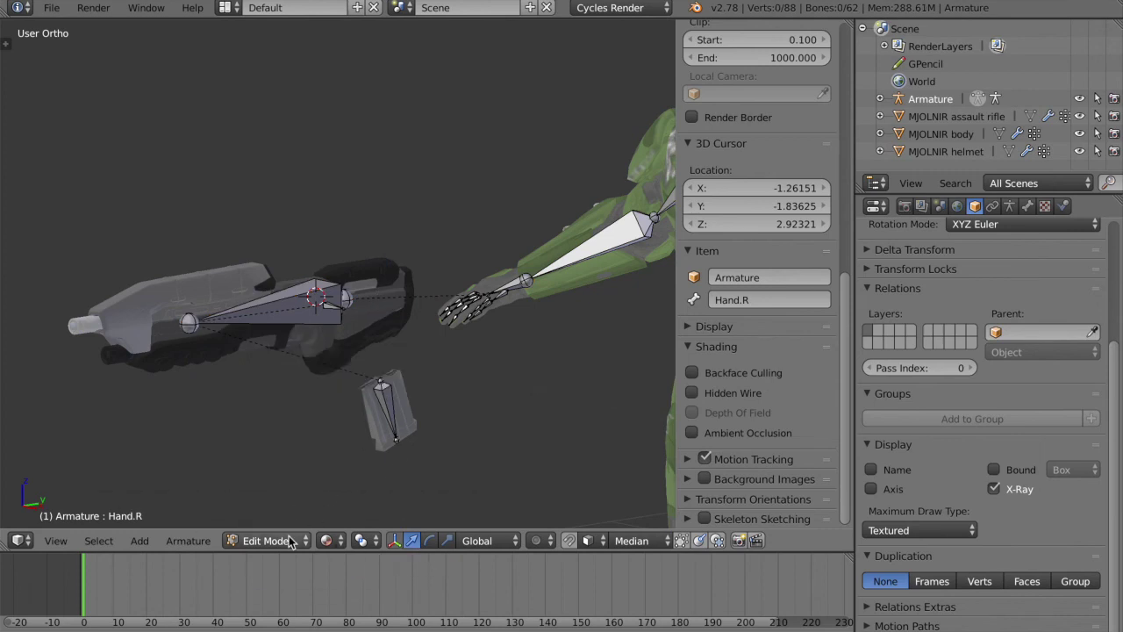
Test-move the HandIK.R bone in Pose Mode to check that the rifle bones follow the hand, and cancel the move
{"action": "left_click", "coordinate": [285, 540]}
{"action": "left_click", "coordinate": [298, 481]}
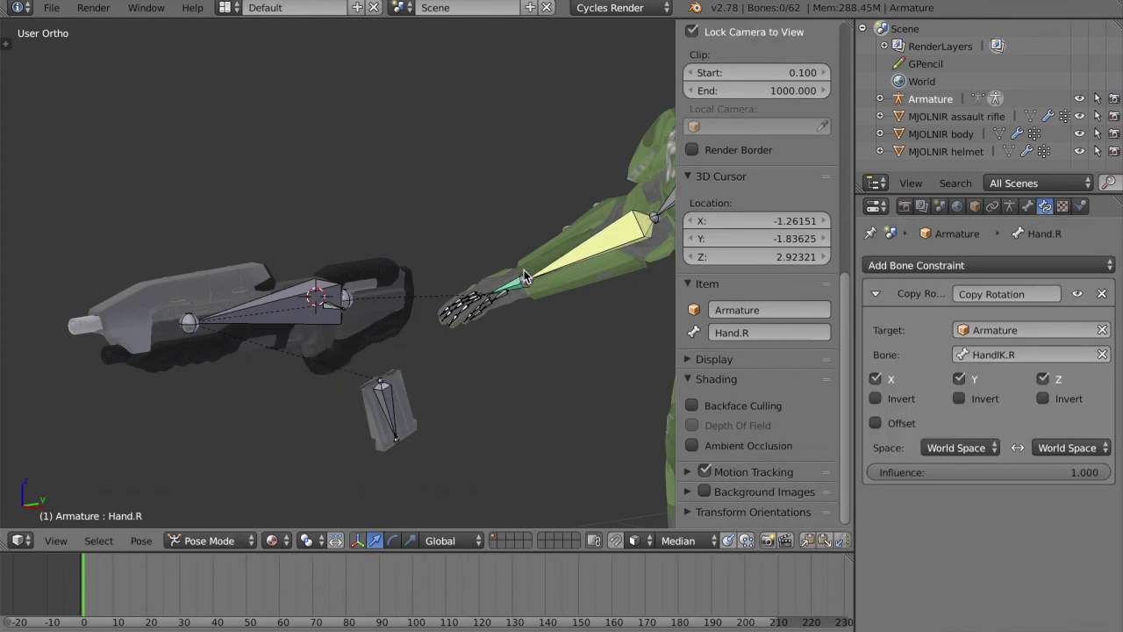
{"action": "right_click", "coordinate": [527, 279]}
{"action": "right_click", "coordinate": [524, 280]}
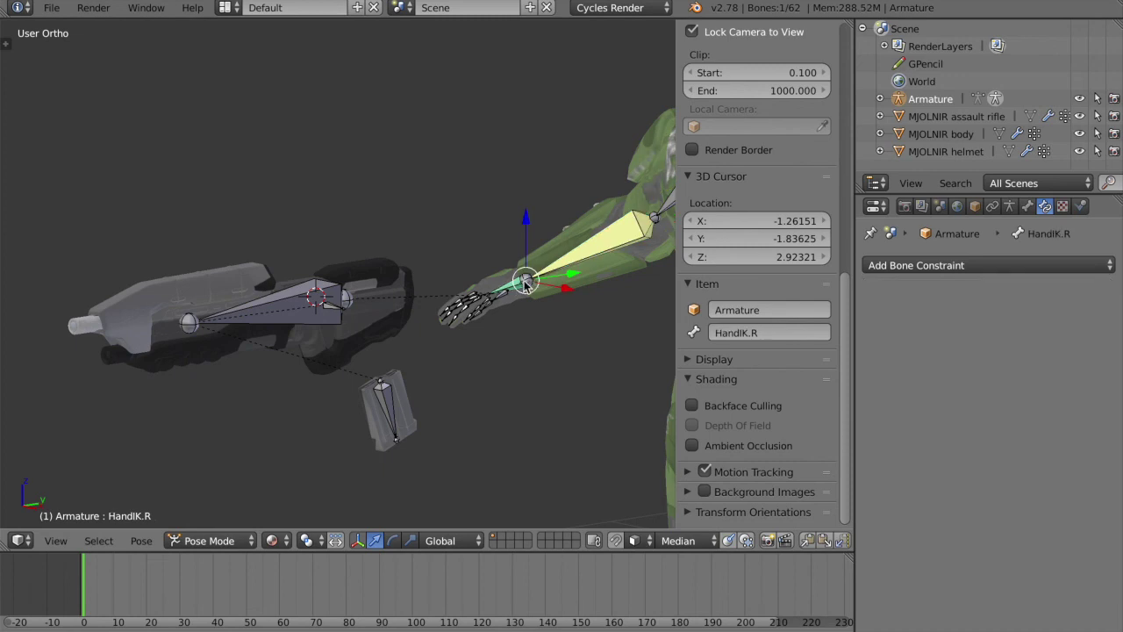
{"action": "key", "text": "g"}
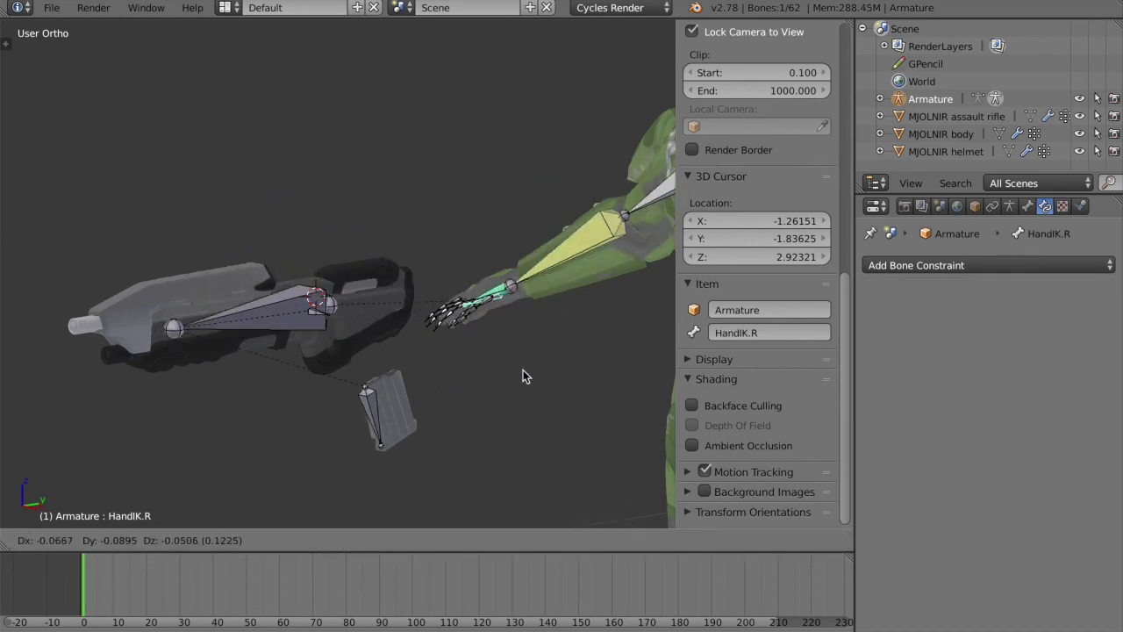
{"action": "right_click", "coordinate": [545, 409]}
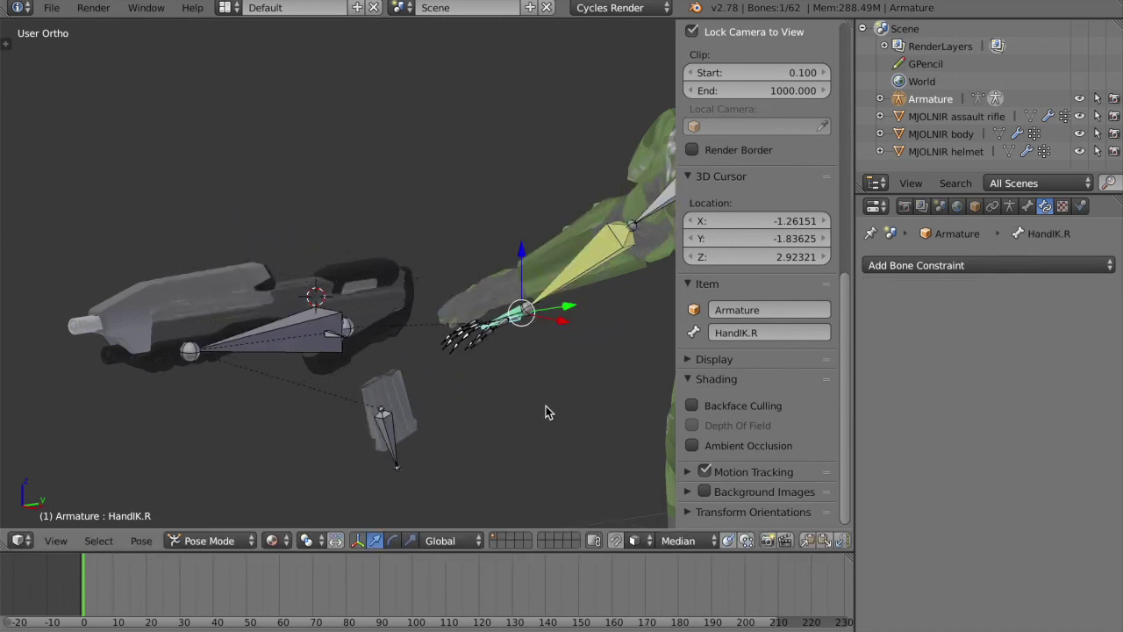
In Object Mode, parent the MJOLNIR helmet, body and assault rifle meshes to the Armature with Automatic Weights
{"action": "key", "text": "Home"}
{"action": "key", "text": "Tab"}
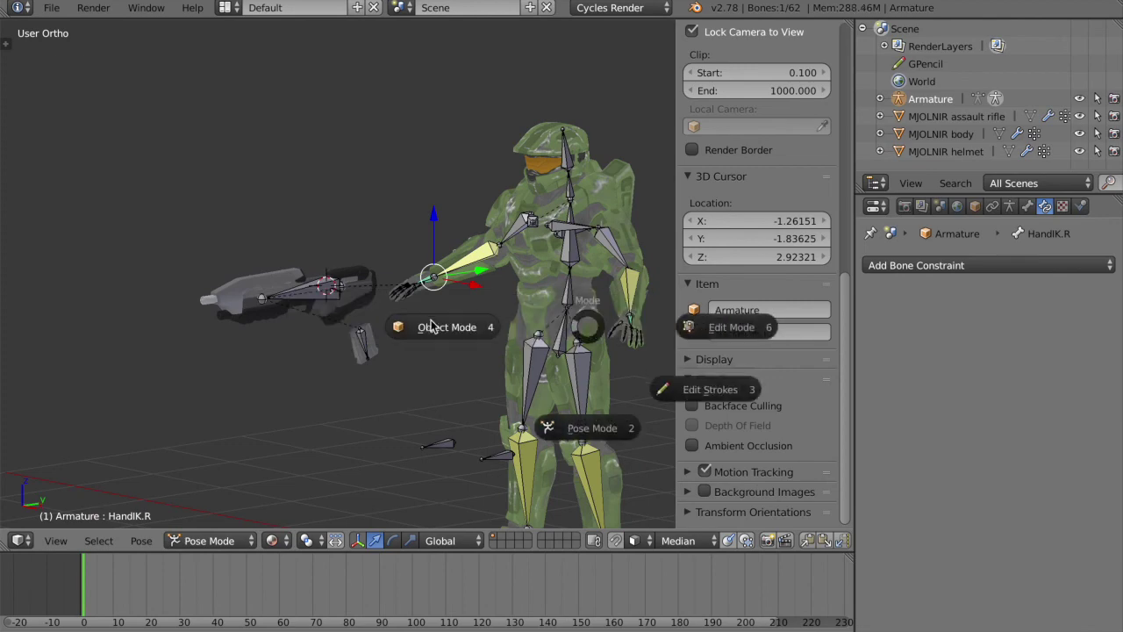
{"action": "left_click", "coordinate": [458, 349]}
{"action": "scroll", "coordinate": [457, 350], "scroll_direction": "left", "scroll_amount": 5}
{"action": "key", "text": "KP_1"}
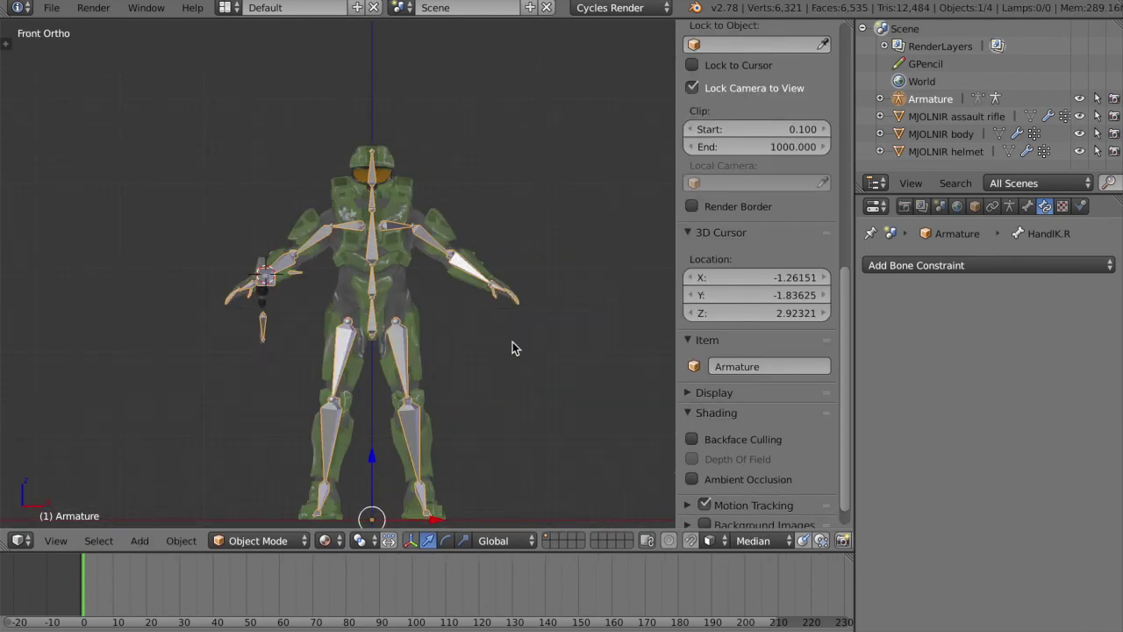
{"action": "scroll", "coordinate": [512, 348], "scroll_direction": "right", "scroll_amount": 3}
{"action": "scroll", "coordinate": [512, 342], "scroll_direction": "right", "scroll_amount": 5}
{"action": "left_click", "coordinate": [965, 117]}
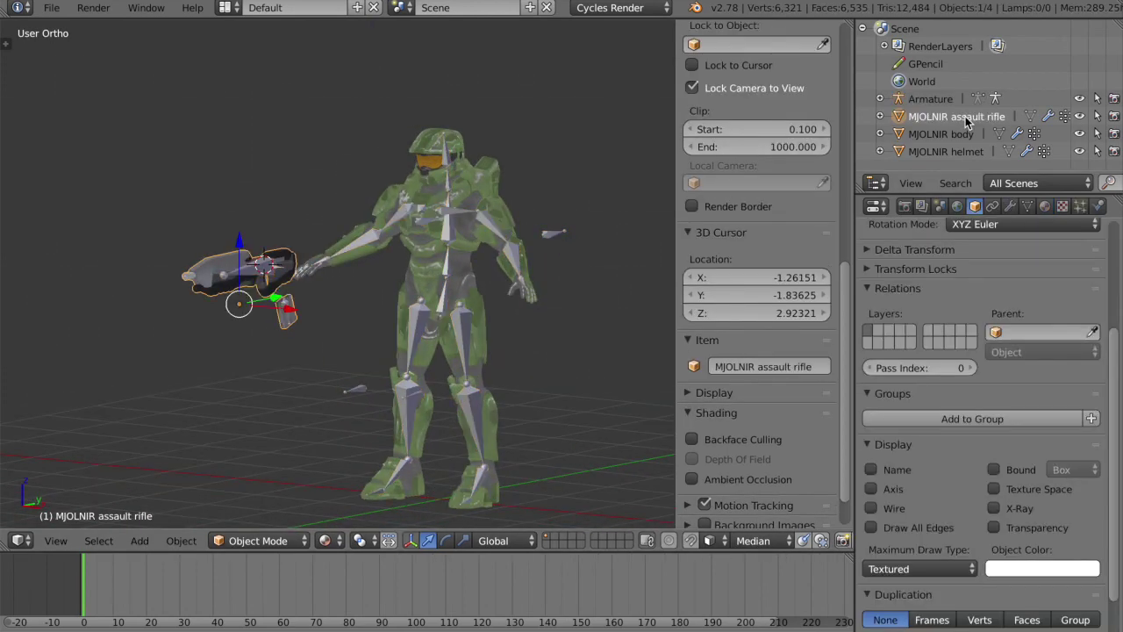
{"action": "left_click", "coordinate": [967, 151]}
{"action": "left_click", "coordinate": [972, 133], "text": "ctrl"}
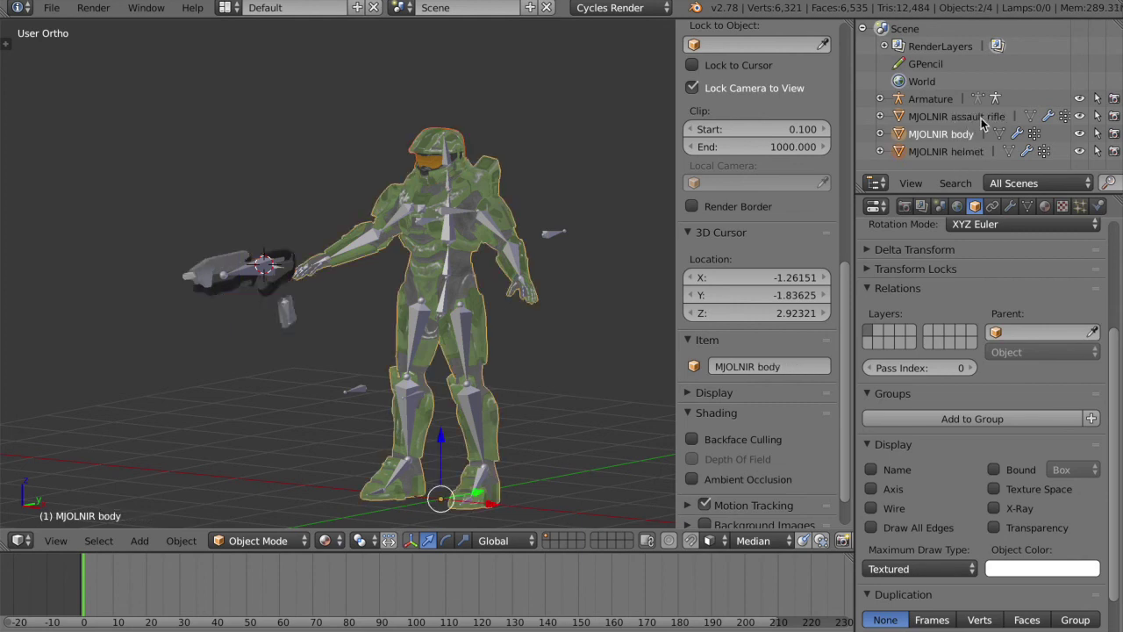
{"action": "left_click", "coordinate": [944, 115], "text": "ctrl"}
{"action": "left_click", "coordinate": [932, 100], "text": "ctrl"}
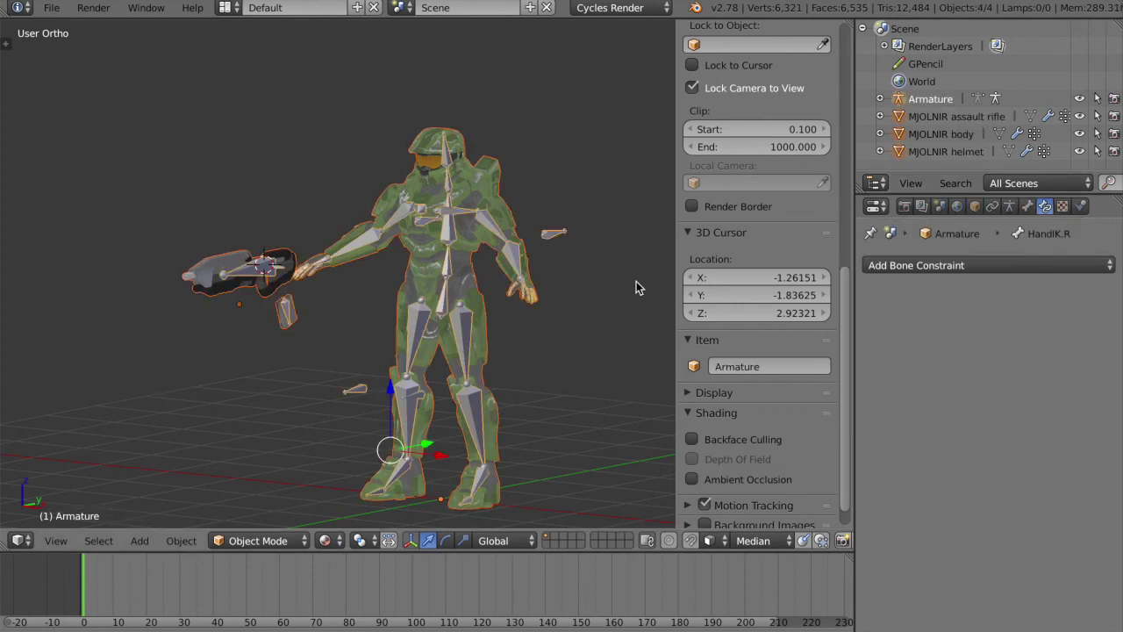
{"action": "key", "text": "ctrl+p"}
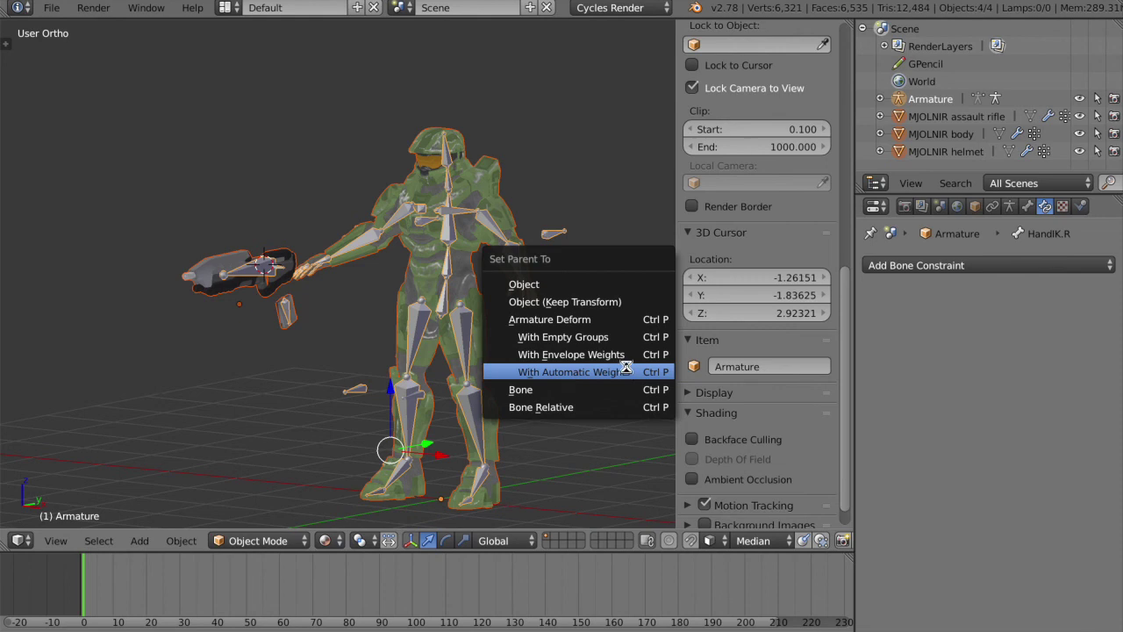
{"action": "left_click", "coordinate": [625, 370]}
{"action": "key", "text": "a"}
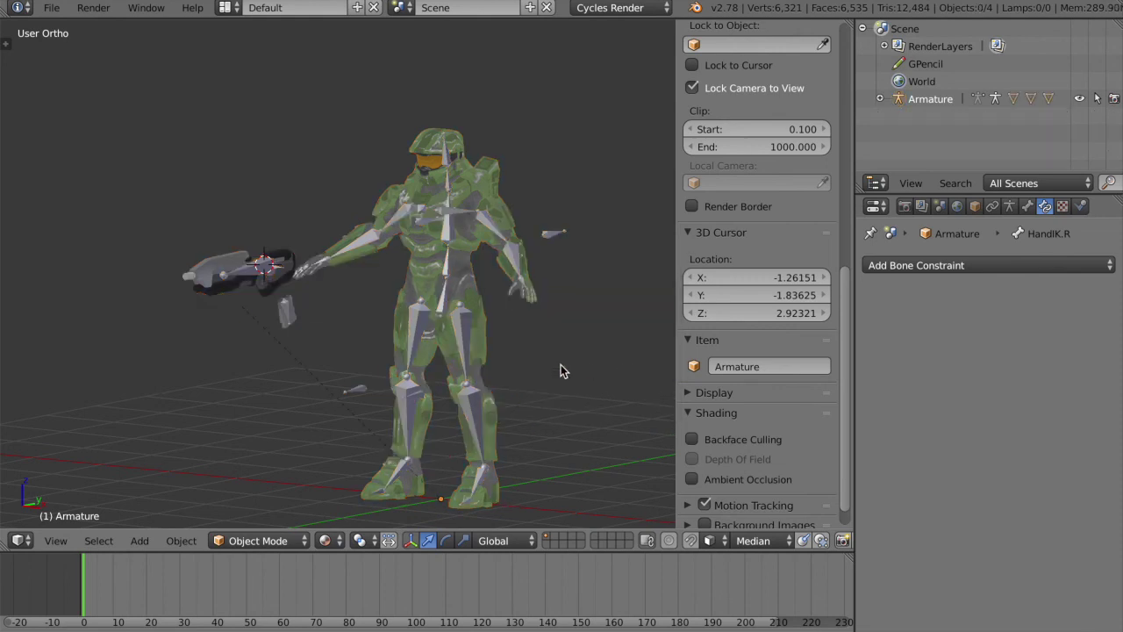
Examine the MJOLNIR body mesh and the bones inside it from the front and at an angle
{"action": "key", "text": "KP_1"}
{"action": "right_click", "coordinate": [426, 345]}
{"action": "scroll", "coordinate": [480, 340], "scroll_direction": "up", "scroll_amount": 3}
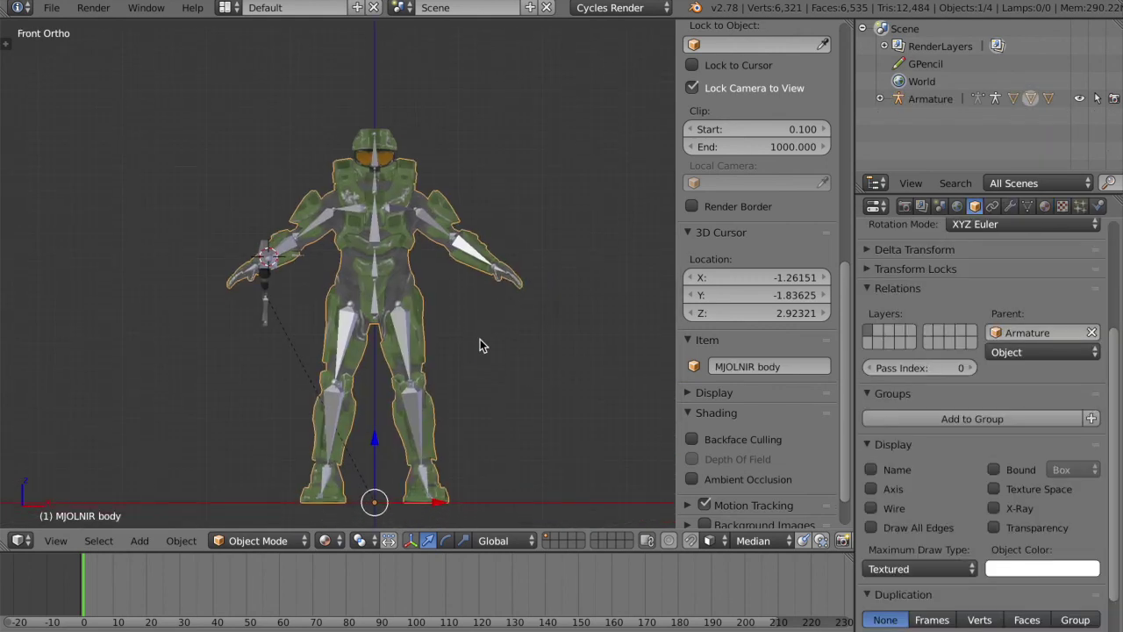
{"action": "scroll", "coordinate": [480, 341], "scroll_direction": "up", "scroll_amount": 1}
{"action": "scroll", "coordinate": [480, 340], "scroll_direction": "down", "scroll_amount": 1}
{"action": "scroll", "coordinate": [480, 340], "scroll_direction": "down", "scroll_amount": 4, "text": "shift"}
{"action": "scroll", "coordinate": [480, 340], "scroll_direction": "down", "scroll_amount": 2}
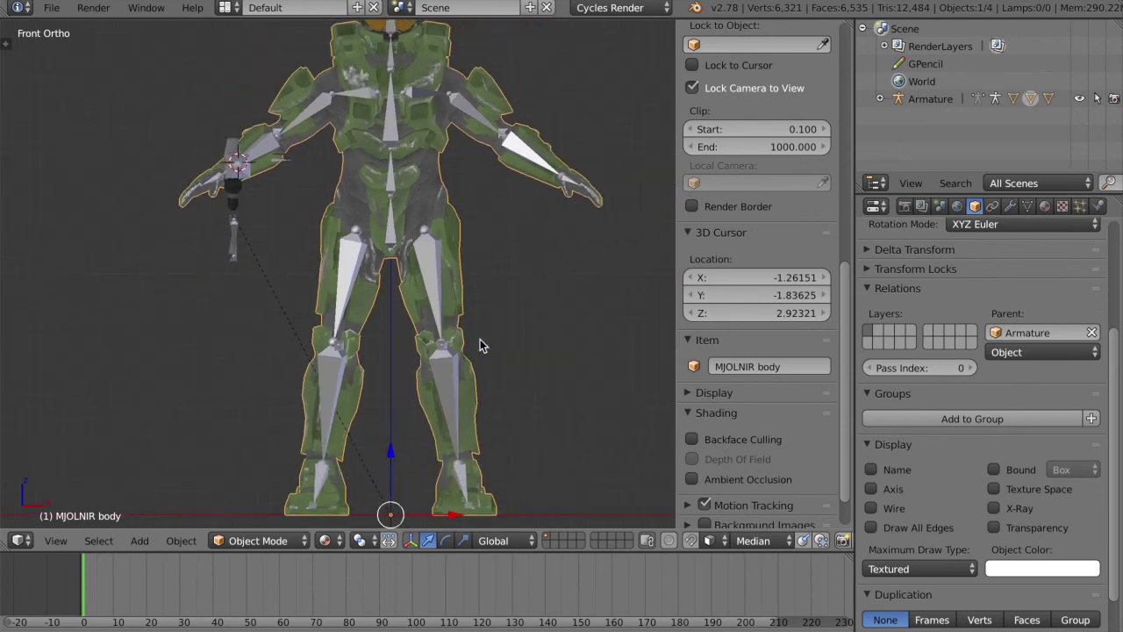
{"action": "middle_click_drag", "start_coordinate": [480, 339], "coordinate": [464, 401]}
{"action": "key", "text": "KP_1"}
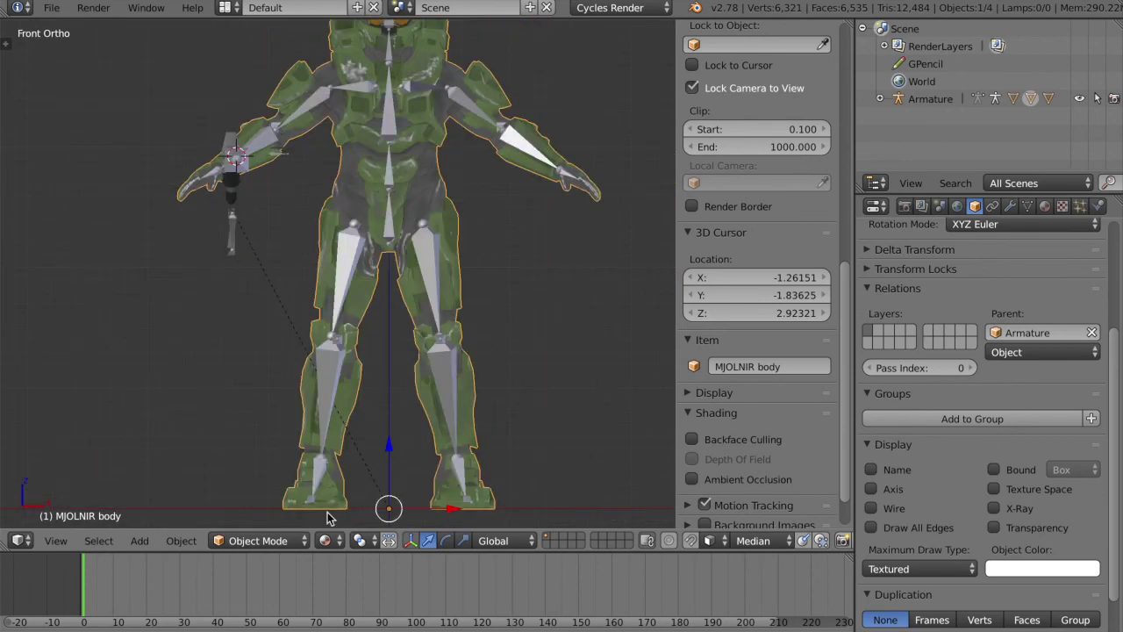
{"action": "scroll", "coordinate": [441, 324], "scroll_direction": "right", "scroll_amount": 5}
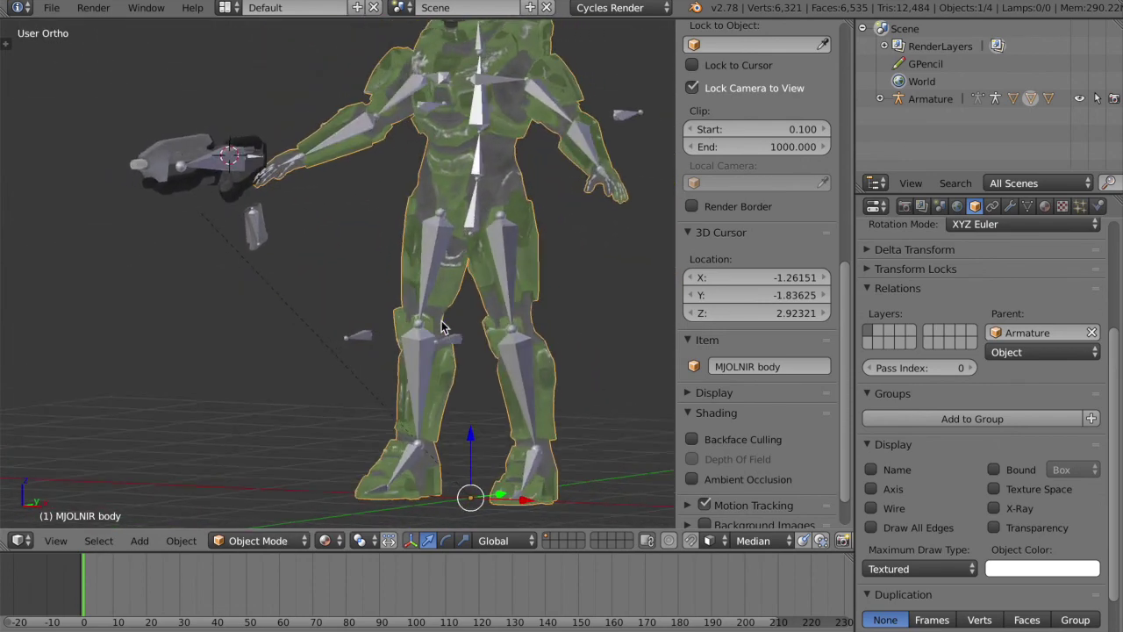
{"action": "key", "text": "KP_1"}
{"action": "scroll", "coordinate": [442, 325], "scroll_direction": "right", "scroll_amount": 5}
Select the armature and switch it to Pose Mode
{"action": "right_click", "coordinate": [552, 208]}
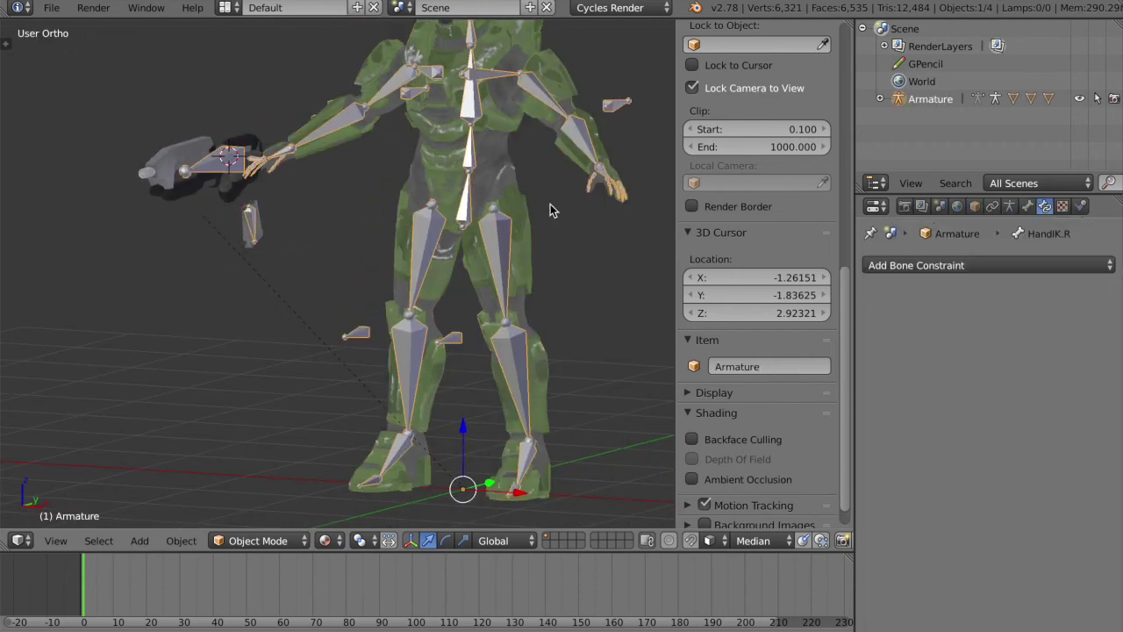
{"action": "left_click", "coordinate": [267, 540]}
{"action": "left_click", "coordinate": [258, 481]}
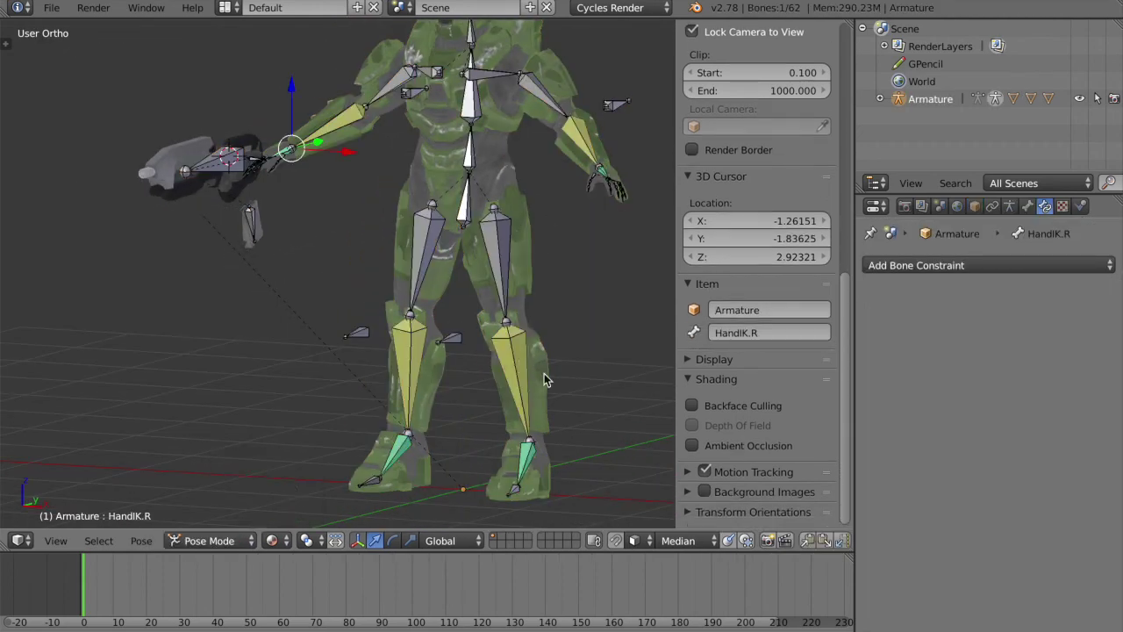
Test the leg deformation by moving the FootIK.L bone in angled and front views, clearing its location after each move
{"action": "right_click", "coordinate": [526, 474]}
{"action": "key", "text": "g"}
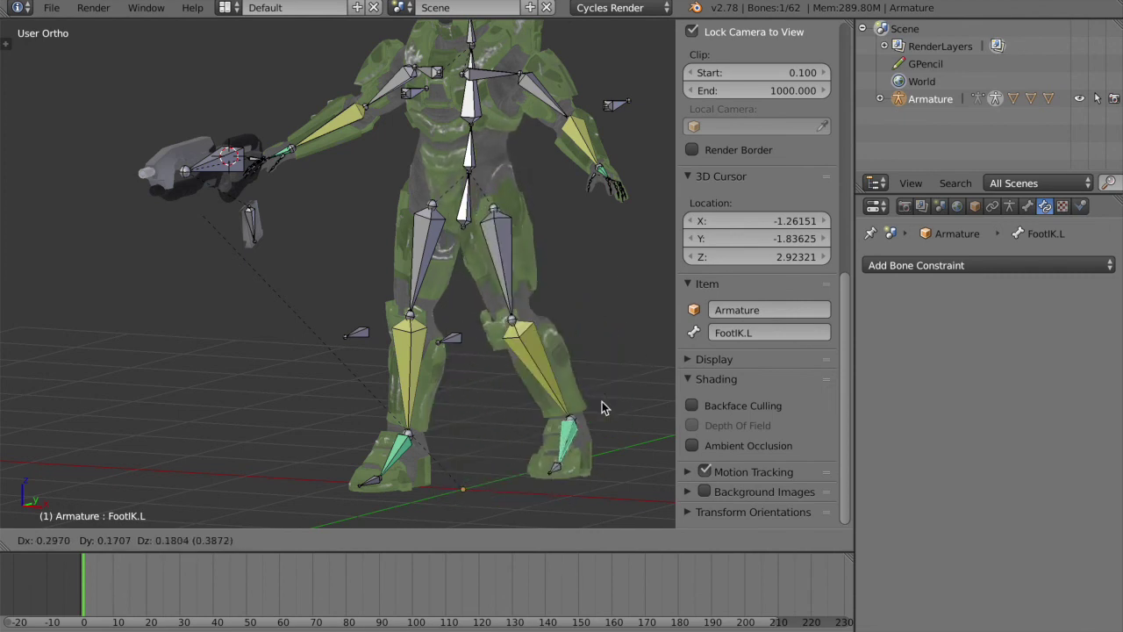
{"action": "left_click", "coordinate": [601, 408]}
{"action": "key", "text": "alt+g"}
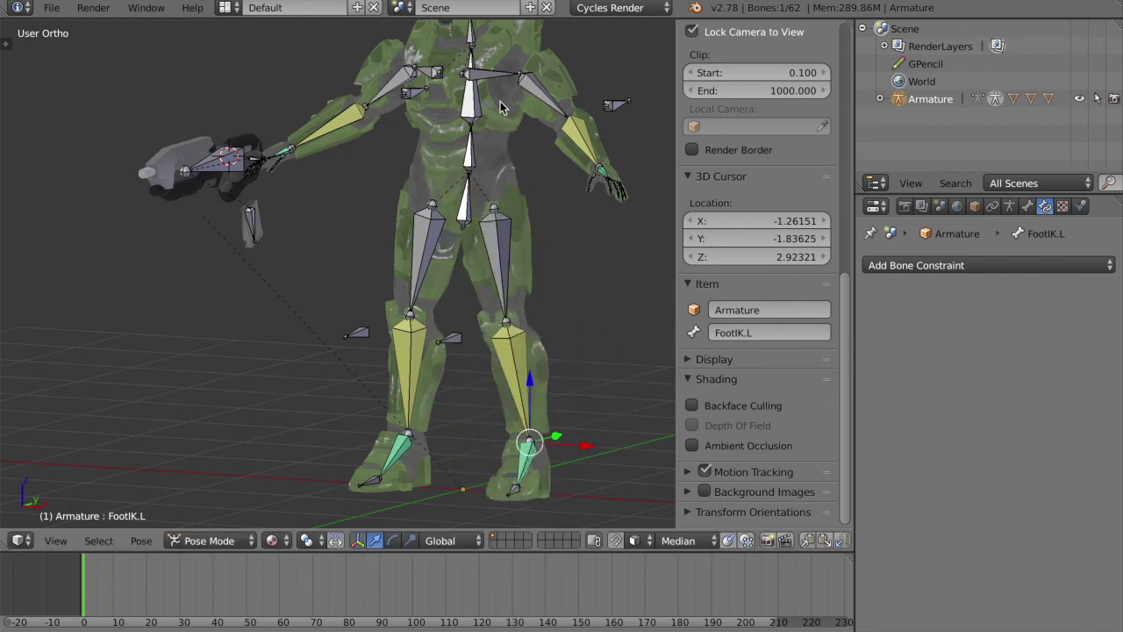
{"action": "key", "text": "KP_1"}
{"action": "key", "text": "g"}
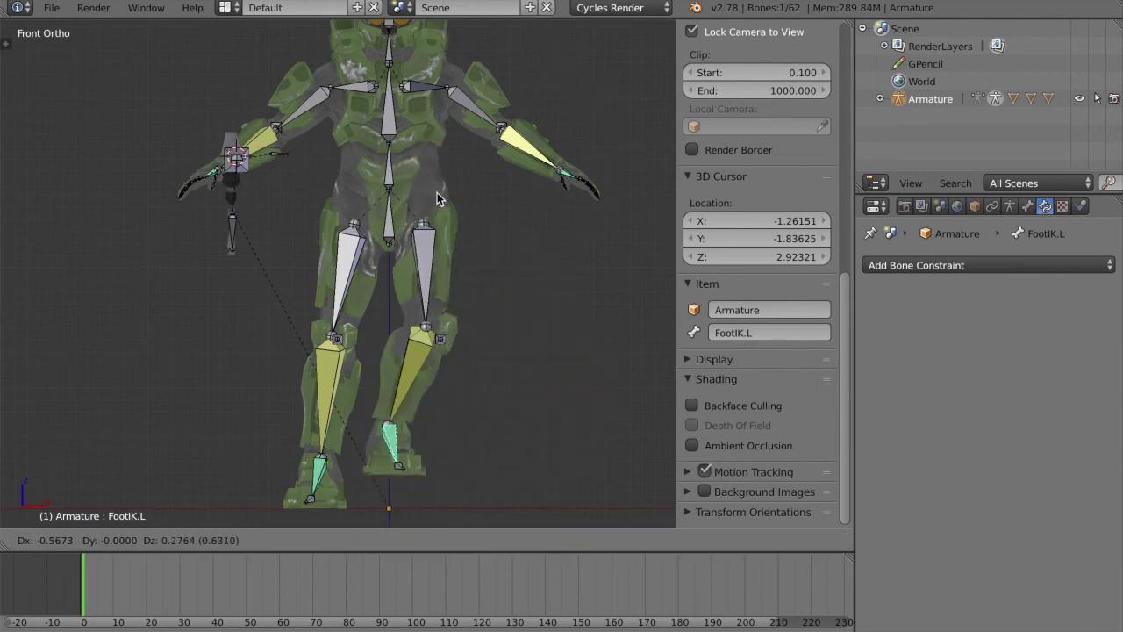
{"action": "left_click", "coordinate": [548, 199]}
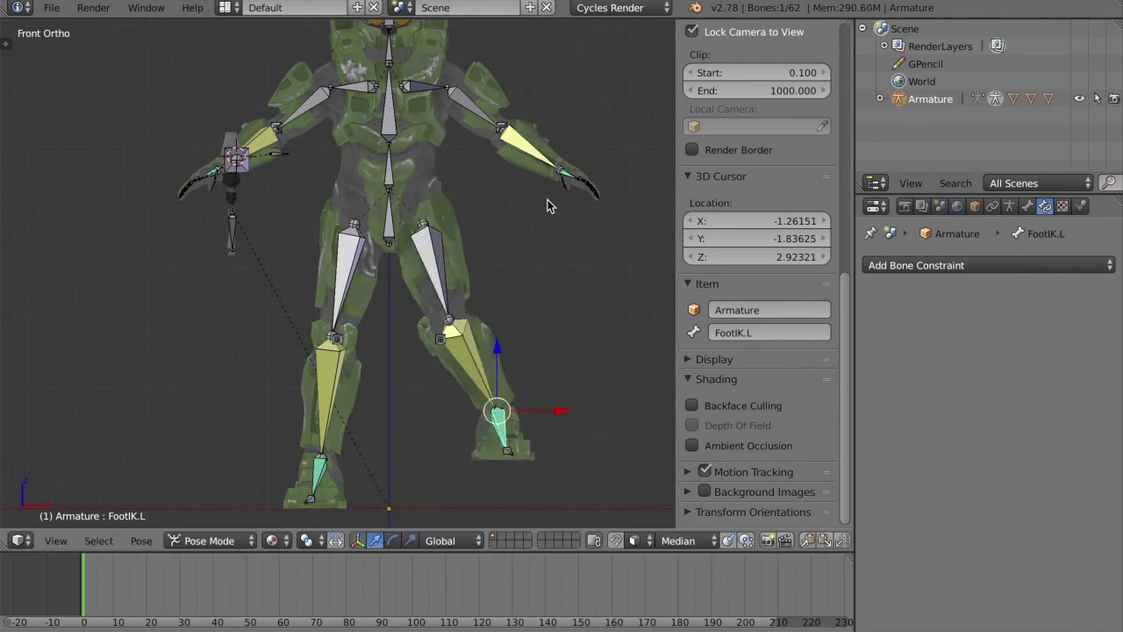
{"action": "key", "text": "alt+g"}
Save the project over the existing file
{"action": "mouse_move", "coordinate": [547, 199]}
{"action": "middle_mouse_down"}
{"action": "mouse_move", "coordinate": [518, 237]}
{"action": "mouse_move", "coordinate": [527, 219]}
{"action": "mouse_move", "coordinate": [491, 215]}
{"action": "mouse_move", "coordinate": [441, 165]}
{"action": "mouse_move", "coordinate": [560, 206]}
{"action": "middle_mouse_up"}
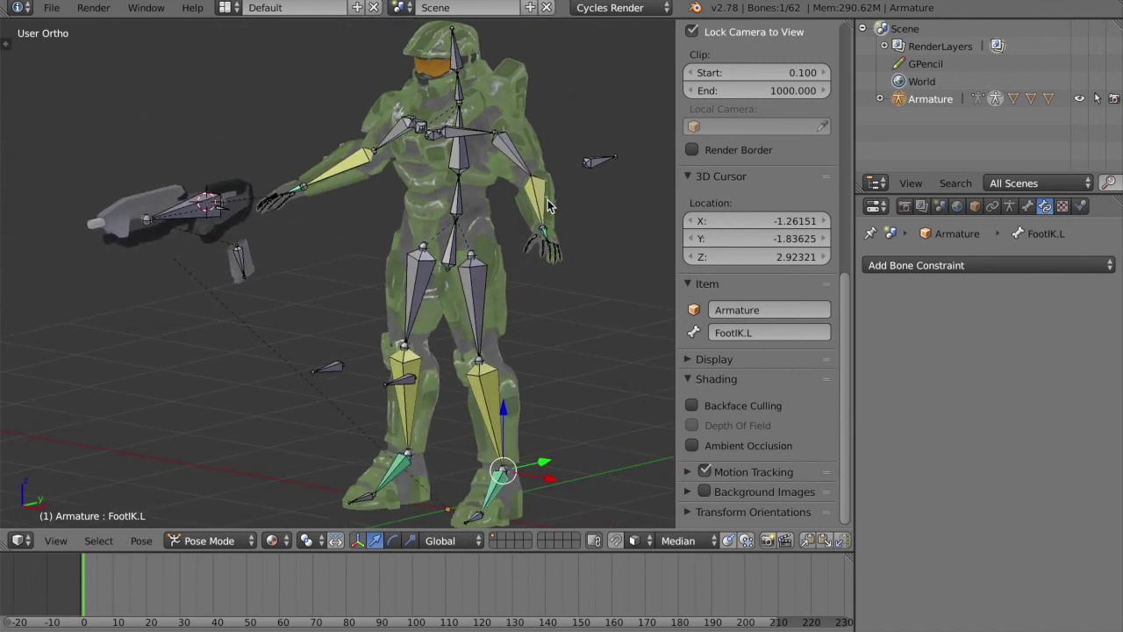
{"action": "key", "text": "ctrl+s"}
{"action": "left_click", "coordinate": [544, 247]}
{"action": "key", "text": "KP_4"}
{"action": "key", "text": "KP_4"}
{"action": "key", "text": "KP_4"}
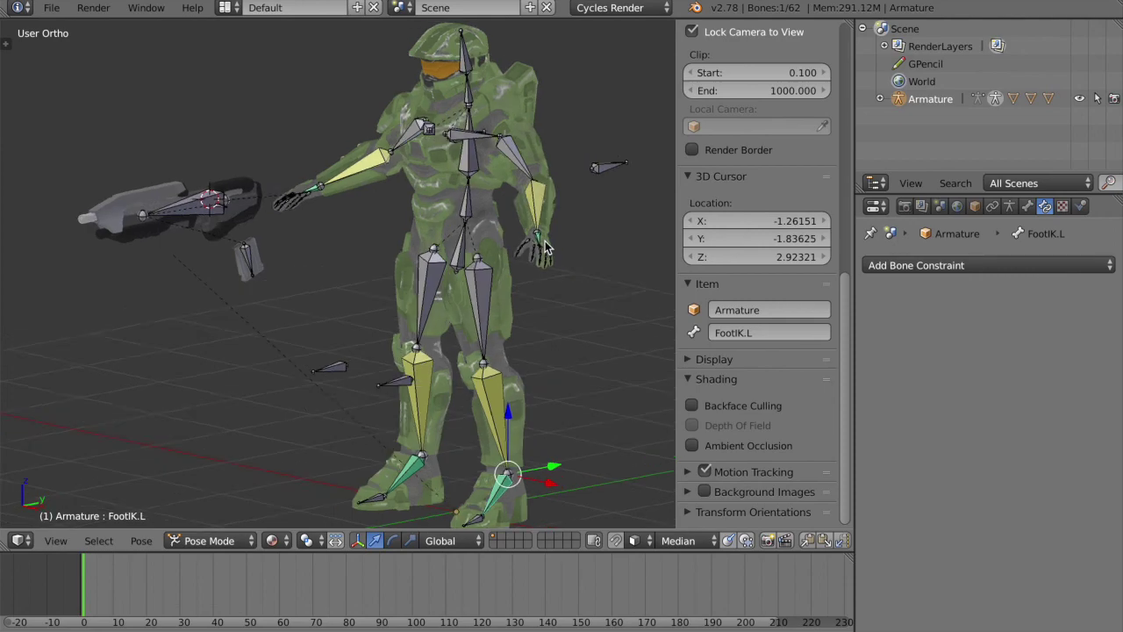